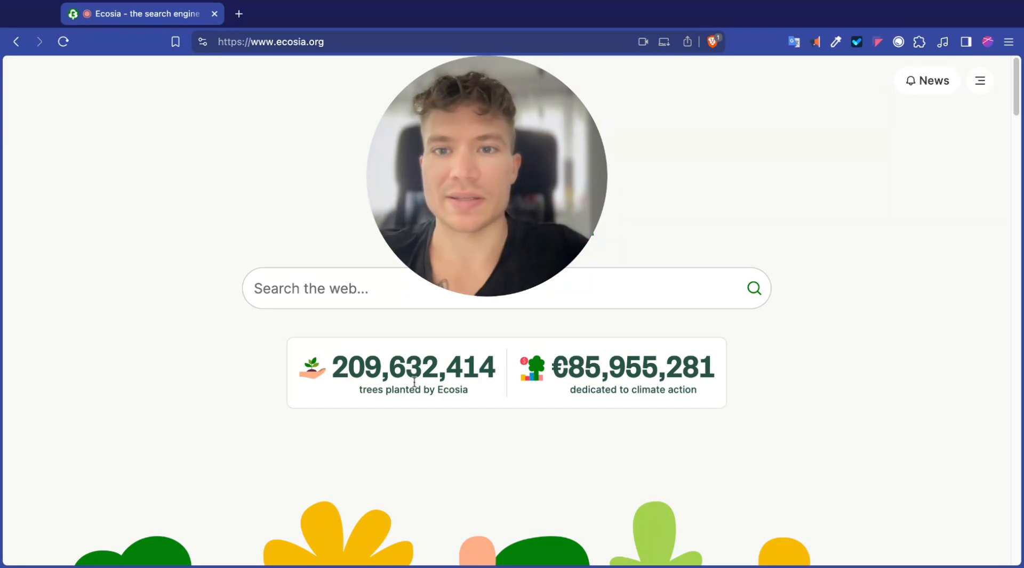
Search the web for seaart.ai and open the SeaArt AI art generator site from the results.
{"action": "left_click", "coordinate": [351, 291]}
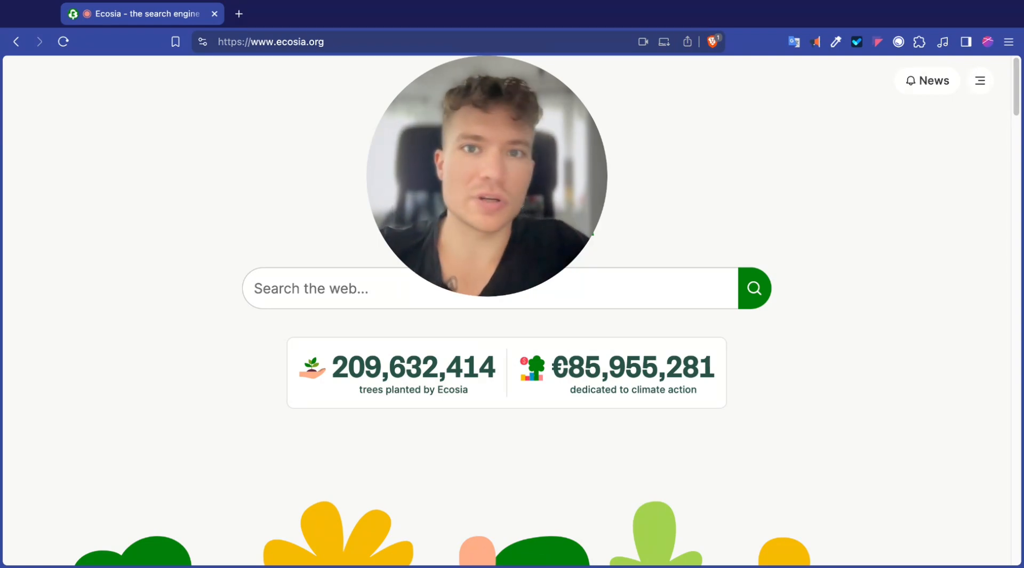
{"action": "type", "text": "sea"}
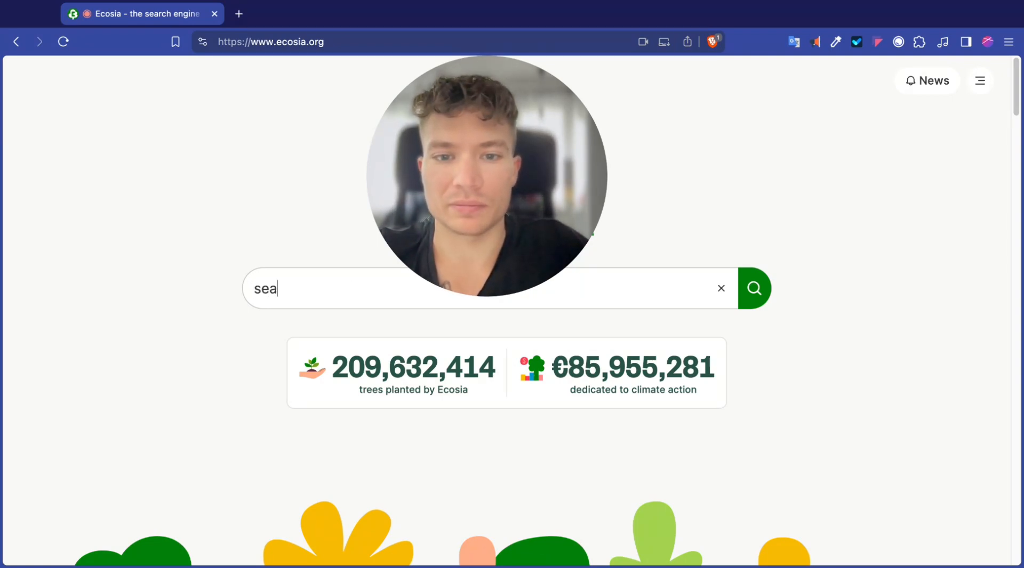
{"action": "type", "text": "art.ai"}
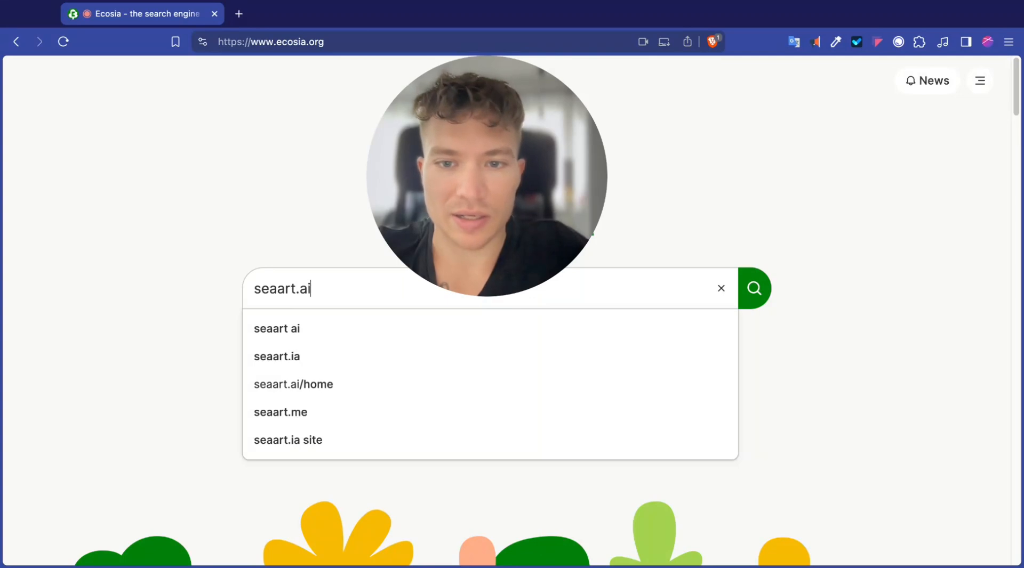
{"action": "key", "text": "Return"}
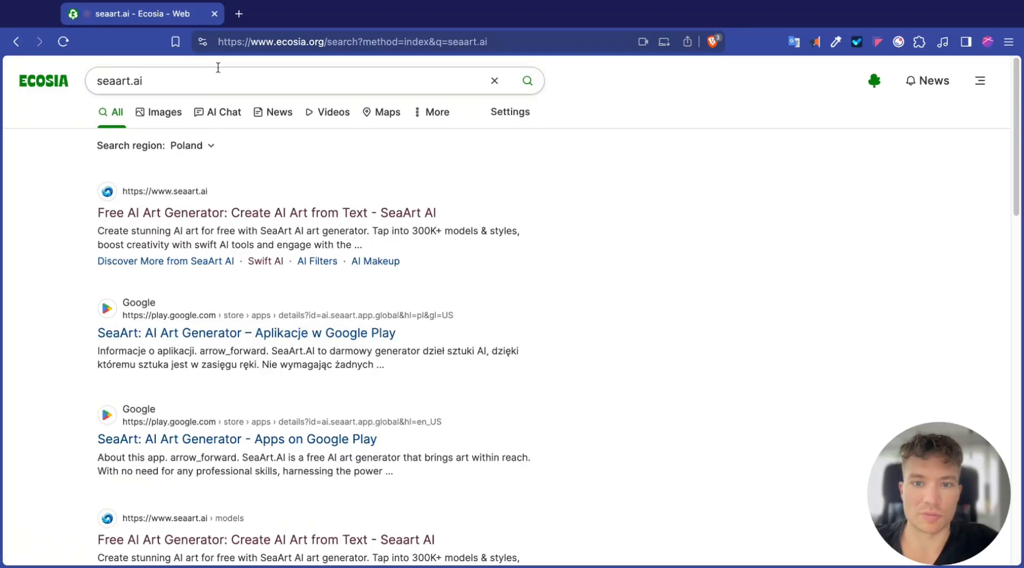
{"action": "left_click", "coordinate": [177, 219]}
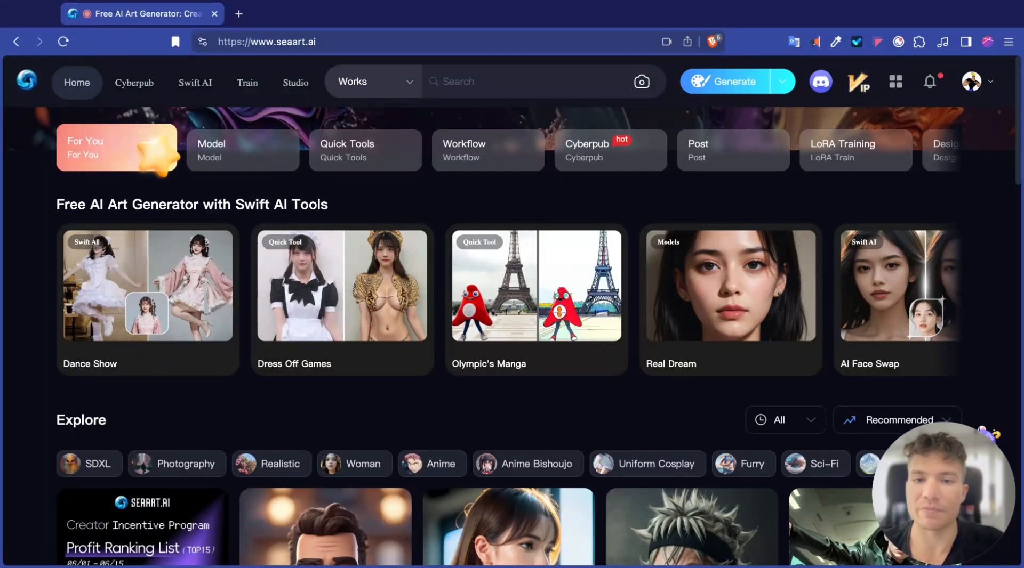
Open the image generation workspace and remove the attached LoRA from the general settings.
{"action": "mouse_move", "coordinate": [733, 84]}
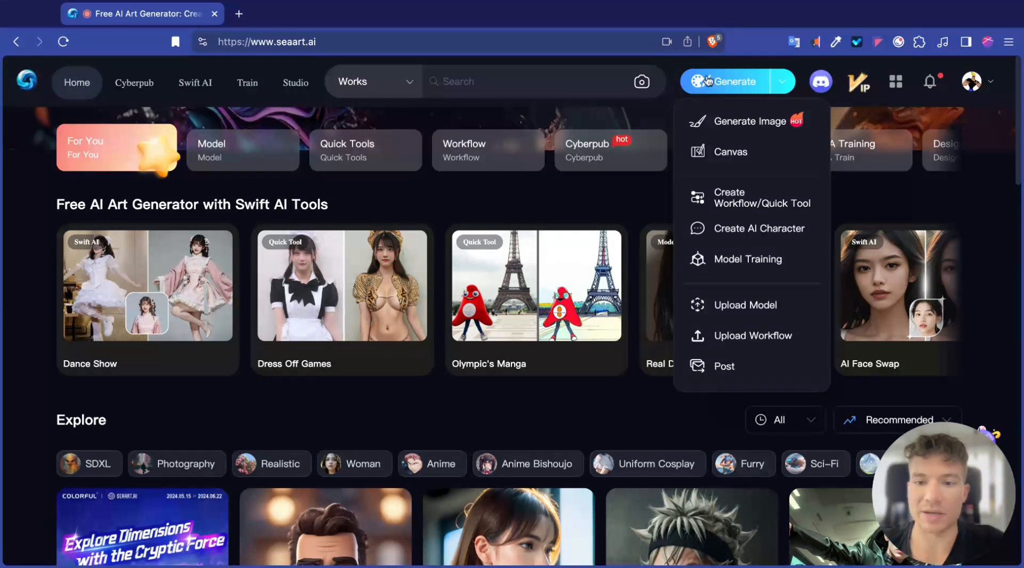
{"action": "left_click", "coordinate": [746, 83]}
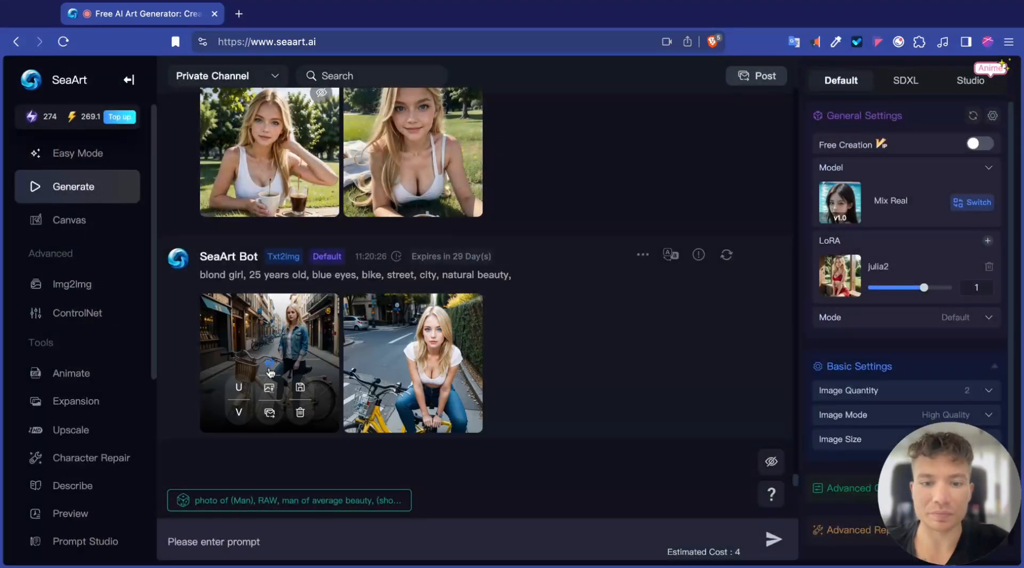
{"action": "mouse_move", "coordinate": [384, 389]}
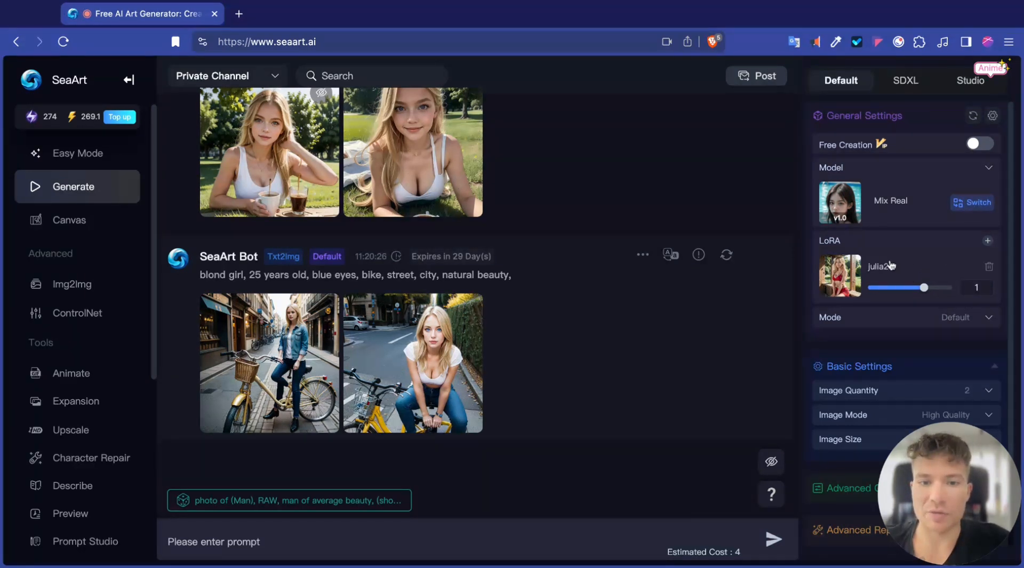
{"action": "left_click", "coordinate": [988, 268]}
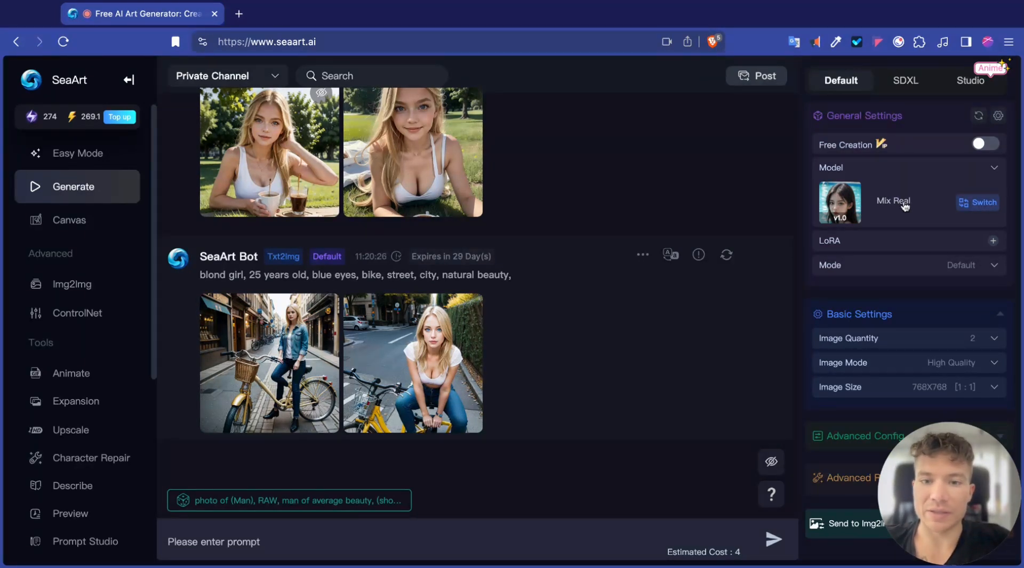
Search all available checkpoint models for "real" to find realistic alternatives to Mix Real.
{"action": "left_click", "coordinate": [979, 205]}
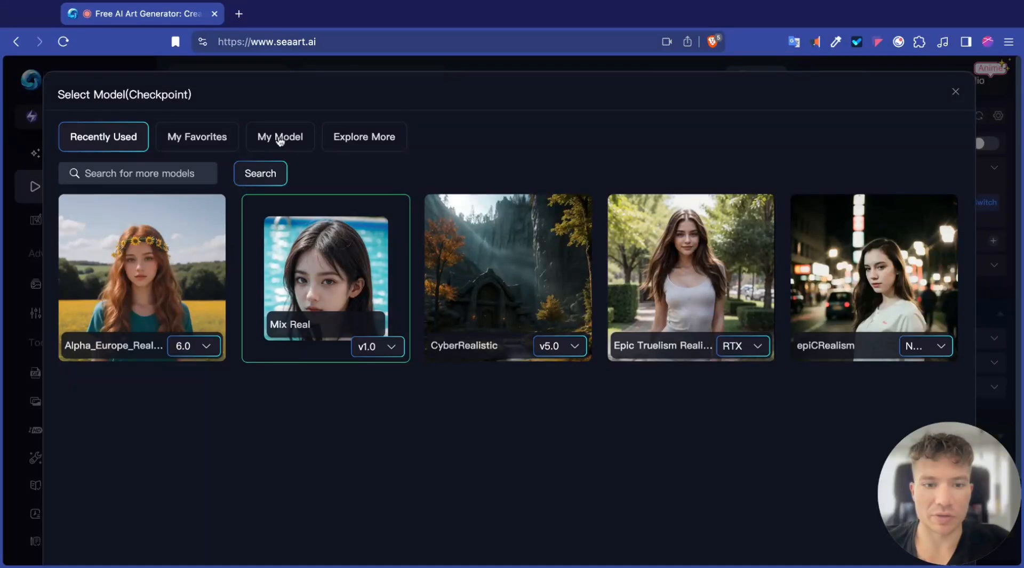
{"action": "left_click", "coordinate": [363, 143]}
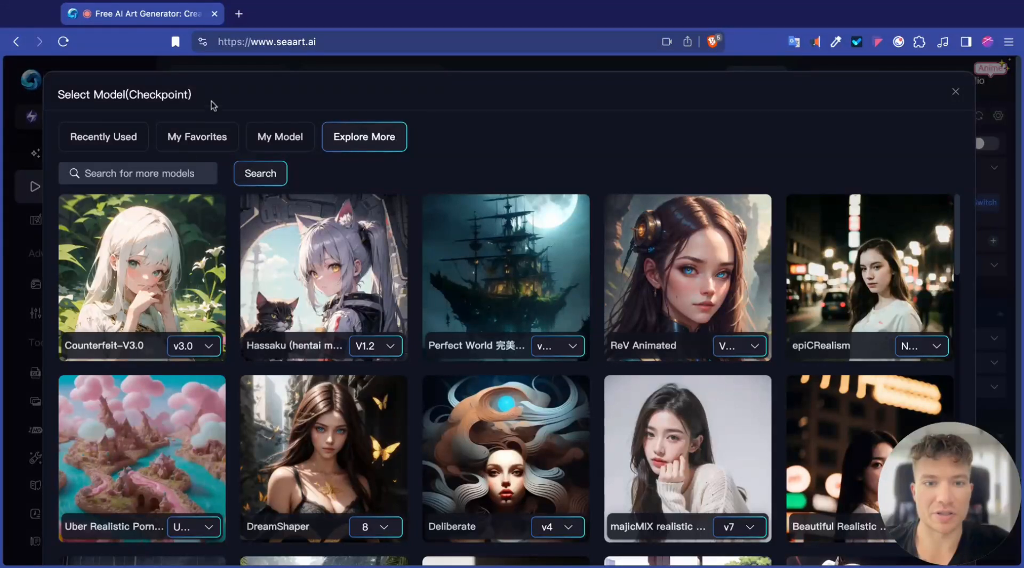
{"action": "mouse_move", "coordinate": [339, 244]}
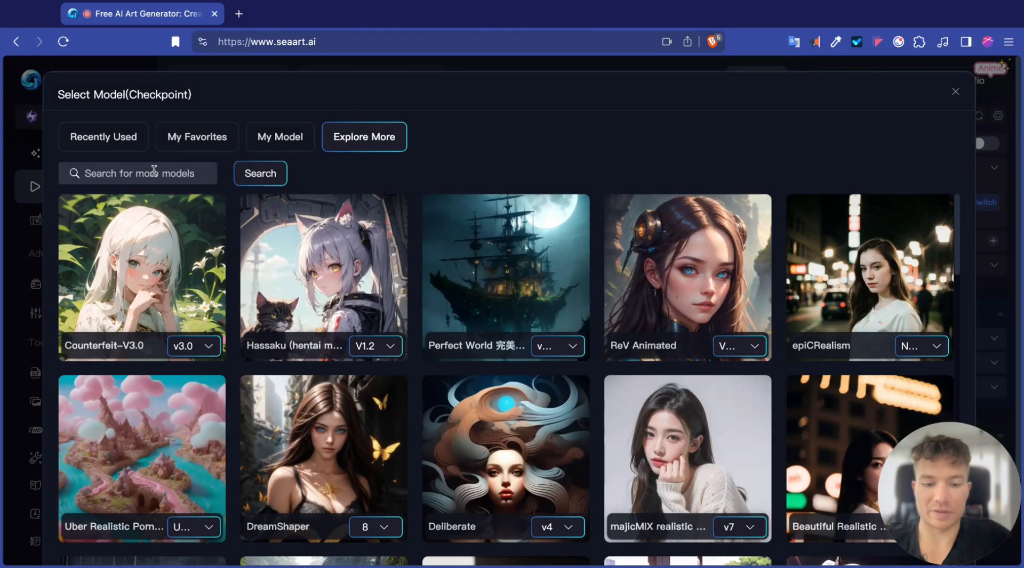
{"action": "type", "text": "real"}
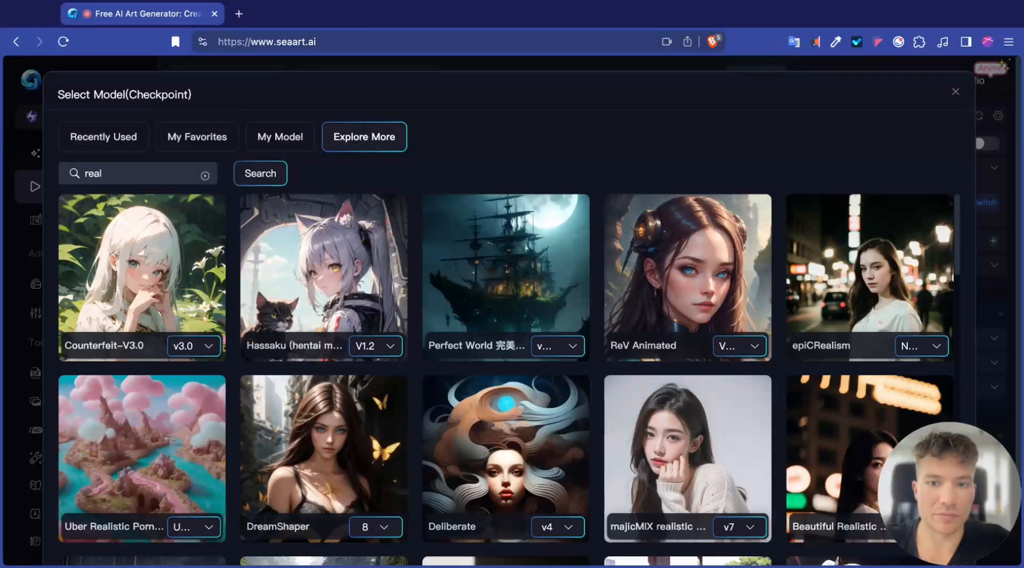
{"action": "left_click", "coordinate": [253, 172]}
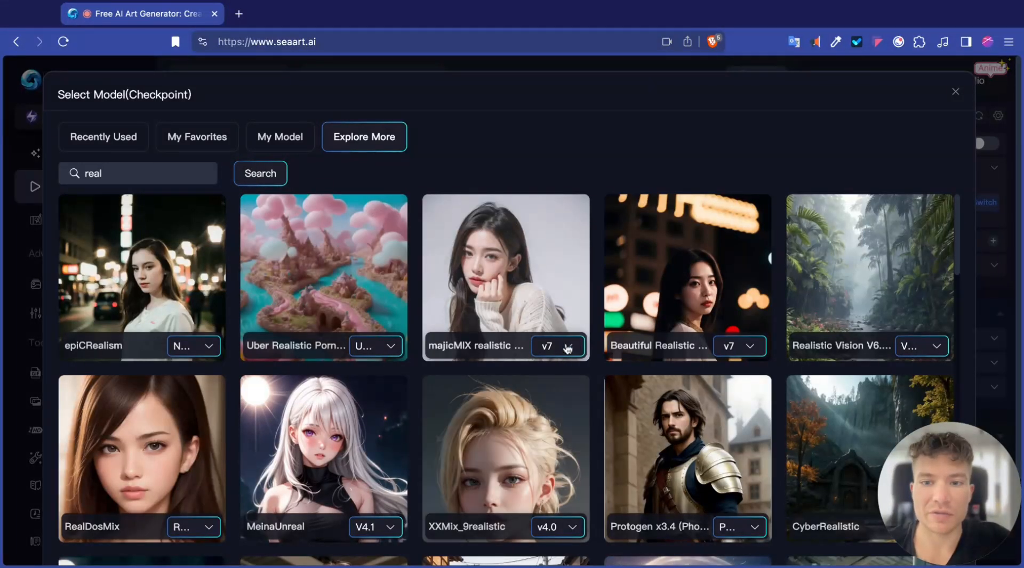
Look through the realistic checkpoint models found, and close the model selection without switching from Mix Real.
{"action": "scroll", "coordinate": [722, 325], "scroll_direction": "down", "scroll_amount": 3}
{"action": "scroll", "coordinate": [722, 325], "scroll_direction": "down", "scroll_amount": 4}
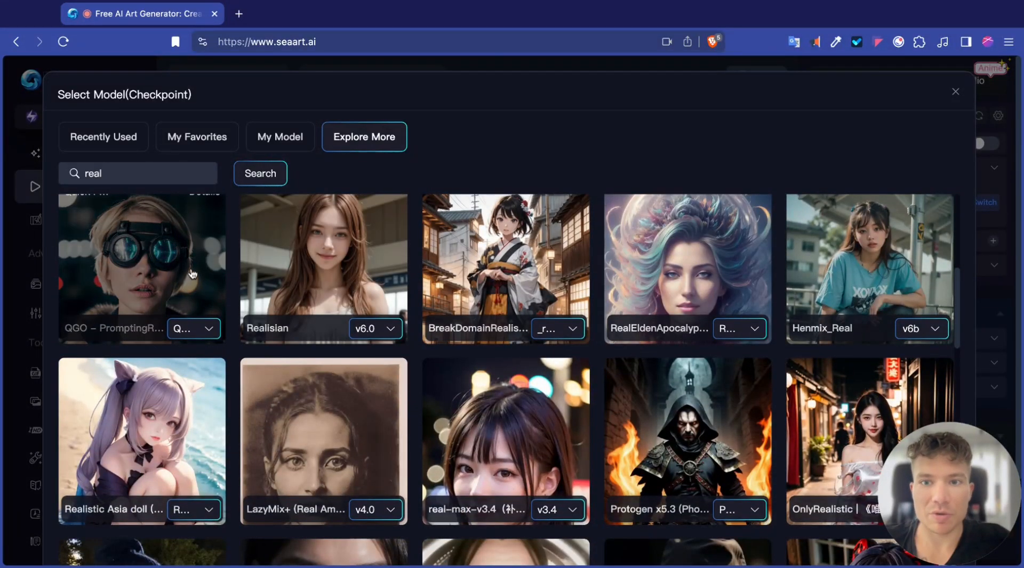
{"action": "scroll", "coordinate": [192, 277], "scroll_direction": "up", "scroll_amount": 1}
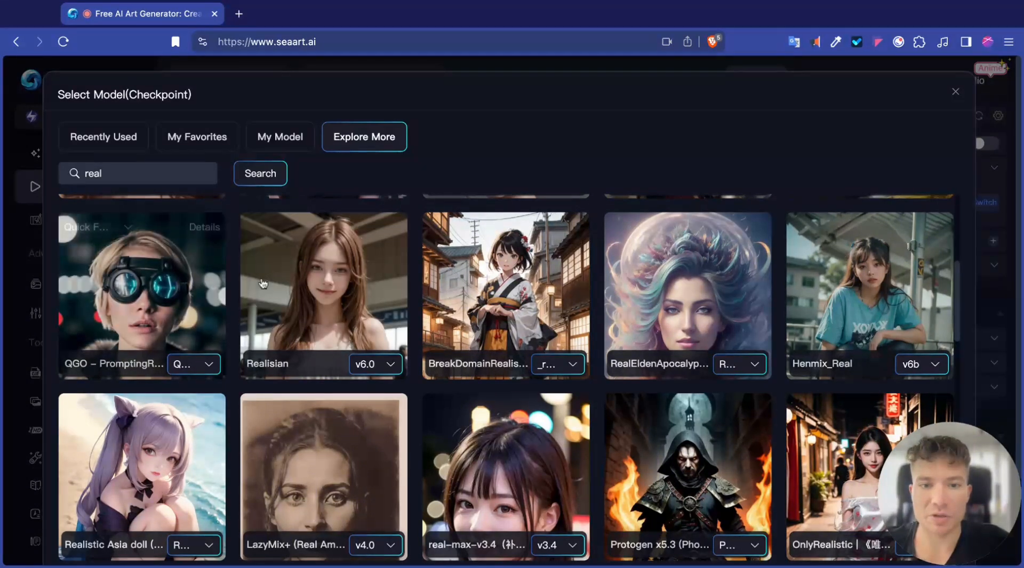
{"action": "scroll", "coordinate": [708, 304], "scroll_direction": "down", "scroll_amount": 1}
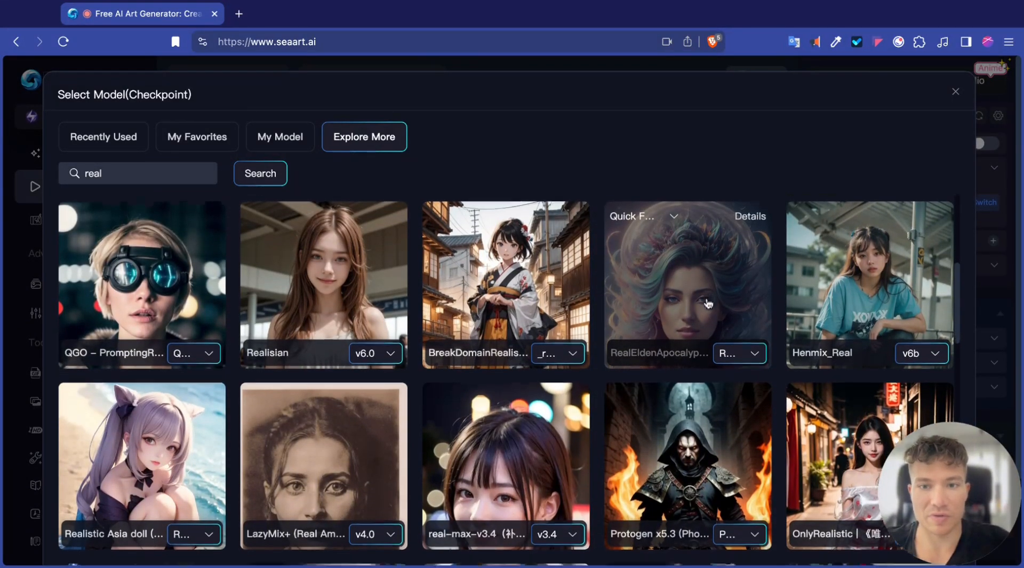
{"action": "scroll", "coordinate": [693, 299], "scroll_direction": "down", "scroll_amount": 3}
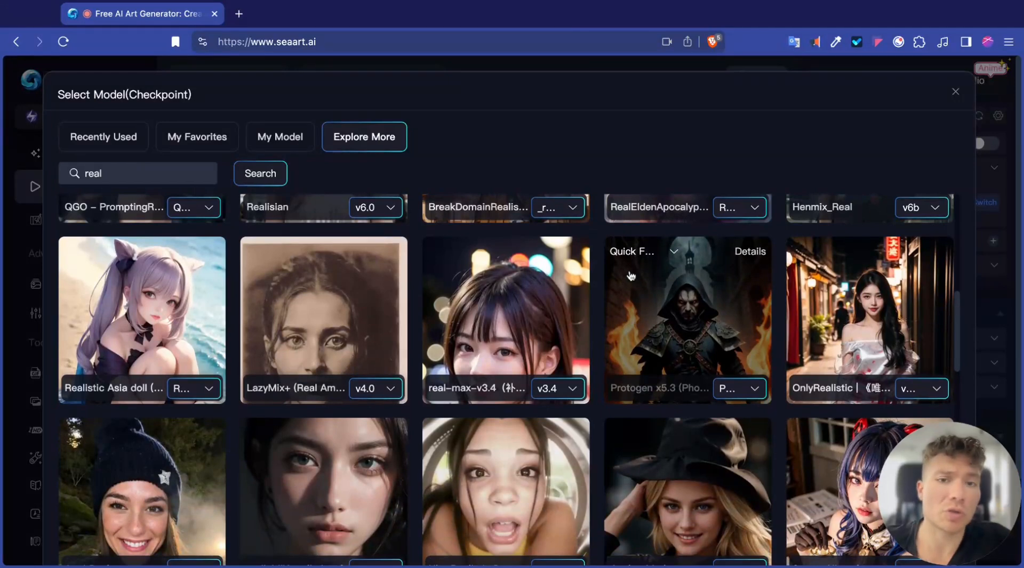
{"action": "scroll", "coordinate": [631, 276], "scroll_direction": "down", "scroll_amount": 3}
{"action": "scroll", "coordinate": [631, 276], "scroll_direction": "up", "scroll_amount": 10}
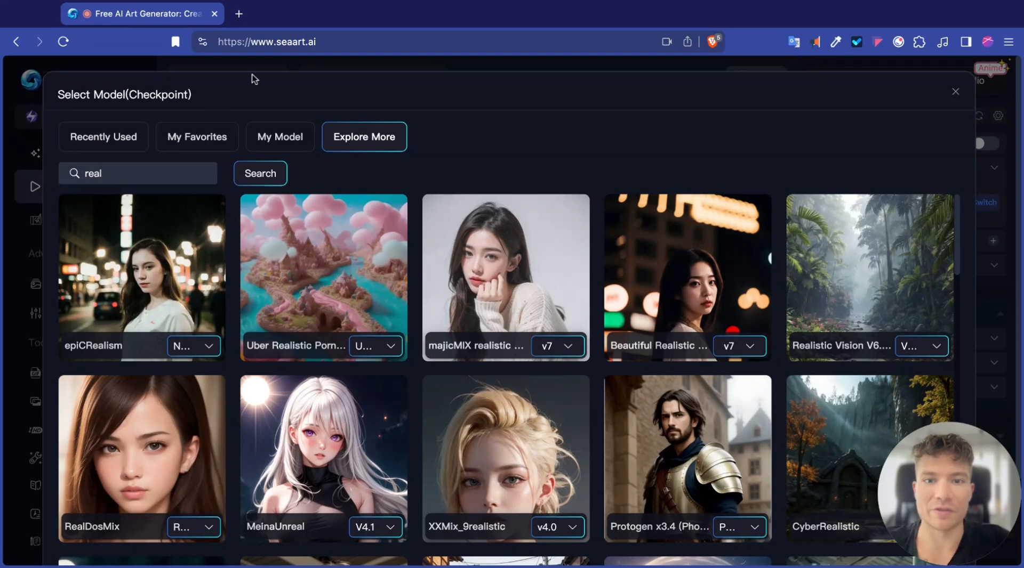
{"action": "left_click", "coordinate": [955, 92]}
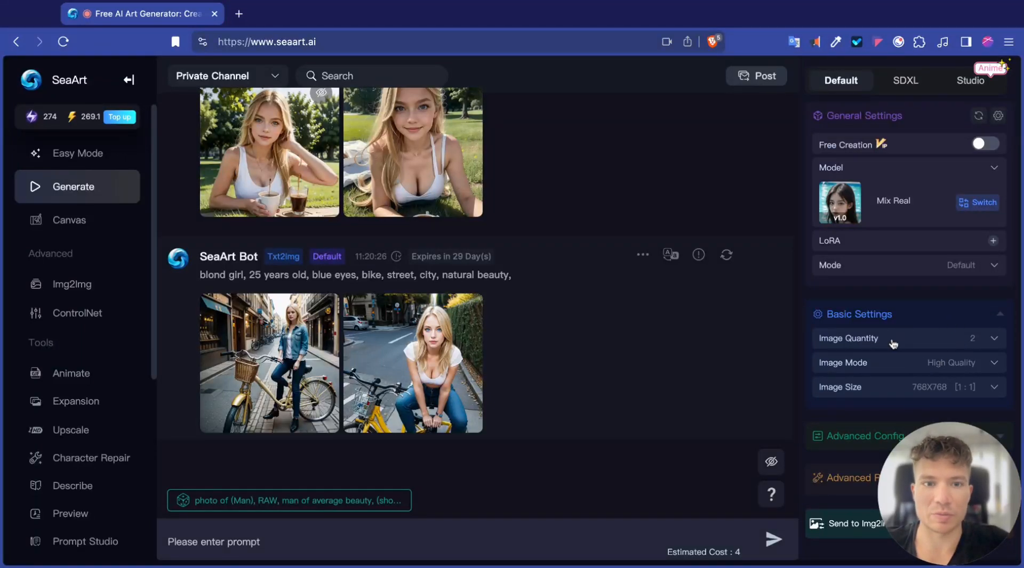
Review the available image mode and image size options in the basic settings without changing them.
{"action": "left_click", "coordinate": [917, 366]}
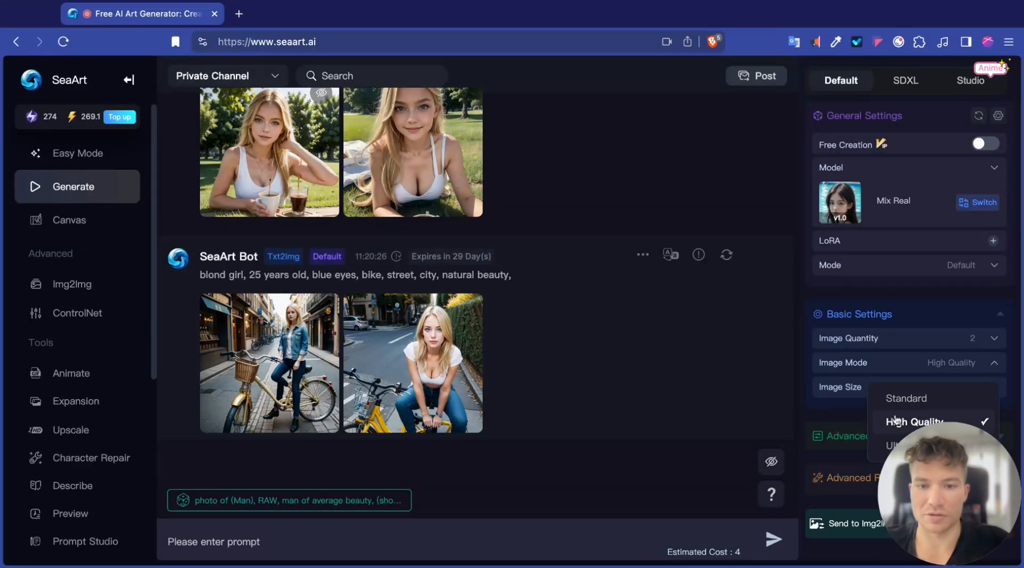
{"action": "left_click", "coordinate": [966, 368]}
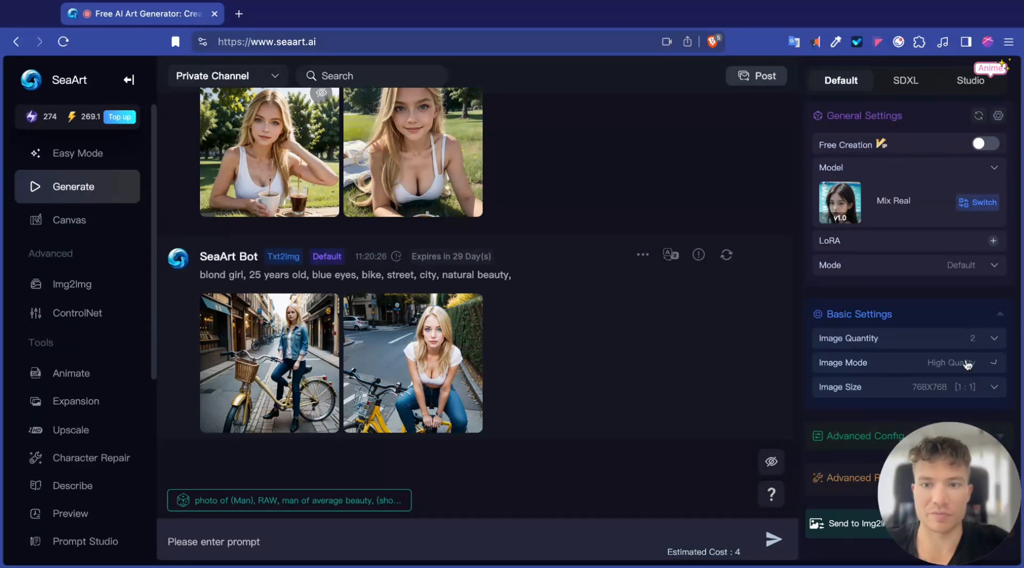
{"action": "left_click", "coordinate": [971, 364]}
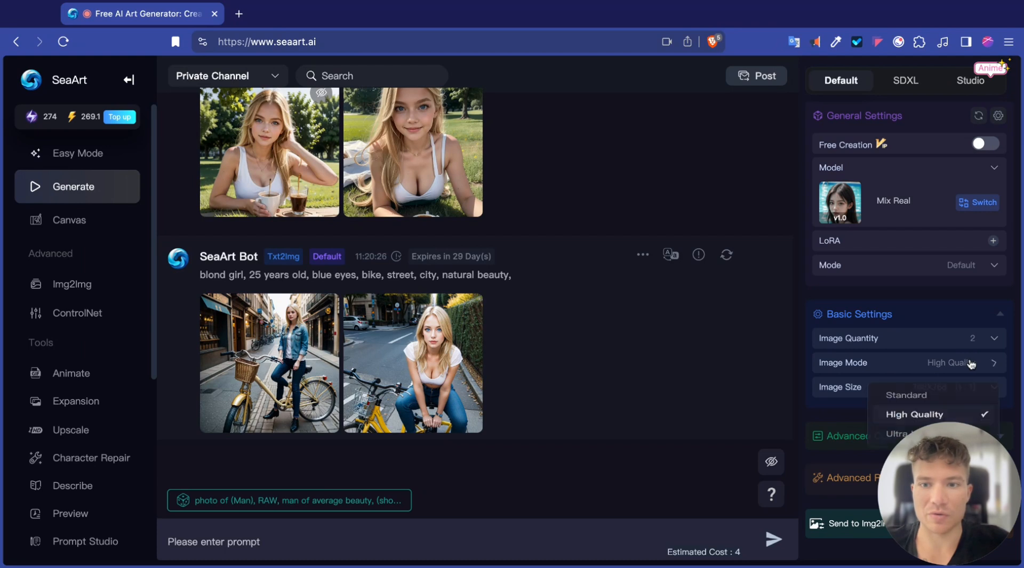
{"action": "left_click", "coordinate": [956, 371]}
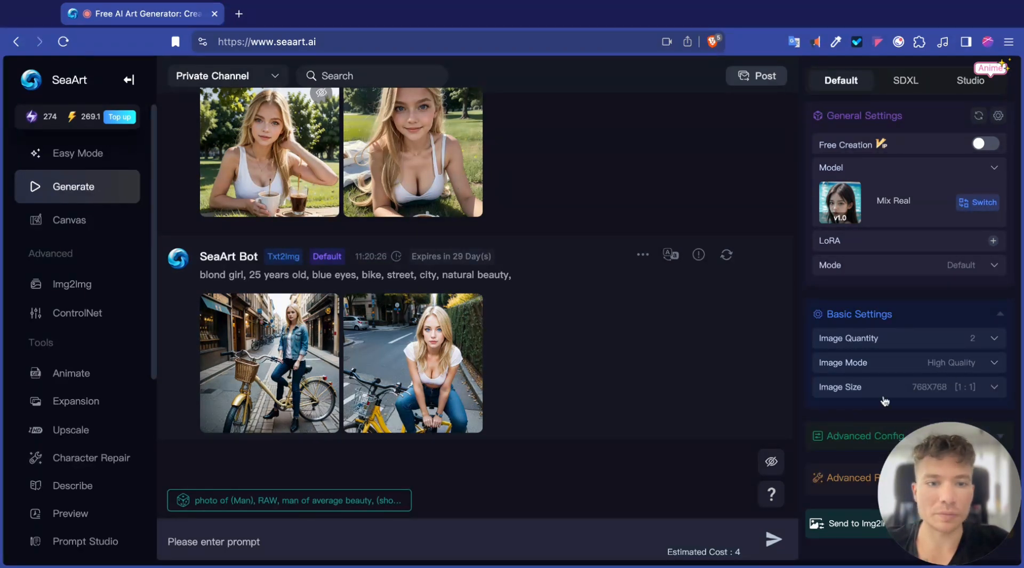
{"action": "left_click", "coordinate": [941, 391]}
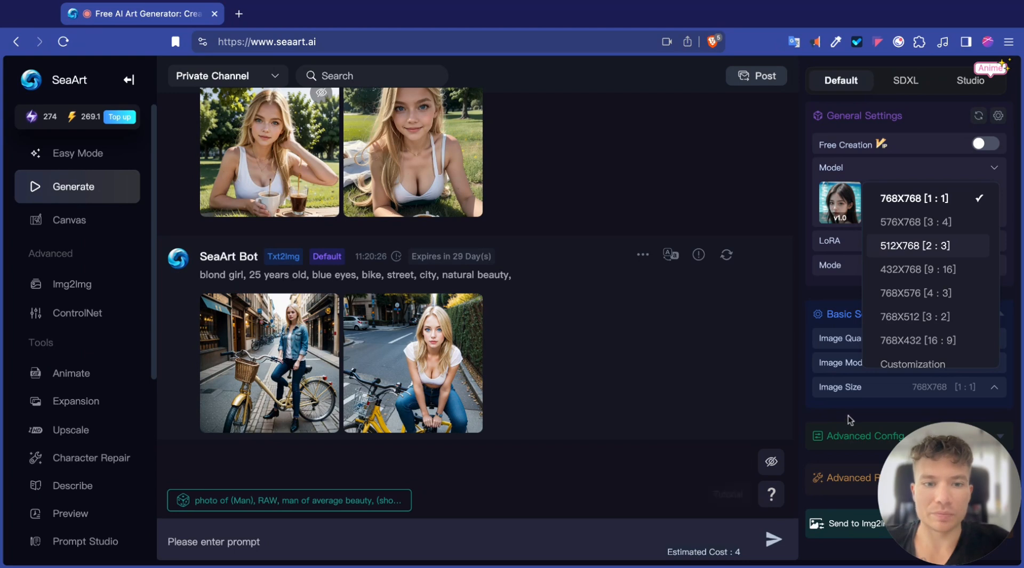
{"action": "left_click", "coordinate": [856, 392]}
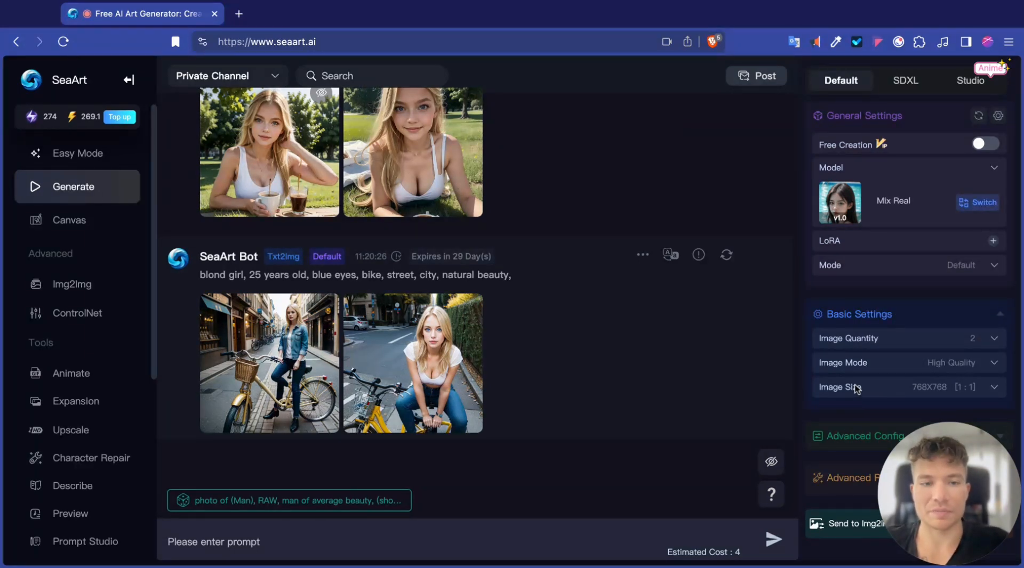
Examine the latest generation's prompt, especially its bike, street and city keywords, and the actions offered on its first image.
{"action": "mouse_move", "coordinate": [207, 353]}
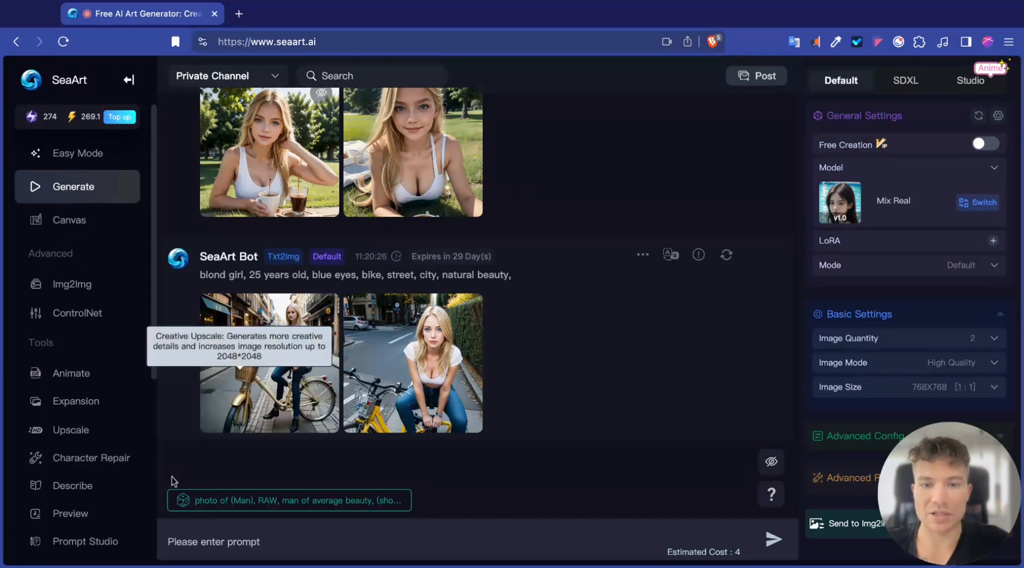
{"action": "left_click", "coordinate": [283, 540]}
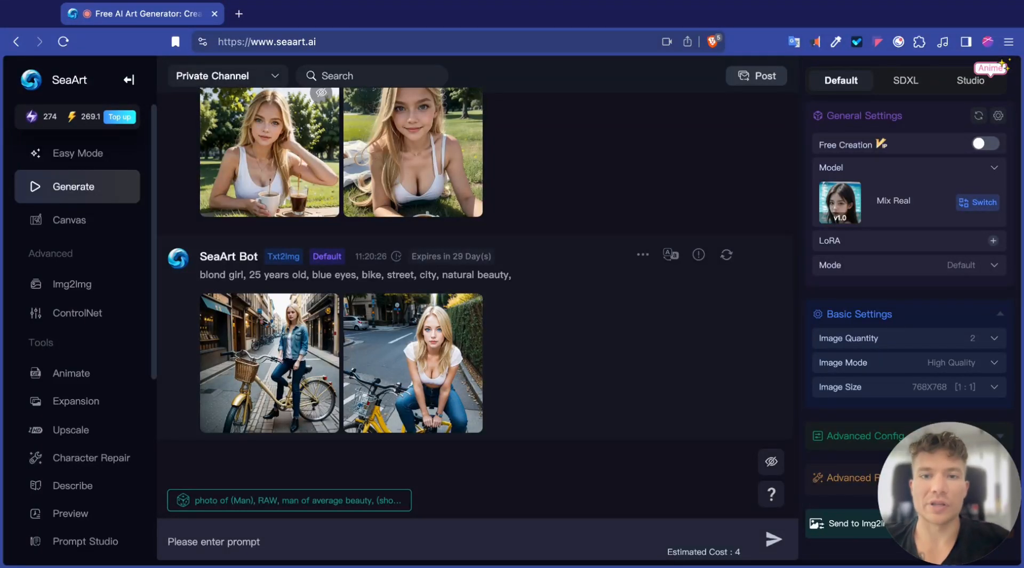
{"action": "mouse_move", "coordinate": [320, 408]}
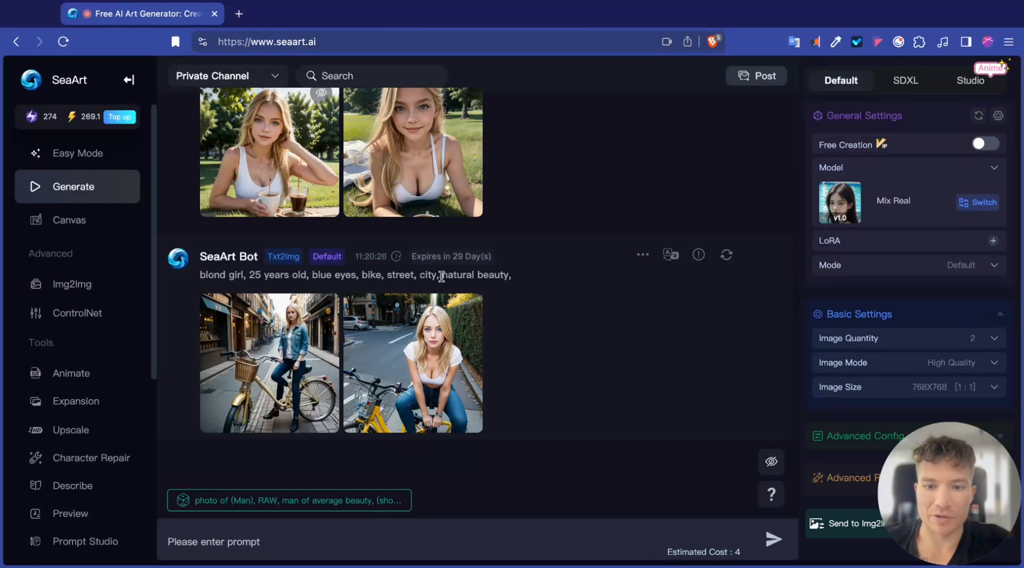
{"action": "left_click_drag", "start_coordinate": [359, 275], "coordinate": [442, 275]}
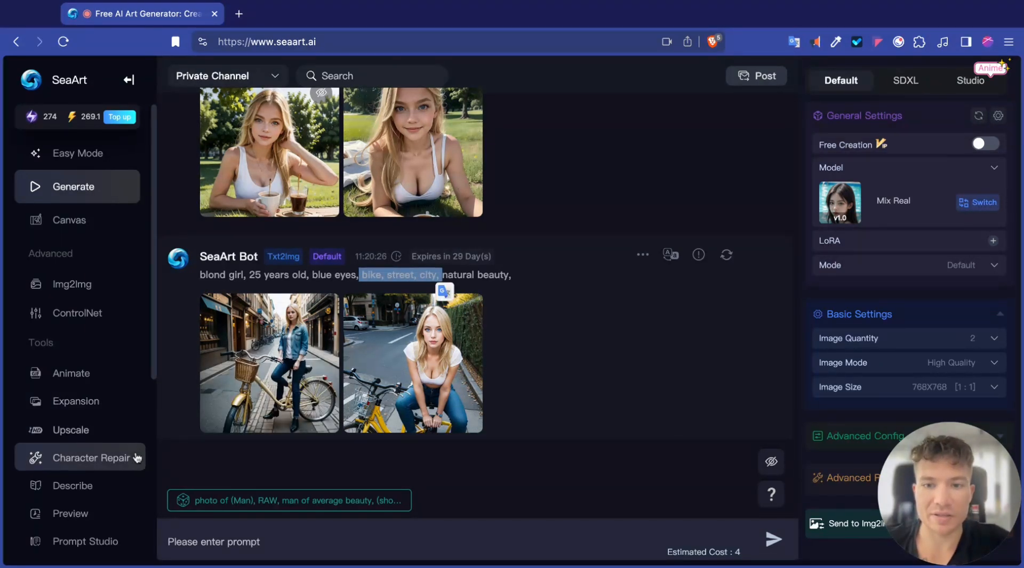
{"action": "left_click", "coordinate": [176, 319]}
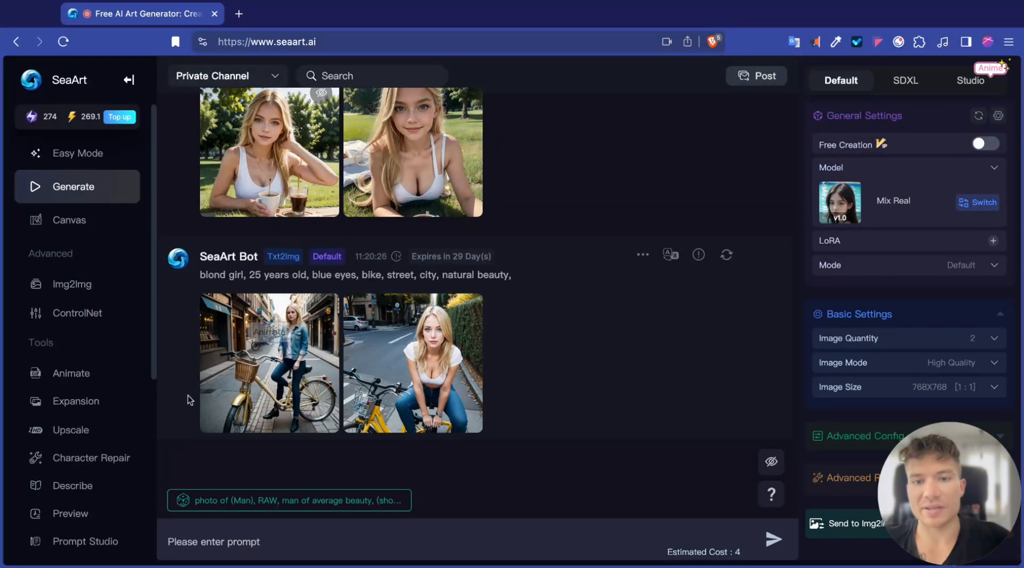
{"action": "mouse_move", "coordinate": [256, 379]}
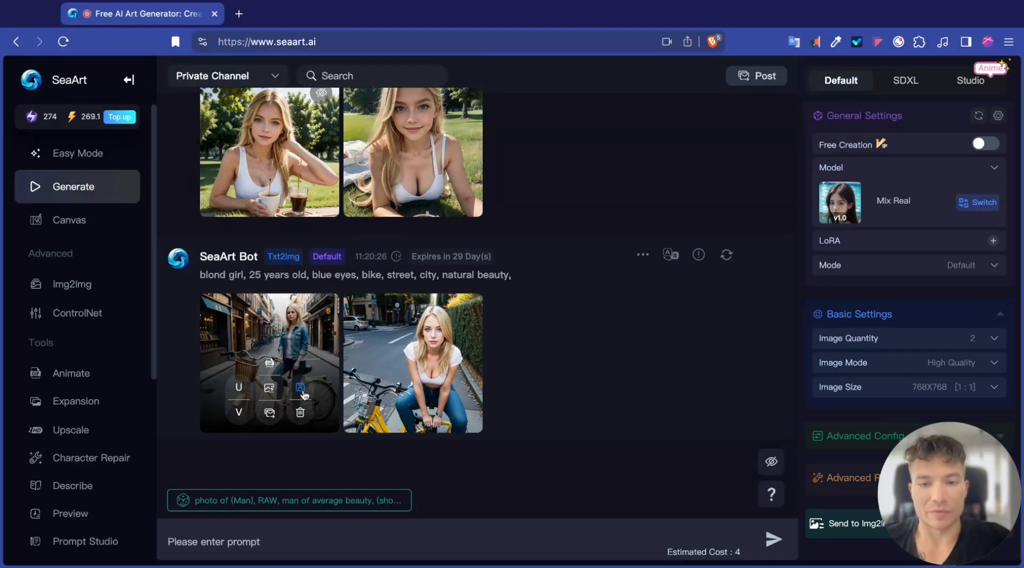
{"action": "left_click", "coordinate": [265, 540]}
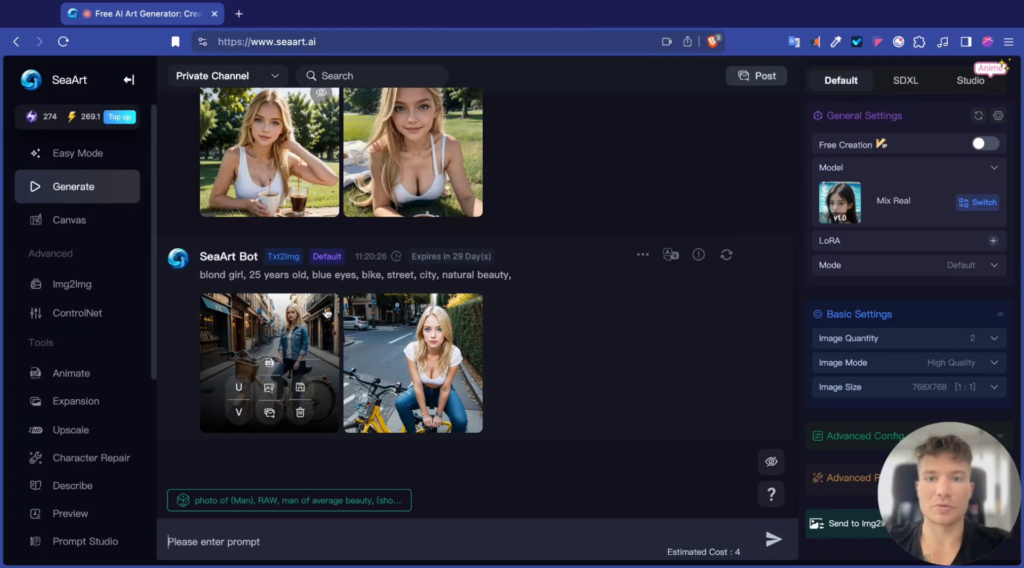
{"action": "mouse_move", "coordinate": [269, 341]}
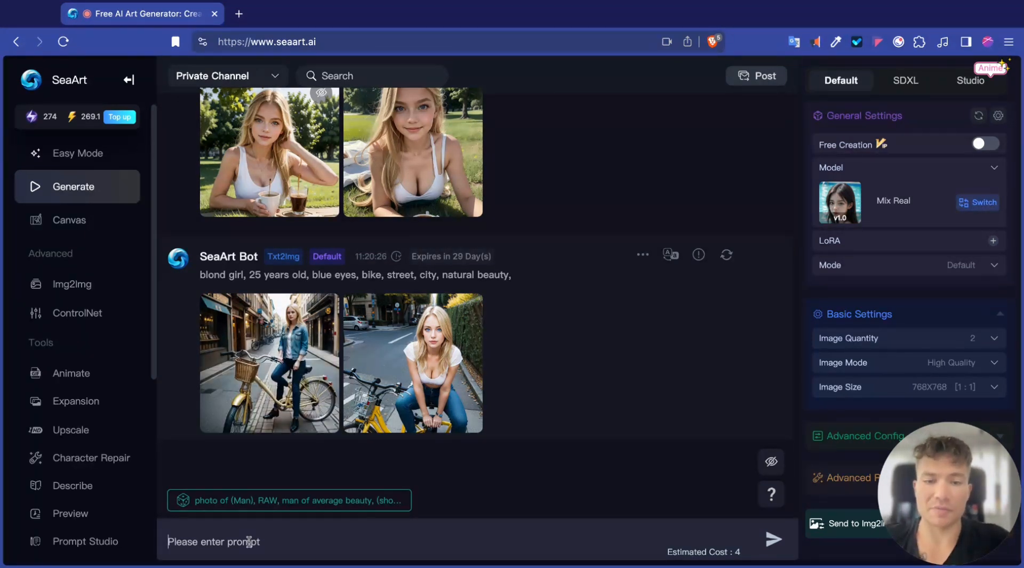
{"action": "mouse_move", "coordinate": [269, 362]}
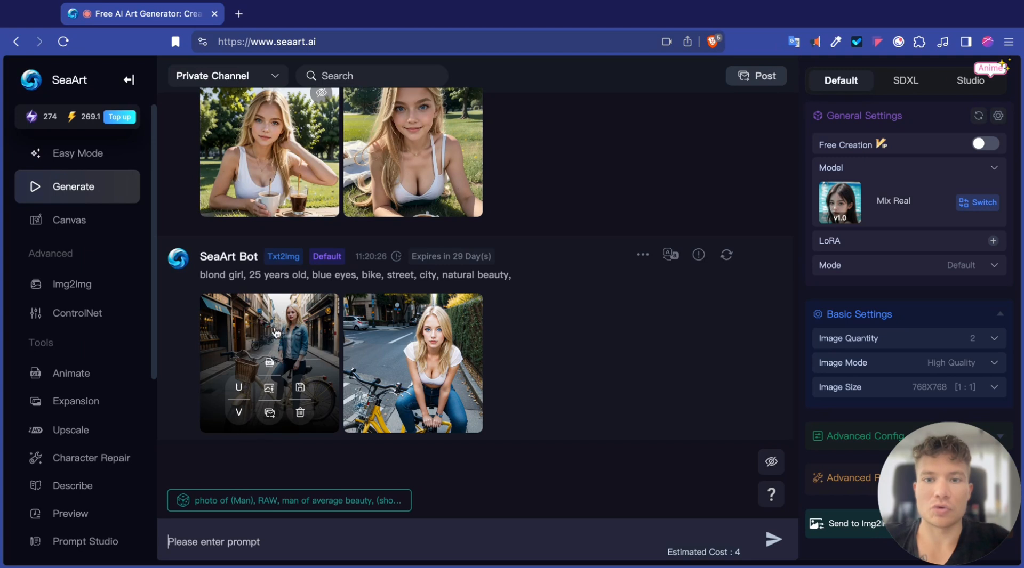
Begin a new image prompt with "blond girl, 20 years old,".
{"action": "left_click", "coordinate": [270, 541]}
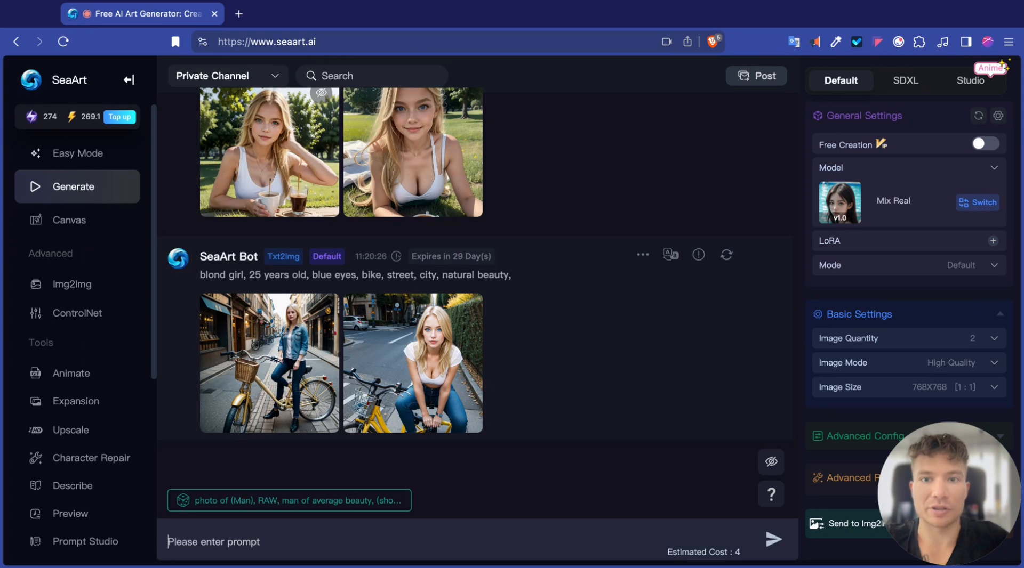
{"action": "type", "text": "blond gi"}
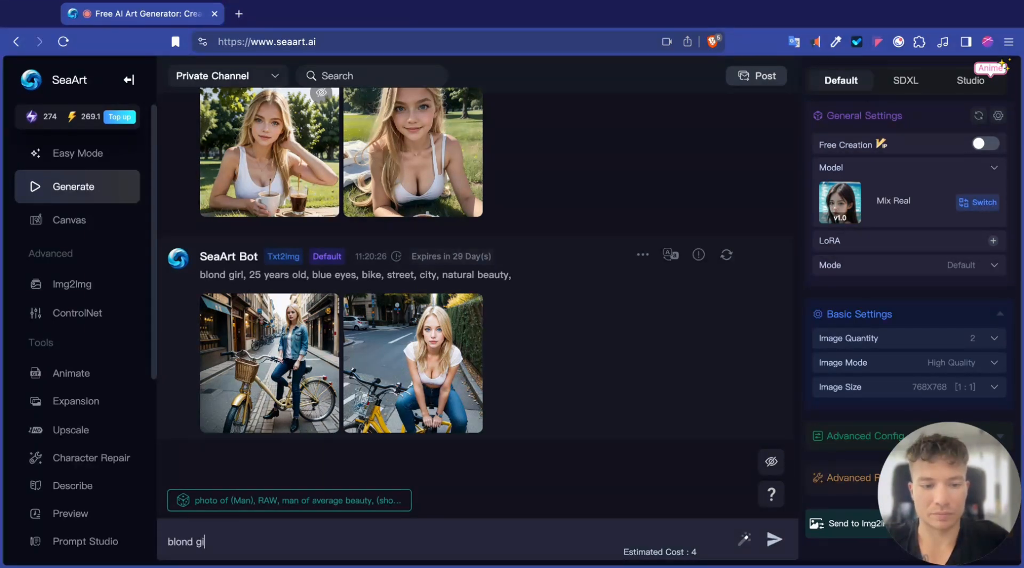
{"action": "type", "text": "rl,"}
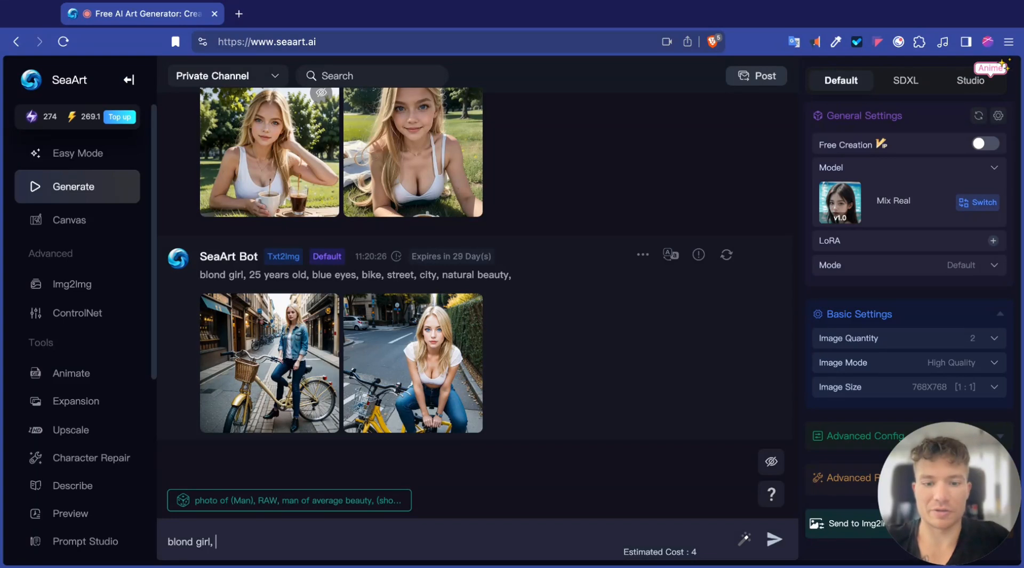
{"action": "mouse_move", "coordinate": [469, 391]}
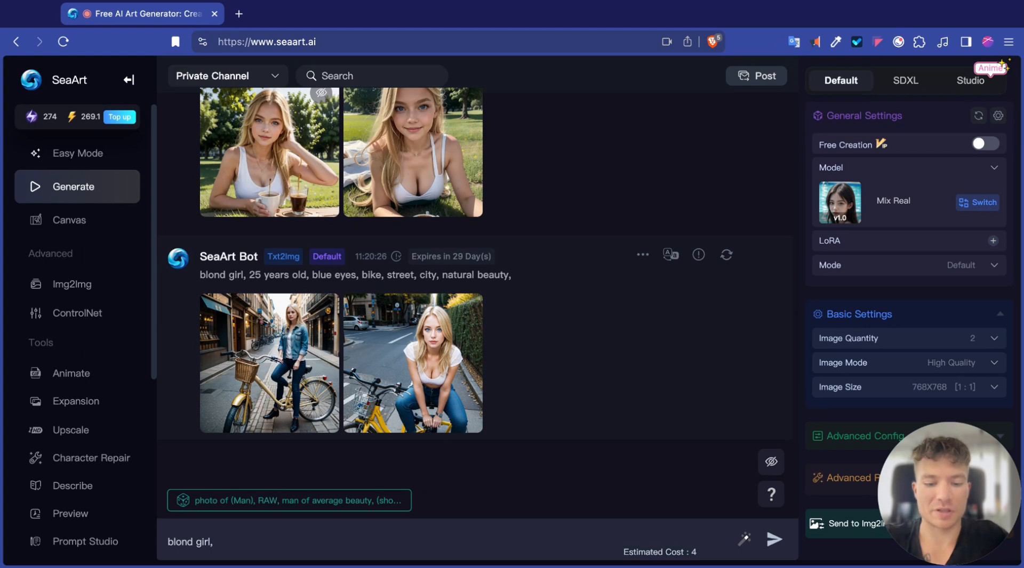
{"action": "type", "text": "20 years old,"}
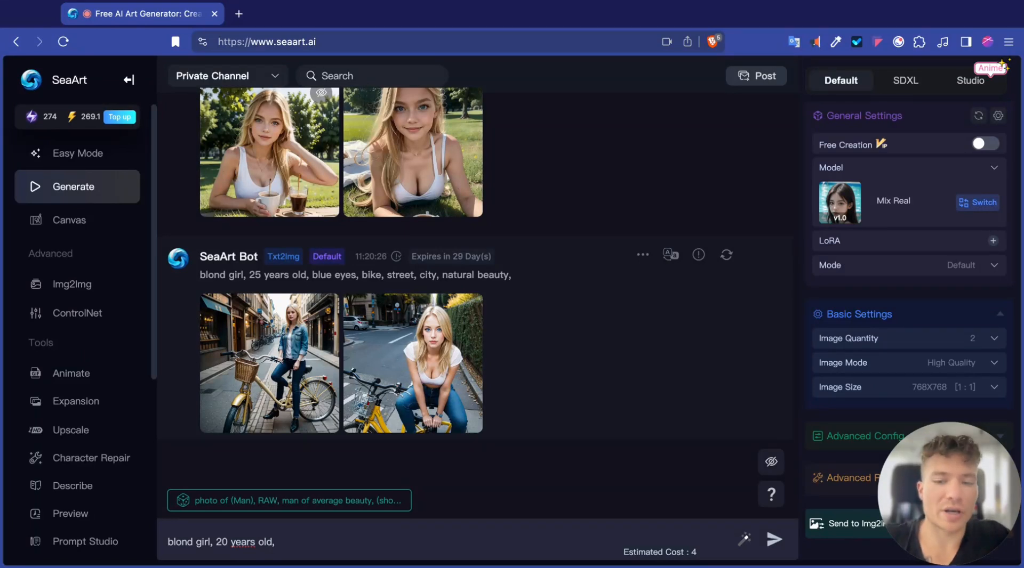
{"action": "mouse_move", "coordinate": [307, 431]}
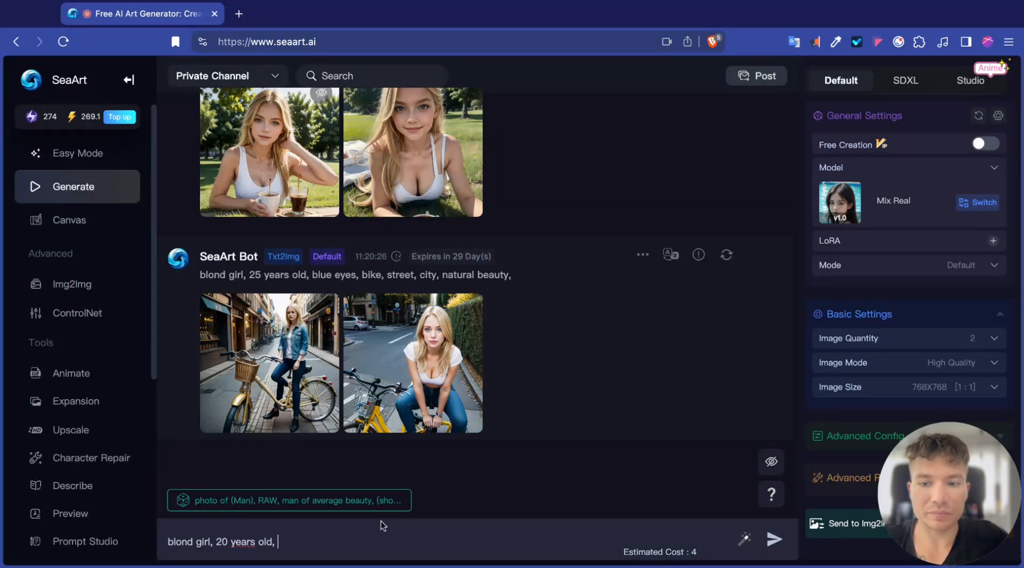
Search the web for "tłumacz google" in a new tab, and extend the image prompt with "black eyes, big eyes, portrait, short hair,".
{"action": "type", "text": "tłumacz google"}
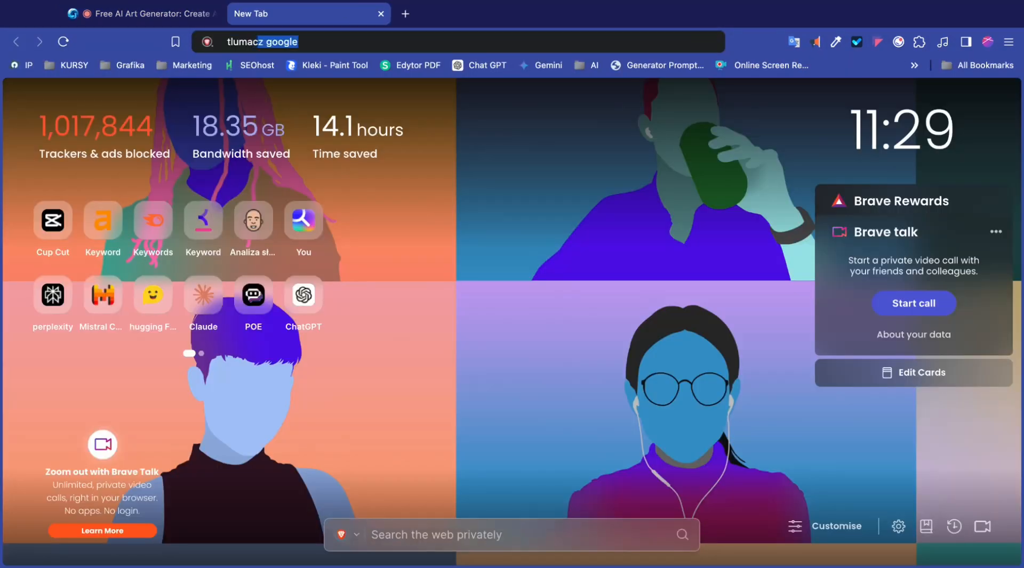
{"action": "key", "text": "Return"}
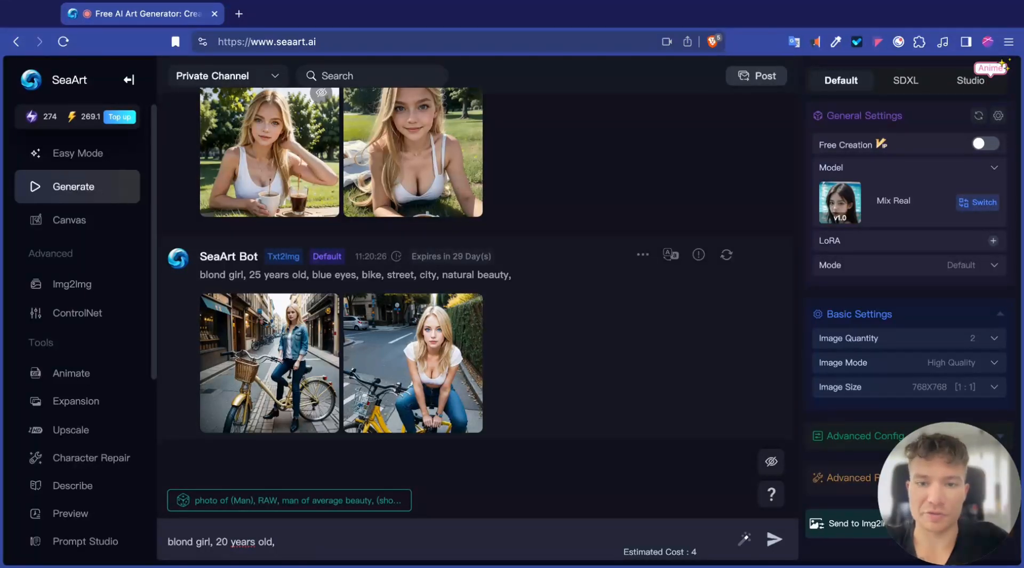
{"action": "type", "text": "lack eye"}
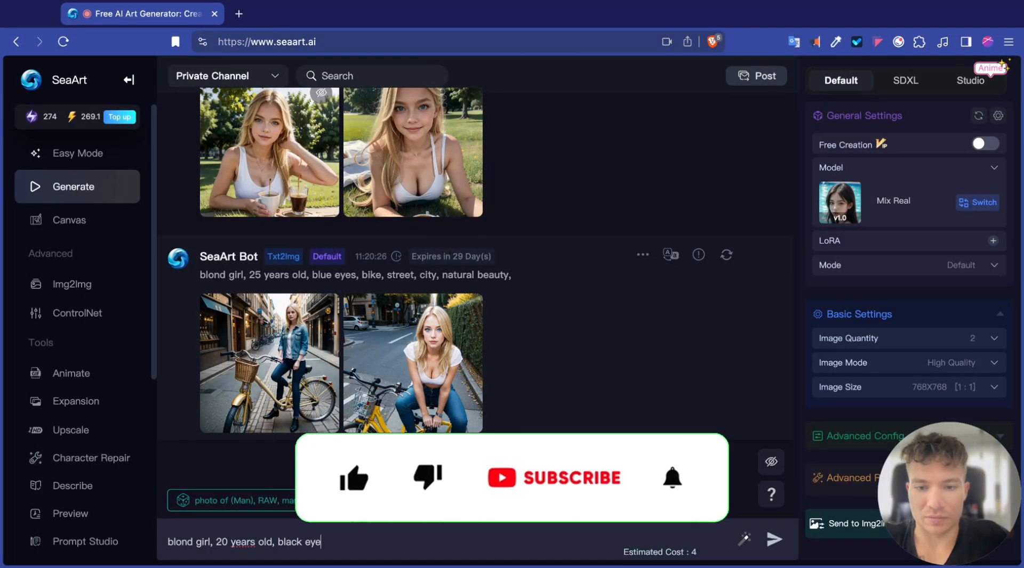
{"action": "type", "text": "s,"}
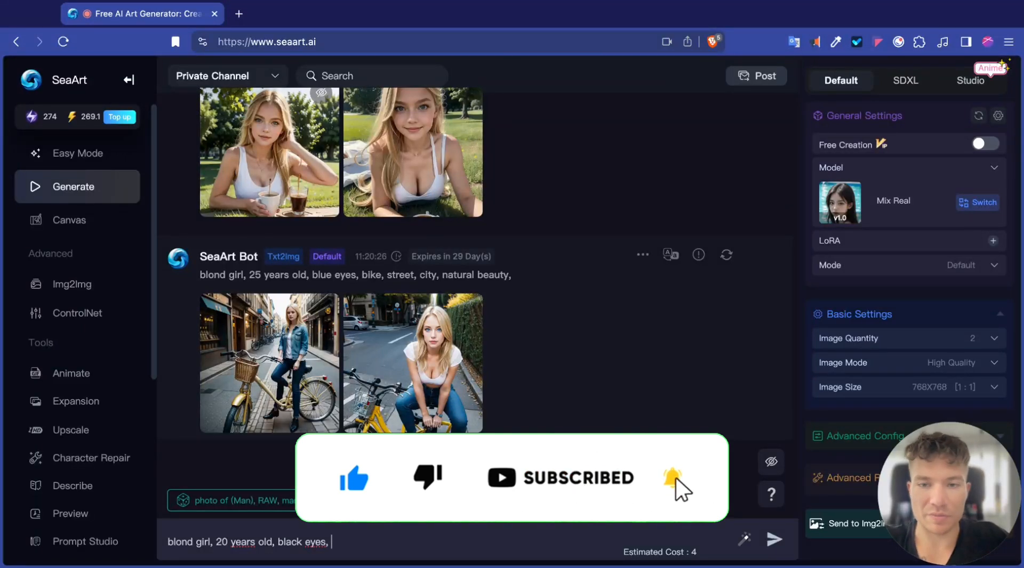
{"action": "type", "text": " big eyes, portrait, short hair,"}
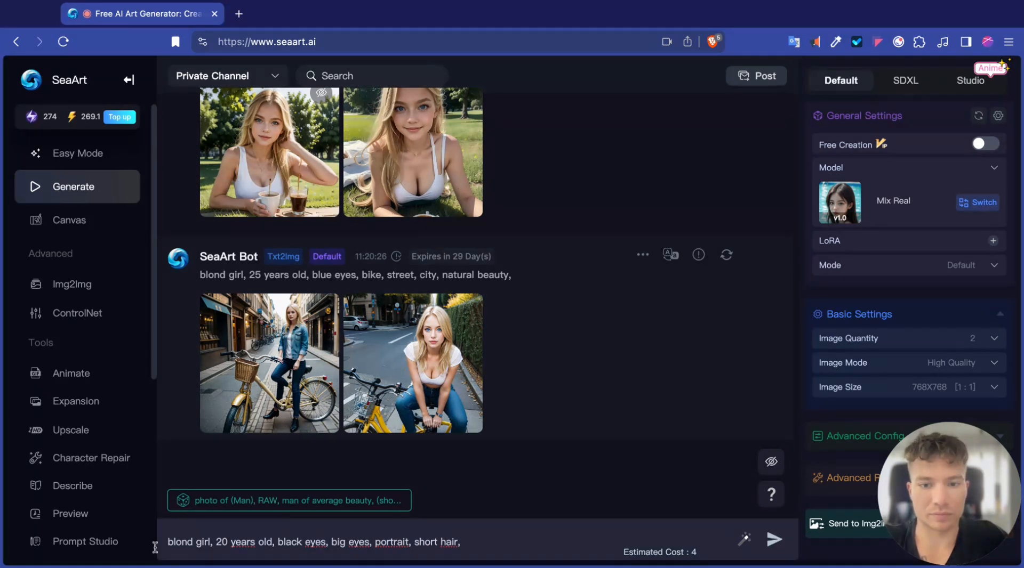
Replace "blond" with "black" in the prompt and generate the images.
{"action": "double_click", "coordinate": [183, 542]}
{"action": "type", "text": "black"}
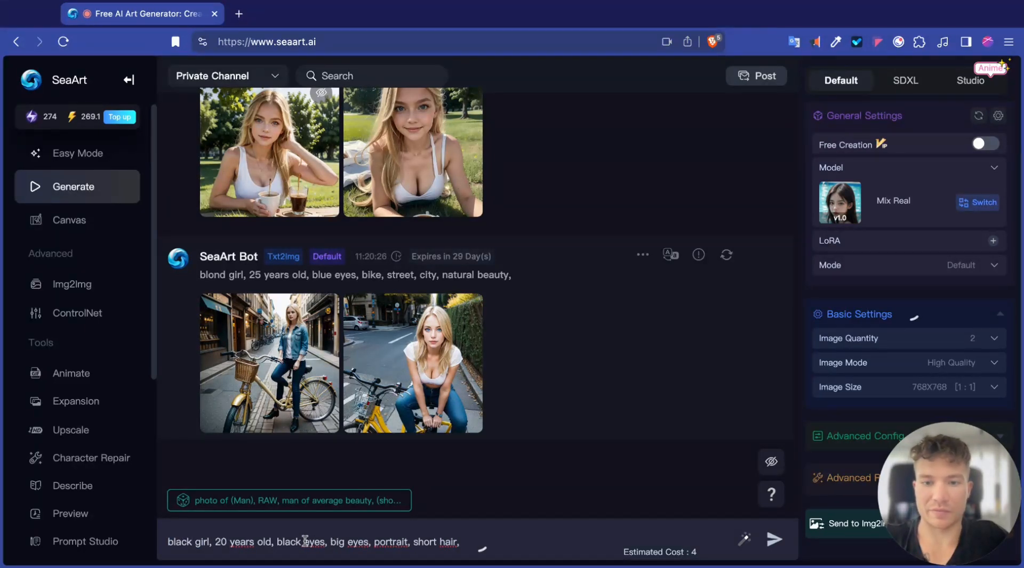
{"action": "key", "text": "Return"}
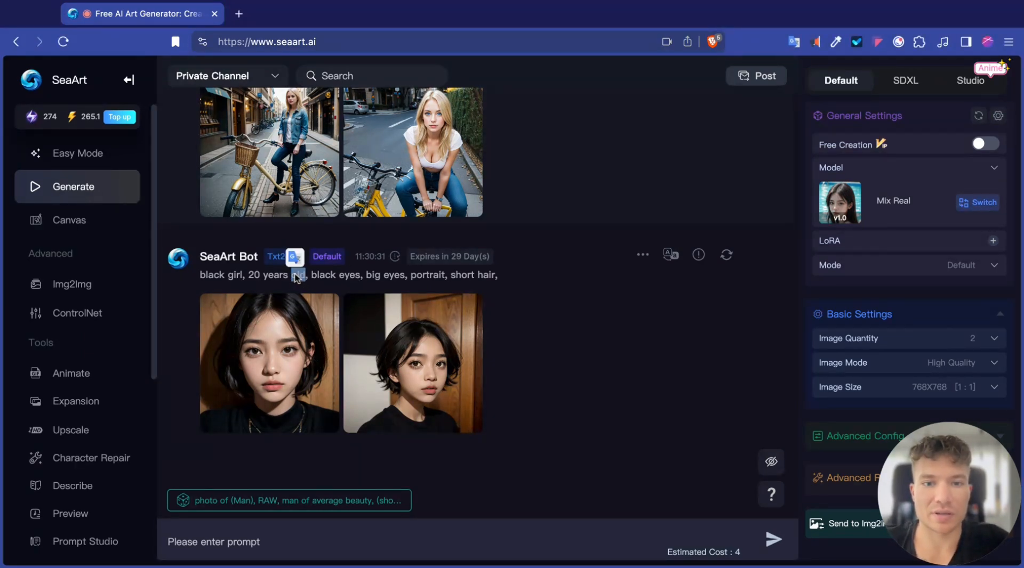
Copy the latest generation's full prompt and paste it into the empty prompt field for reuse.
{"action": "triple_click", "coordinate": [297, 276]}
{"action": "key", "text": "ctrl+c"}
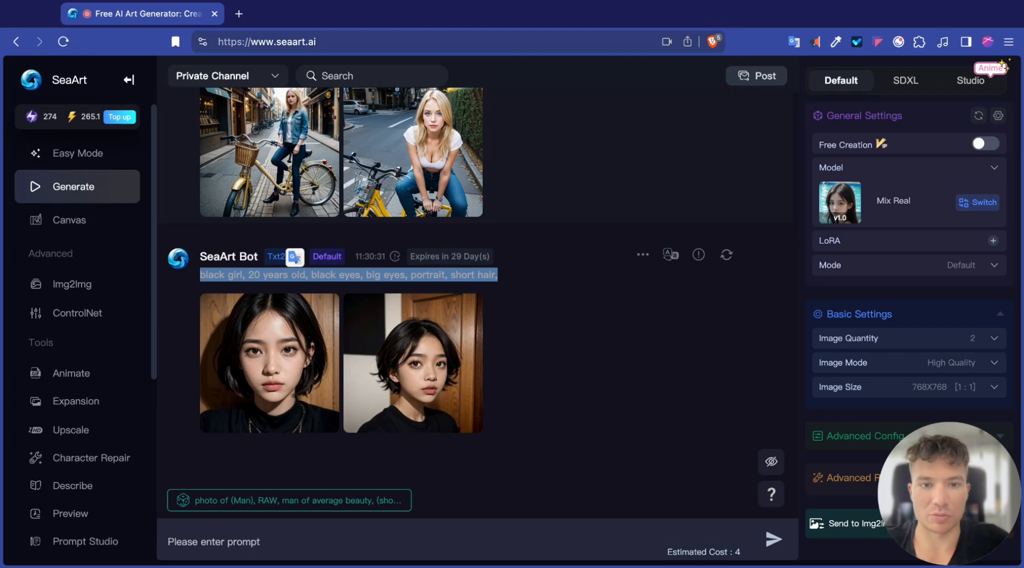
{"action": "left_click", "coordinate": [289, 537]}
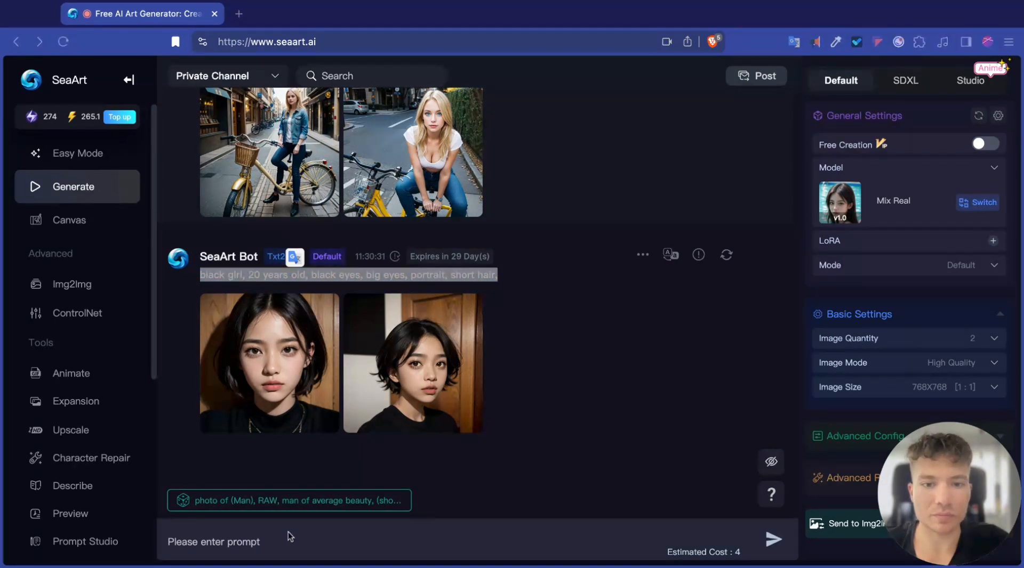
{"action": "left_click", "coordinate": [265, 541]}
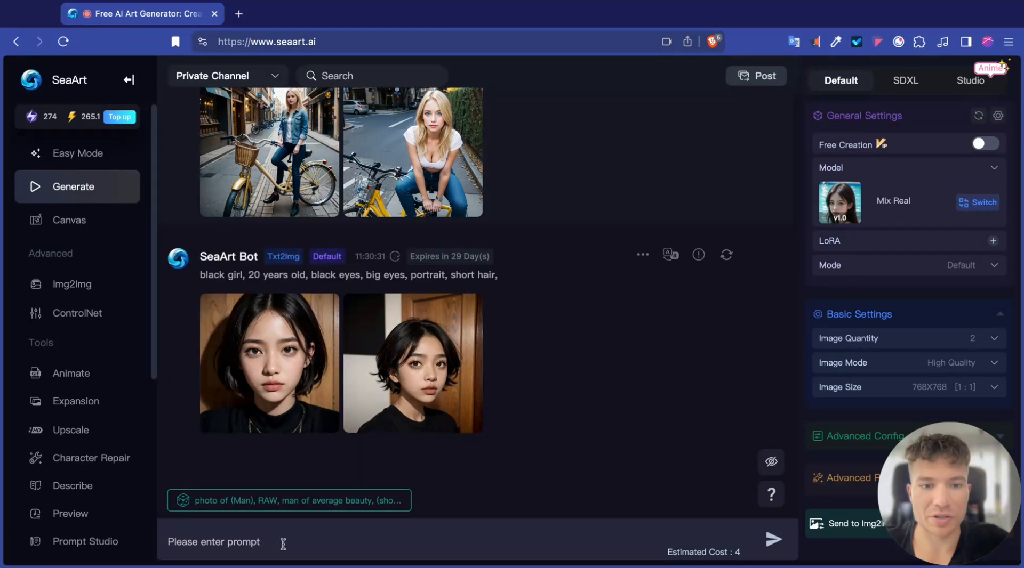
{"action": "key", "text": "ctrl+v"}
{"action": "key", "text": "BackSpace"}
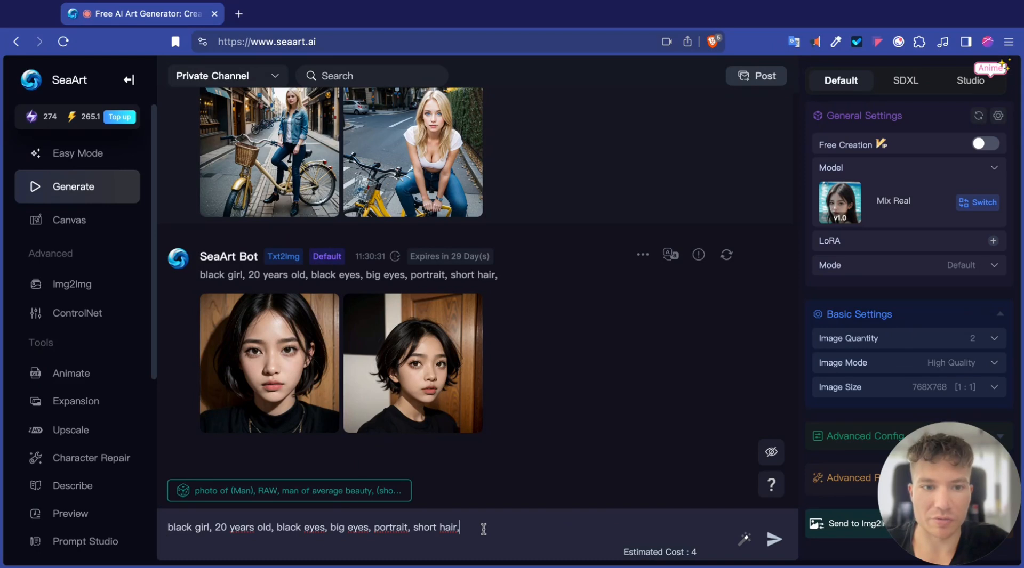
Append ", polish girl, europ girl" to the reused prompt and generate new images.
{"action": "type", "text": ", polish"}
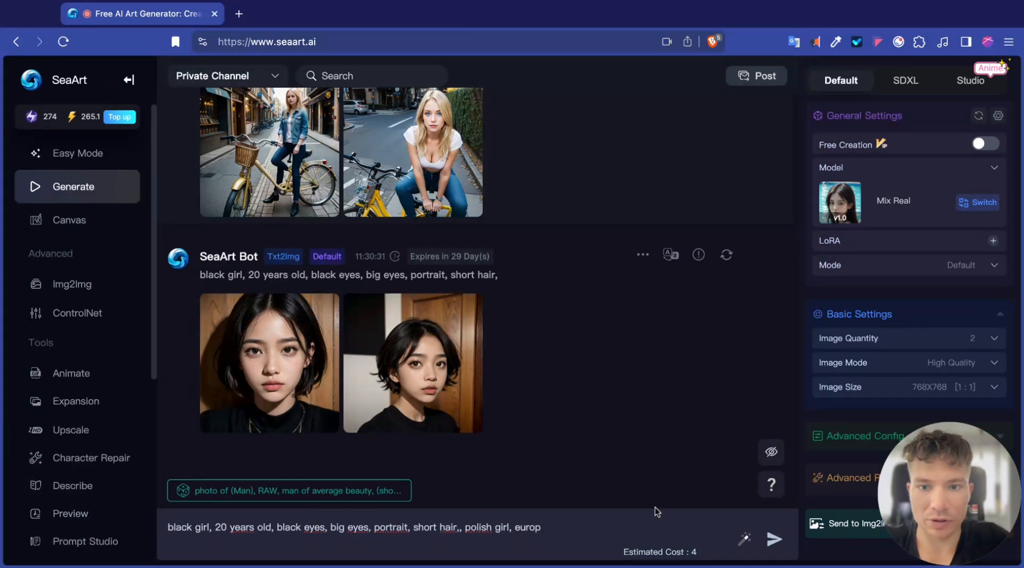
{"action": "type", "text": "girl, europ girl"}
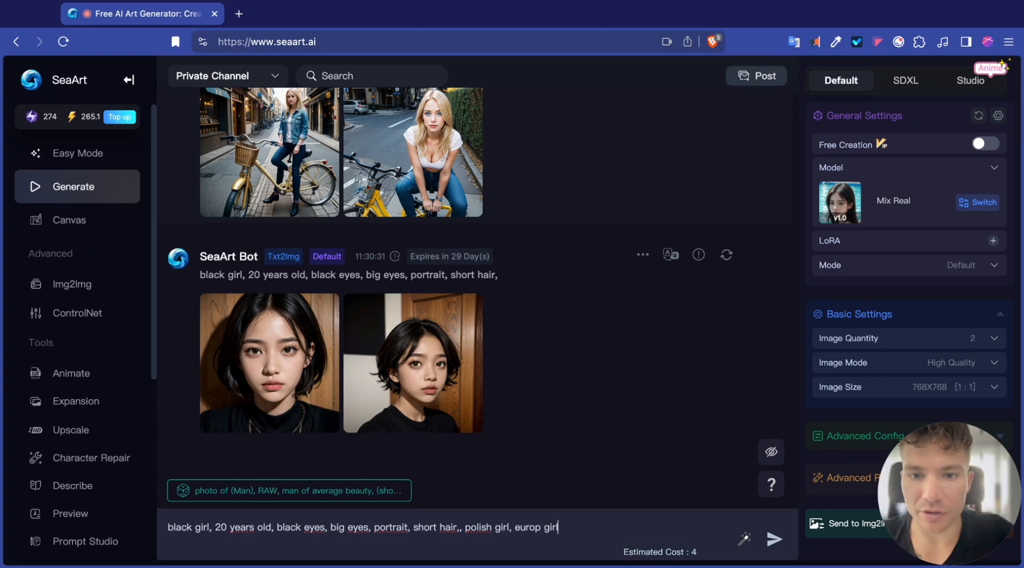
{"action": "key", "text": "Return"}
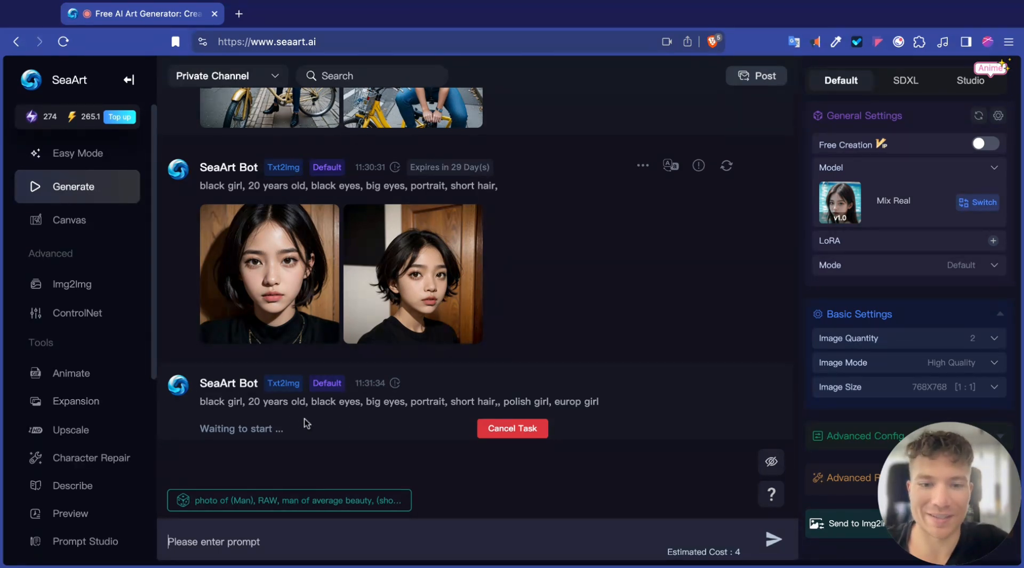
{"action": "mouse_move", "coordinate": [426, 346]}
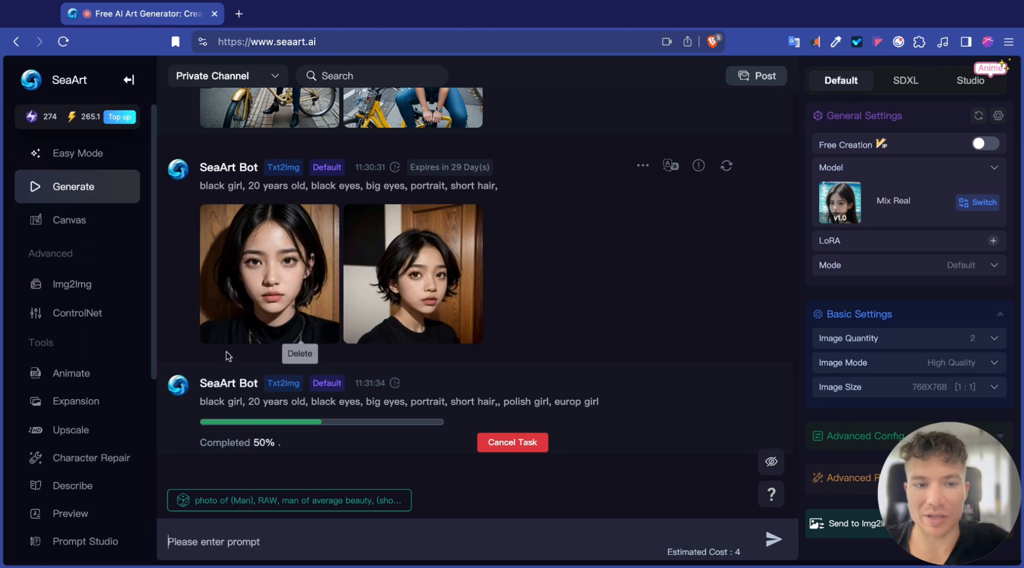
{"action": "mouse_move", "coordinate": [267, 336]}
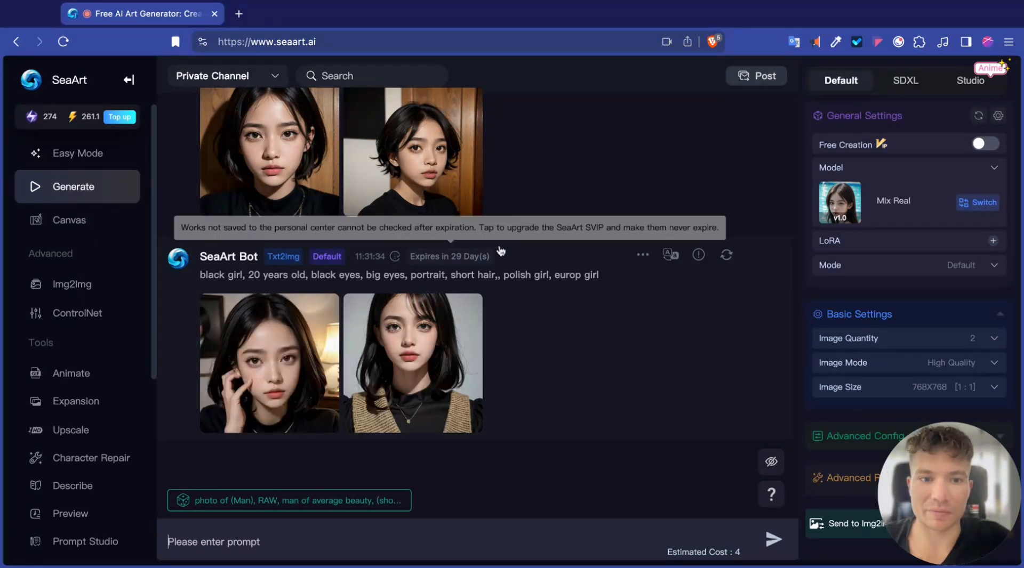
Reuse the latest prompt with "europ" corrected to "europe" and "cute smile," added at the end, and generate new images.
{"action": "triple_click", "coordinate": [405, 273]}
{"action": "key", "text": "ctrl+c"}
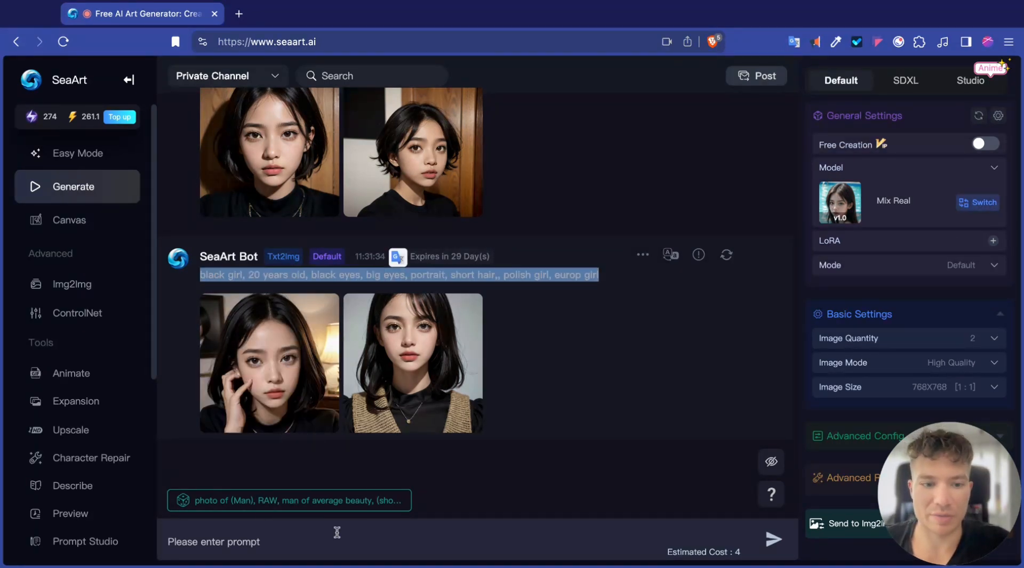
{"action": "left_click", "coordinate": [327, 533]}
{"action": "key", "text": "ctrl+v"}
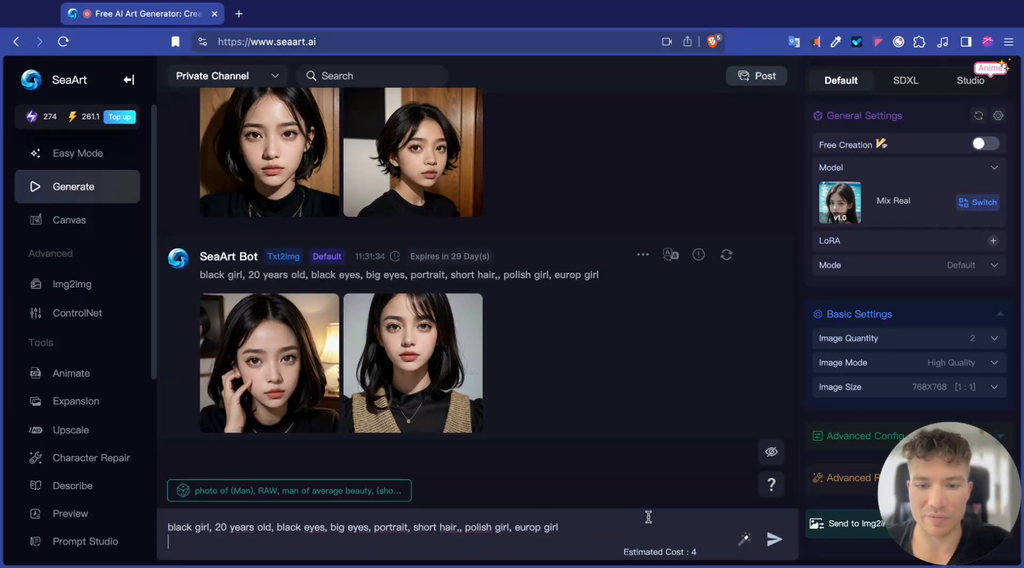
{"action": "left_click", "coordinate": [540, 528]}
{"action": "type", "text": "e"}
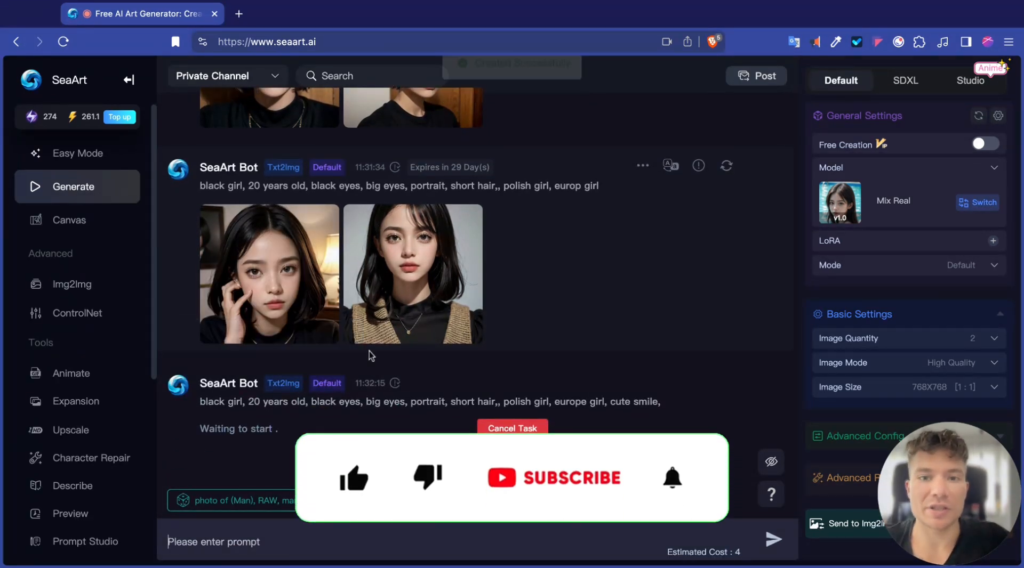
{"action": "mouse_move", "coordinate": [321, 329]}
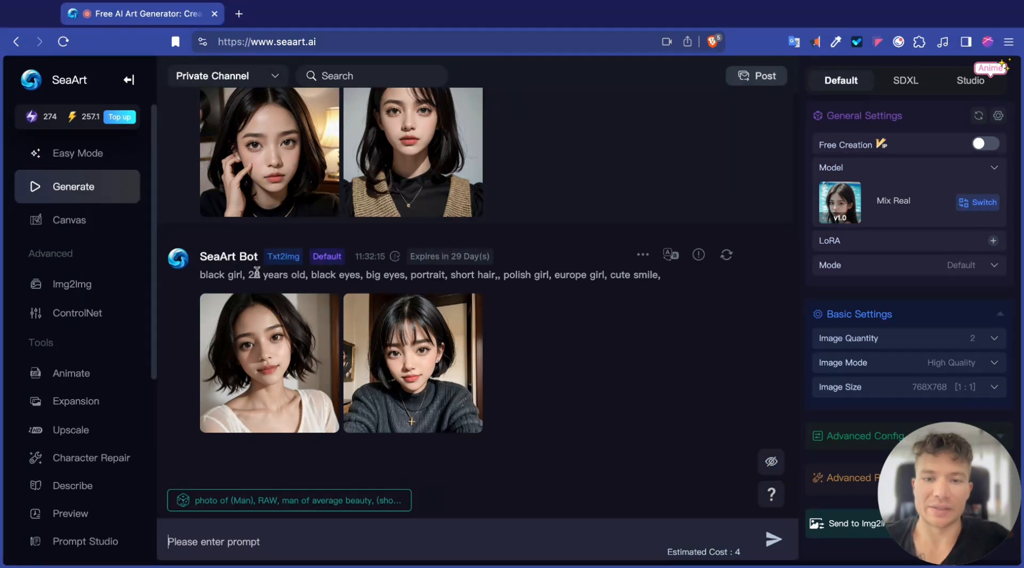
Compare the newest portraits and their prompt with the earlier generations in the channel.
{"action": "scroll", "coordinate": [272, 338], "scroll_direction": "up", "scroll_amount": 1}
{"action": "scroll", "coordinate": [272, 338], "scroll_direction": "down", "scroll_amount": 1}
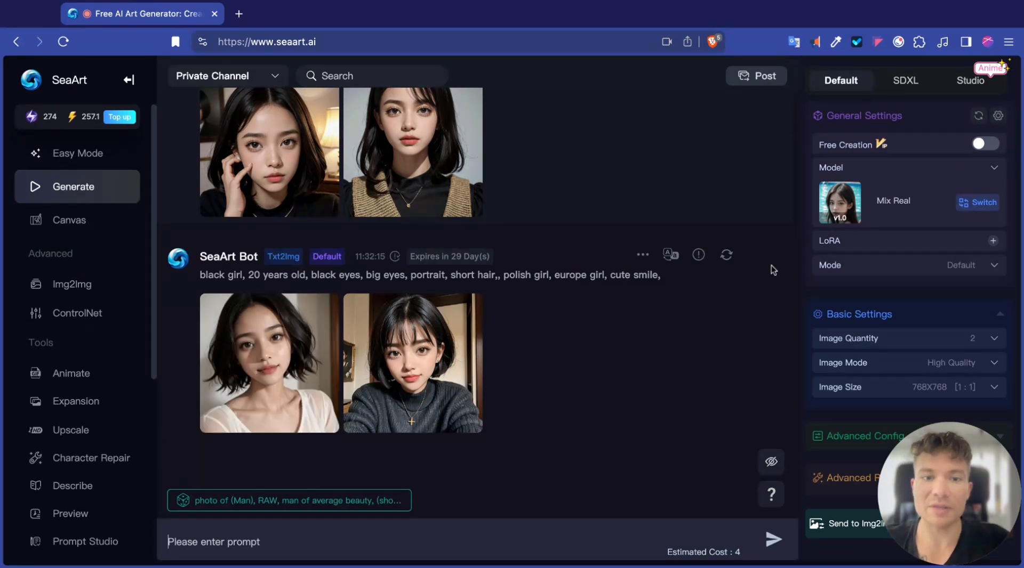
{"action": "scroll", "coordinate": [256, 214], "scroll_direction": "up", "scroll_amount": 5}
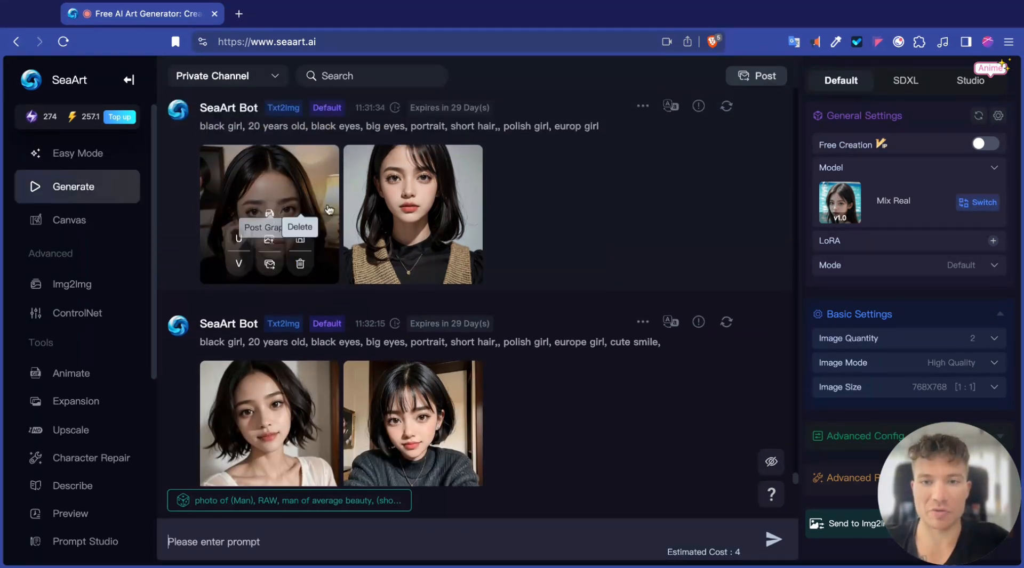
{"action": "scroll", "coordinate": [363, 197], "scroll_direction": "up", "scroll_amount": 4}
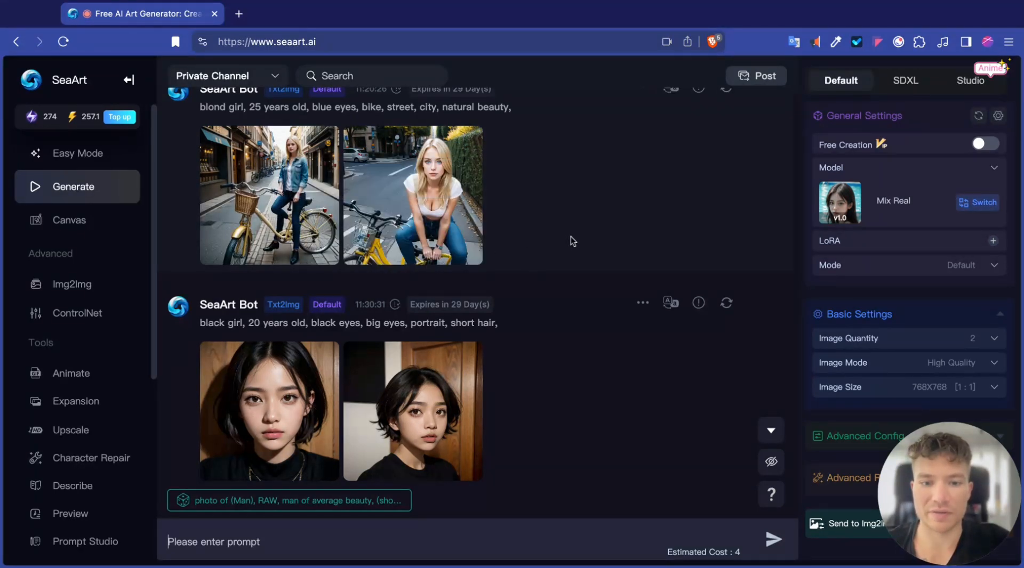
{"action": "scroll", "coordinate": [514, 190], "scroll_direction": "down", "scroll_amount": 2}
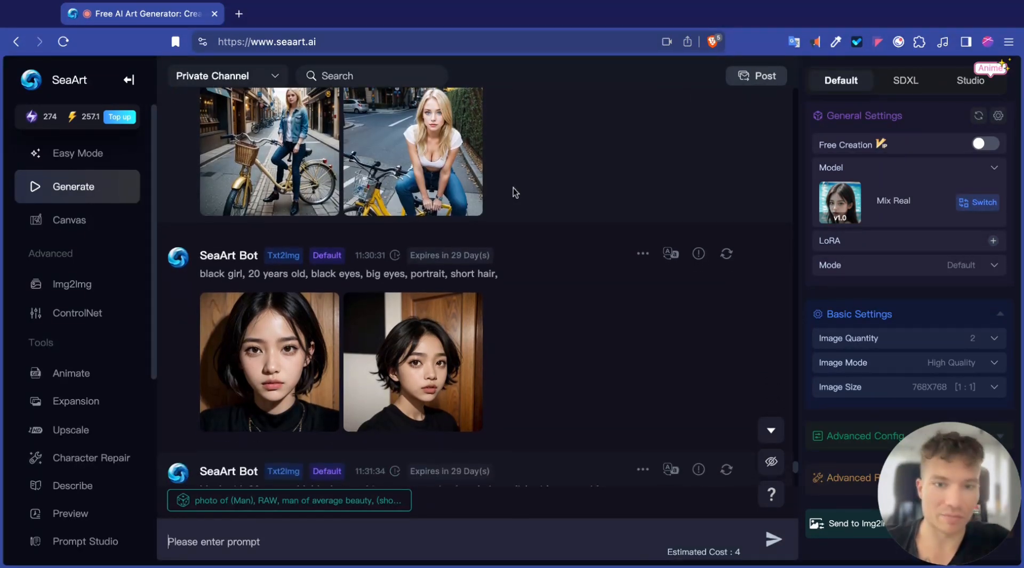
{"action": "scroll", "coordinate": [354, 192], "scroll_direction": "down", "scroll_amount": 5}
{"action": "scroll", "coordinate": [250, 184], "scroll_direction": "down", "scroll_amount": 3}
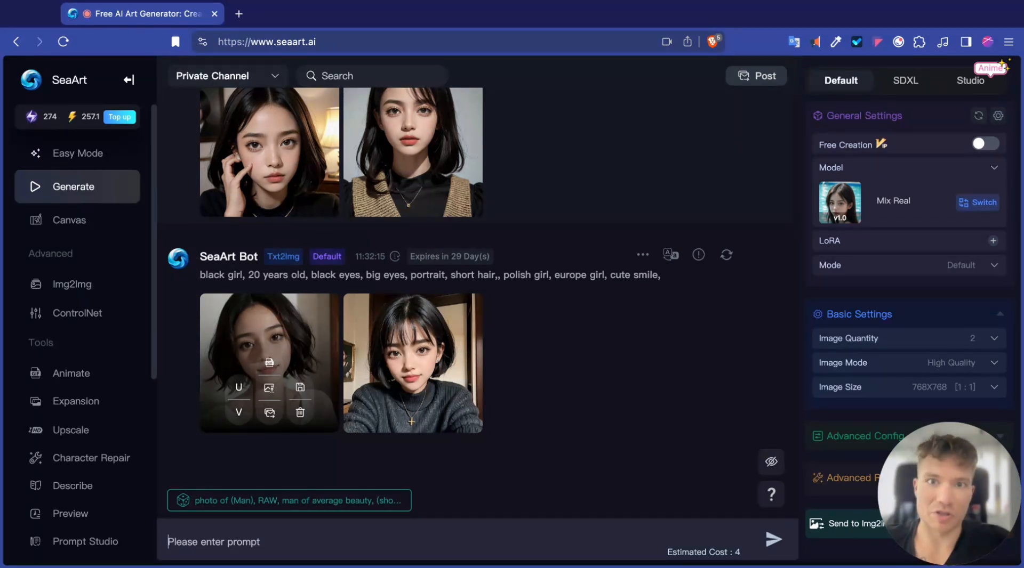
View the first image of the latest generation enlarged with its generation data, try stepping through the neighbouring images, and close the view.
{"action": "left_click", "coordinate": [271, 336]}
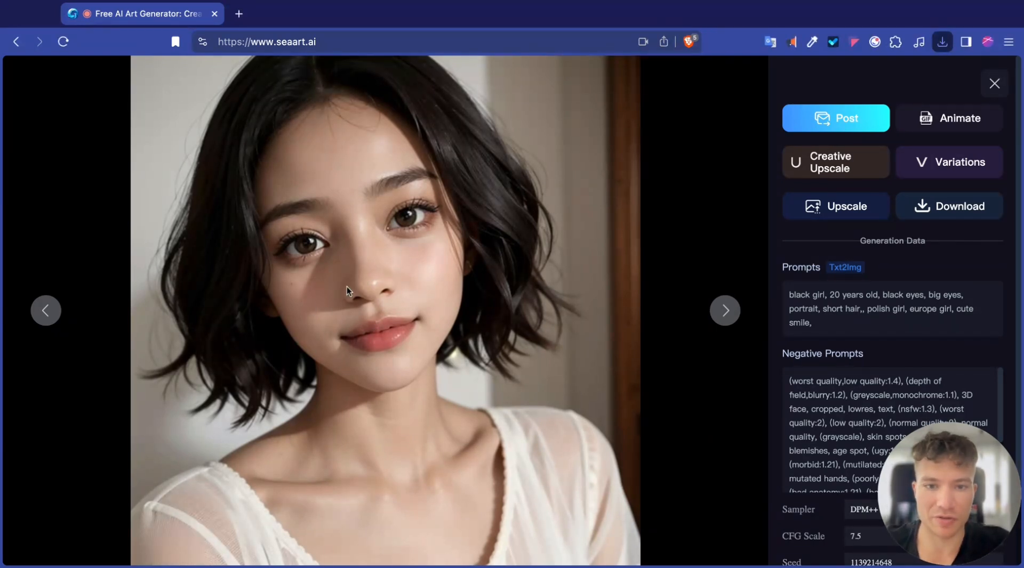
{"action": "key", "text": "Right"}
{"action": "key", "text": "Right"}
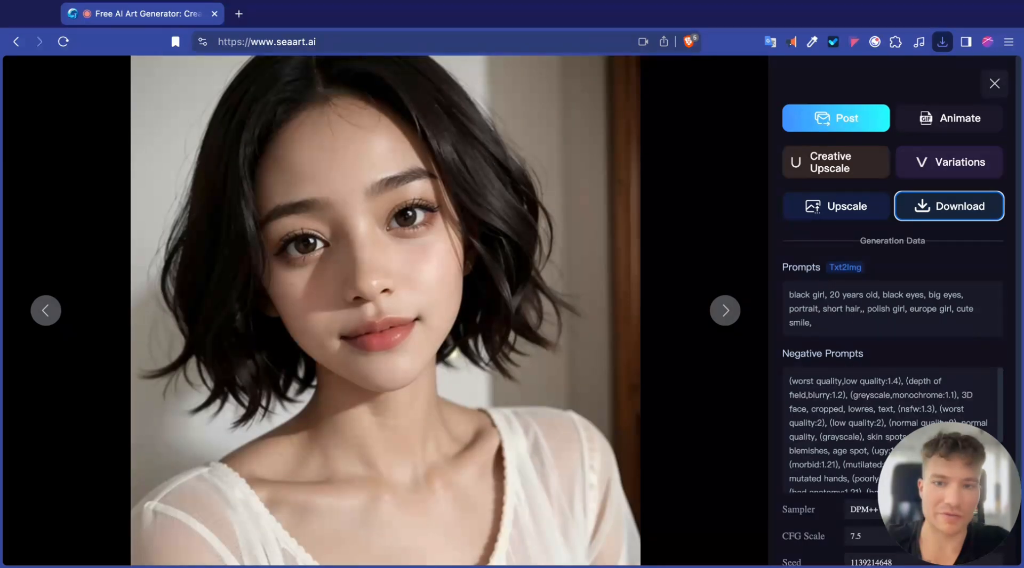
{"action": "key", "text": "Left"}
{"action": "key", "text": "Right"}
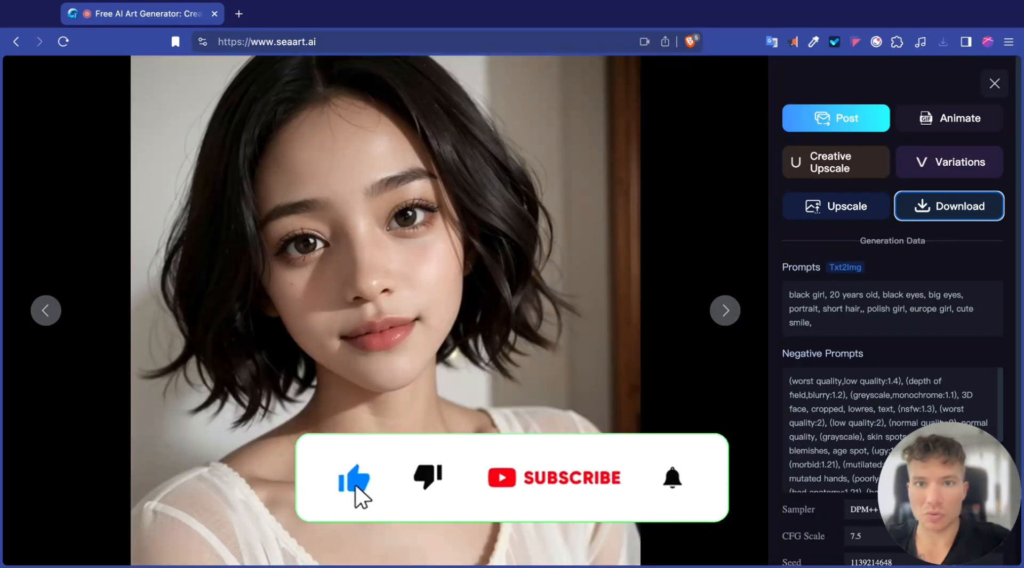
{"action": "key", "text": "Left"}
{"action": "key", "text": "Escape"}
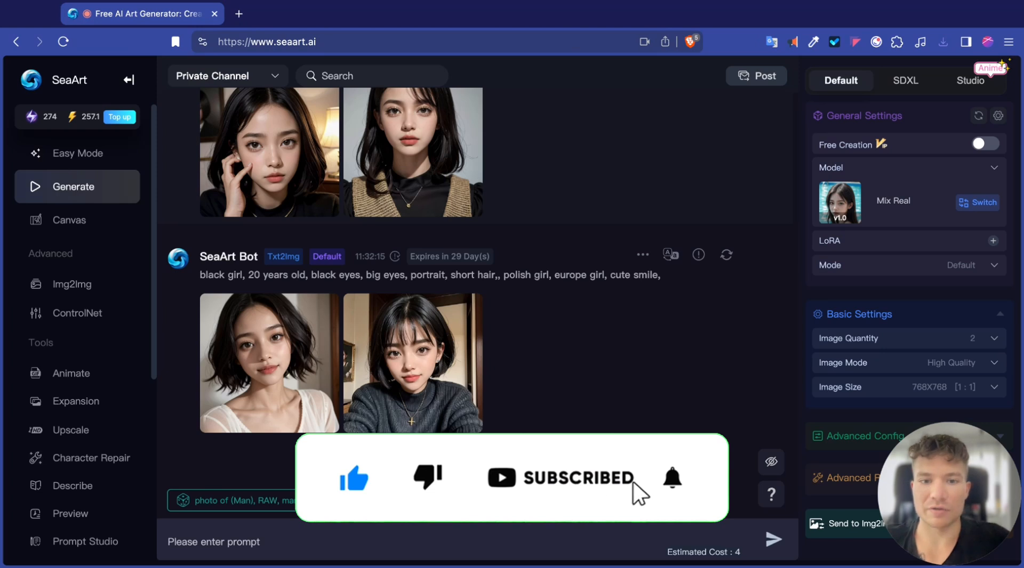
Reuse the latest prompt for a new generation and remove "portrait," from it.
{"action": "mouse_move", "coordinate": [299, 333]}
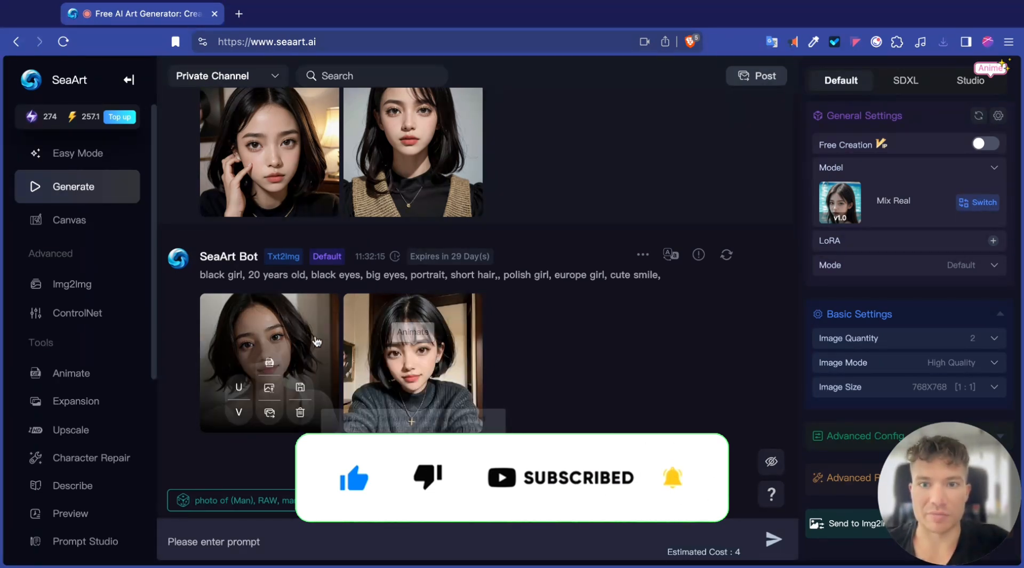
{"action": "mouse_move", "coordinate": [381, 350]}
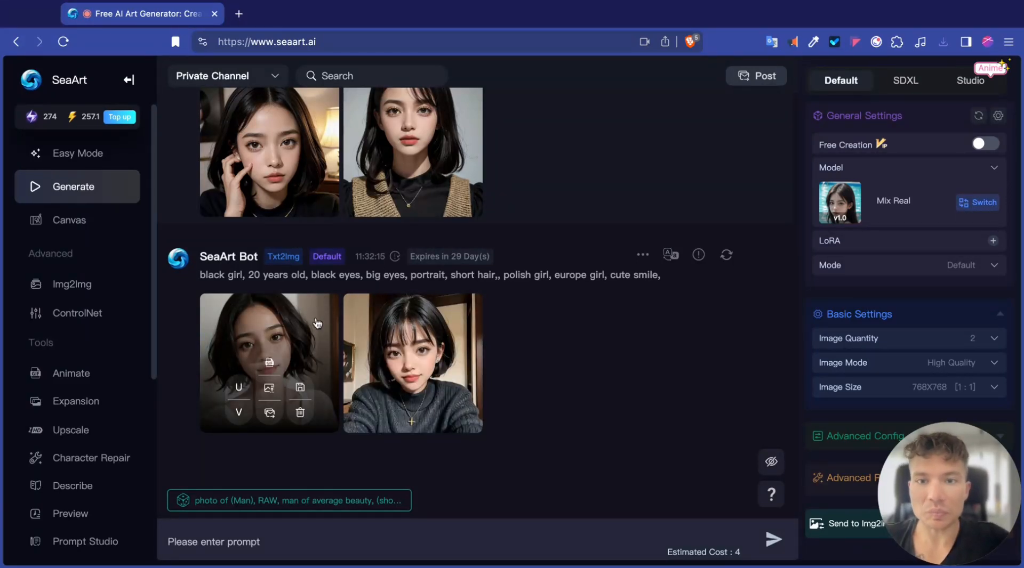
{"action": "triple_click", "coordinate": [291, 275]}
{"action": "key", "text": "ctrl+c"}
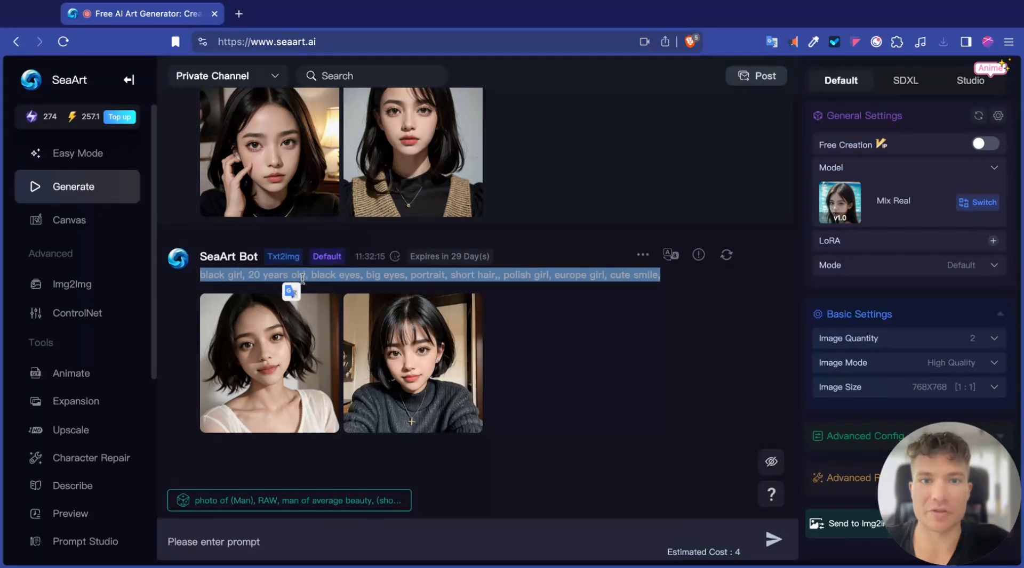
{"action": "left_click", "coordinate": [268, 536]}
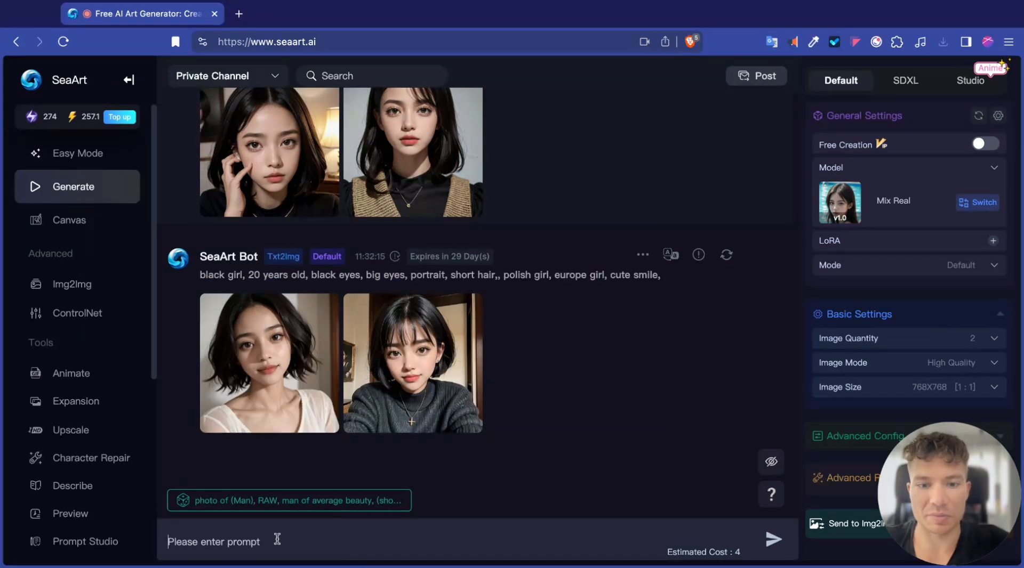
{"action": "key", "text": "ctrl+v"}
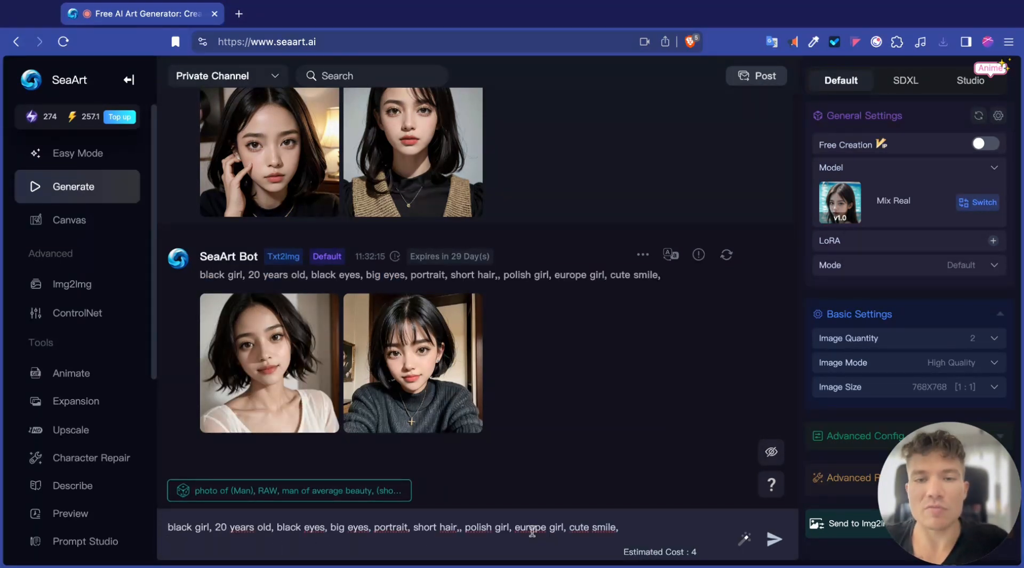
{"action": "left_click", "coordinate": [515, 528]}
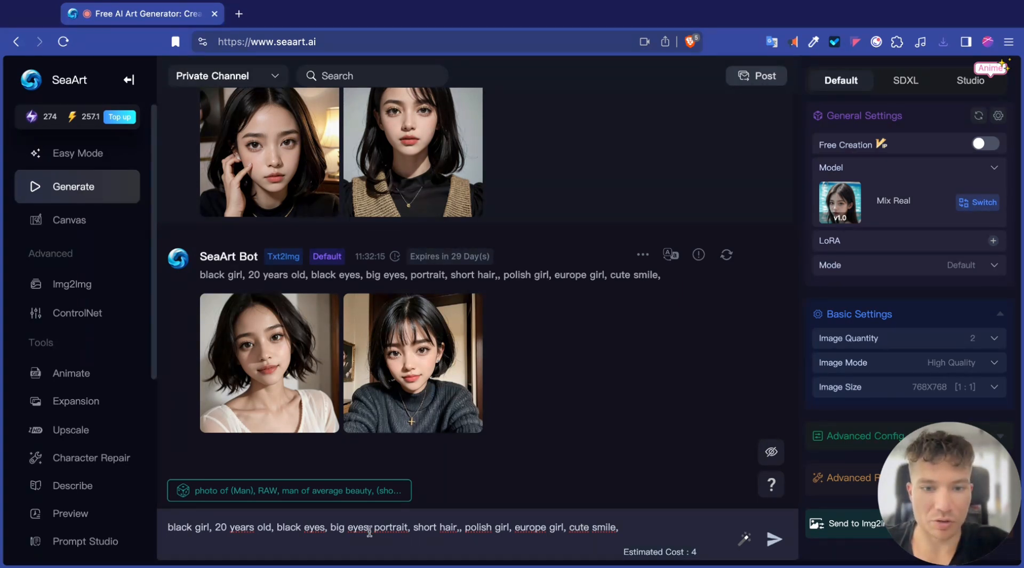
{"action": "double_click", "coordinate": [389, 528]}
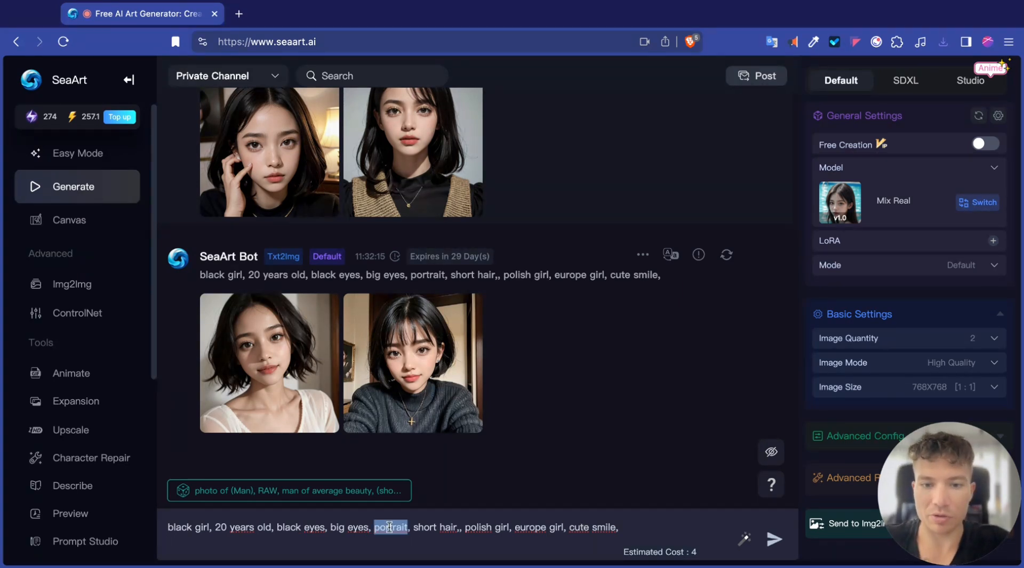
{"action": "key", "text": "BackSpace"}
{"action": "key", "text": "Delete"}
{"action": "key", "text": "Delete"}
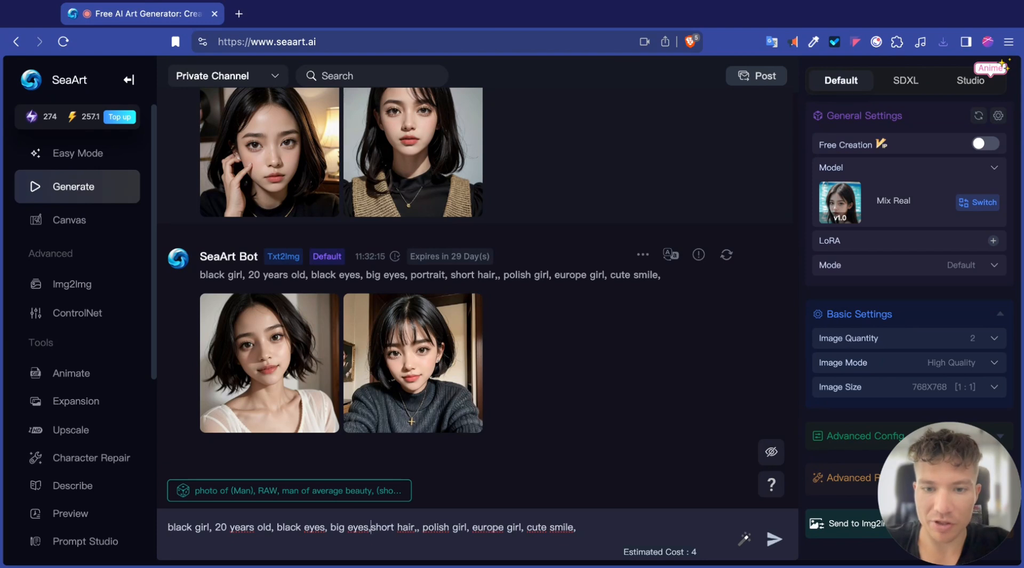
Append "bike, city," to the end of the prompt and generate new images.
{"action": "left_click", "coordinate": [614, 525]}
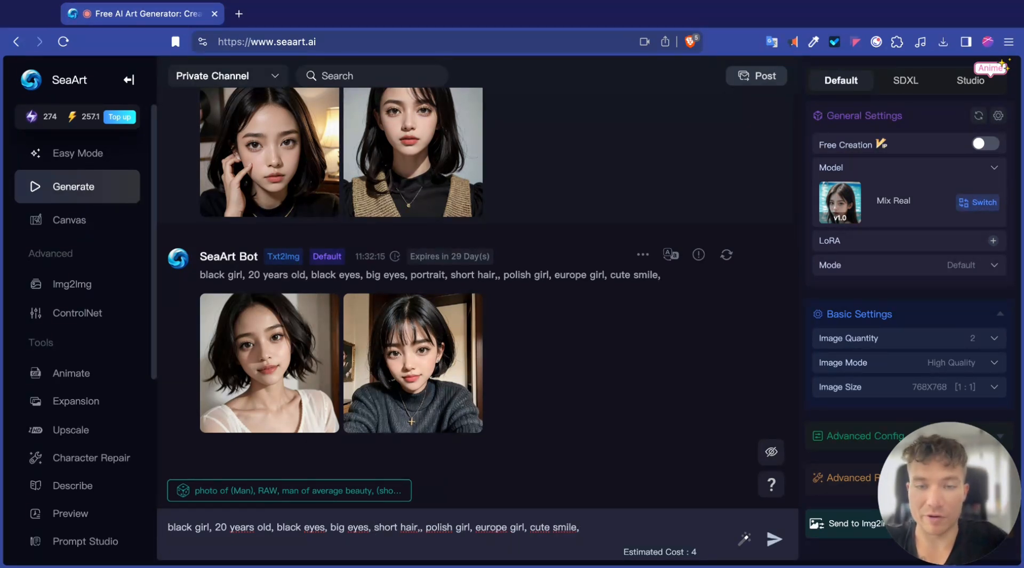
{"action": "type", "text": "bike, "}
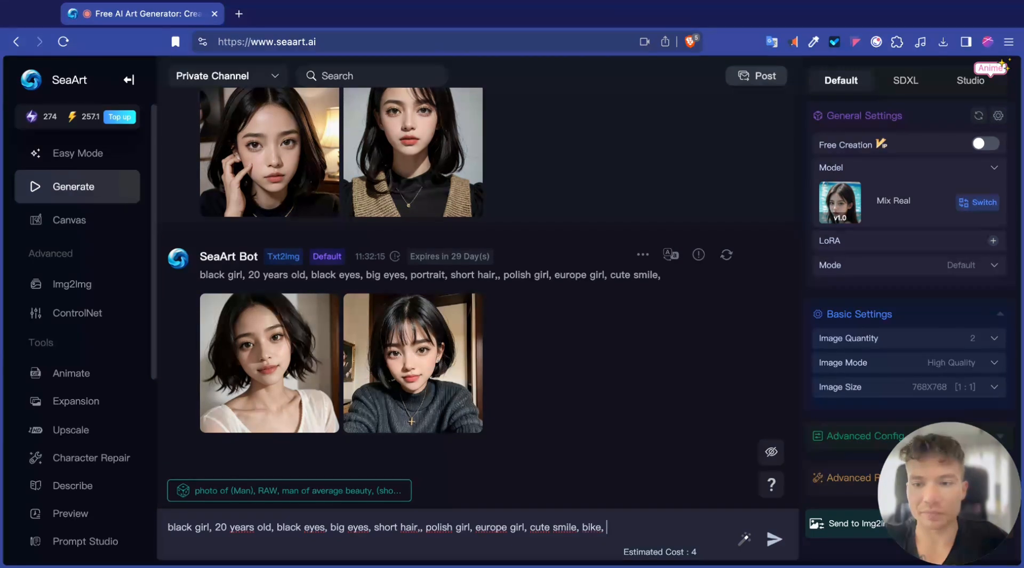
{"action": "type", "text": "city,"}
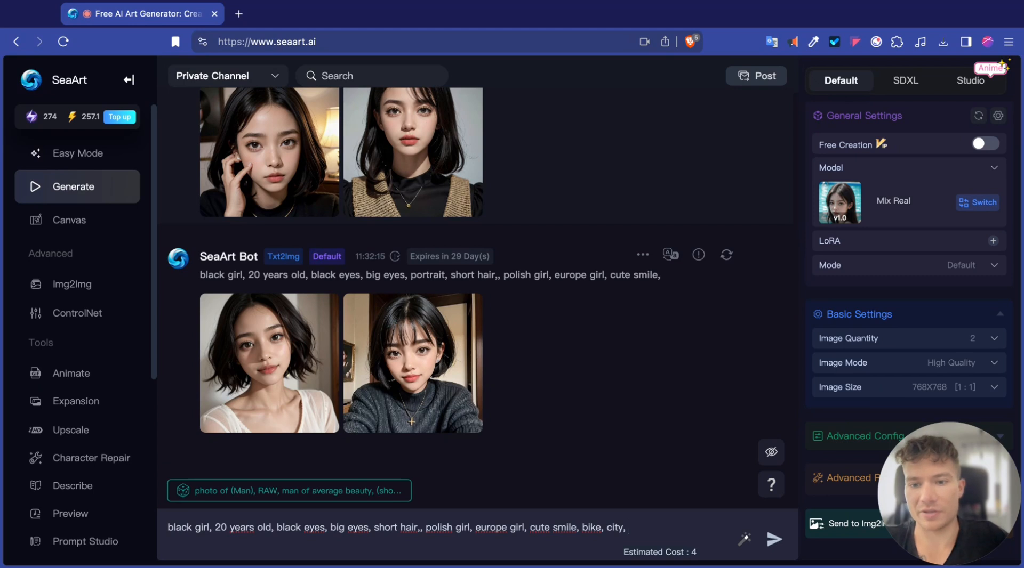
{"action": "key", "text": "Return"}
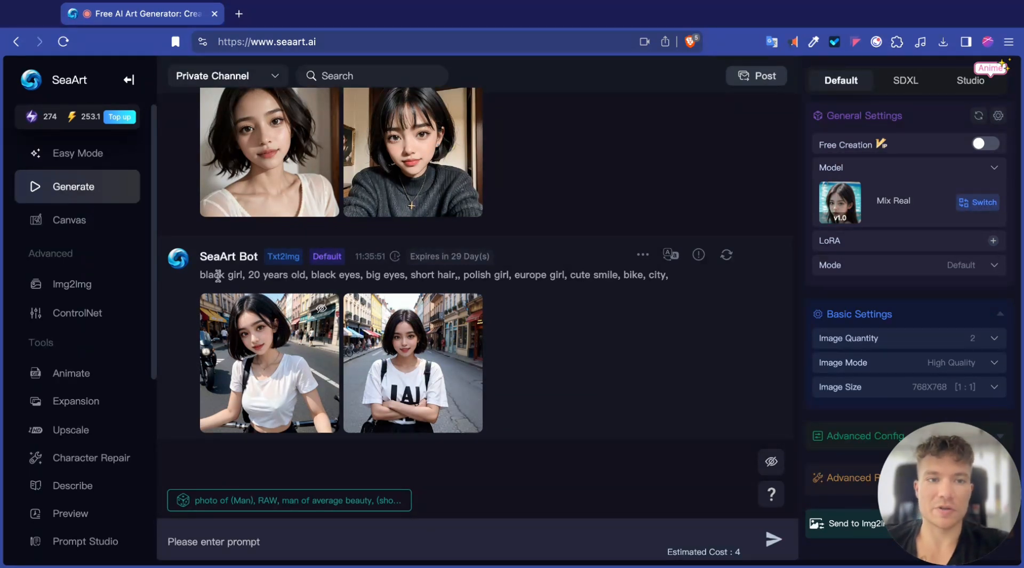
Examine the two new bike and city images against the wording of their prompt.
{"action": "left_click_drag", "start_coordinate": [210, 274], "coordinate": [246, 275]}
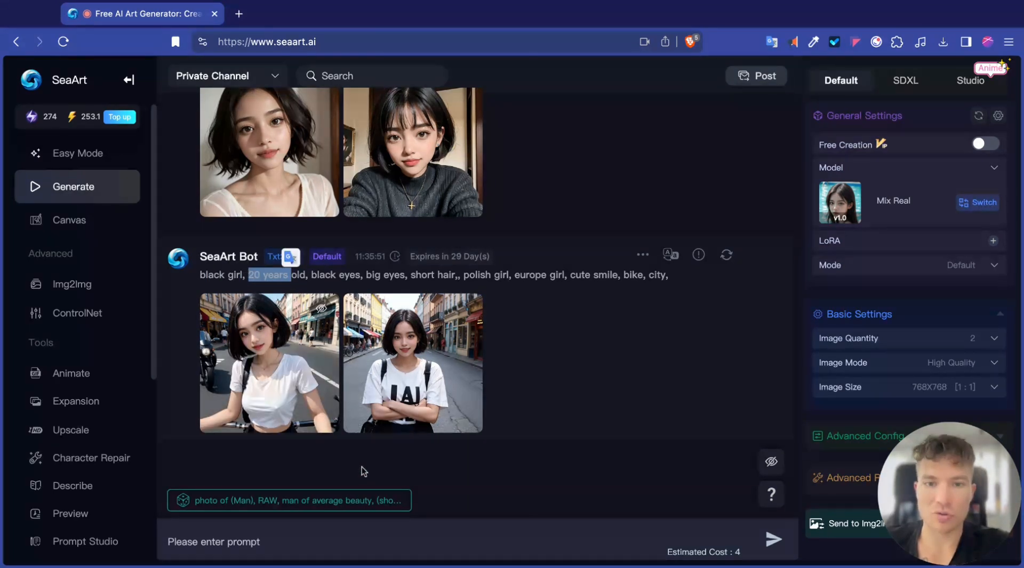
{"action": "mouse_move", "coordinate": [362, 340]}
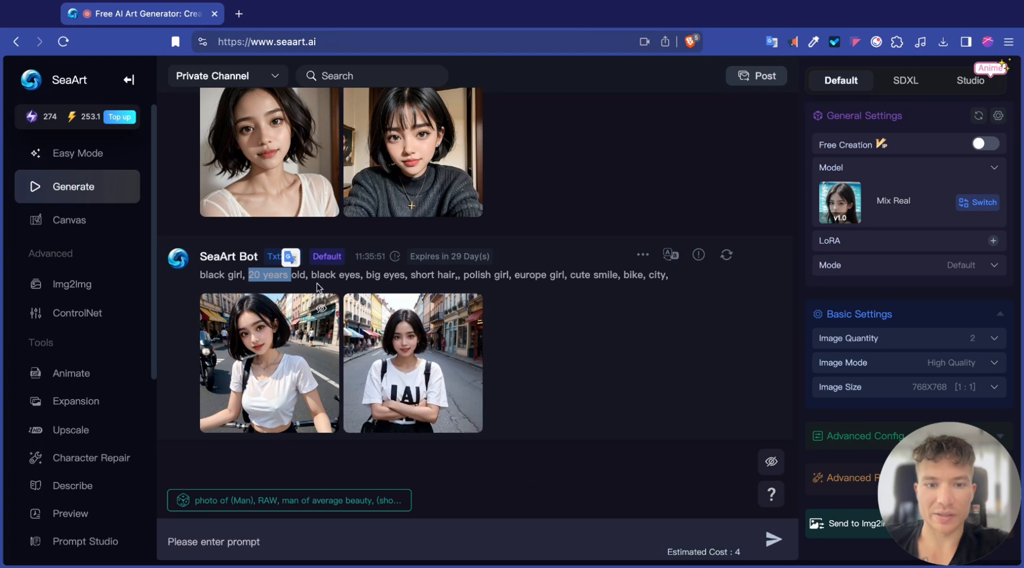
{"action": "mouse_move", "coordinate": [240, 314]}
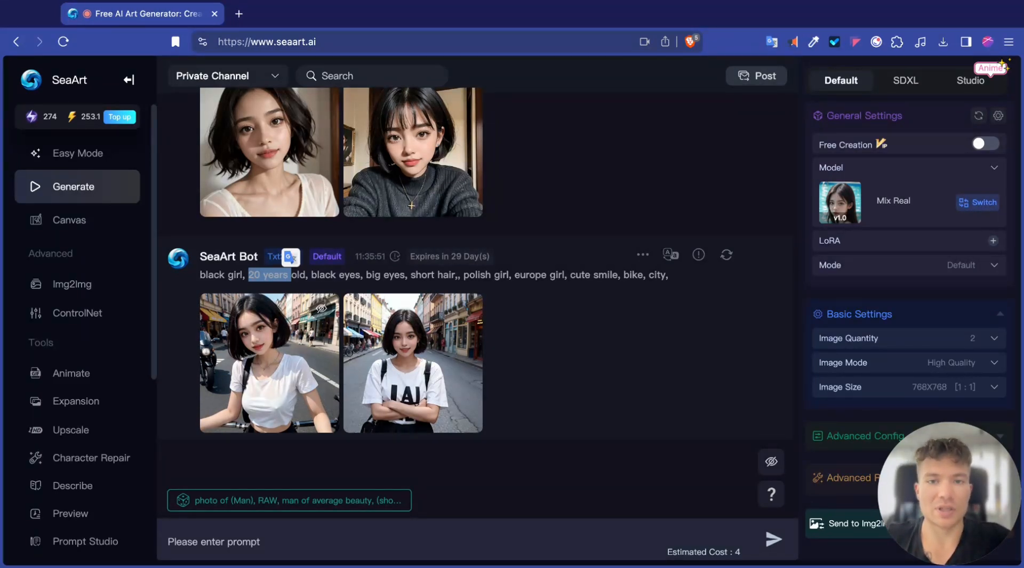
{"action": "mouse_move", "coordinate": [296, 363]}
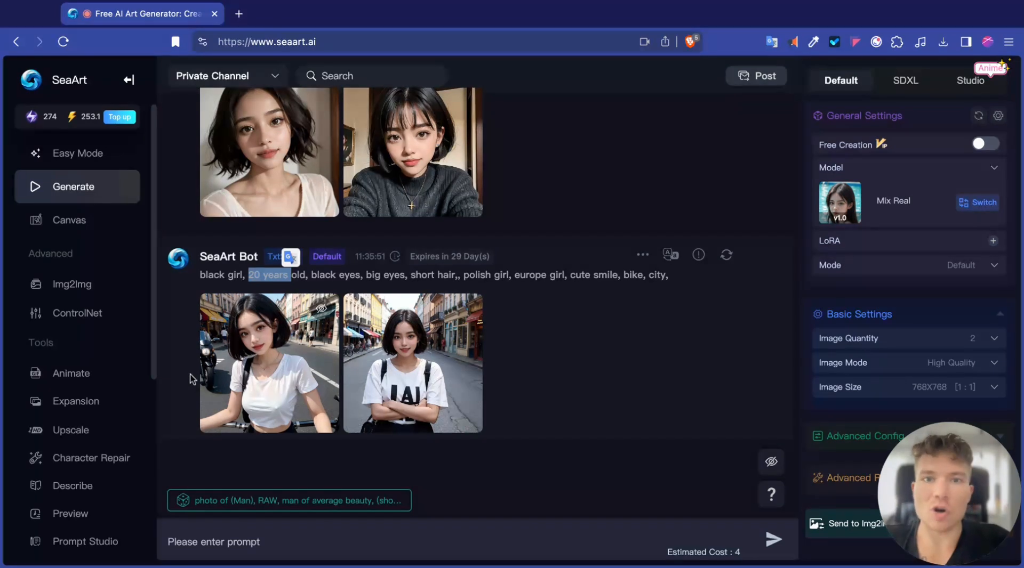
{"action": "mouse_move", "coordinate": [274, 380]}
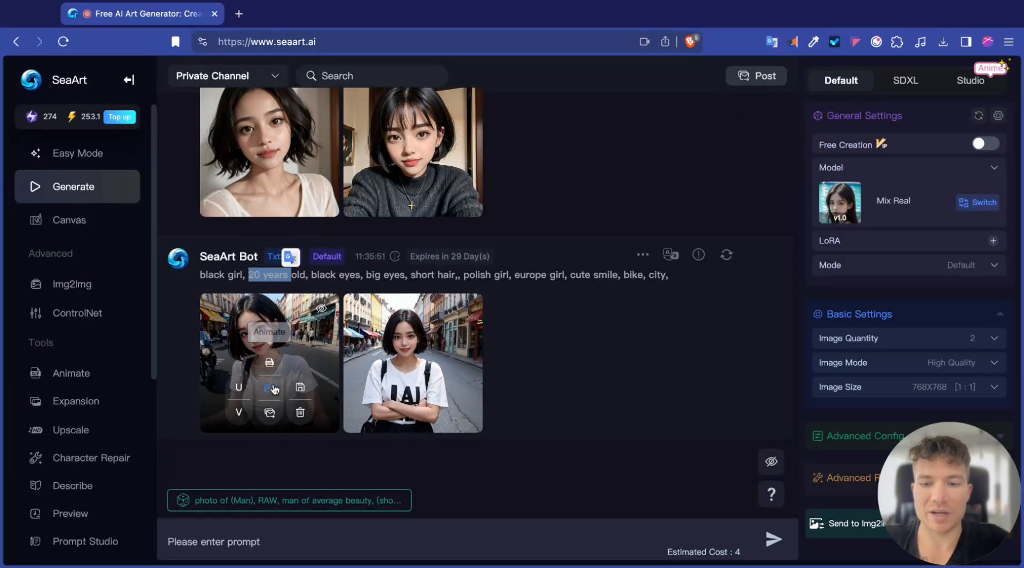
{"action": "mouse_move", "coordinate": [433, 407]}
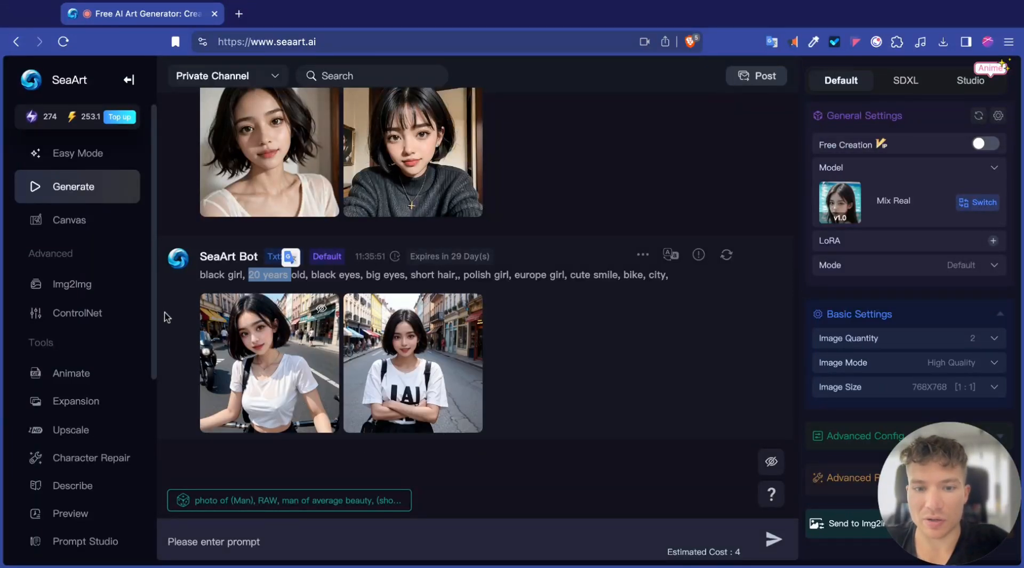
{"action": "mouse_move", "coordinate": [318, 426]}
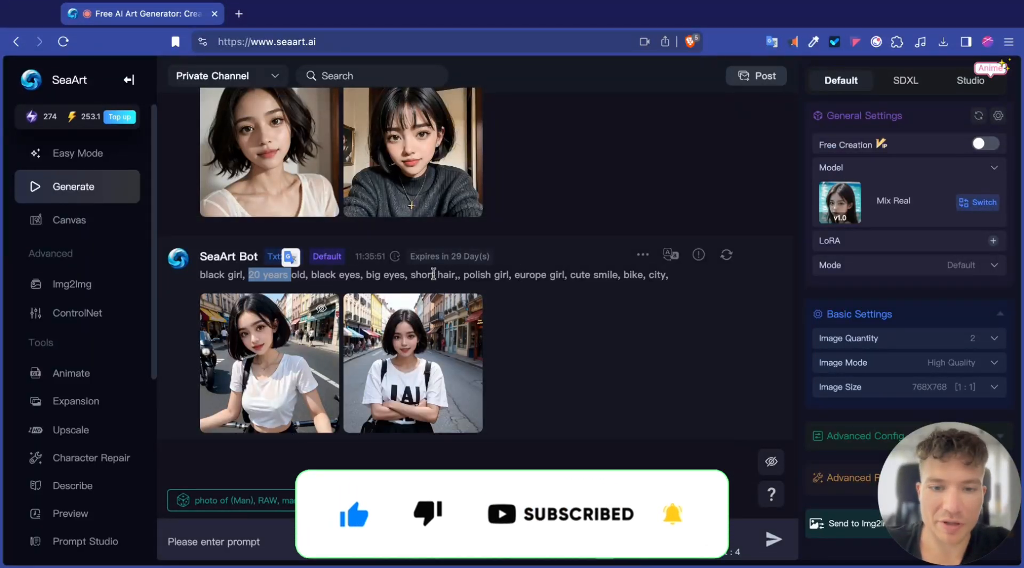
Reuse the bike and city prompt with "cycling," added at the end and generate new images.
{"action": "triple_click", "coordinate": [301, 275]}
{"action": "key", "text": "ctrl+c"}
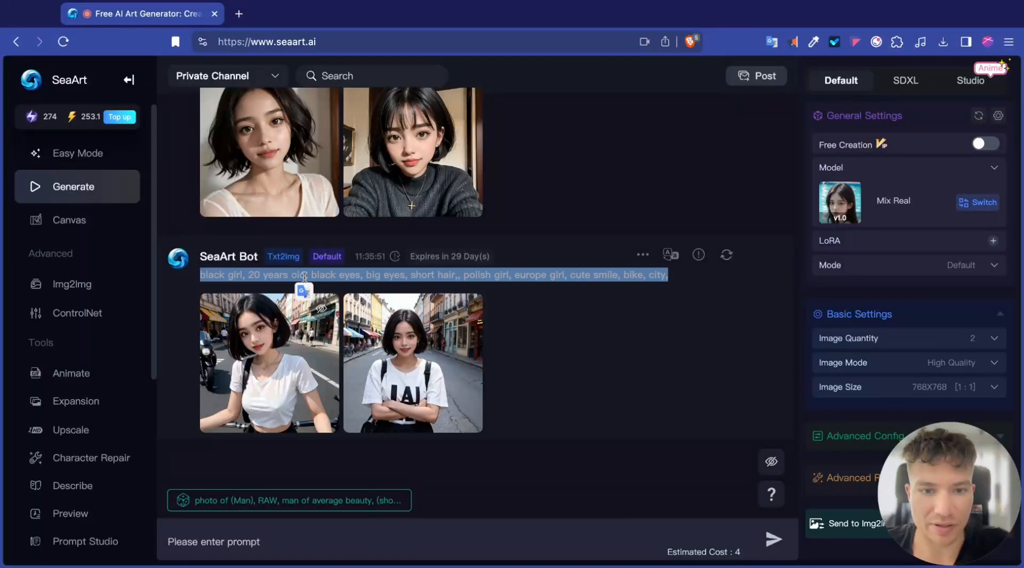
{"action": "left_click", "coordinate": [302, 549]}
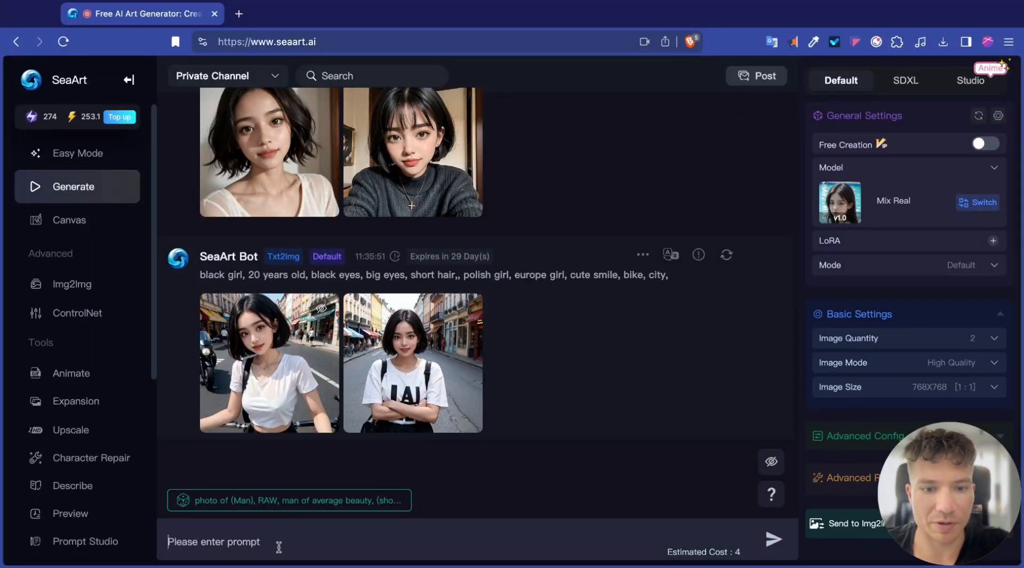
{"action": "key", "text": "ctrl+v"}
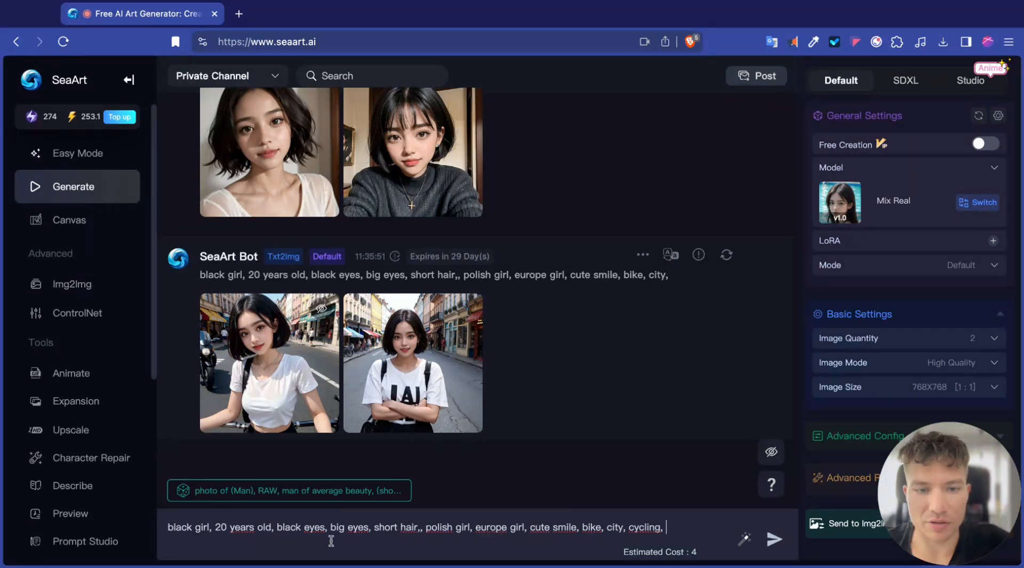
{"action": "key", "text": "Return"}
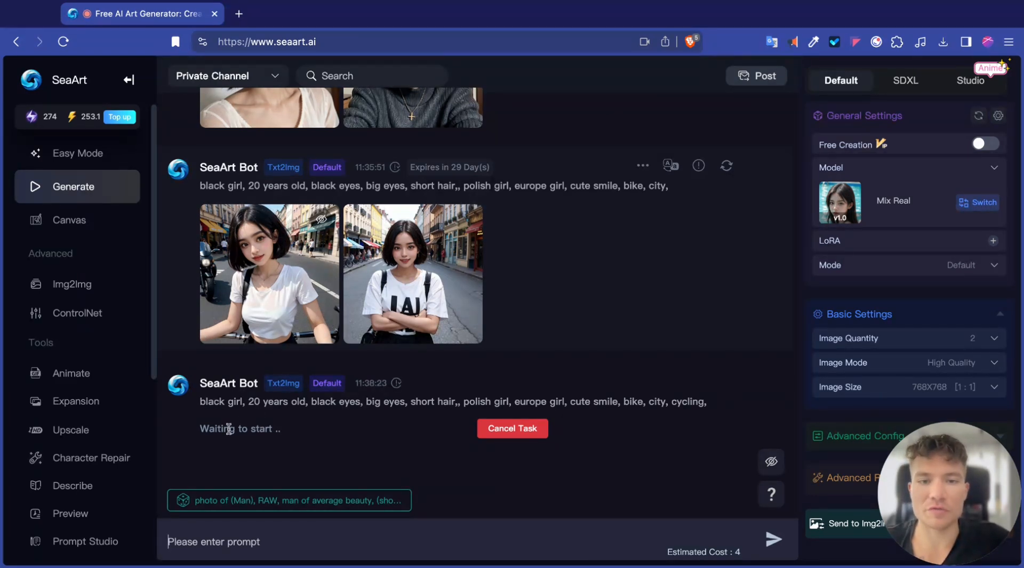
Copy the cycling prompt from the running generation into the prompt field.
{"action": "mouse_move", "coordinate": [213, 220]}
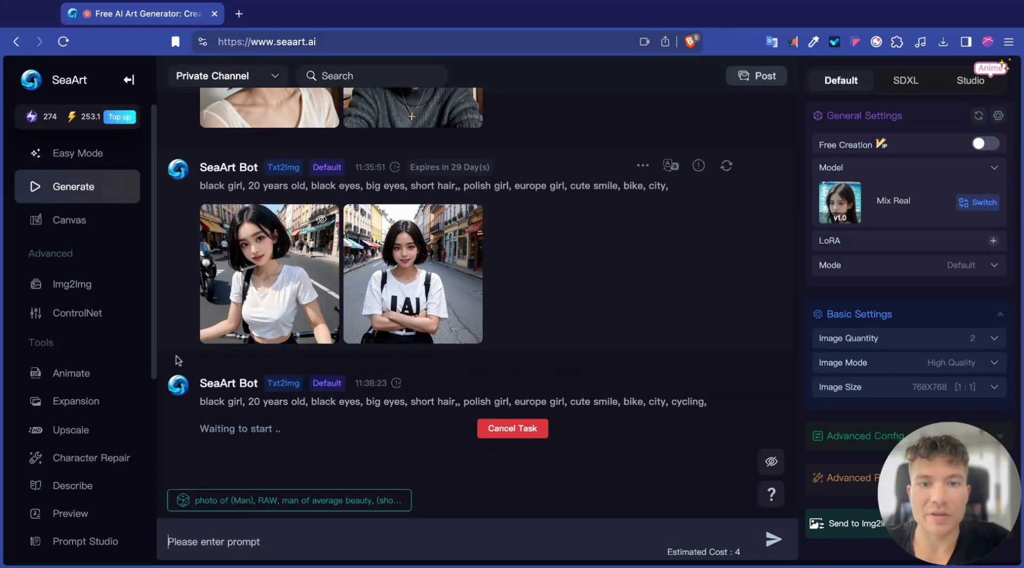
{"action": "triple_click", "coordinate": [258, 399]}
{"action": "key", "text": "super+c"}
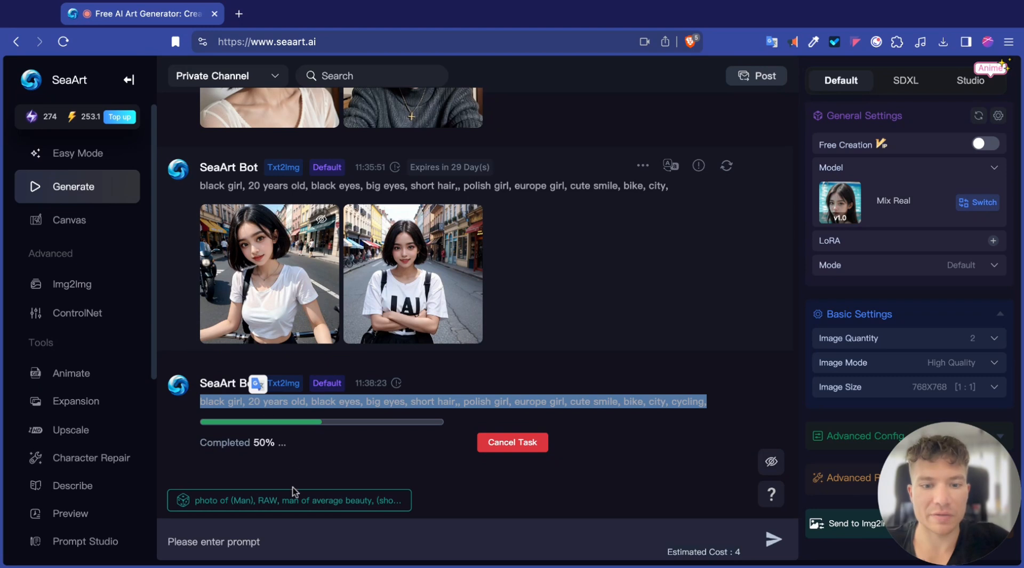
{"action": "left_click", "coordinate": [287, 538]}
{"action": "key", "text": "super+v"}
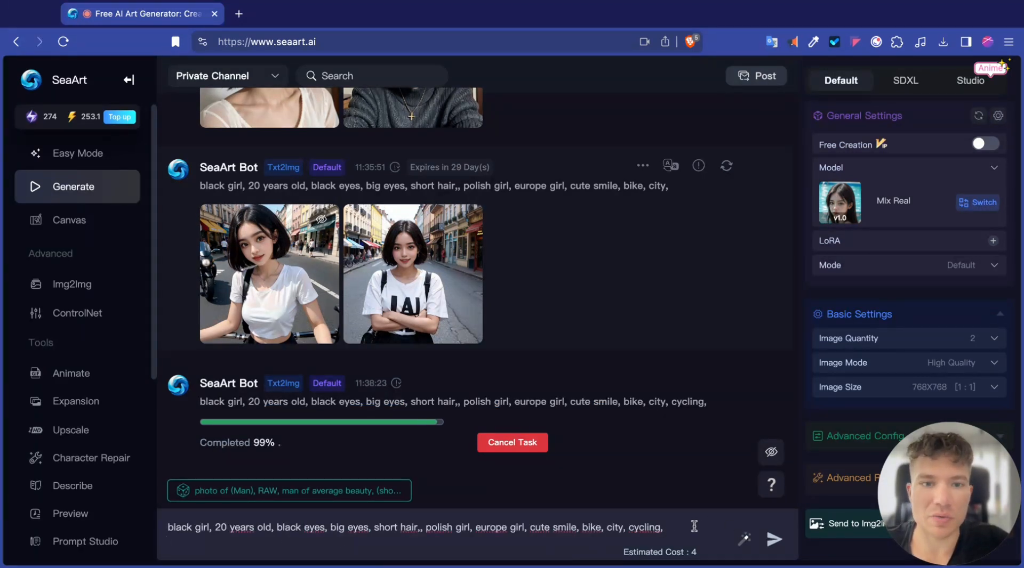
Replace "bike, city, cycling," at the end of the prompt with "gym, doing squats" and generate new images.
{"action": "left_click", "coordinate": [606, 527], "text": "shift"}
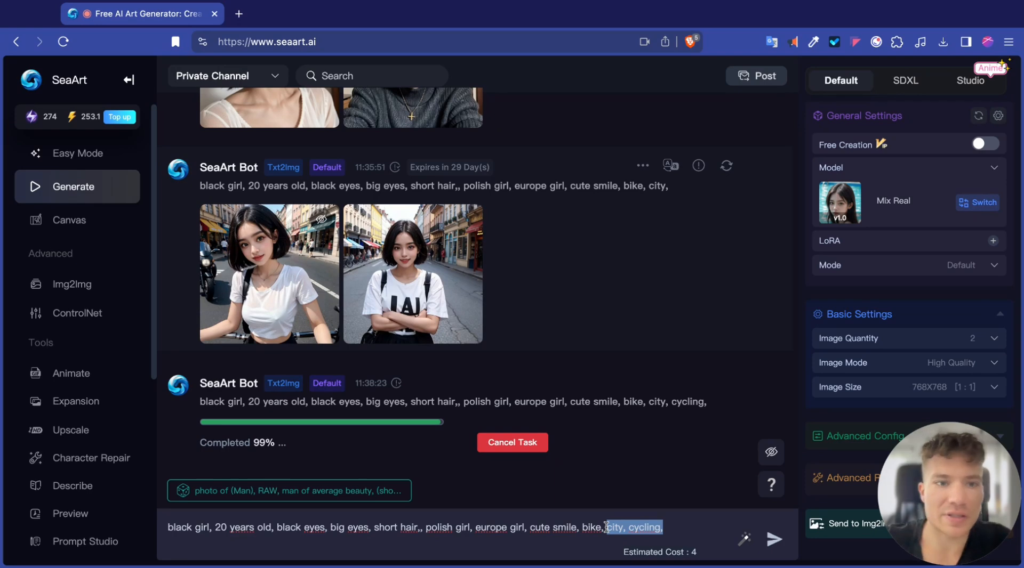
{"action": "key", "text": "BackSpace"}
{"action": "key", "text": "BackSpace"}
{"action": "key", "text": "BackSpace"}
{"action": "key", "text": "BackSpace"}
{"action": "key", "text": "BackSpace"}
{"action": "key", "text": "BackSpace"}
{"action": "key", "text": "BackSpace"}
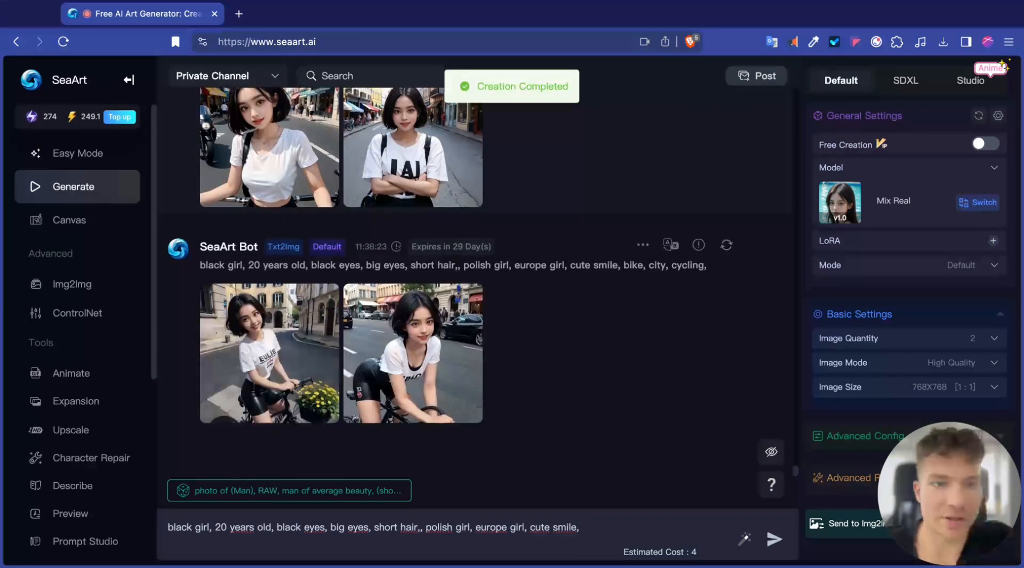
{"action": "type", "text": "gym, doing squats"}
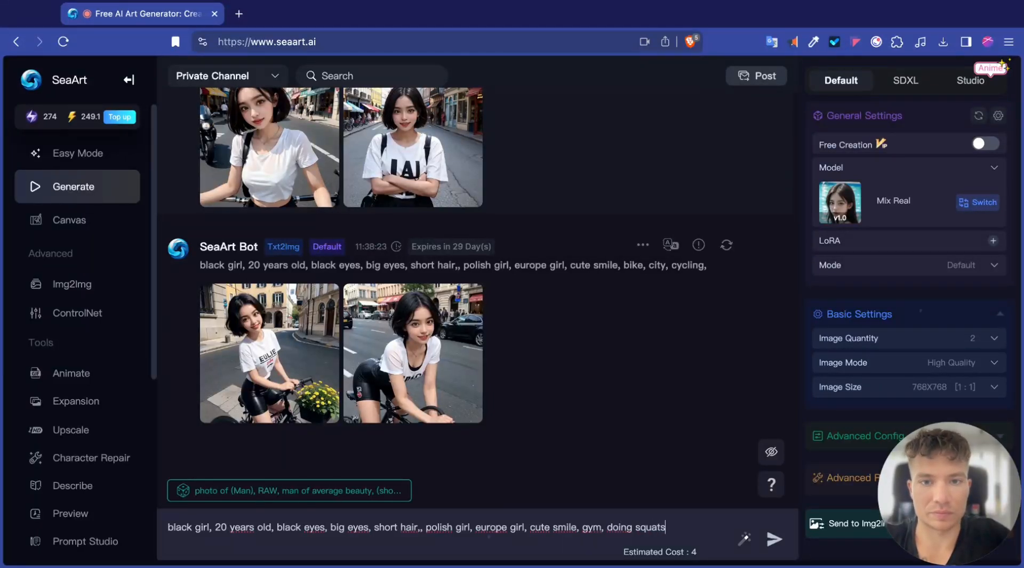
{"action": "key", "text": "Return"}
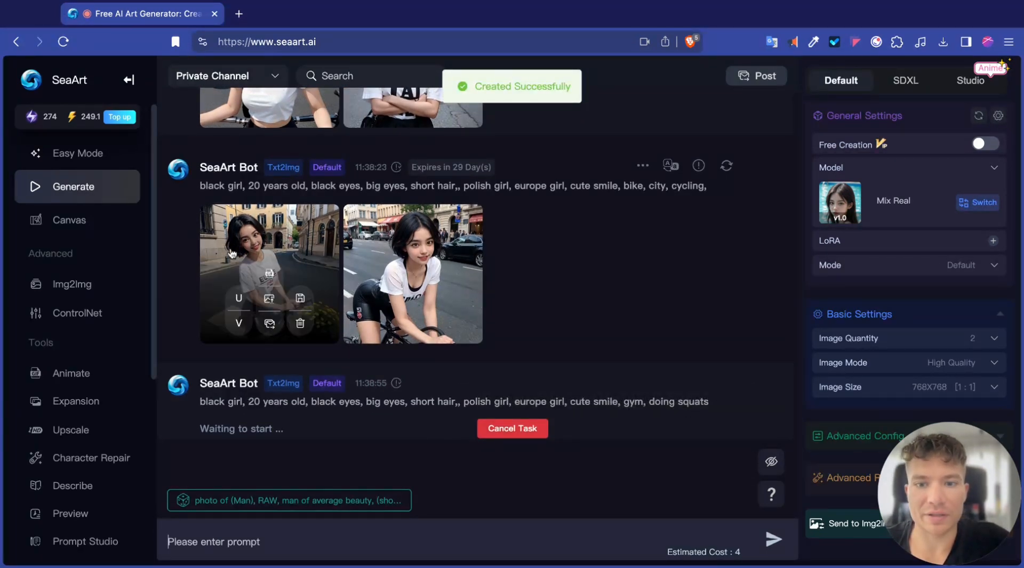
Inspect the two cycling images in the channel while the gym generation runs.
{"action": "scroll", "coordinate": [172, 342], "scroll_direction": "up", "scroll_amount": 1}
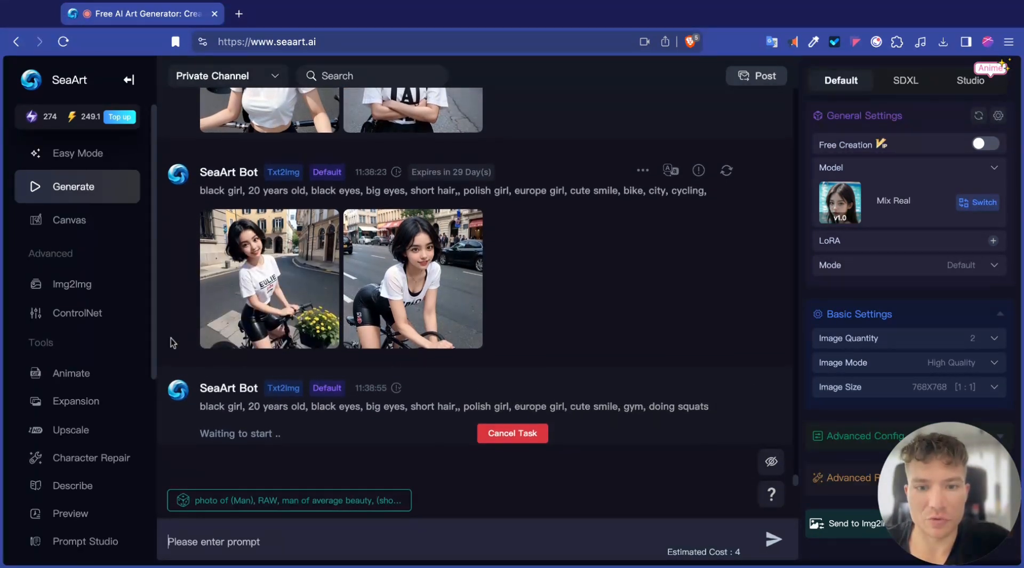
{"action": "scroll", "coordinate": [374, 299], "scroll_direction": "up", "scroll_amount": 1}
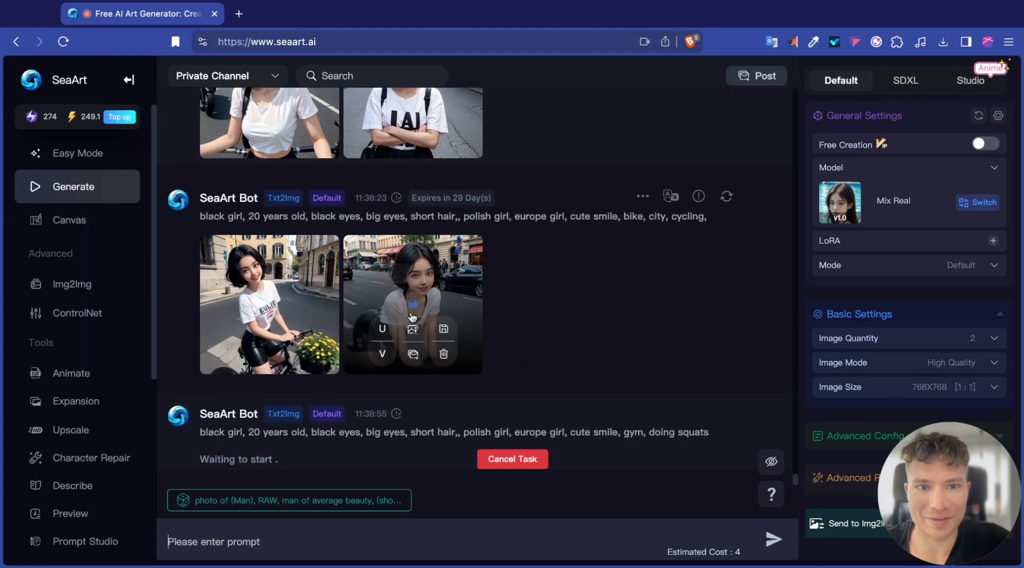
{"action": "mouse_move", "coordinate": [302, 295]}
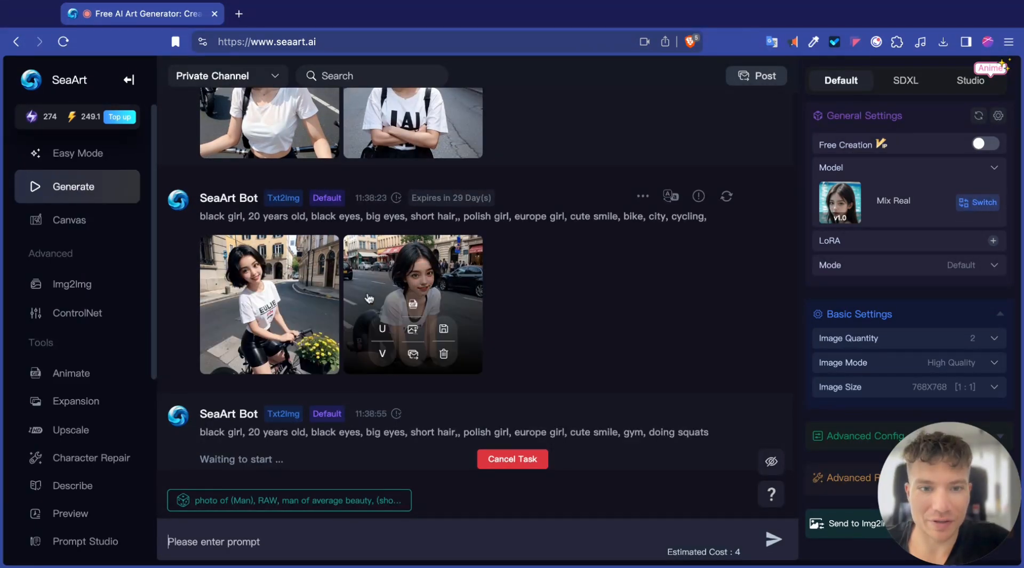
{"action": "scroll", "coordinate": [293, 299], "scroll_direction": "down", "scroll_amount": 2}
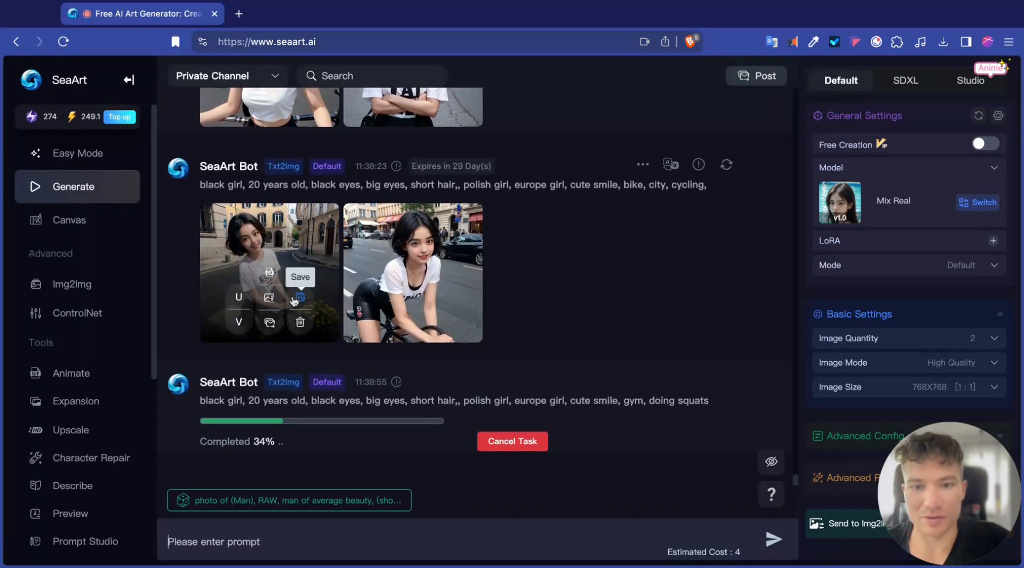
{"action": "scroll", "coordinate": [293, 301], "scroll_direction": "up", "scroll_amount": 2}
{"action": "mouse_move", "coordinate": [413, 284]}
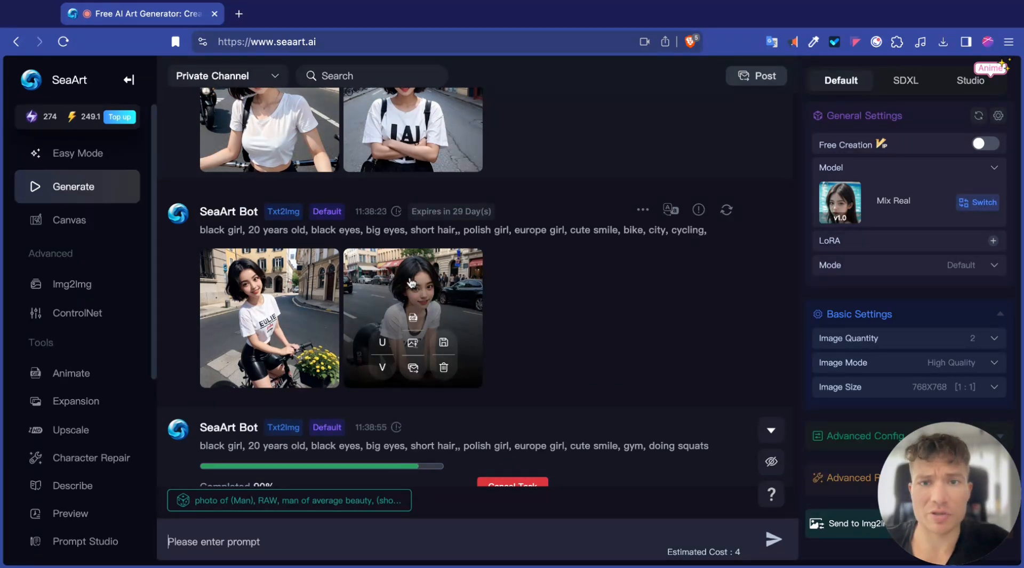
Examine the second cycling image and the first gym squat image at full size.
{"action": "left_click", "coordinate": [410, 282]}
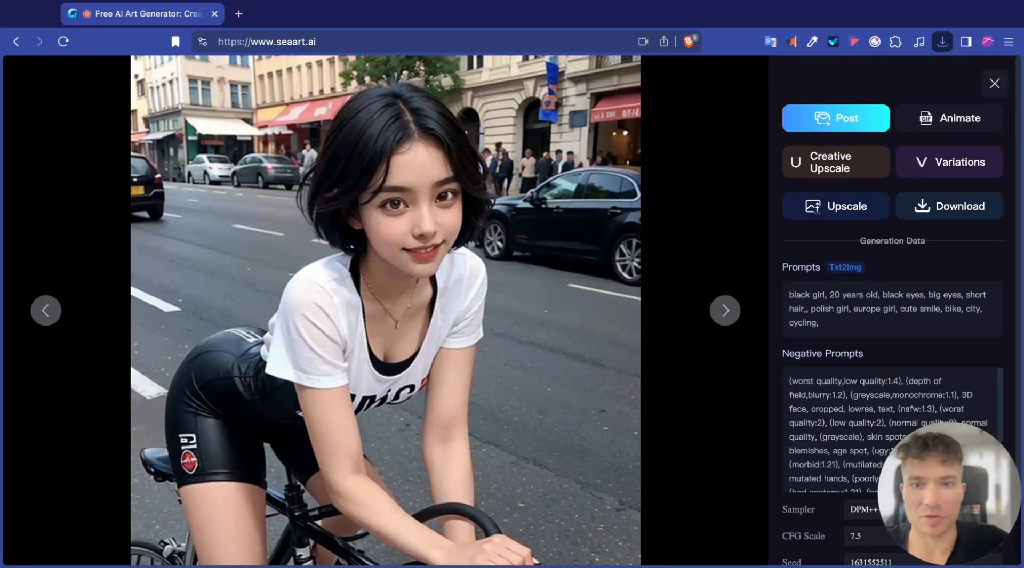
{"action": "key", "text": "Escape"}
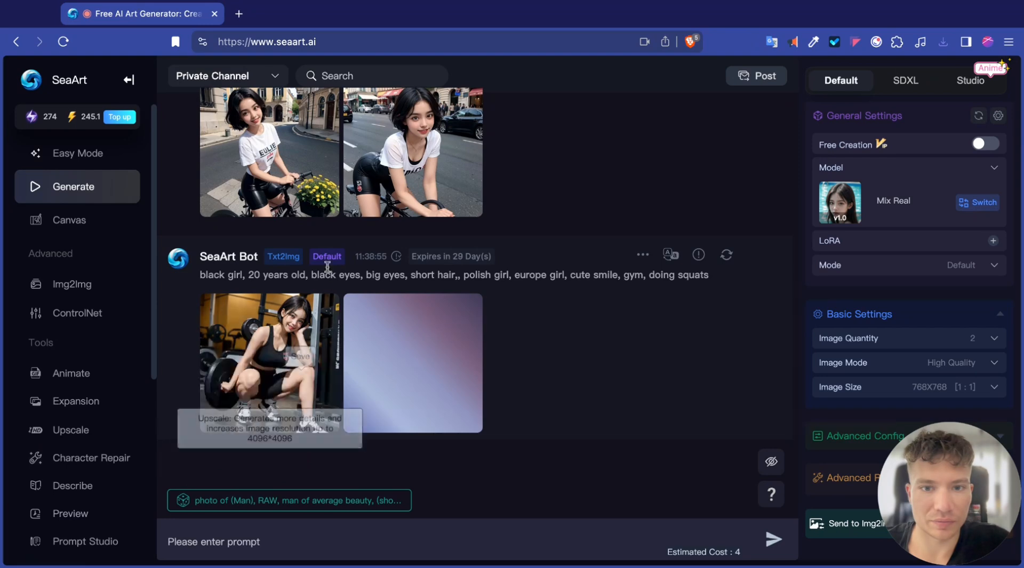
{"action": "left_click", "coordinate": [235, 328]}
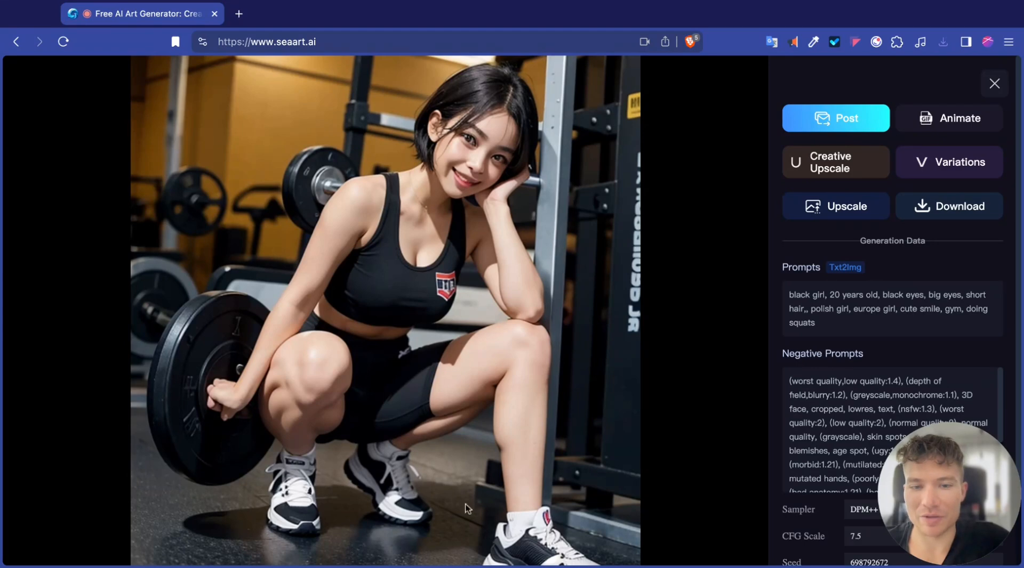
{"action": "key", "text": "Escape"}
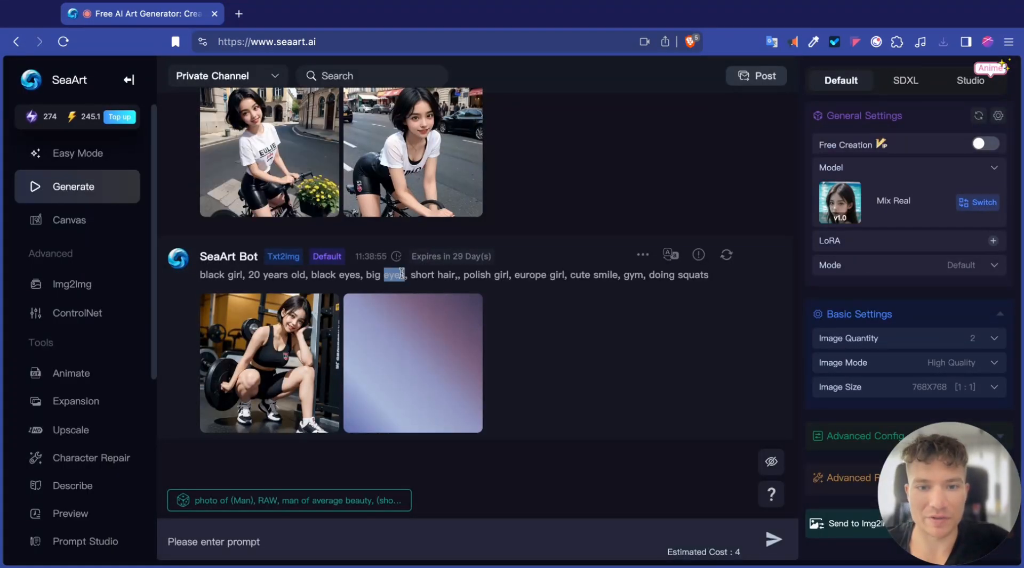
Reuse the unchanged "gym, doing squats" prompt to start two more image generations.
{"action": "triple_click", "coordinate": [401, 274]}
{"action": "key", "text": "ctrl+c"}
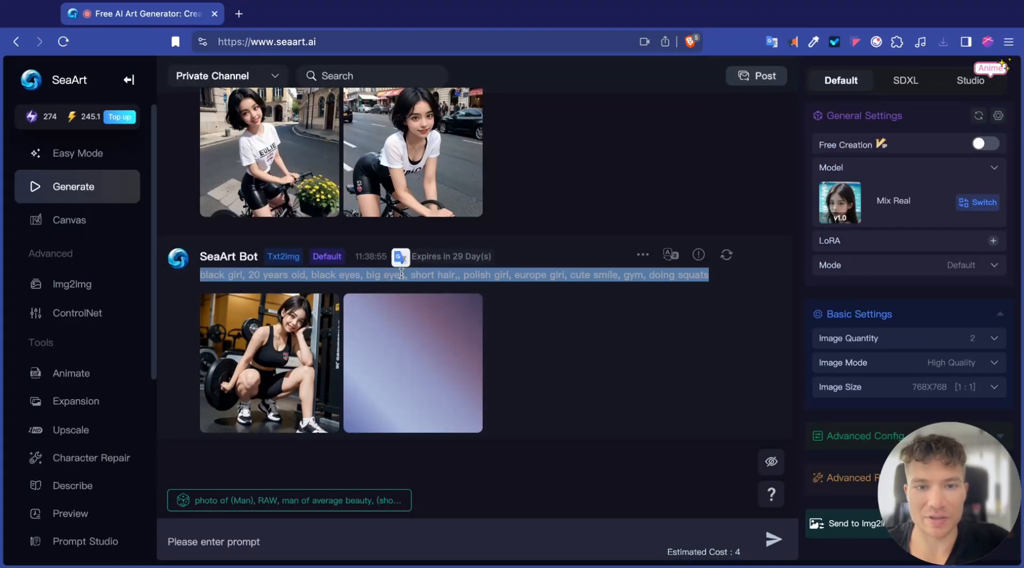
{"action": "left_click", "coordinate": [284, 542]}
{"action": "key", "text": "ctrl+v"}
{"action": "key", "text": "Return"}
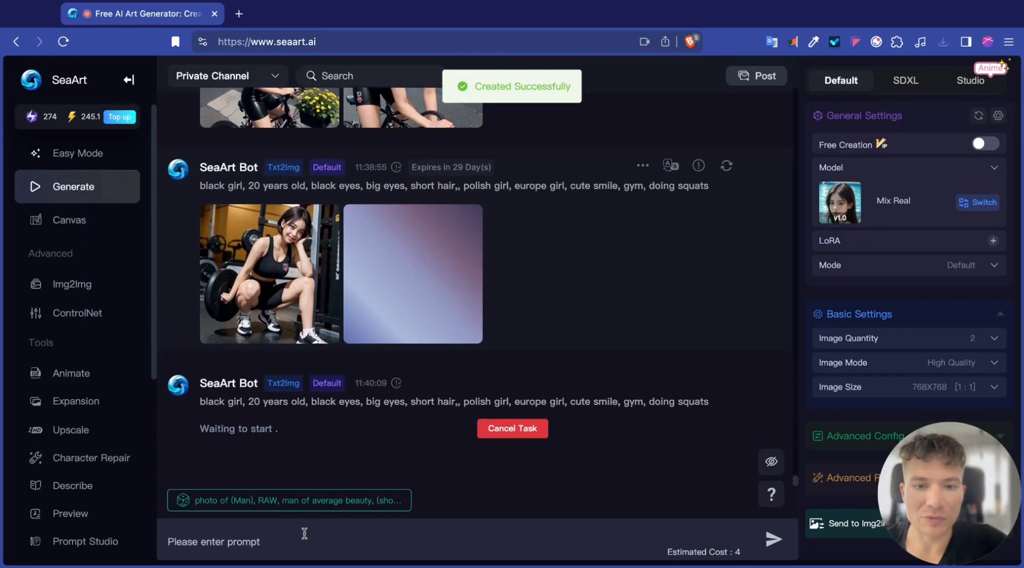
{"action": "key", "text": "ctrl+v"}
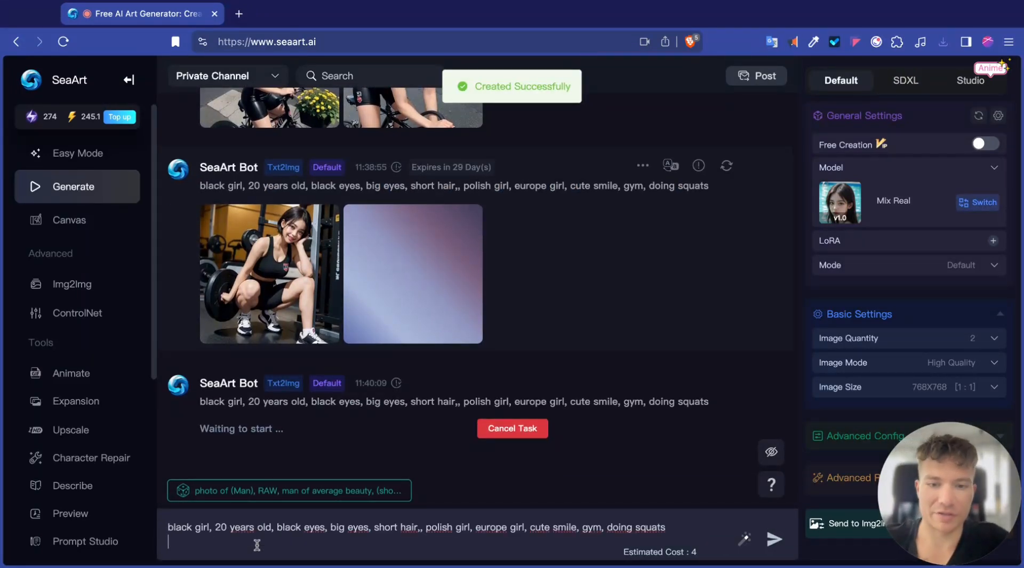
{"action": "key", "text": "Return"}
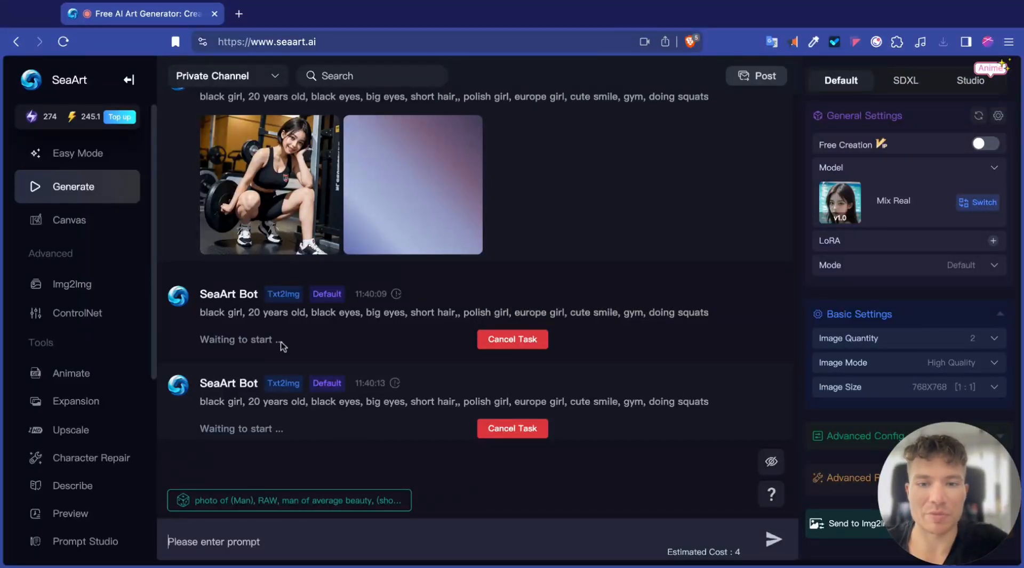
Examine both images from the first repeated gym generation at full size.
{"action": "scroll", "coordinate": [318, 369], "scroll_direction": "up", "scroll_amount": 3}
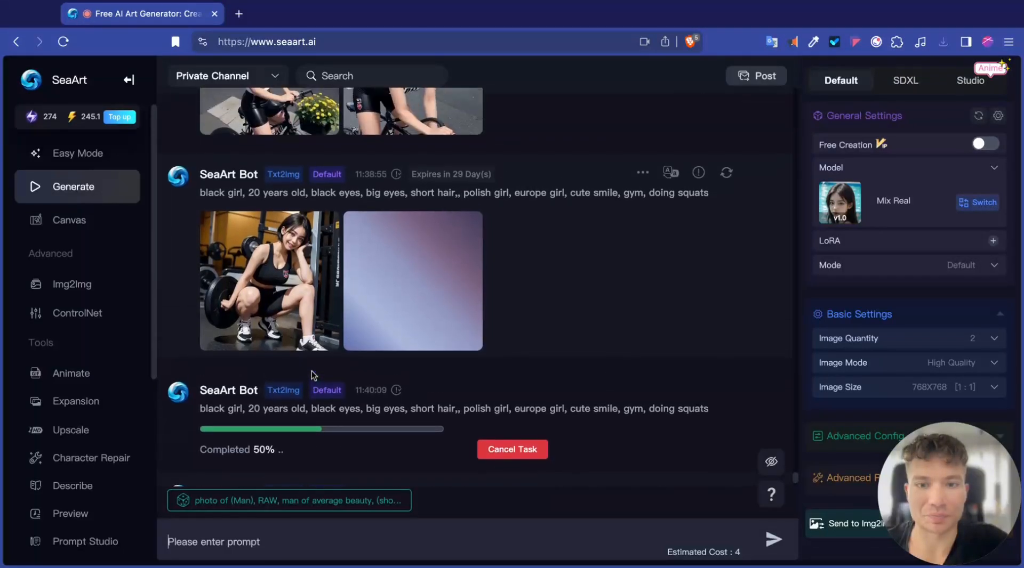
{"action": "scroll", "coordinate": [326, 381], "scroll_direction": "up", "scroll_amount": 1}
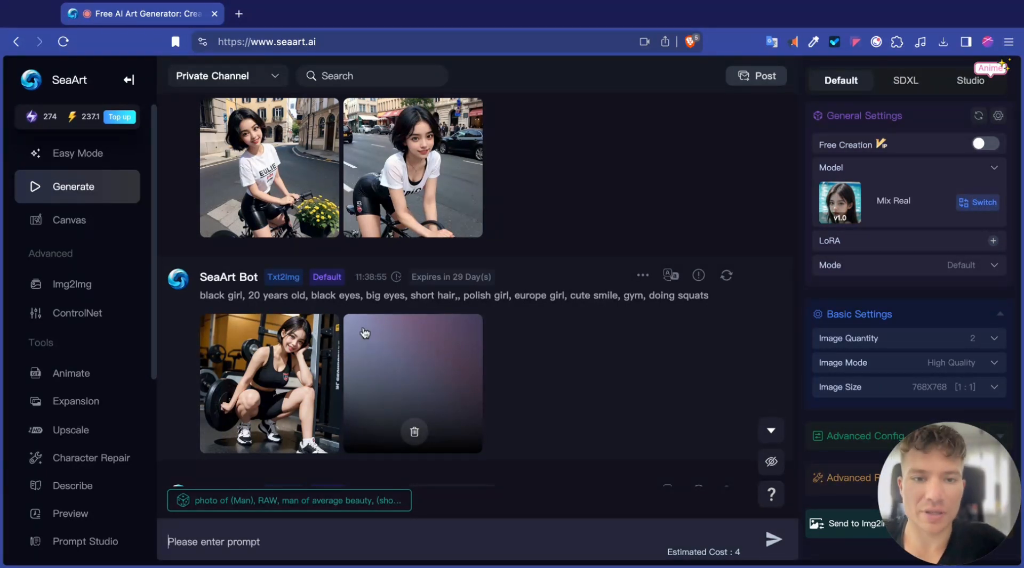
{"action": "scroll", "coordinate": [320, 335], "scroll_direction": "down", "scroll_amount": 5}
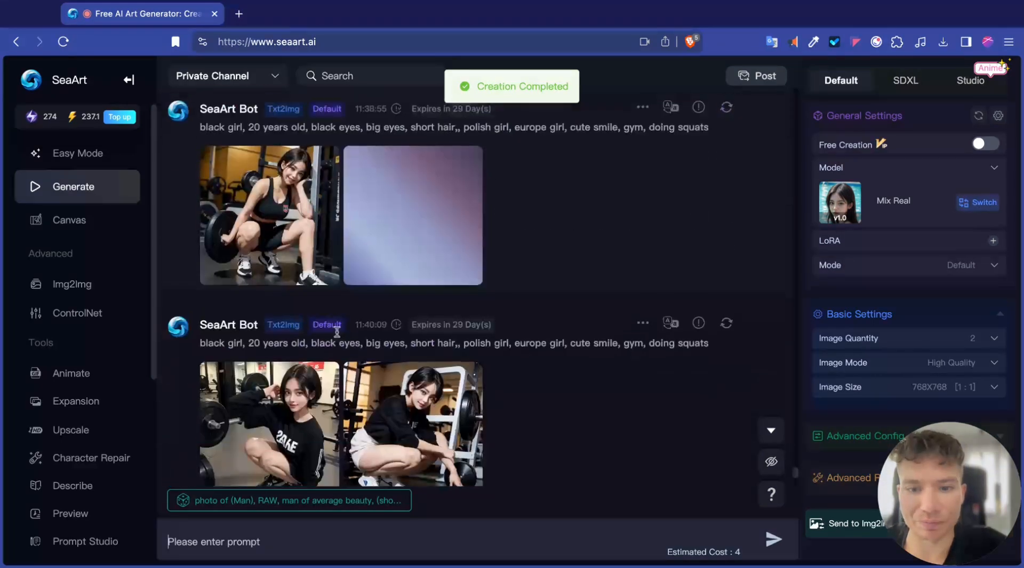
{"action": "scroll", "coordinate": [539, 404], "scroll_direction": "up", "scroll_amount": 1}
{"action": "left_click", "coordinate": [430, 353]}
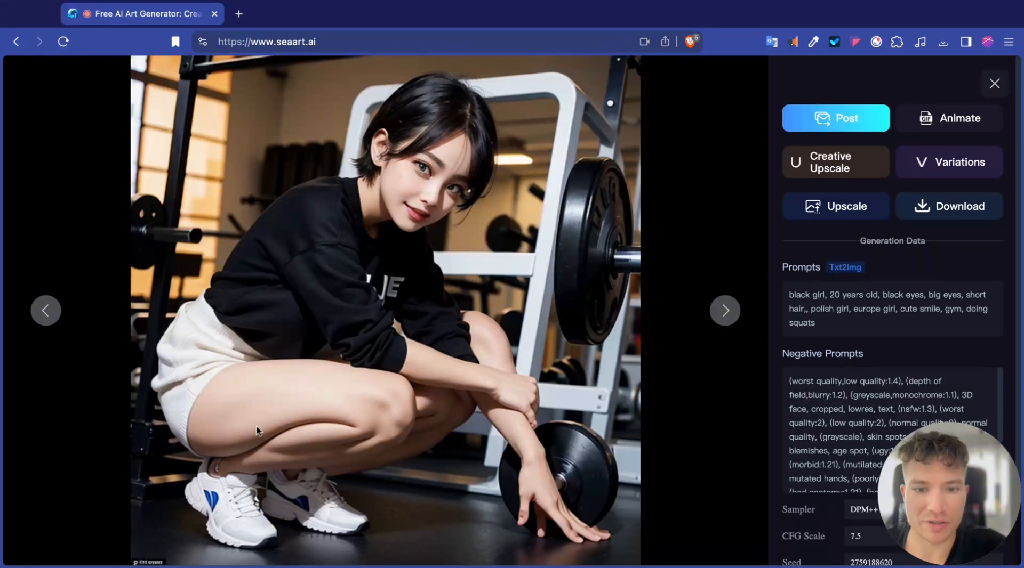
{"action": "key", "text": "Escape"}
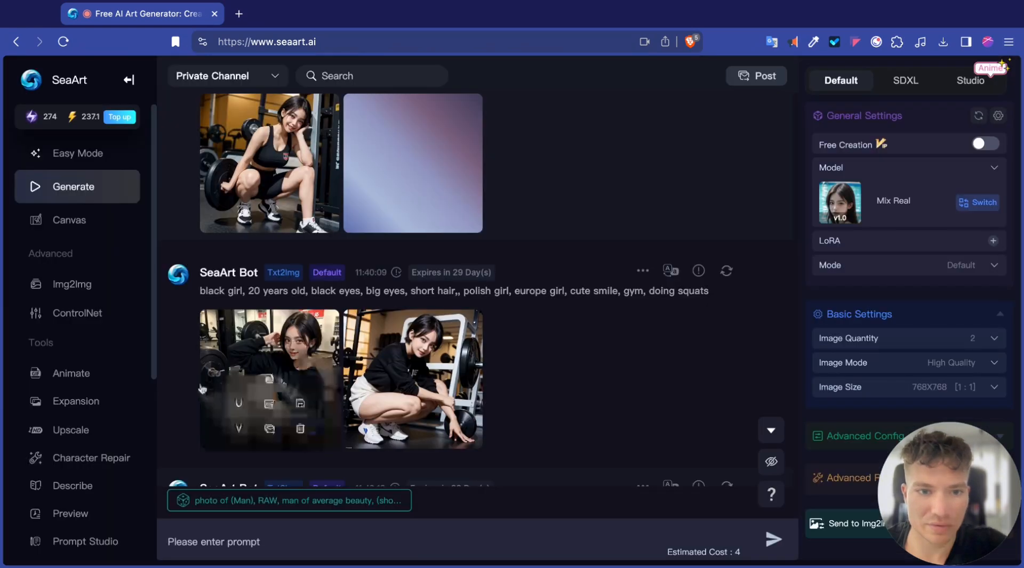
{"action": "scroll", "coordinate": [264, 352], "scroll_direction": "down", "scroll_amount": 2}
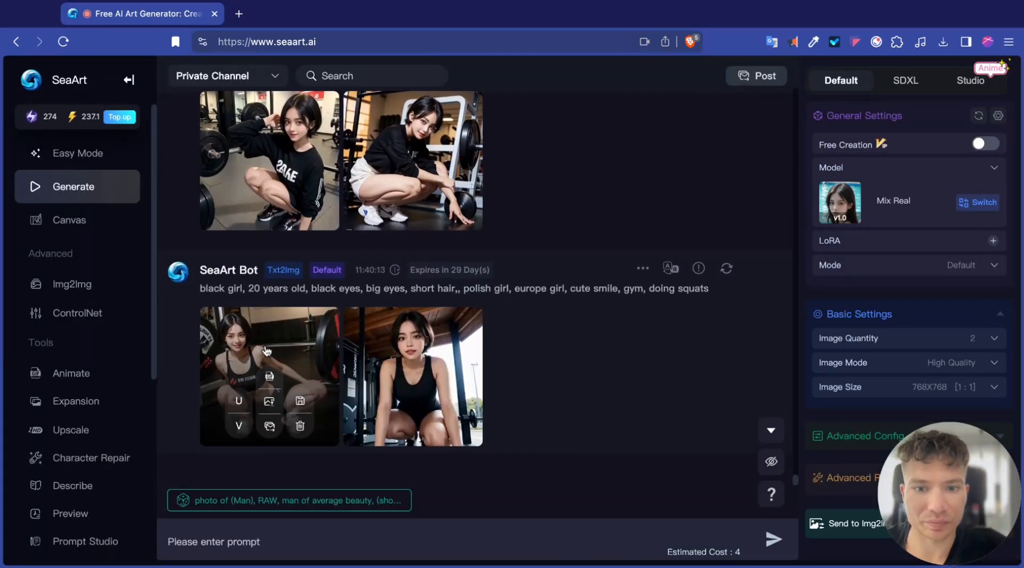
{"action": "scroll", "coordinate": [288, 298], "scroll_direction": "up", "scroll_amount": 3}
{"action": "left_click", "coordinate": [292, 292]}
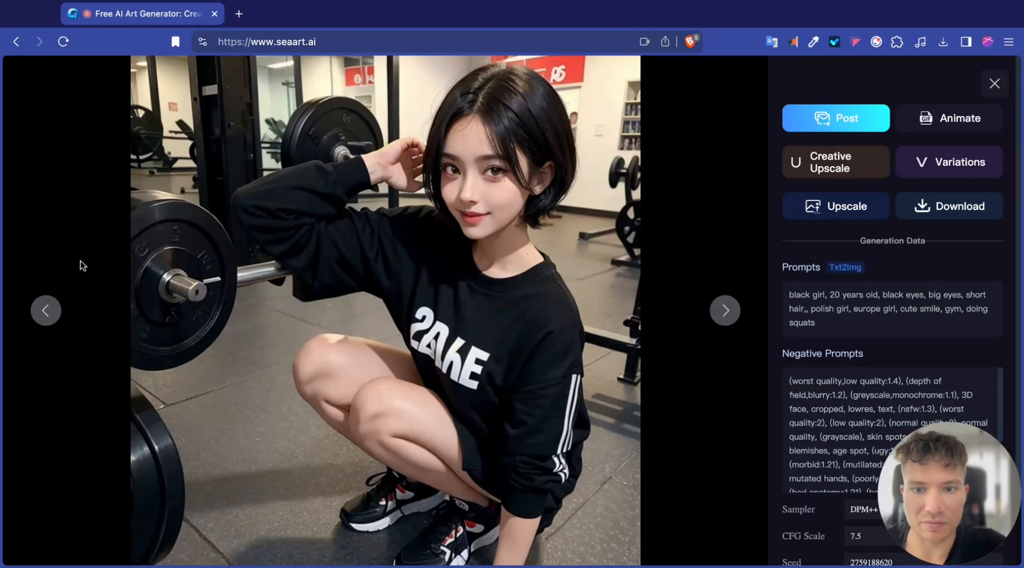
{"action": "left_click", "coordinate": [131, 266]}
Examine both images from the second repeated gym generation at full size.
{"action": "scroll", "coordinate": [257, 297], "scroll_direction": "down", "scroll_amount": 3}
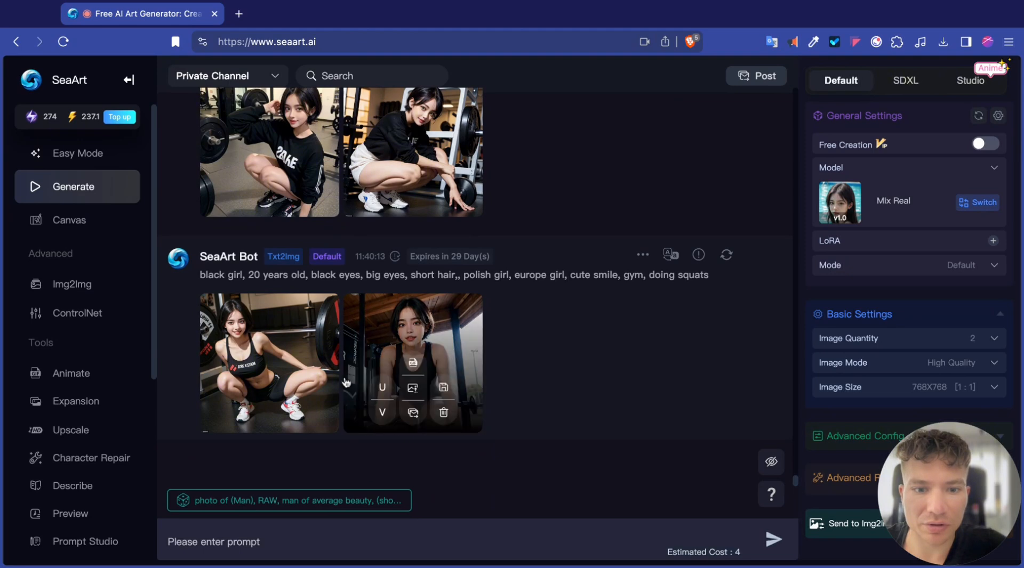
{"action": "left_click", "coordinate": [445, 331]}
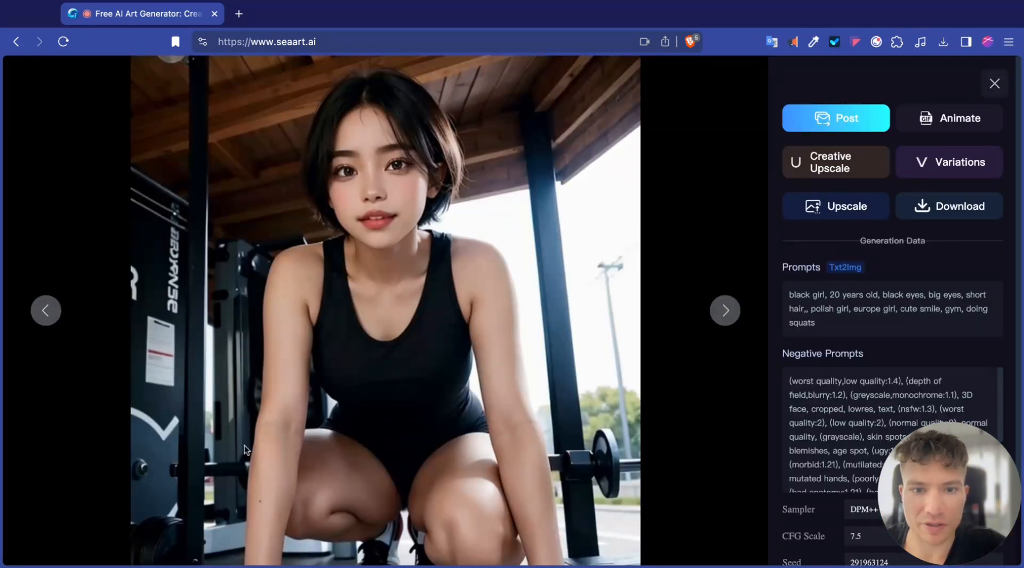
{"action": "key", "text": "Escape"}
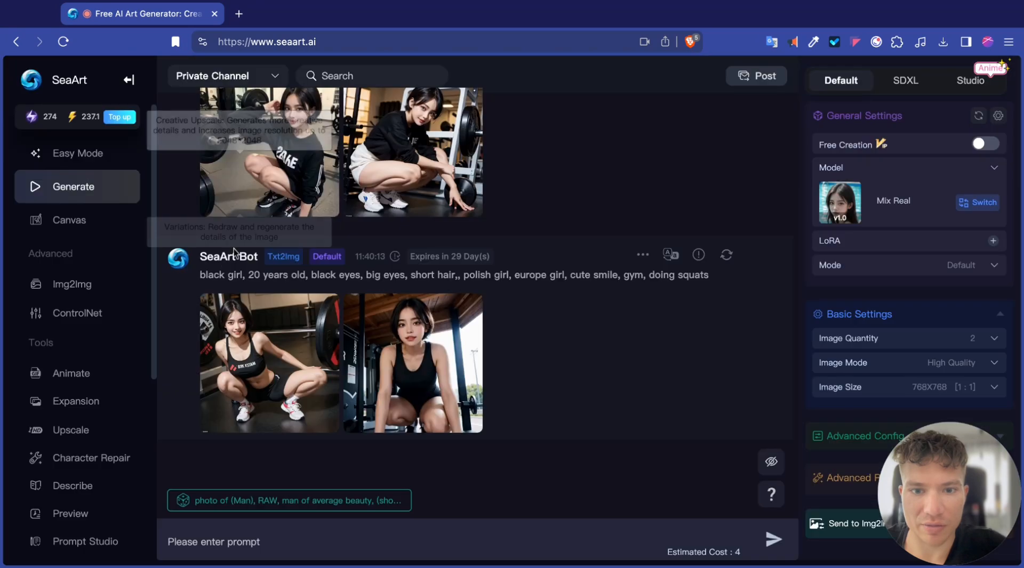
{"action": "left_click", "coordinate": [335, 397]}
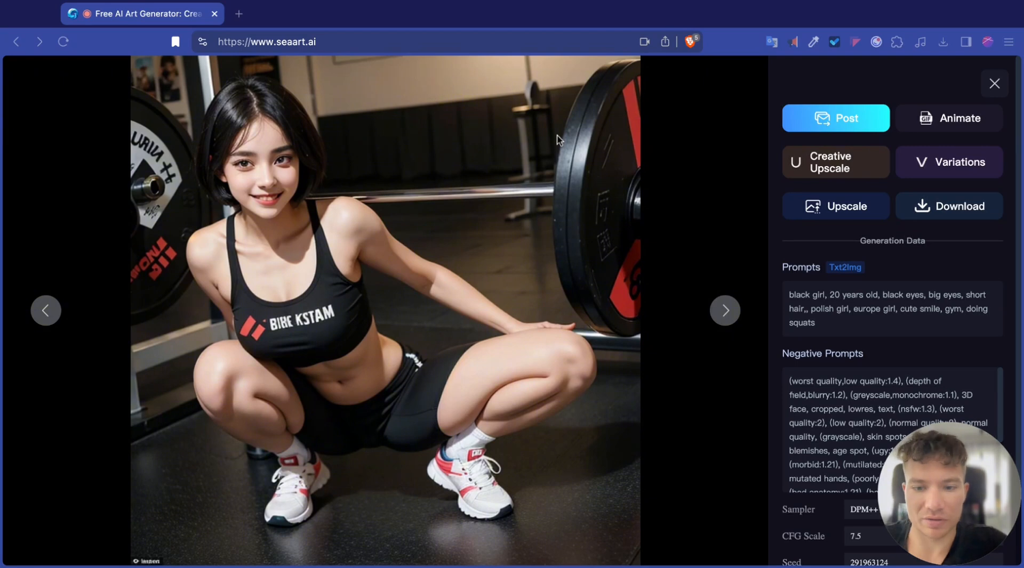
{"action": "key", "text": "Escape"}
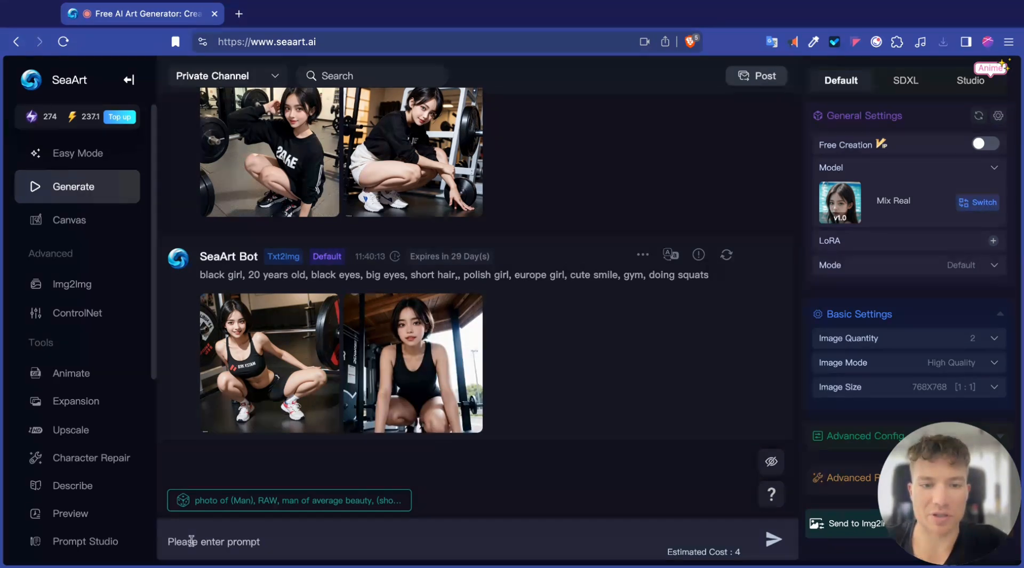
Reuse the prompt with "gym, doing squats" replaced by "beach, full body, red dress, summer dress," and generate new images.
{"action": "key", "text": "super+v"}
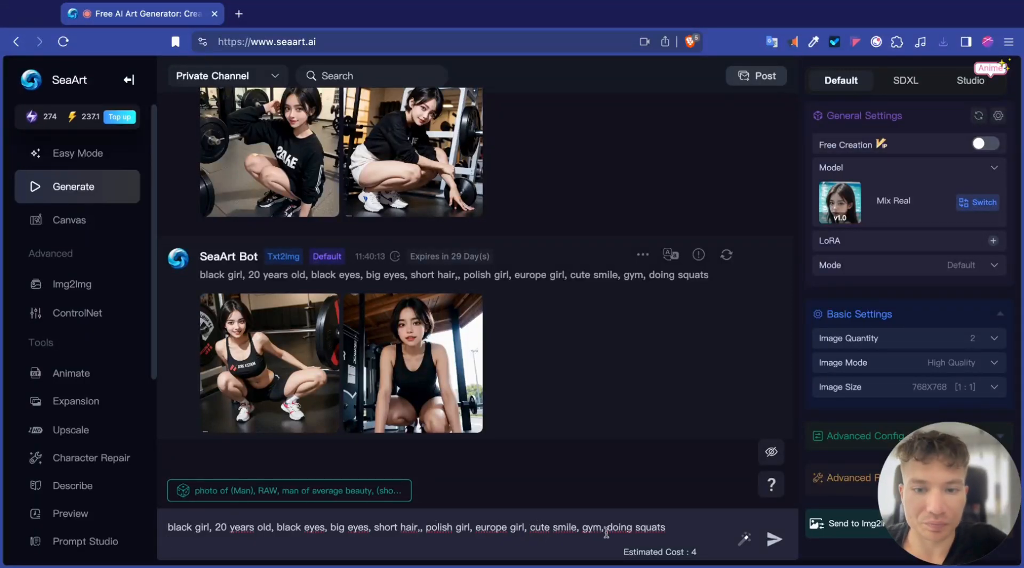
{"action": "left_click", "coordinate": [583, 528], "text": "shift"}
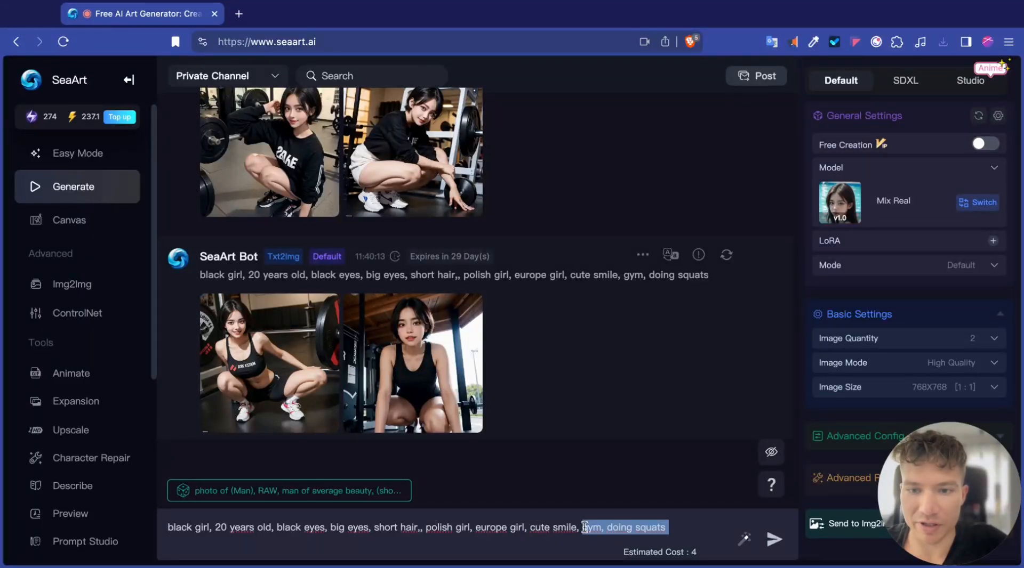
{"action": "key", "text": "BackSpace"}
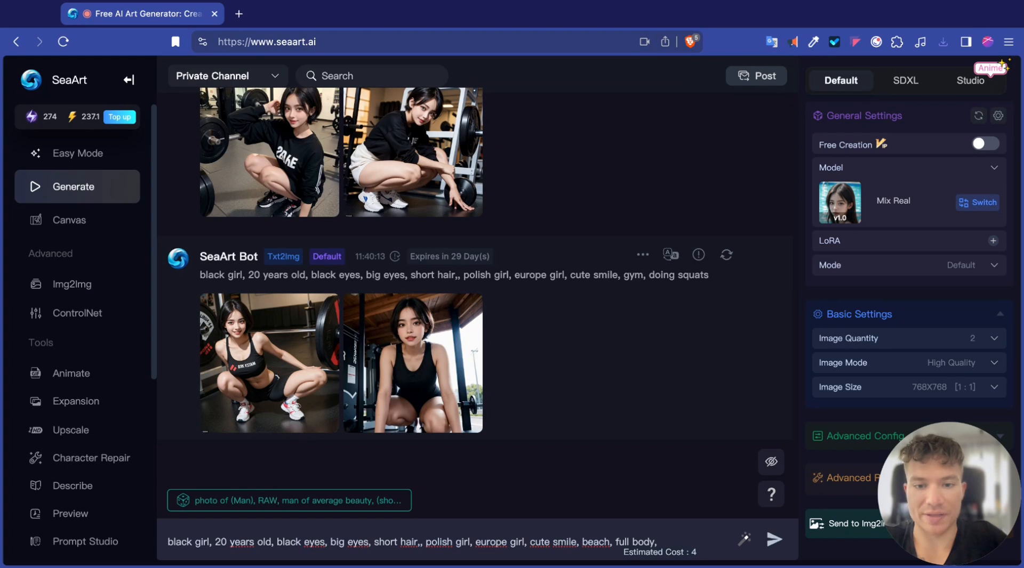
{"action": "type", "text": "red dress,"}
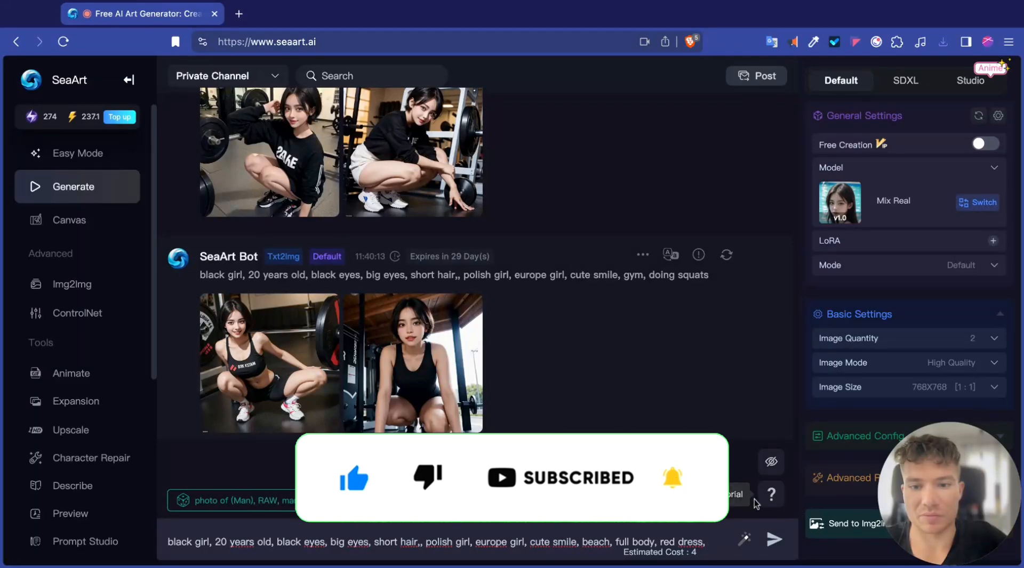
{"action": "type", "text": " summer dress,"}
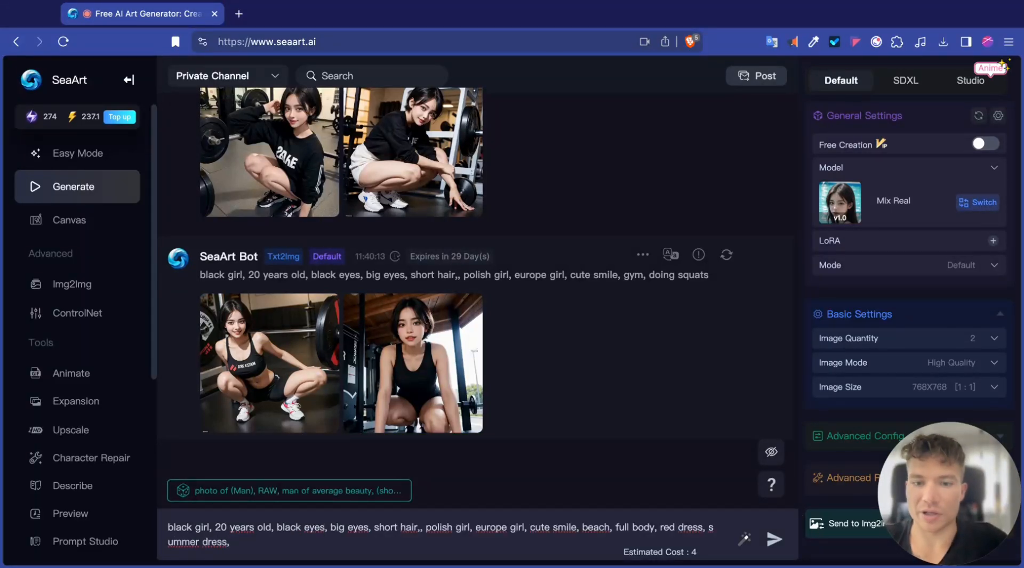
{"action": "left_click", "coordinate": [774, 539]}
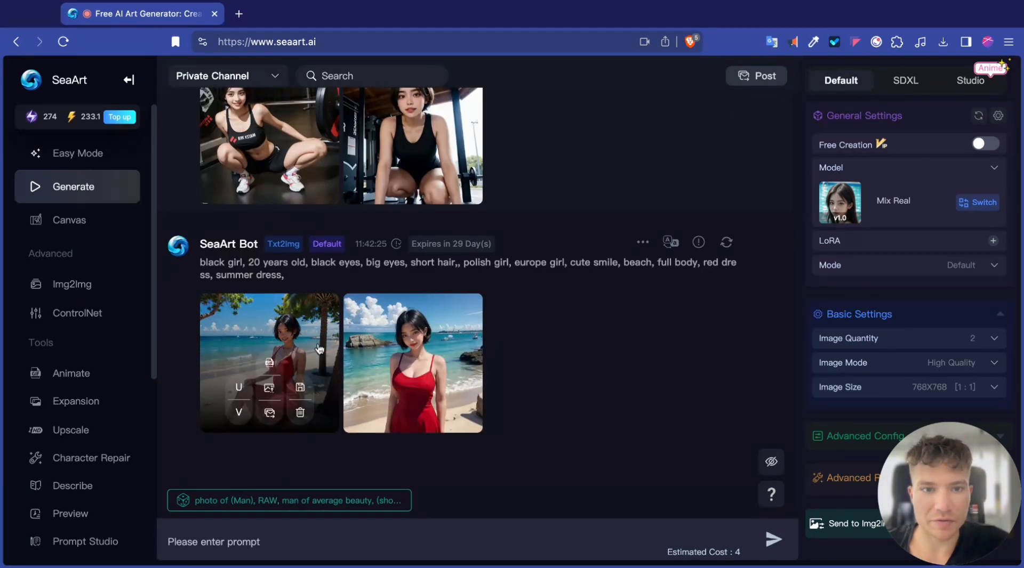
Examine the second red dress beach image at full size and look back through the earlier generations in the channel.
{"action": "left_click", "coordinate": [425, 343]}
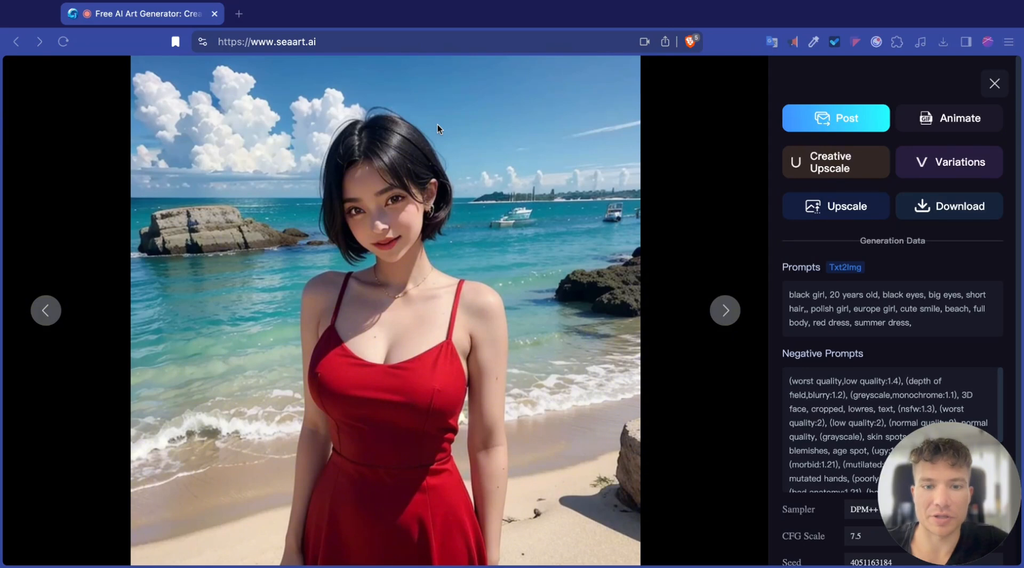
{"action": "key", "text": "Escape"}
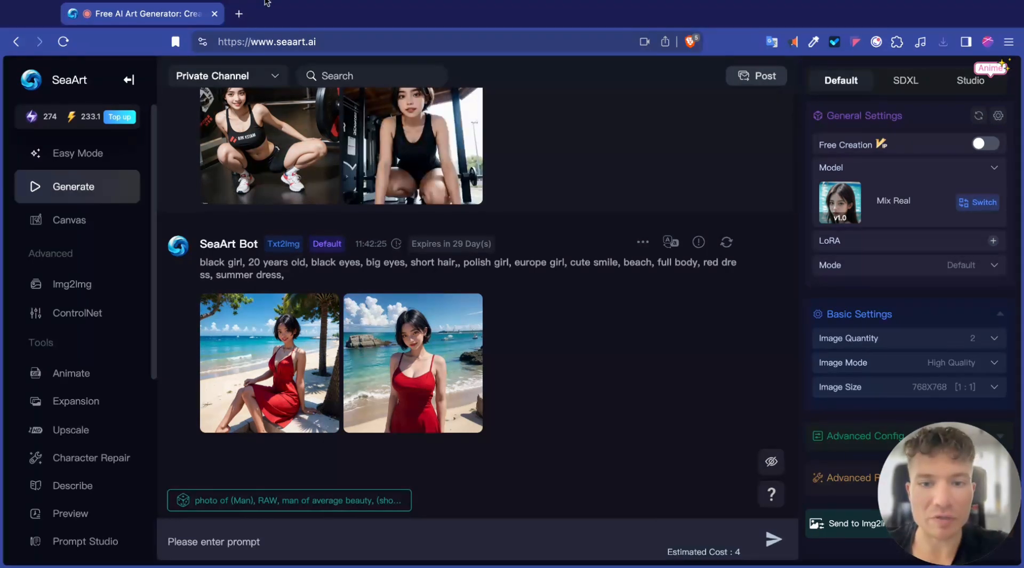
{"action": "scroll", "coordinate": [165, 258], "scroll_direction": "up", "scroll_amount": 7}
{"action": "scroll", "coordinate": [165, 258], "scroll_direction": "up", "scroll_amount": 5}
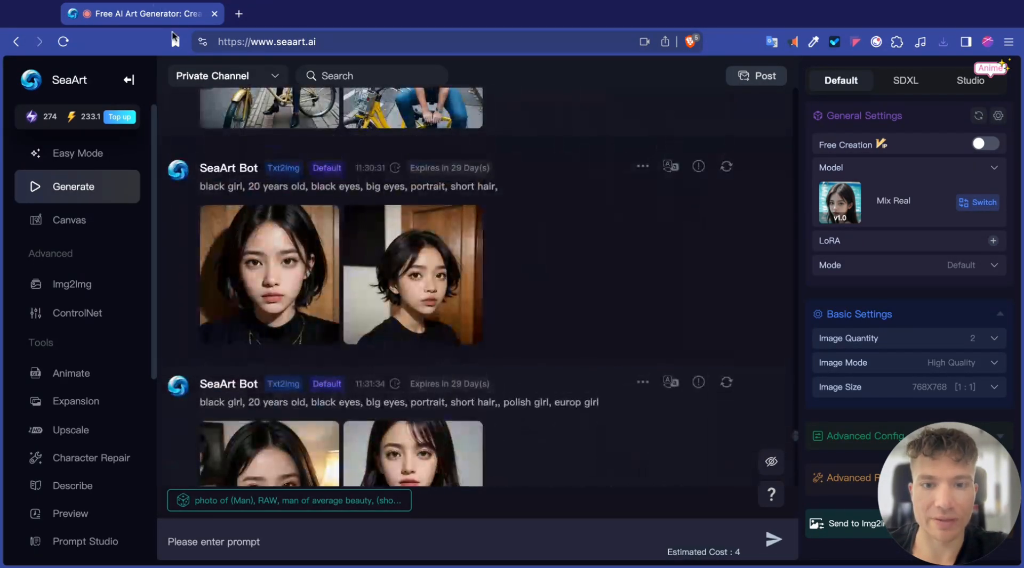
{"action": "scroll", "coordinate": [160, 162], "scroll_direction": "up", "scroll_amount": 10}
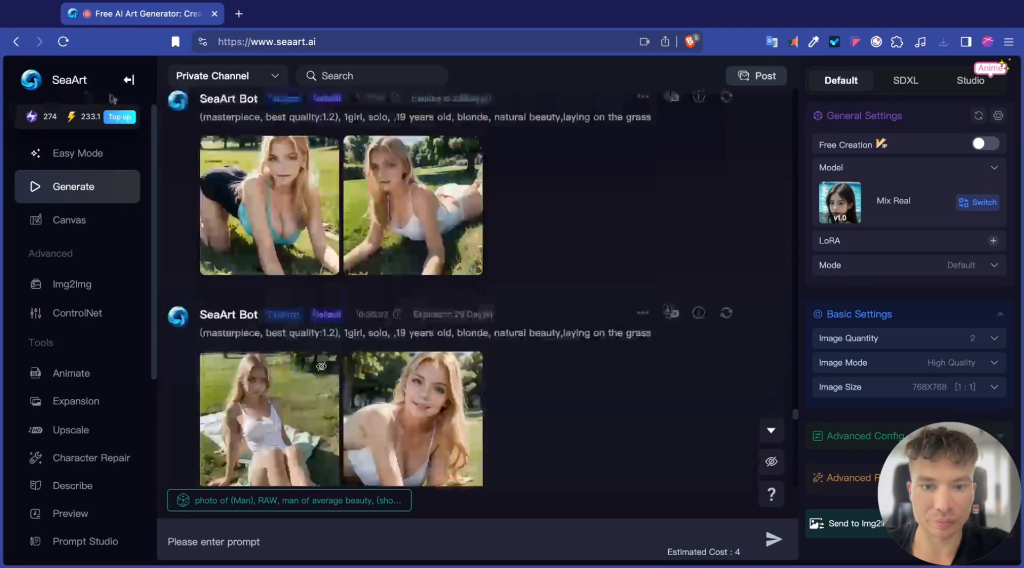
Go from the SeaArt home page to model training and start creating a new dataset.
{"action": "left_click", "coordinate": [83, 77]}
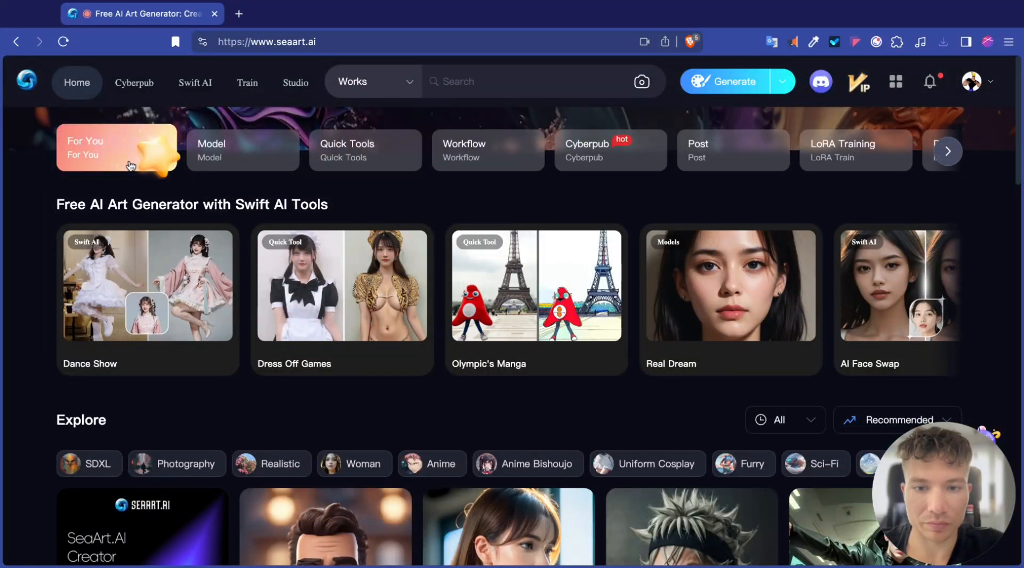
{"action": "left_click", "coordinate": [247, 83]}
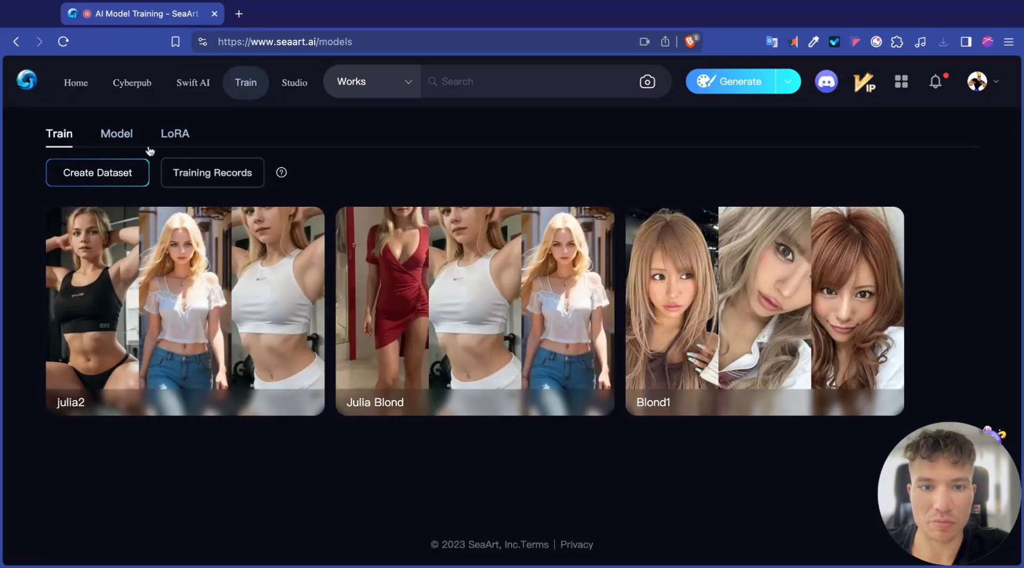
{"action": "left_click", "coordinate": [91, 178]}
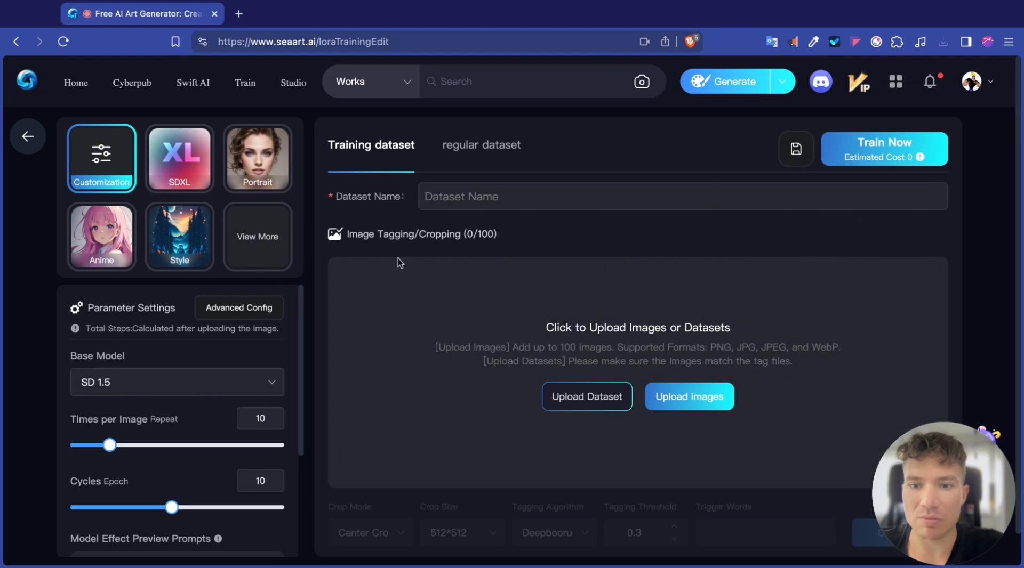
View more LoRA training templates beyond the presets offered for the new dataset.
{"action": "left_click", "coordinate": [268, 235]}
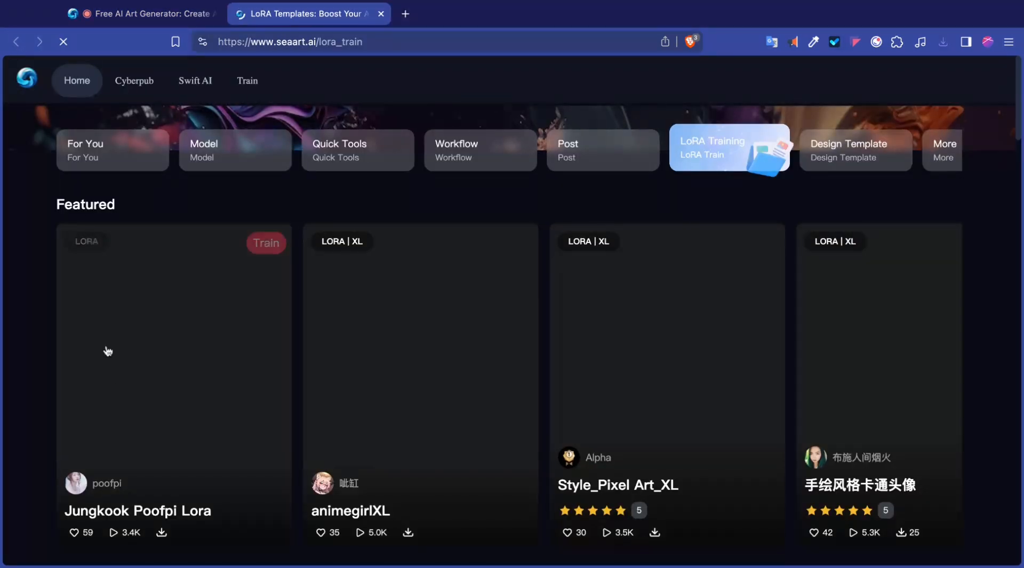
{"action": "mouse_move", "coordinate": [134, 278]}
{"action": "mouse_move", "coordinate": [477, 288]}
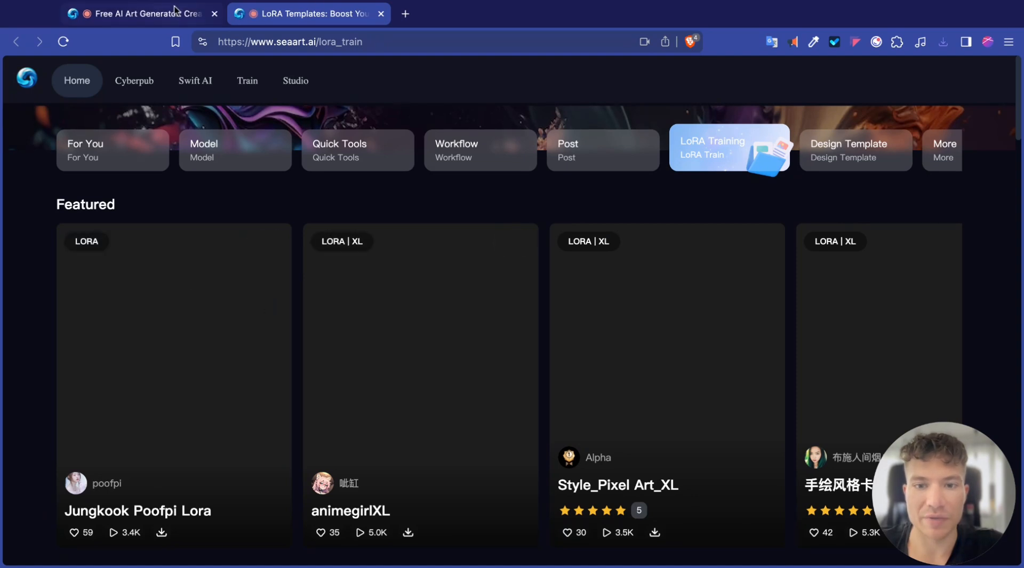
Leave the LoRA templates page and set the new dataset's base model to Alpha_Europe_Realistic from the recently used checkpoints.
{"action": "key", "text": "super+w"}
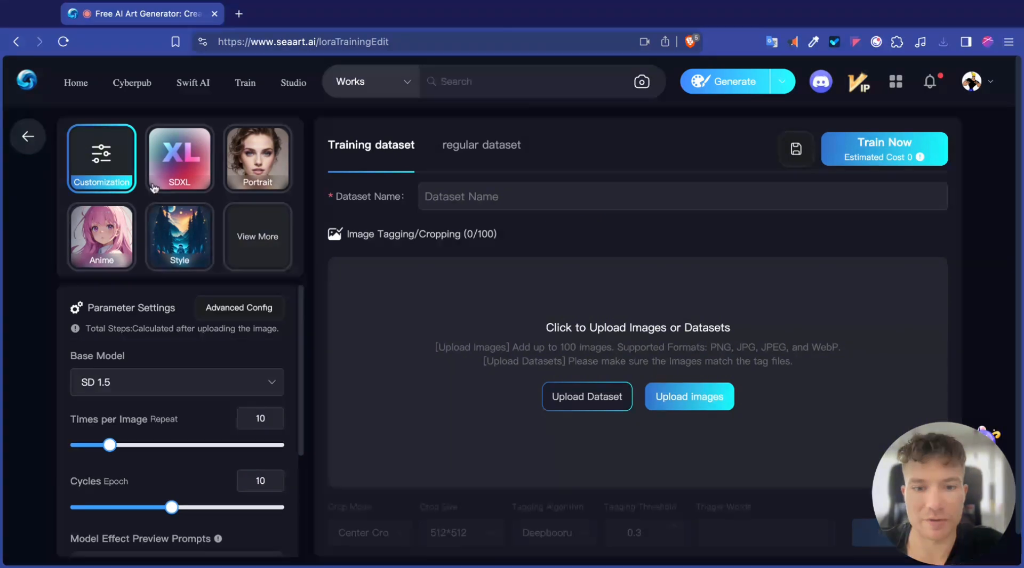
{"action": "scroll", "coordinate": [159, 190], "scroll_direction": "down", "scroll_amount": 1}
{"action": "scroll", "coordinate": [160, 190], "scroll_direction": "down", "scroll_amount": 1}
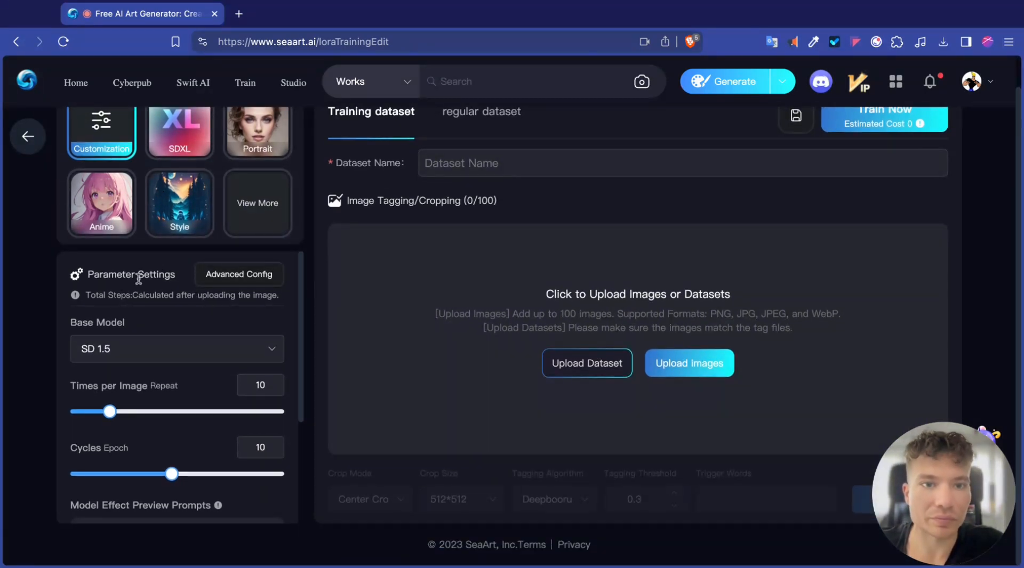
{"action": "scroll", "coordinate": [141, 285], "scroll_direction": "down", "scroll_amount": 1}
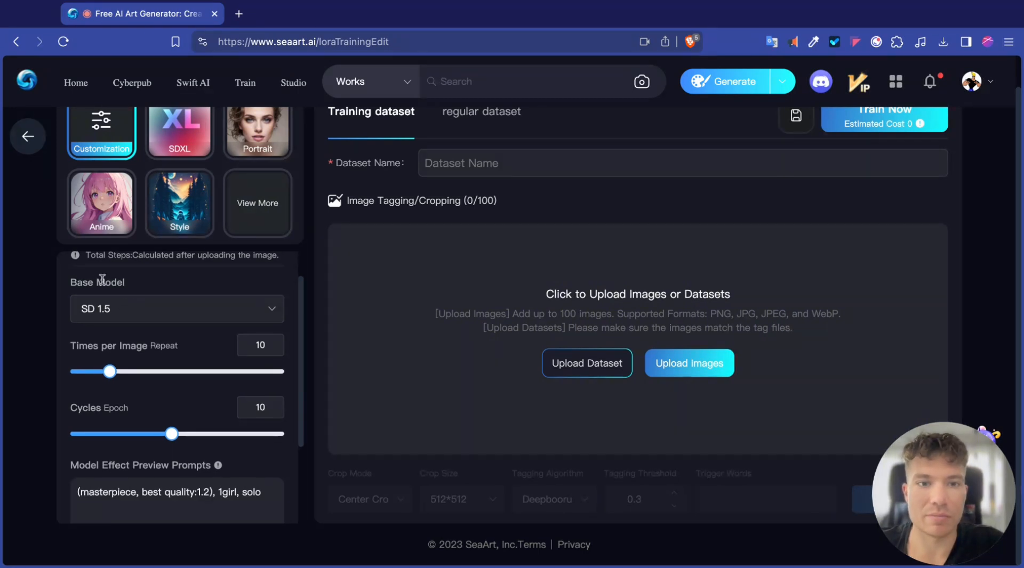
{"action": "left_click", "coordinate": [142, 314]}
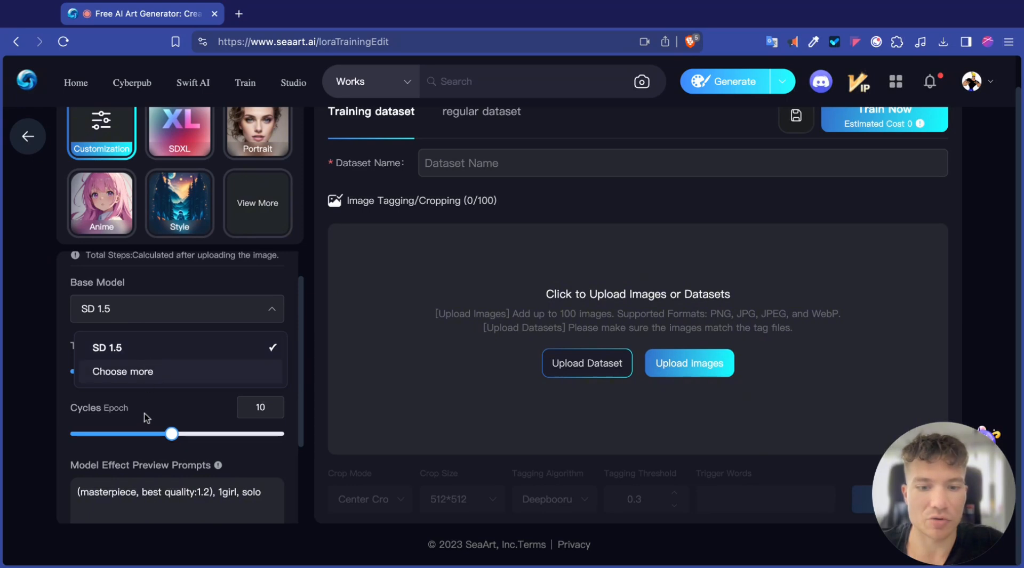
{"action": "left_click", "coordinate": [118, 372]}
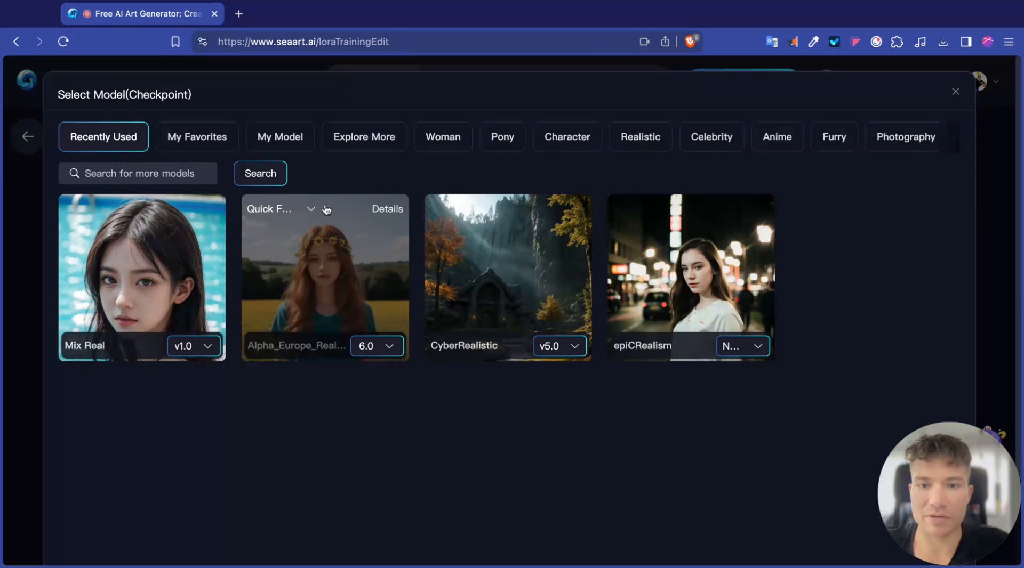
{"action": "left_click", "coordinate": [295, 253]}
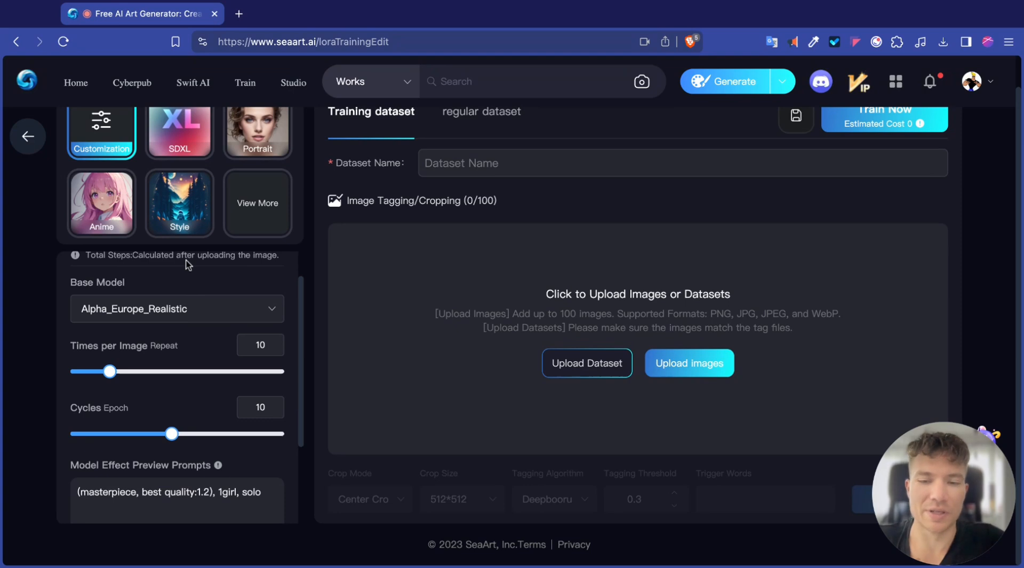
Review the training parameters, including the base model, times per image, cycles and model effect preview prompts.
{"action": "scroll", "coordinate": [149, 299], "scroll_direction": "down", "scroll_amount": 2}
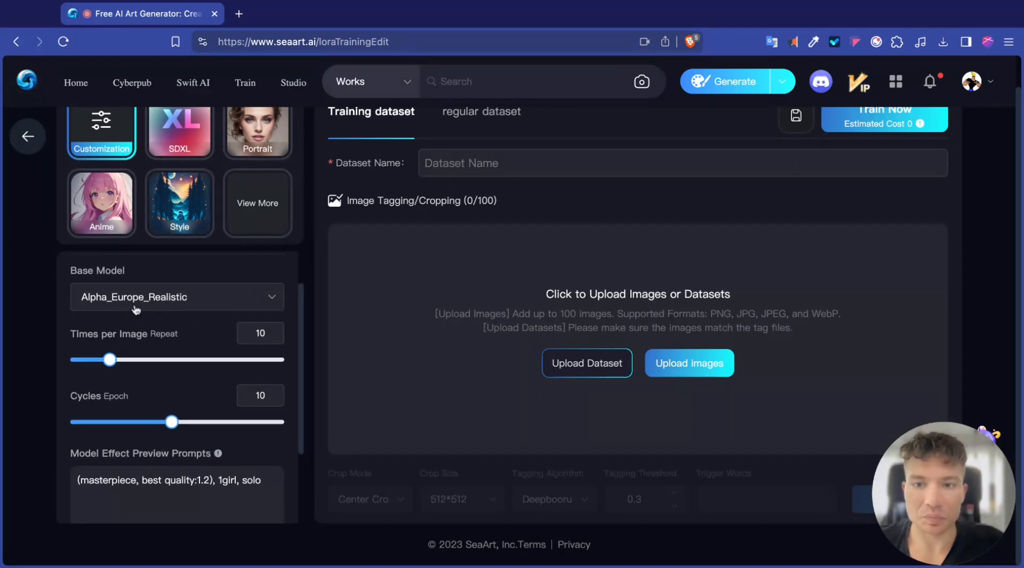
{"action": "scroll", "coordinate": [126, 306], "scroll_direction": "down", "scroll_amount": 2}
{"action": "scroll", "coordinate": [112, 311], "scroll_direction": "up", "scroll_amount": 3}
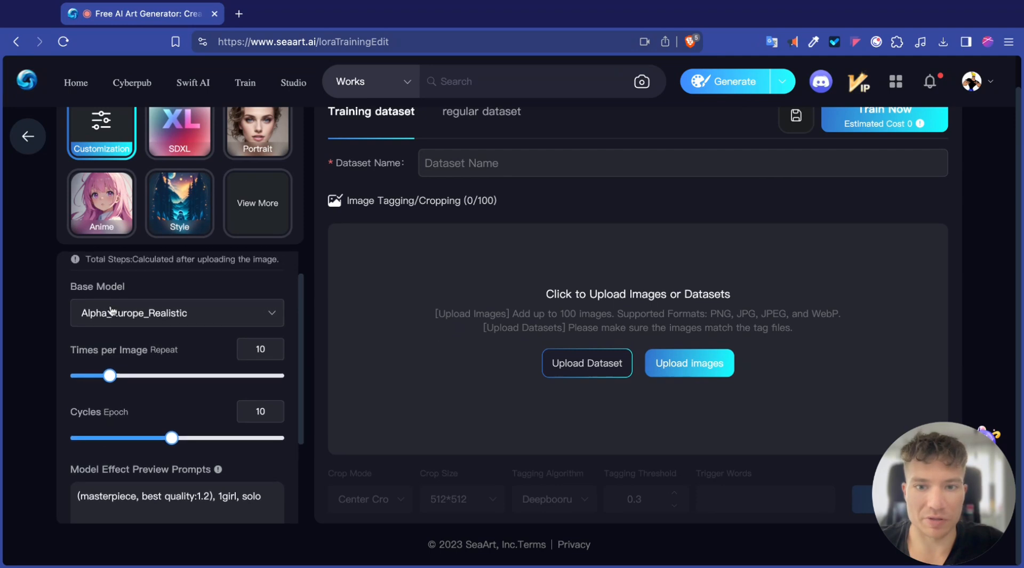
{"action": "scroll", "coordinate": [165, 308], "scroll_direction": "up", "scroll_amount": 3}
{"action": "scroll", "coordinate": [171, 309], "scroll_direction": "down", "scroll_amount": 5}
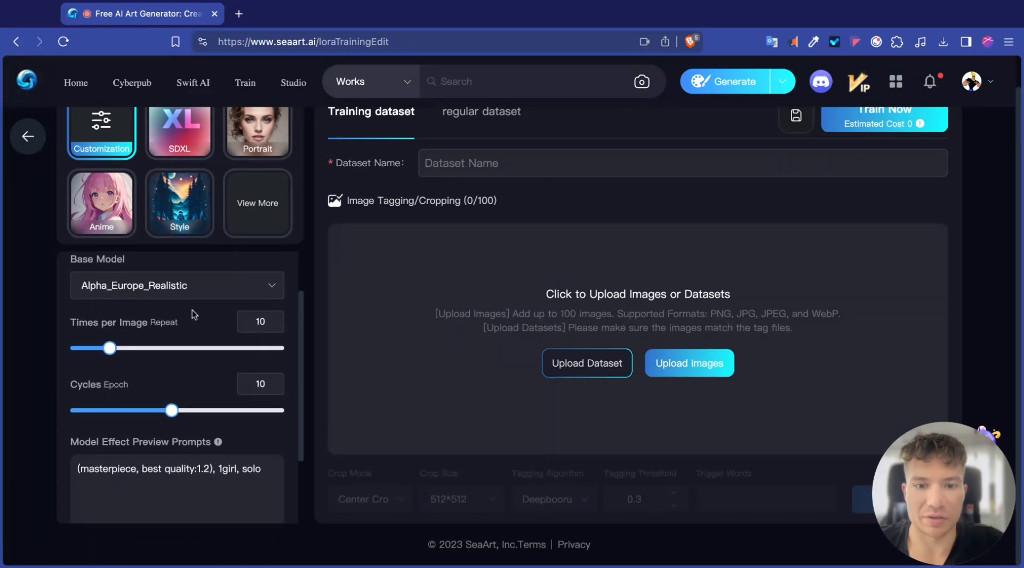
{"action": "scroll", "coordinate": [192, 313], "scroll_direction": "down", "scroll_amount": 2}
{"action": "scroll", "coordinate": [193, 315], "scroll_direction": "up", "scroll_amount": 4}
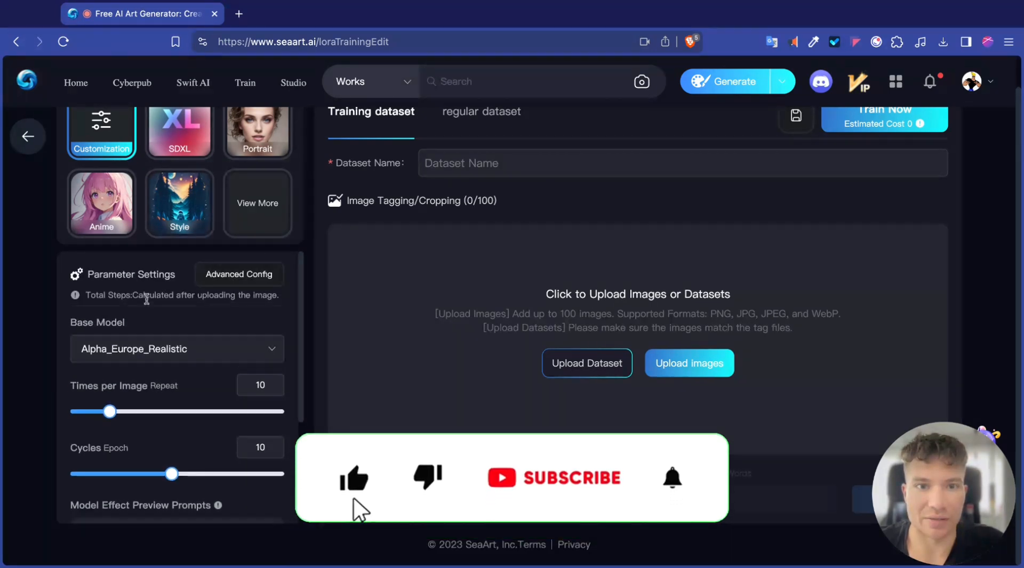
{"action": "scroll", "coordinate": [159, 306], "scroll_direction": "down", "scroll_amount": 5}
{"action": "scroll", "coordinate": [136, 298], "scroll_direction": "up", "scroll_amount": 1}
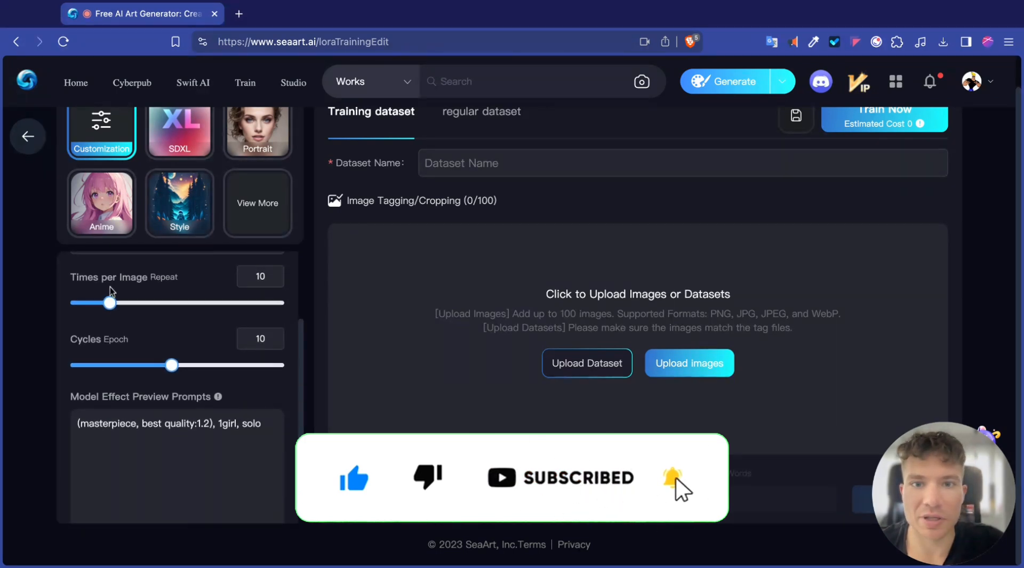
{"action": "scroll", "coordinate": [228, 298], "scroll_direction": "down", "scroll_amount": 1}
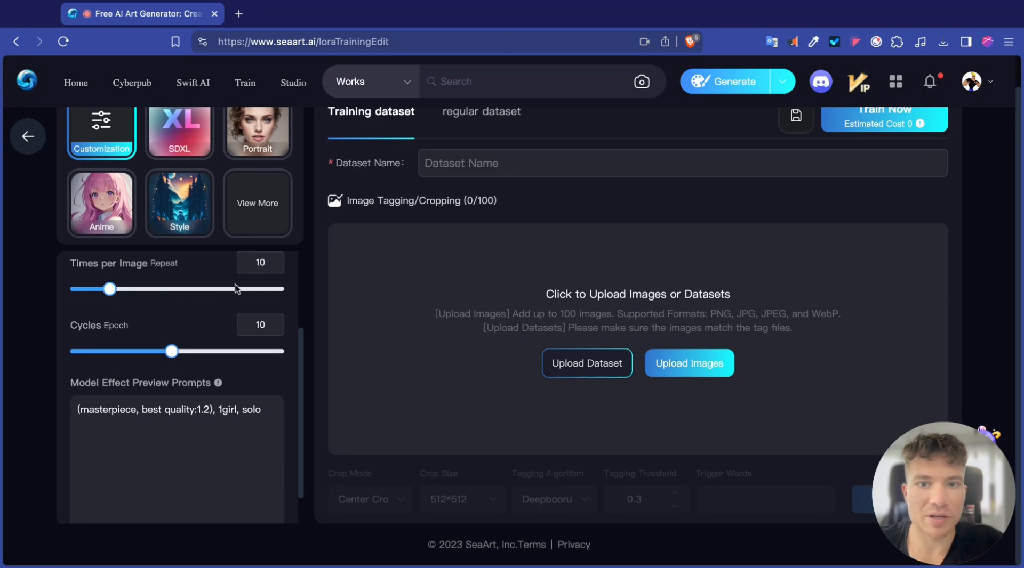
Append "black hair, short hair, 20 years old, natural beauty, black eyes, big eyes" to the model effect preview prompts.
{"action": "scroll", "coordinate": [128, 294], "scroll_direction": "down", "scroll_amount": 3}
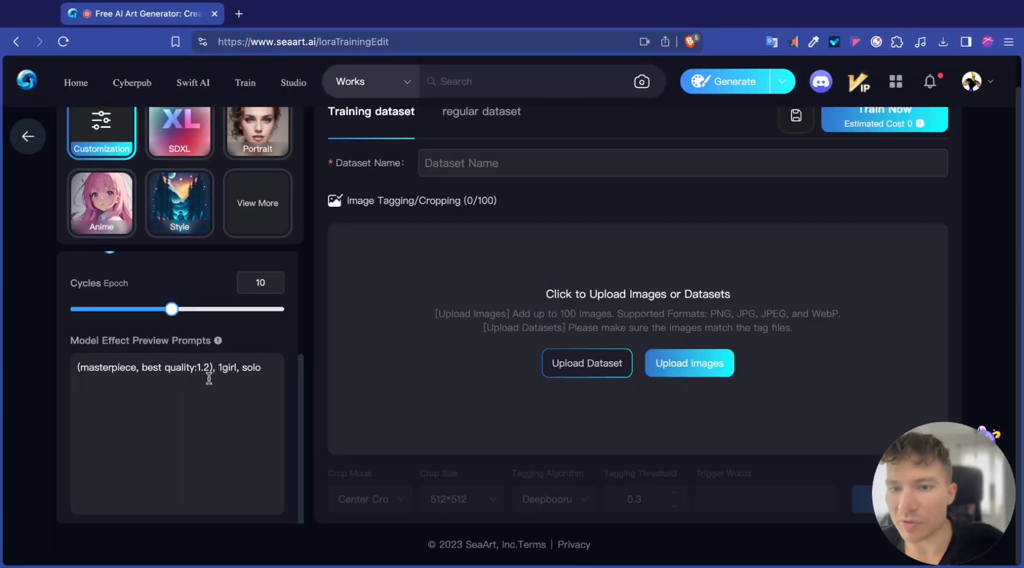
{"action": "left_click", "coordinate": [268, 373]}
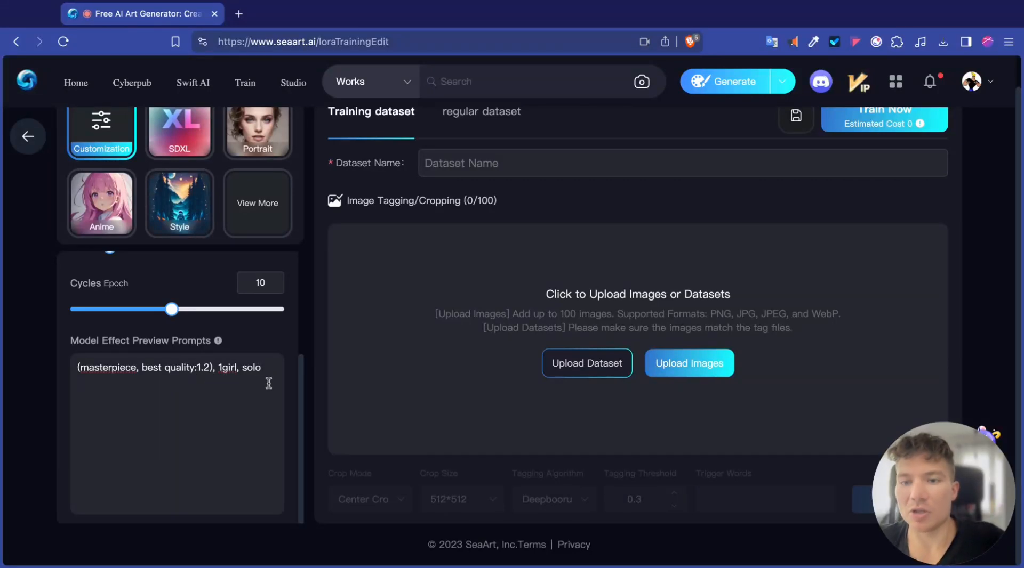
{"action": "type", "text": ", "}
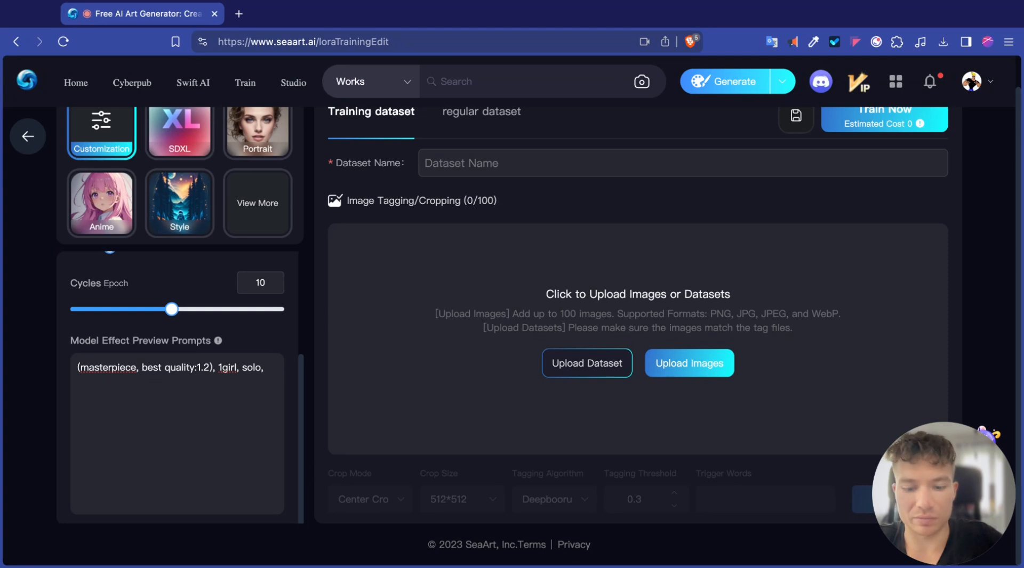
{"action": "type", "text": "black hair, short hair, 20"}
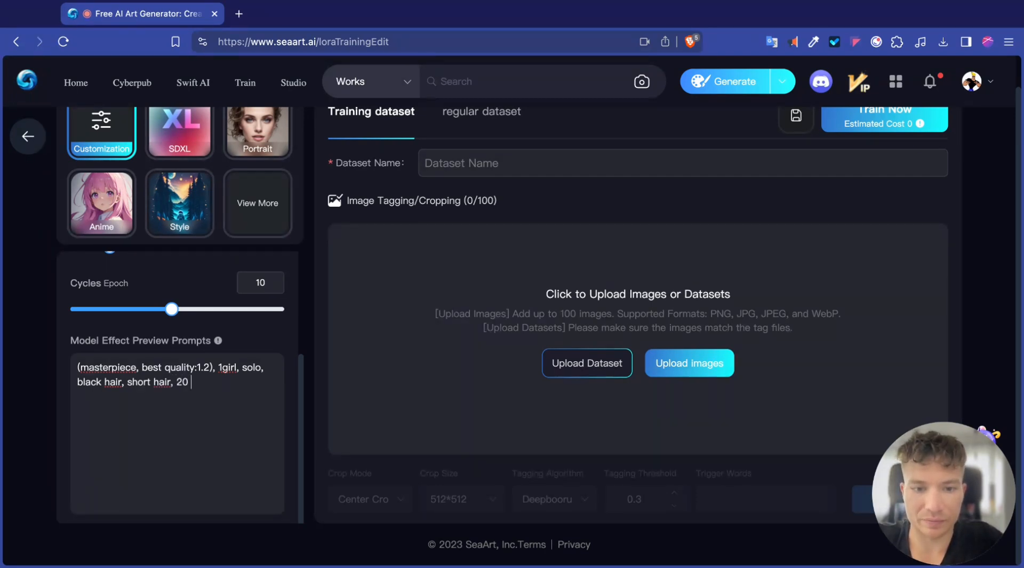
{"action": "type", "text": "ars ol"}
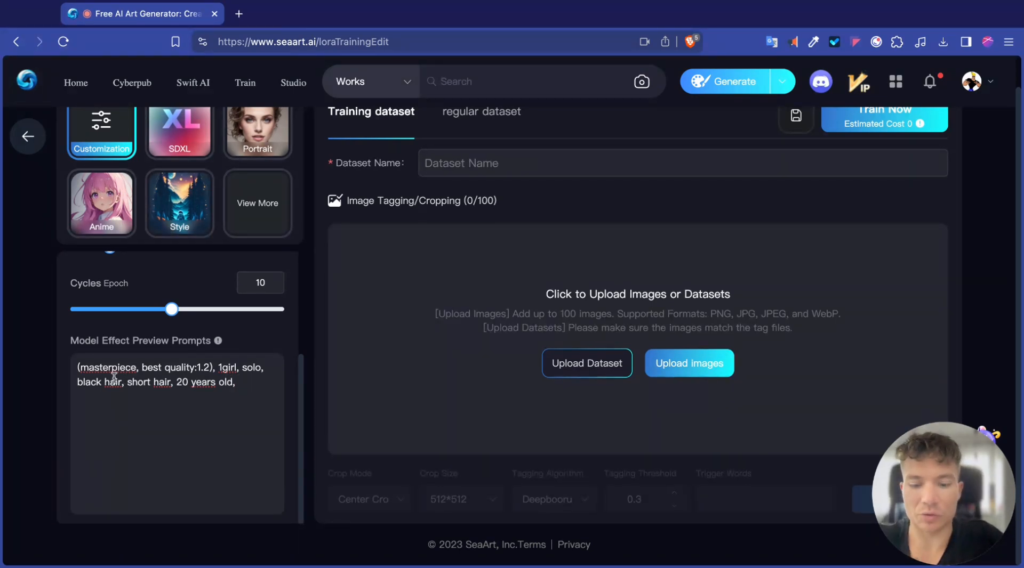
{"action": "type", "text": "d, natural beauty"}
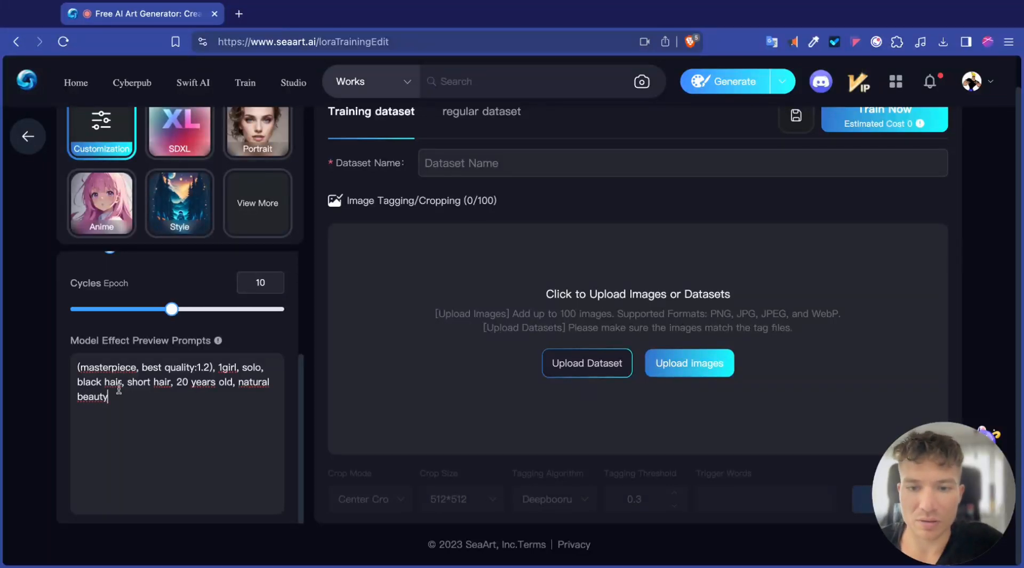
{"action": "type", "text": ", black e"}
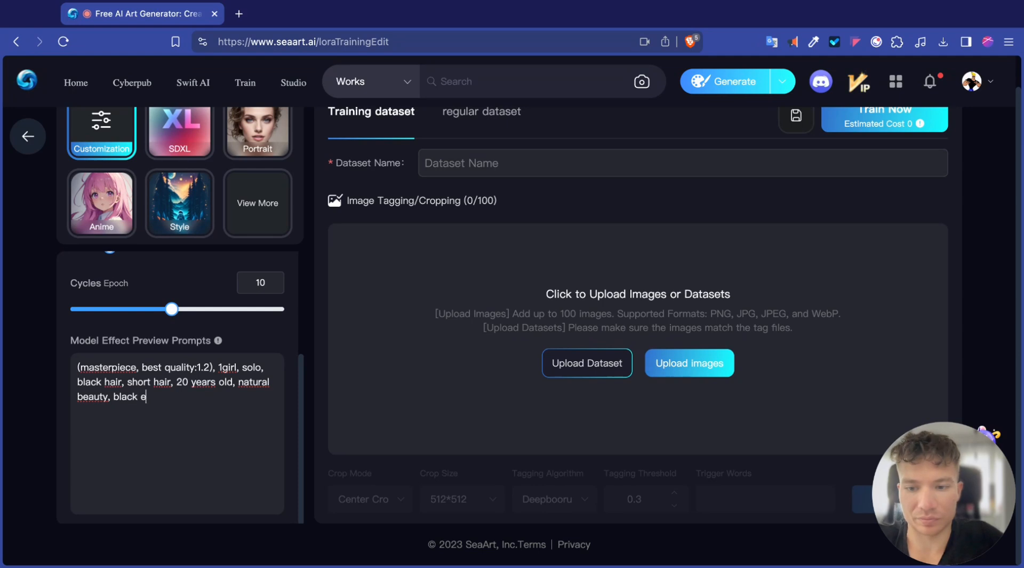
{"action": "type", "text": "yes, "}
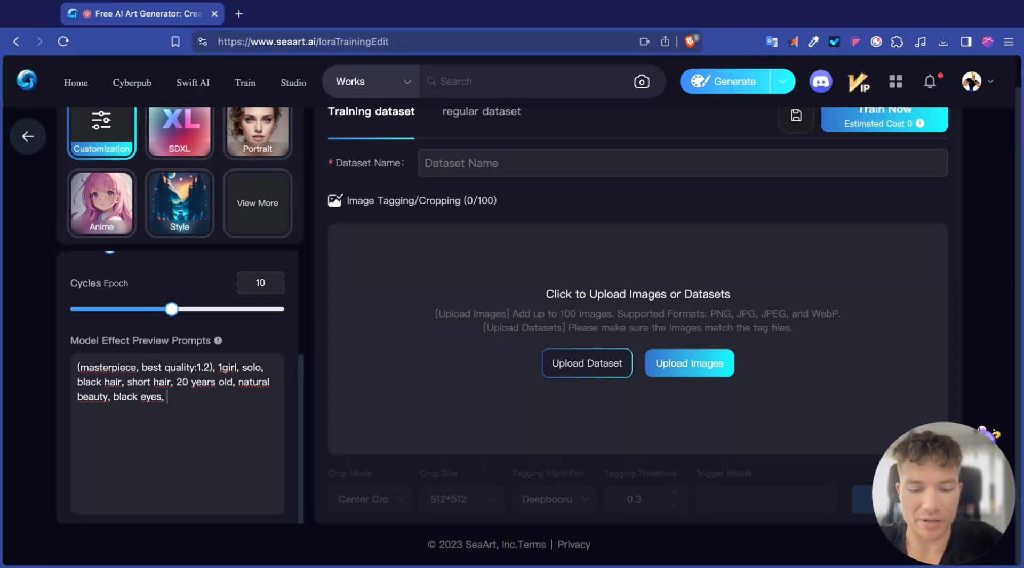
{"action": "type", "text": "big eyes"}
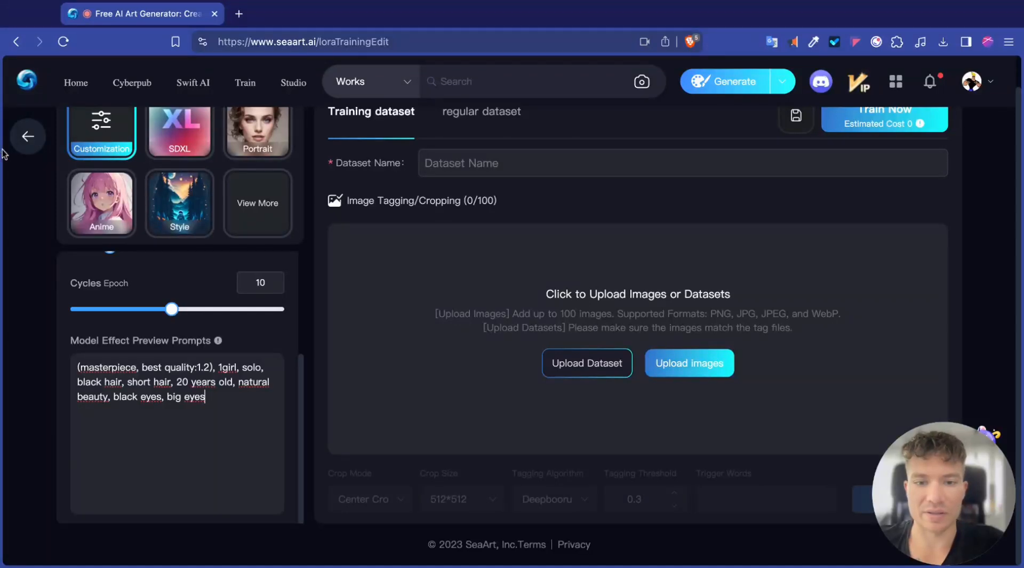
Open the SeaArt home page in a separate tab and go to the AI Face Swap tool.
{"action": "middle_click", "coordinate": [78, 85]}
{"action": "left_click", "coordinate": [310, 13]}
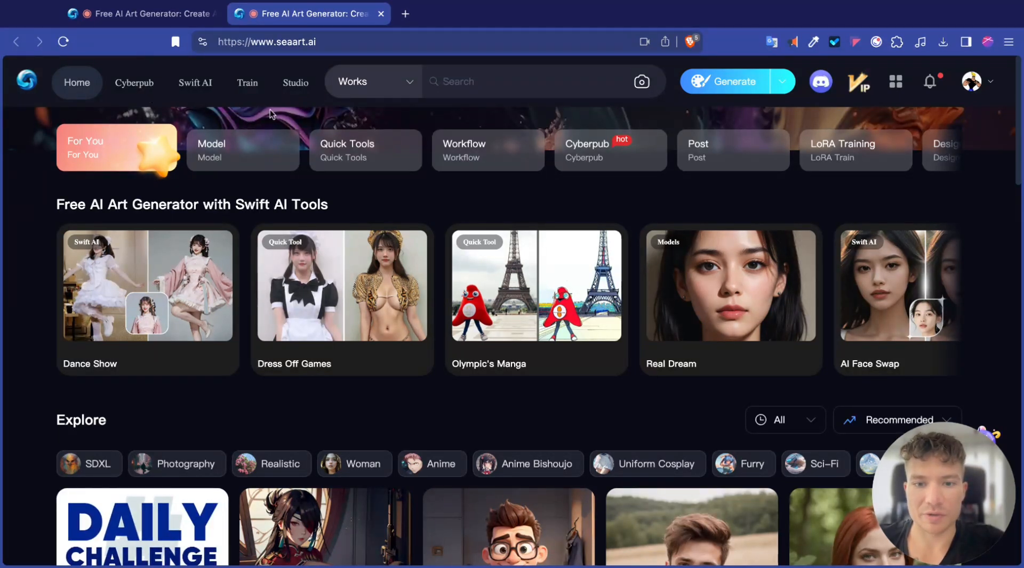
{"action": "mouse_move", "coordinate": [208, 87]}
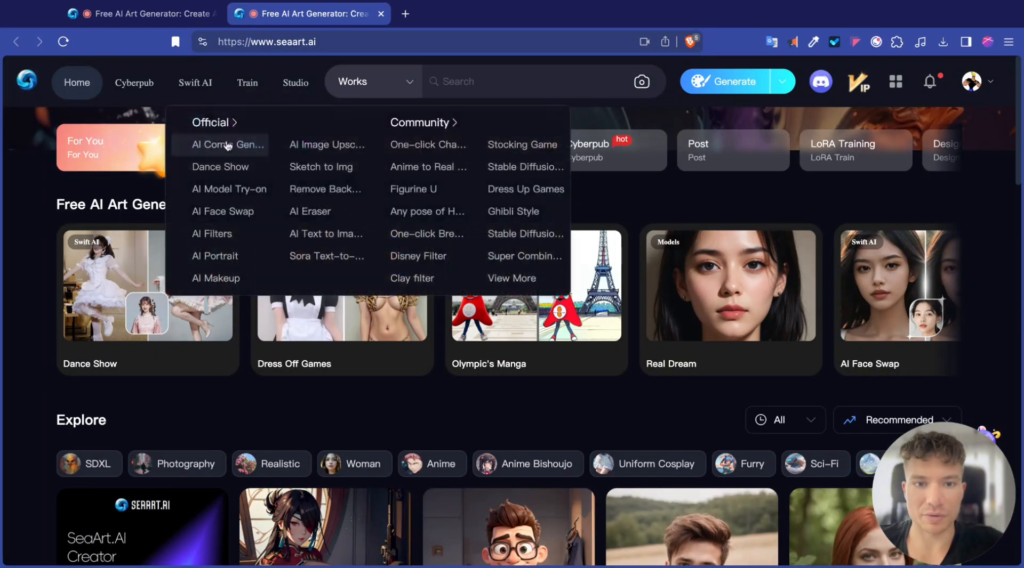
{"action": "left_click", "coordinate": [220, 215]}
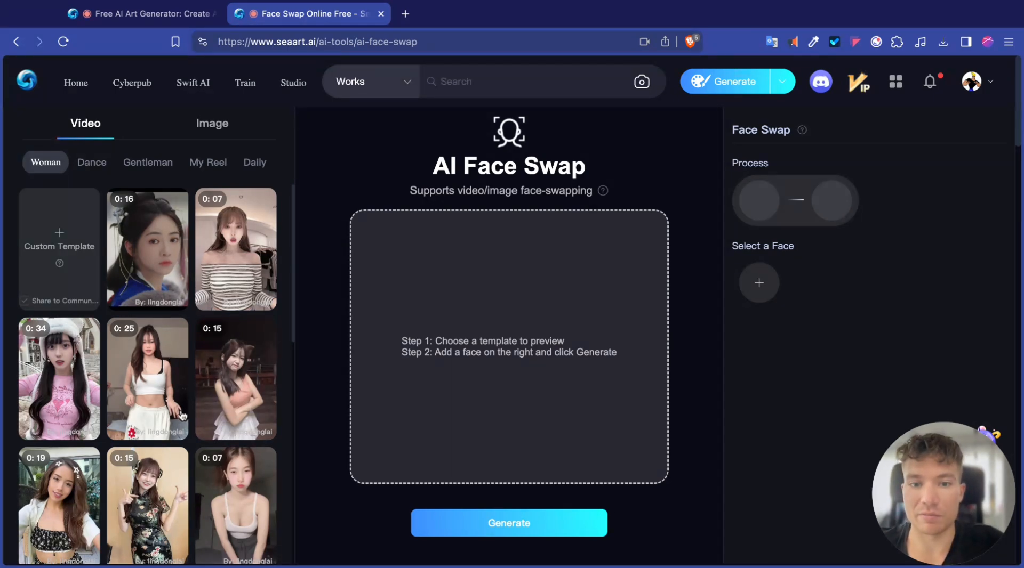
Browse the Woman video templates, preview the 15-second dance video, and choose the 7-second clip with the striped off-shoulder top.
{"action": "scroll", "coordinate": [60, 334], "scroll_direction": "down", "scroll_amount": 1}
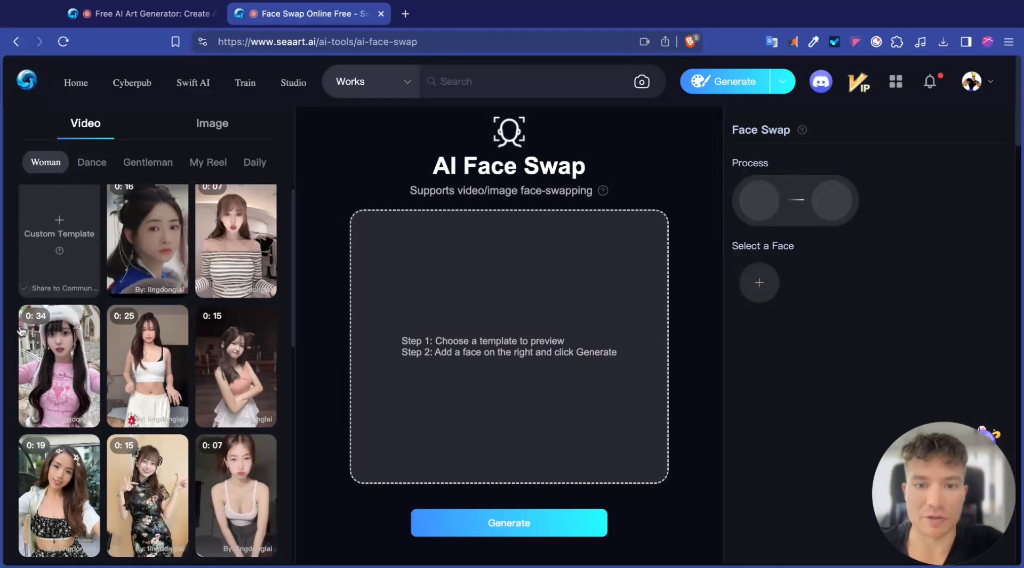
{"action": "scroll", "coordinate": [94, 341], "scroll_direction": "down", "scroll_amount": 5}
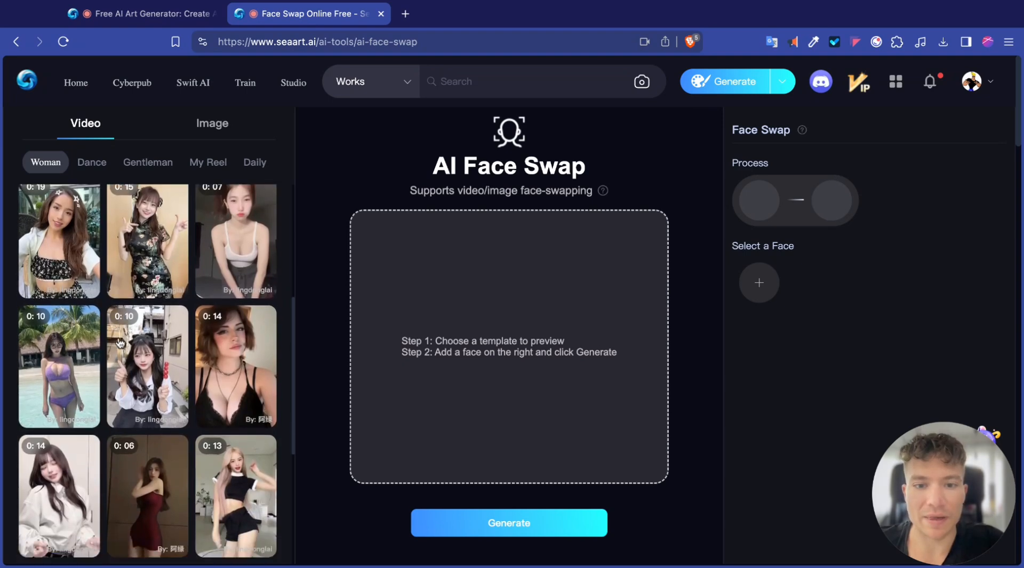
{"action": "scroll", "coordinate": [72, 351], "scroll_direction": "up", "scroll_amount": 1}
{"action": "scroll", "coordinate": [107, 341], "scroll_direction": "down", "scroll_amount": 3}
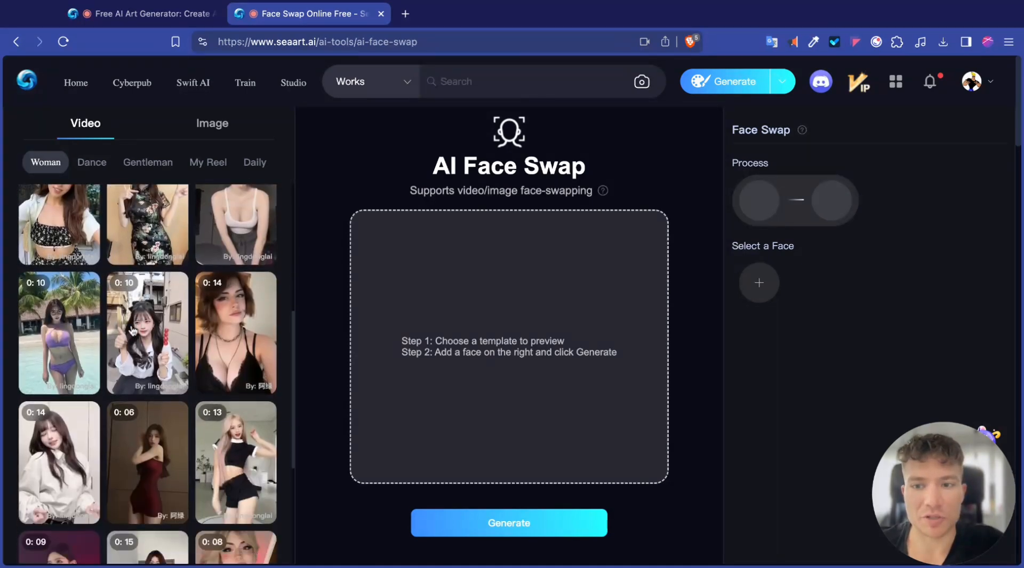
{"action": "scroll", "coordinate": [146, 327], "scroll_direction": "down", "scroll_amount": 2}
{"action": "scroll", "coordinate": [146, 327], "scroll_direction": "down", "scroll_amount": 3}
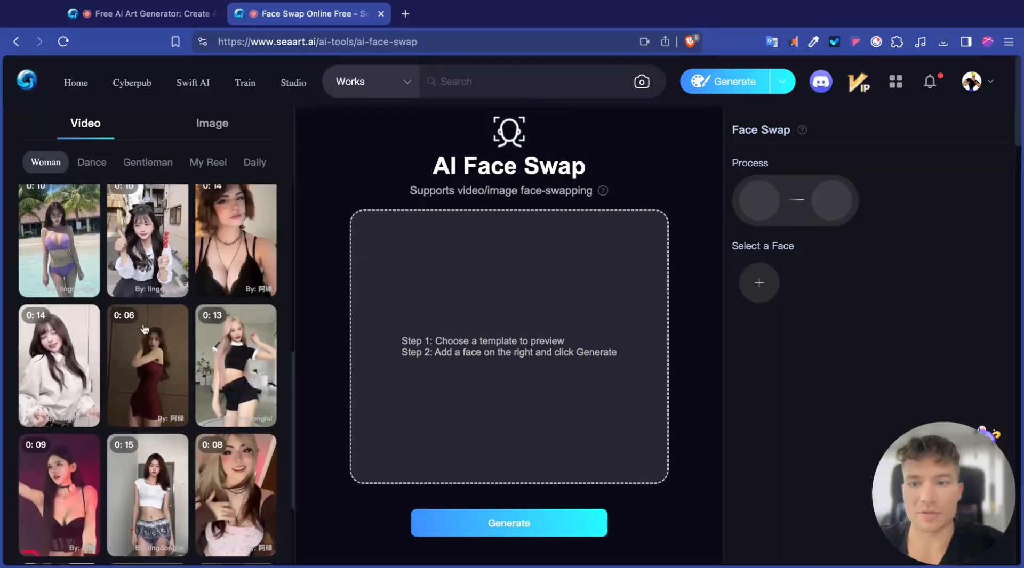
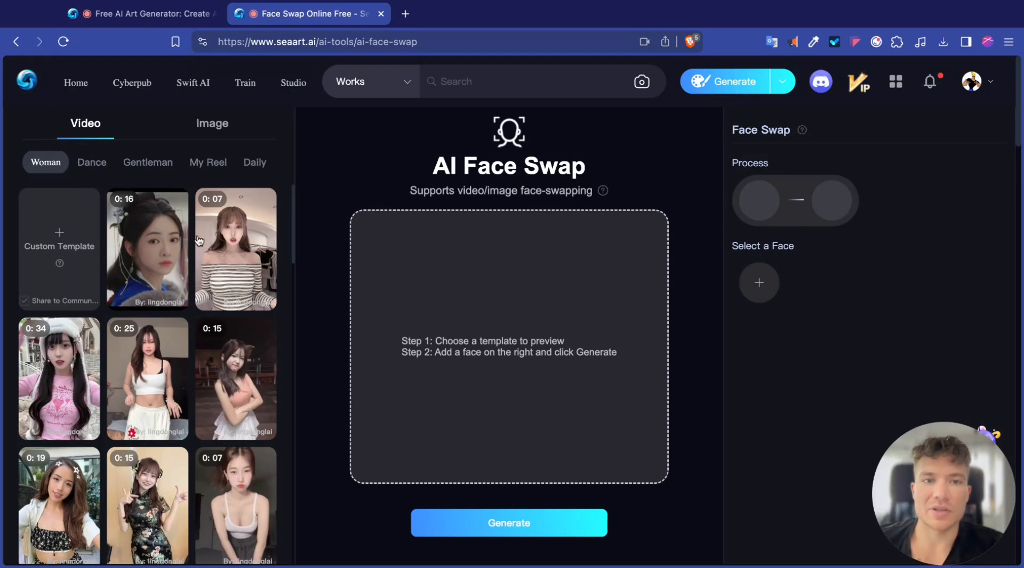
{"action": "left_click", "coordinate": [244, 247]}
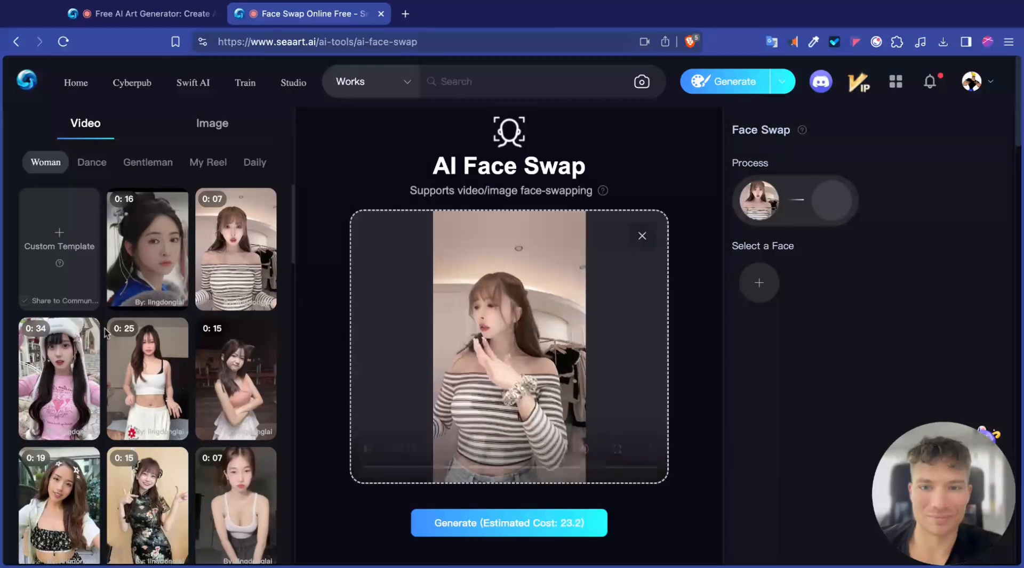
{"action": "left_click", "coordinate": [226, 366]}
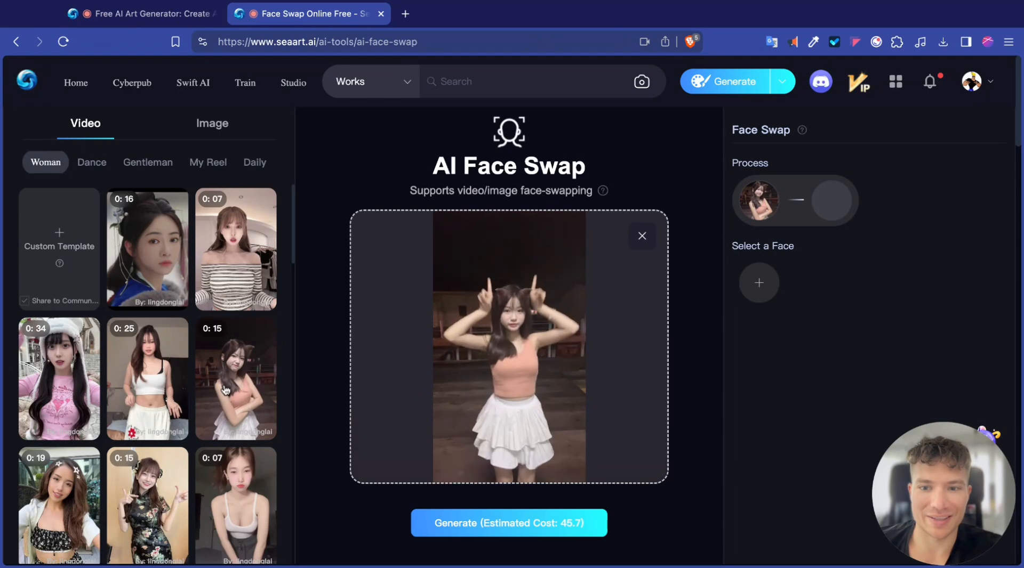
{"action": "left_click", "coordinate": [236, 250]}
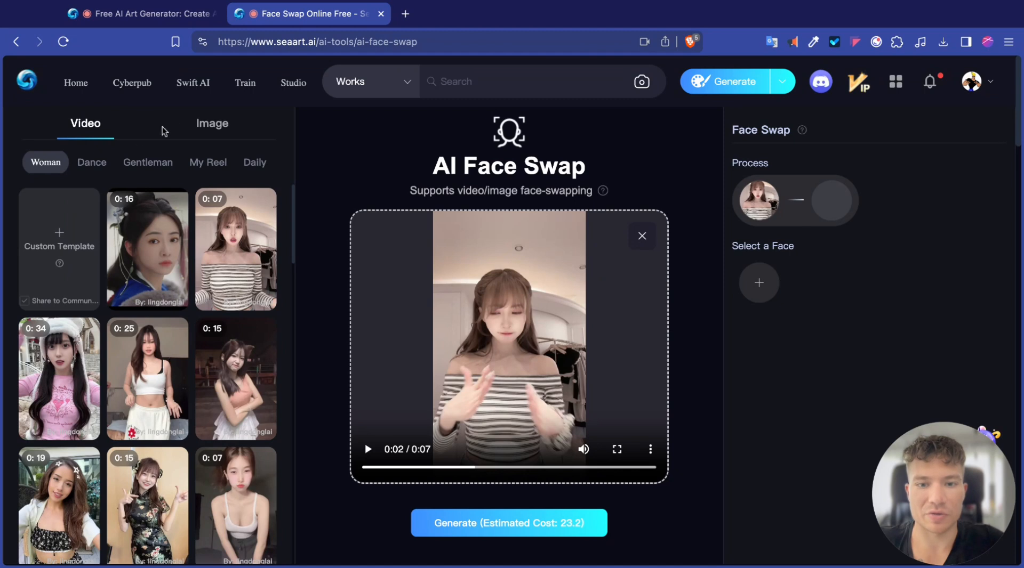
Look through the image face swap templates, including the My Reel category and the further categories.
{"action": "left_click", "coordinate": [240, 125]}
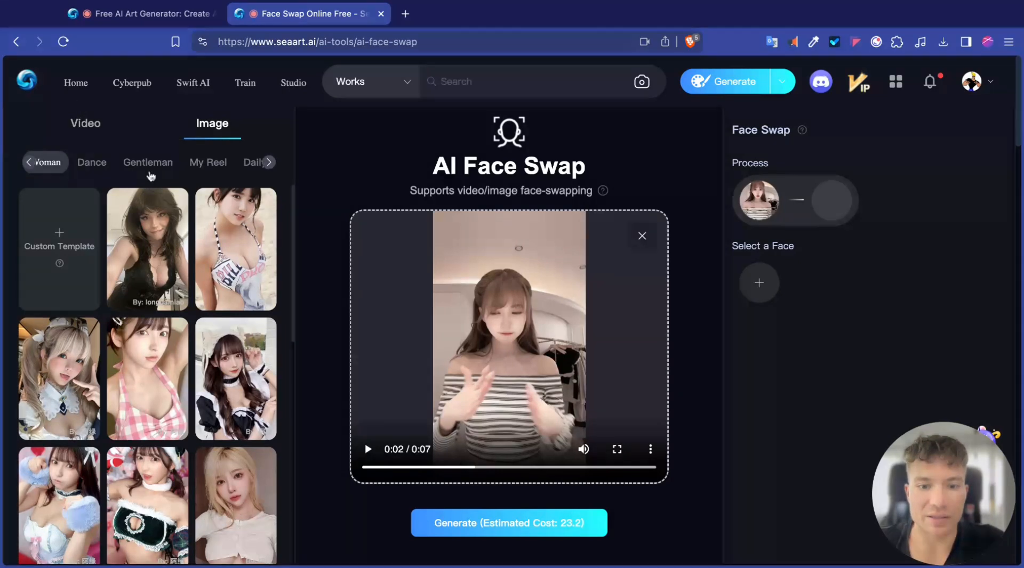
{"action": "left_click", "coordinate": [234, 166]}
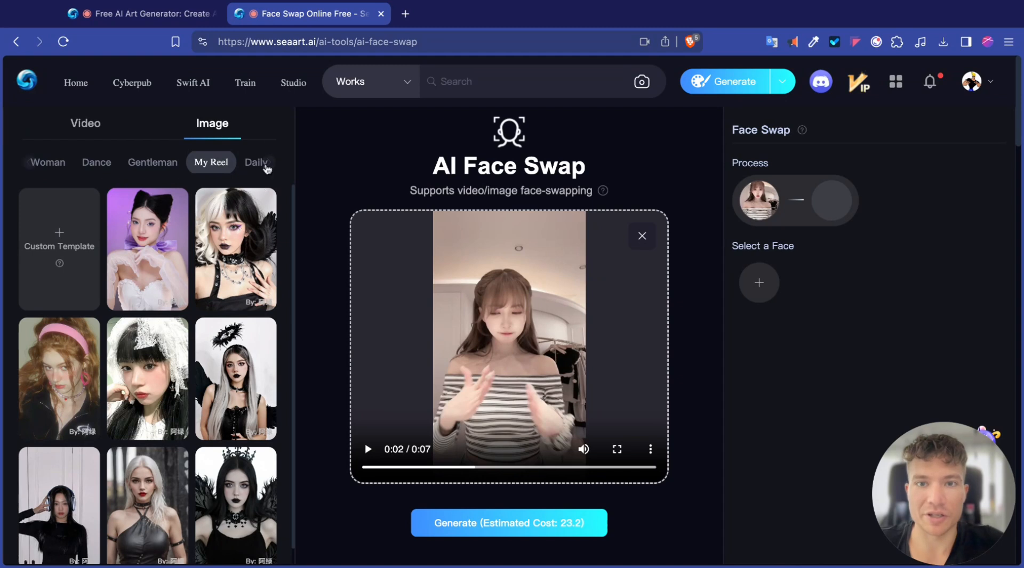
{"action": "left_click", "coordinate": [267, 163]}
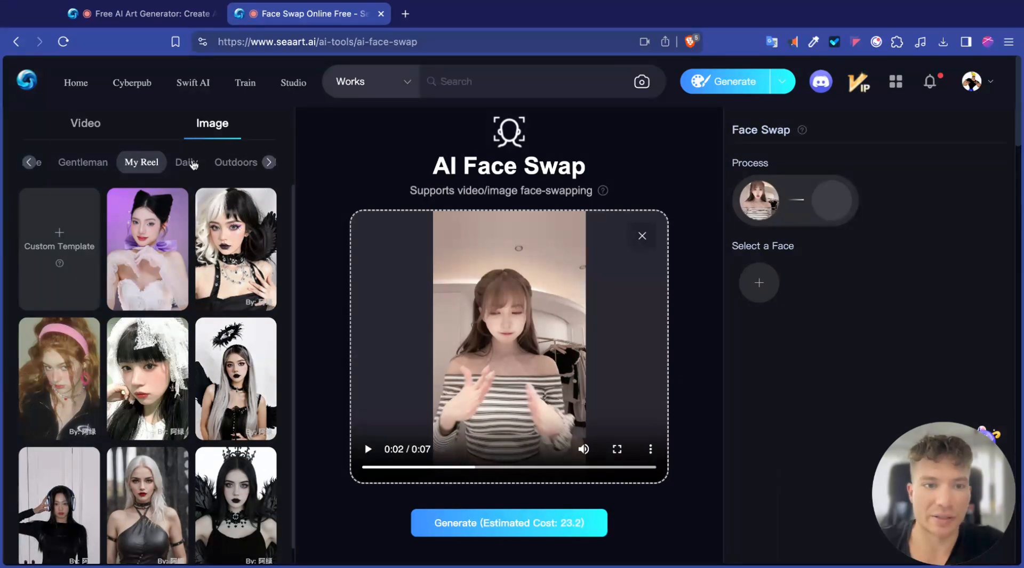
Browse the image face swap templates in the Daily, Sports and Outdoors categories.
{"action": "left_click", "coordinate": [193, 163]}
{"action": "left_click", "coordinate": [268, 163]}
{"action": "left_click", "coordinate": [269, 163]}
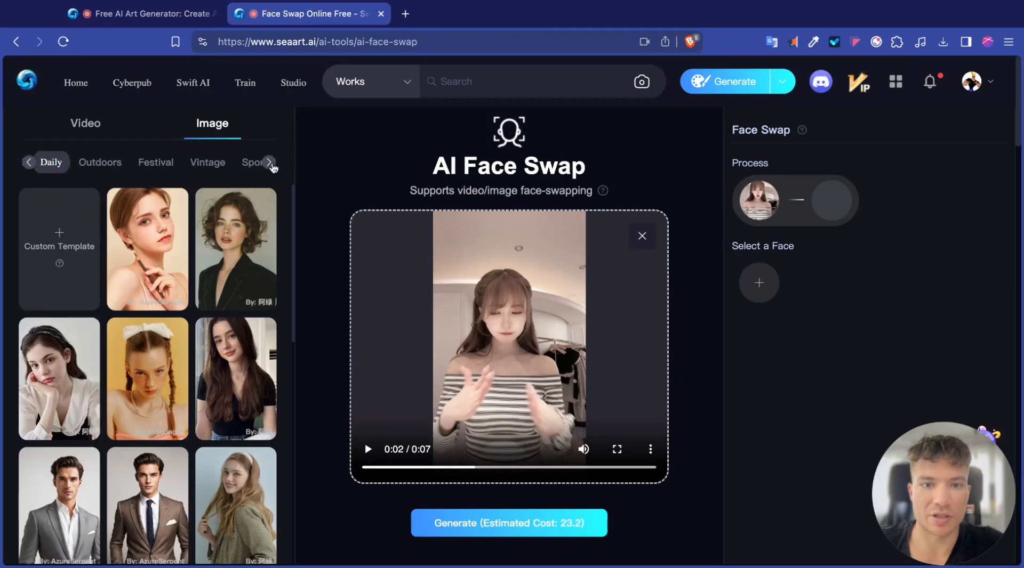
{"action": "left_click", "coordinate": [269, 163]}
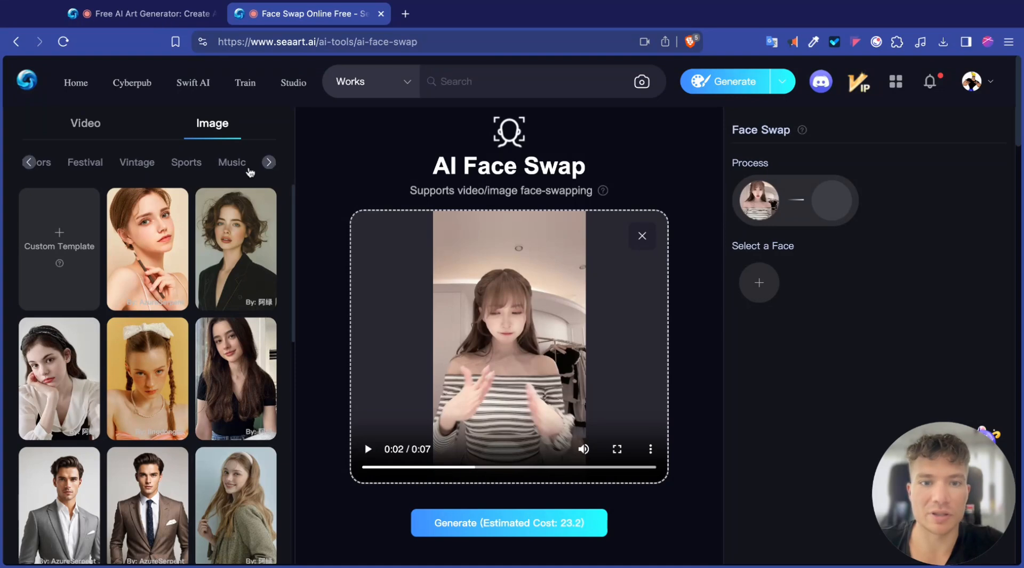
{"action": "left_click", "coordinate": [186, 163]}
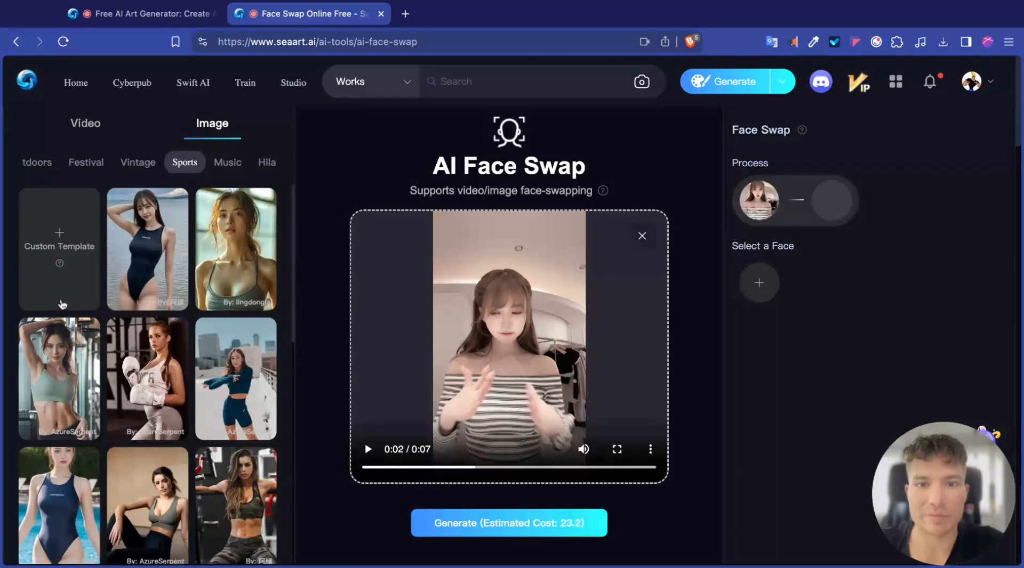
{"action": "scroll", "coordinate": [232, 230], "scroll_direction": "down", "scroll_amount": 3}
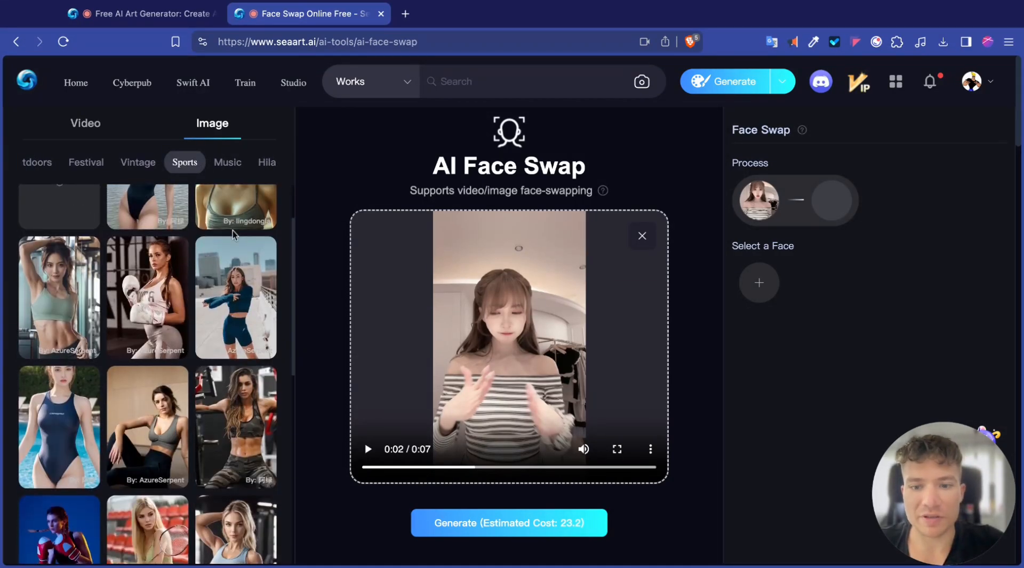
{"action": "scroll", "coordinate": [250, 239], "scroll_direction": "down", "scroll_amount": 3}
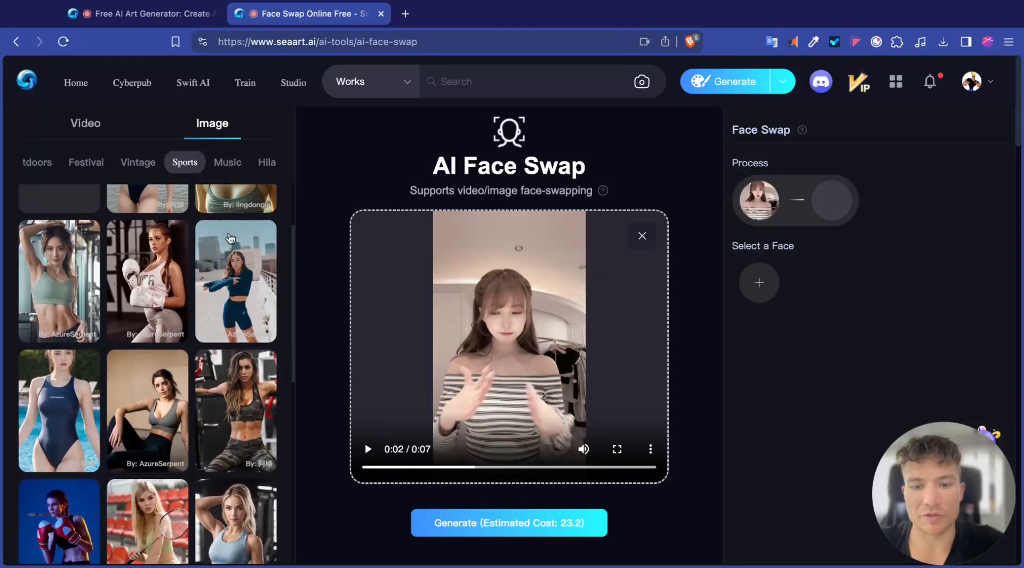
{"action": "scroll", "coordinate": [268, 240], "scroll_direction": "down", "scroll_amount": 1}
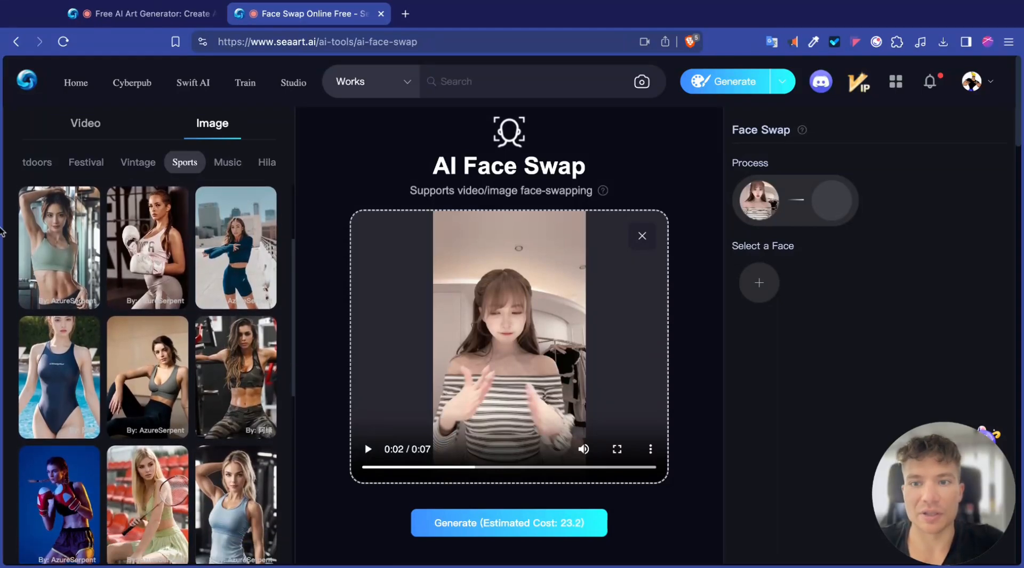
{"action": "scroll", "coordinate": [54, 228], "scroll_direction": "up", "scroll_amount": 3}
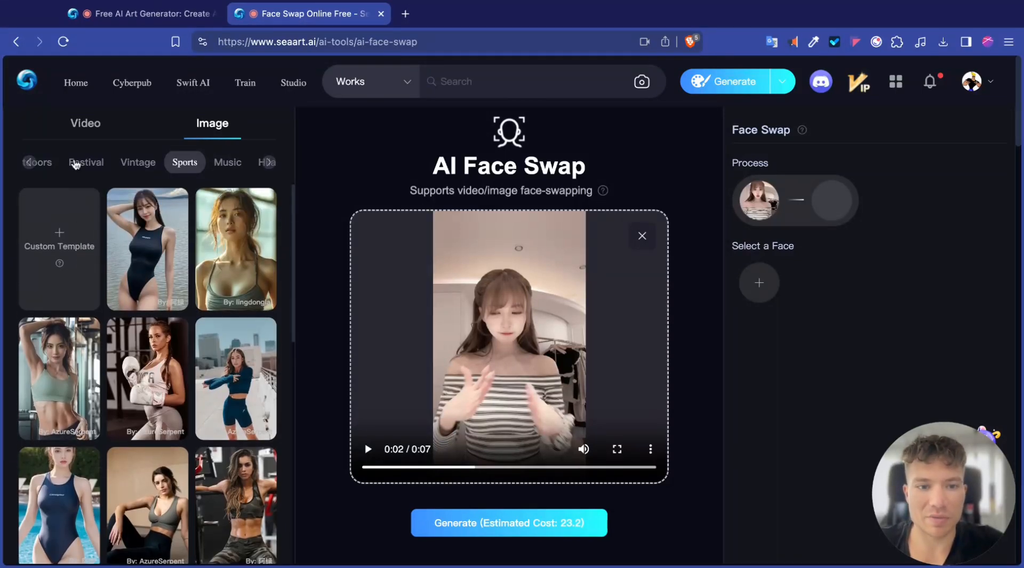
{"action": "left_click", "coordinate": [47, 168]}
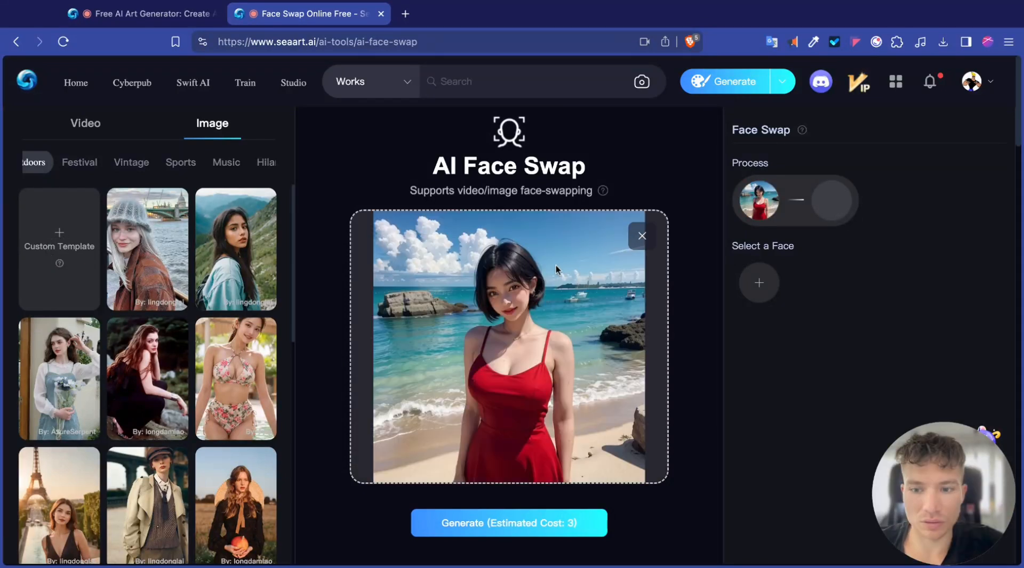
Add the short-haired woman's portrait as the face and generate a swap onto the red-dress beach image.
{"action": "left_click", "coordinate": [764, 283]}
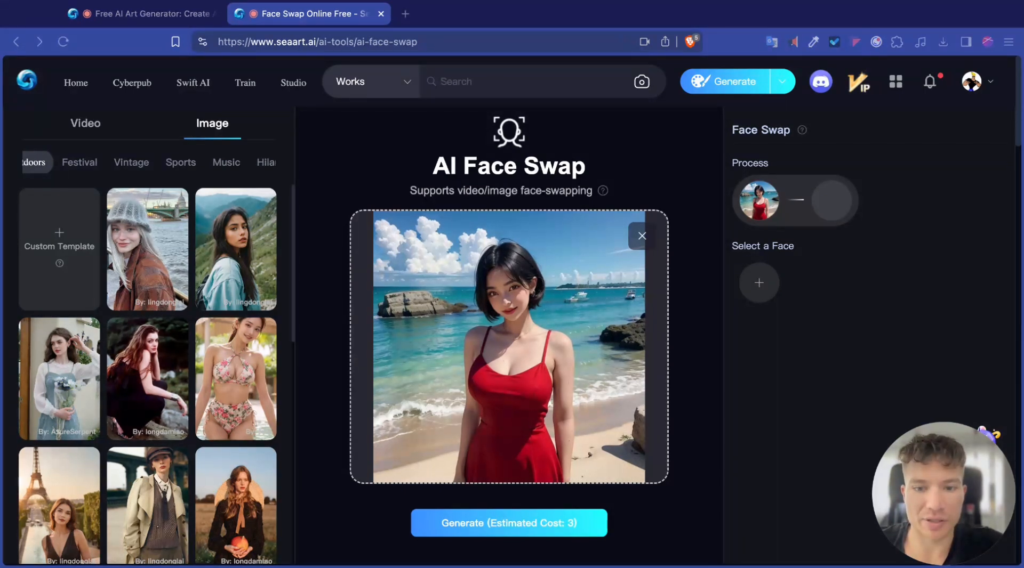
{"action": "left_click", "coordinate": [662, 212]}
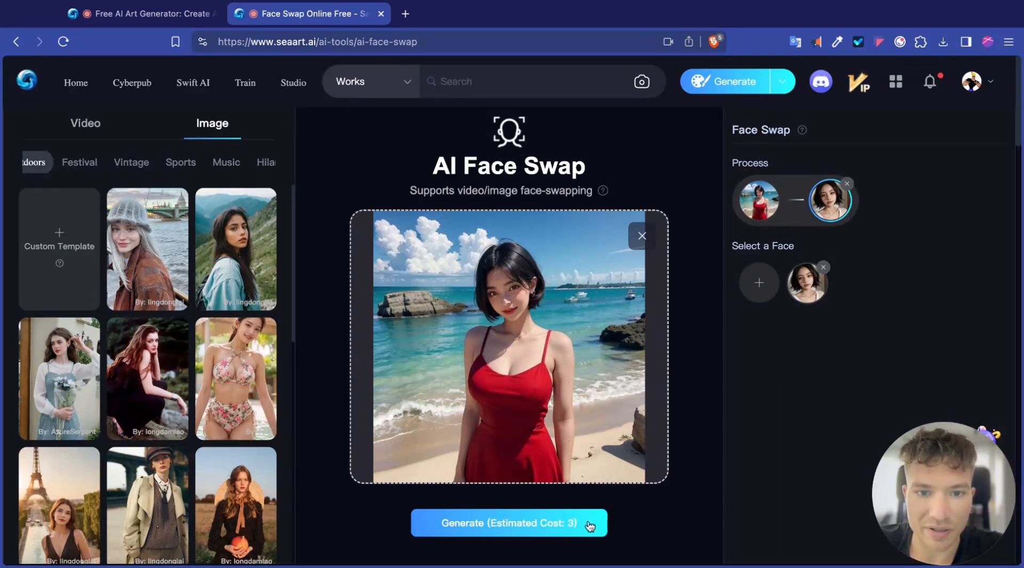
{"action": "left_click", "coordinate": [522, 530]}
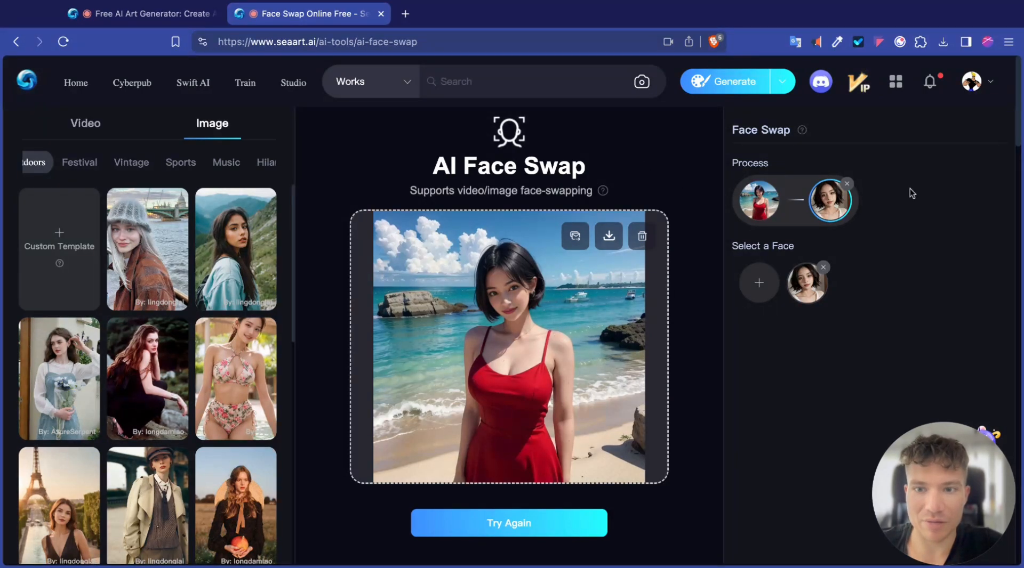
Compare the beach face swap result with the source face up close and download the image.
{"action": "scroll", "coordinate": [822, 210], "scroll_direction": "up", "scroll_amount": 5}
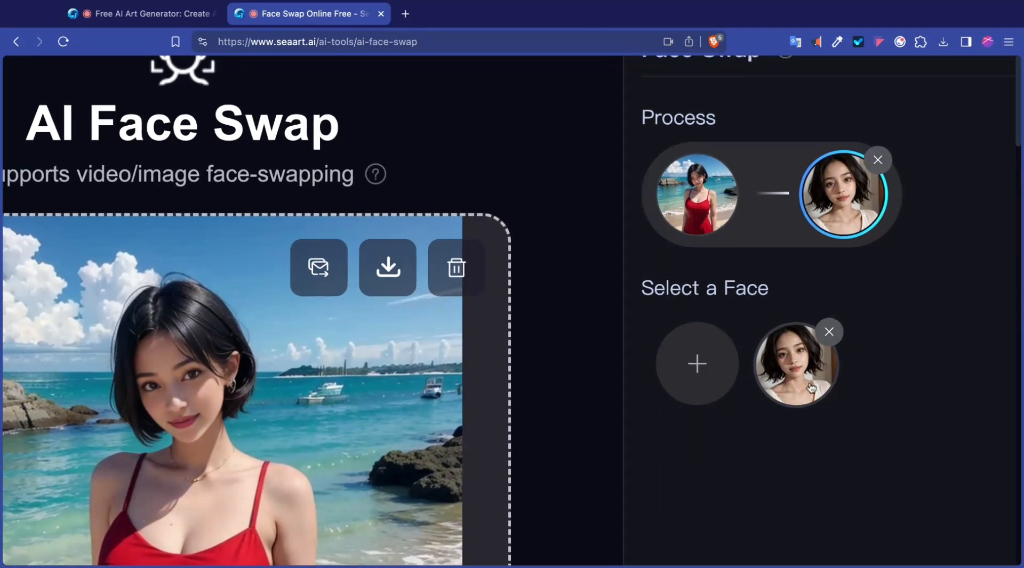
{"action": "scroll", "coordinate": [879, 404], "scroll_direction": "down", "scroll_amount": 5}
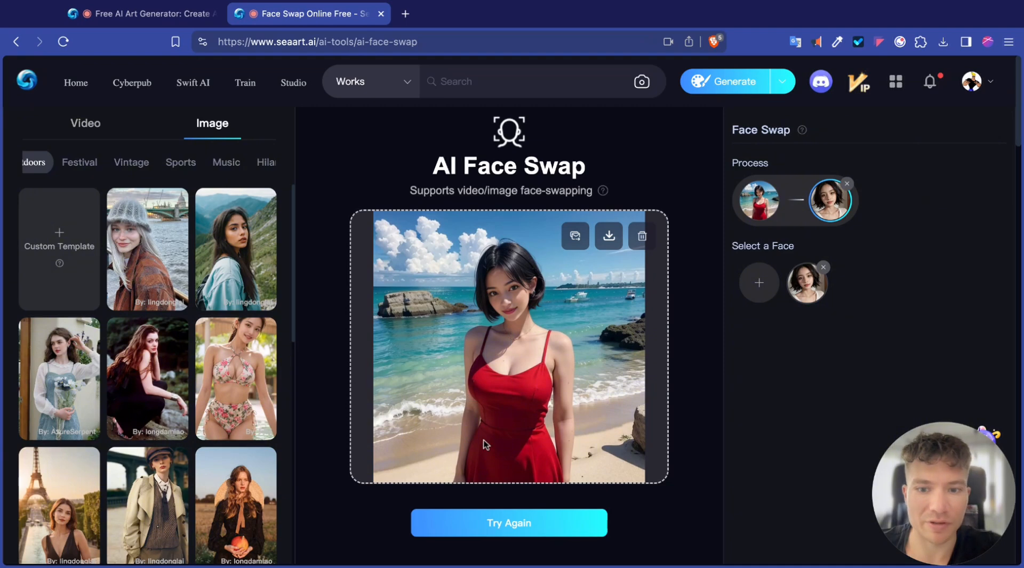
{"action": "scroll", "coordinate": [459, 438], "scroll_direction": "down", "scroll_amount": 5}
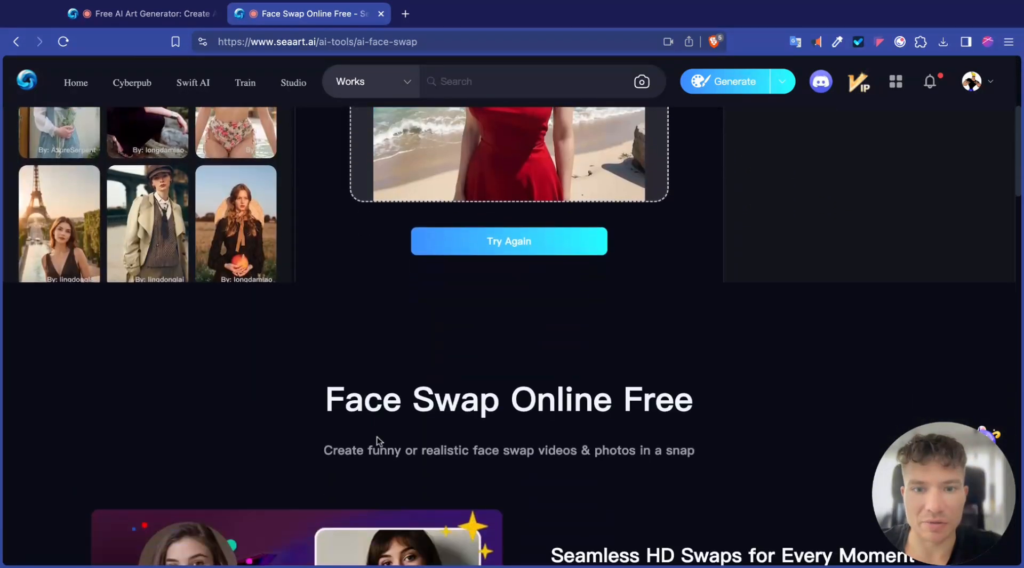
{"action": "scroll", "coordinate": [213, 434], "scroll_direction": "up", "scroll_amount": 5}
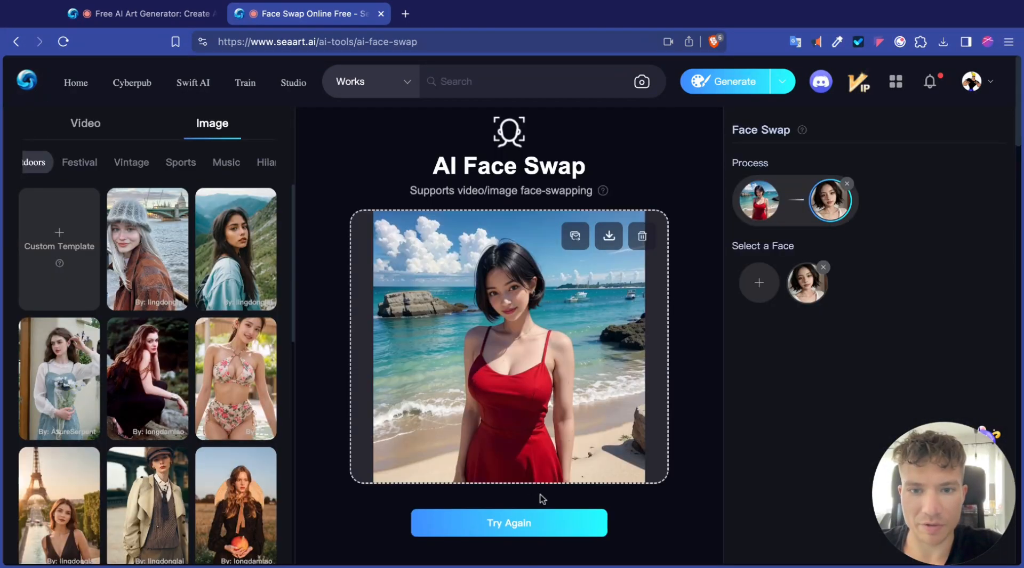
{"action": "left_click", "coordinate": [608, 236]}
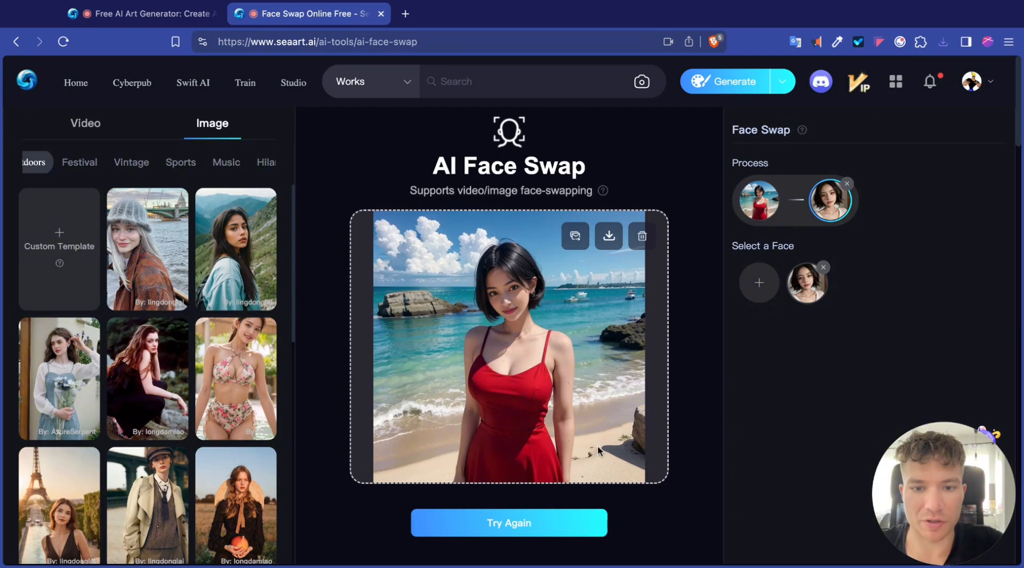
Delete the finished beach face swap result from the preview area.
{"action": "scroll", "coordinate": [68, 332], "scroll_direction": "down", "scroll_amount": 5}
{"action": "scroll", "coordinate": [338, 333], "scroll_direction": "up", "scroll_amount": 5}
{"action": "scroll", "coordinate": [346, 334], "scroll_direction": "down", "scroll_amount": 5}
{"action": "scroll", "coordinate": [579, 326], "scroll_direction": "up", "scroll_amount": 7}
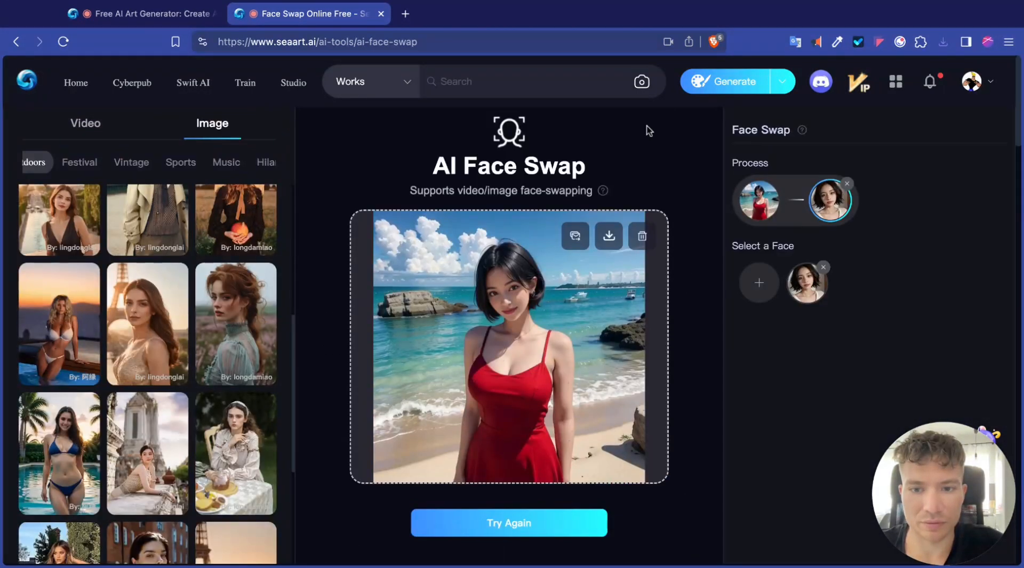
{"action": "left_click", "coordinate": [641, 236]}
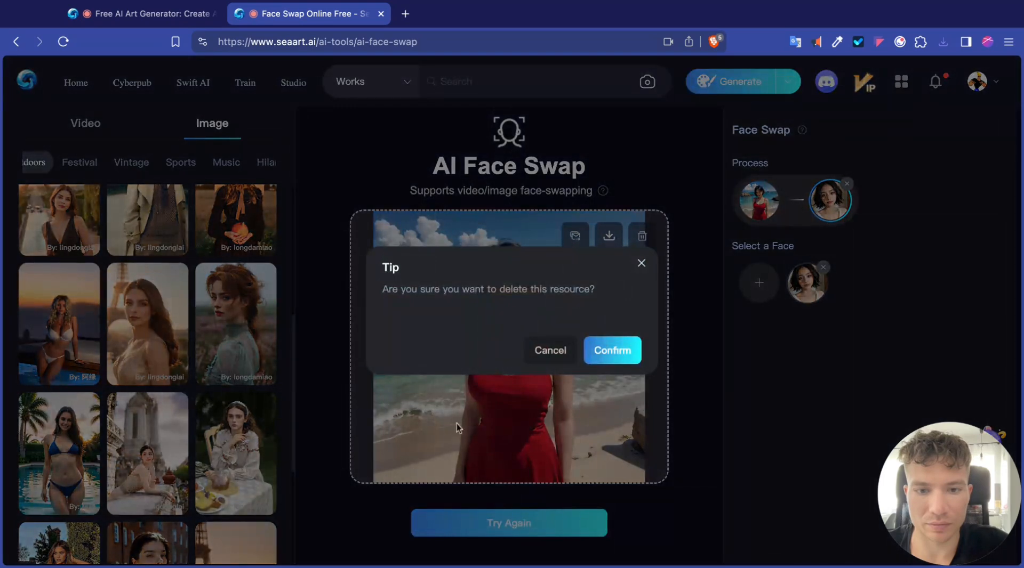
{"action": "left_click", "coordinate": [603, 353]}
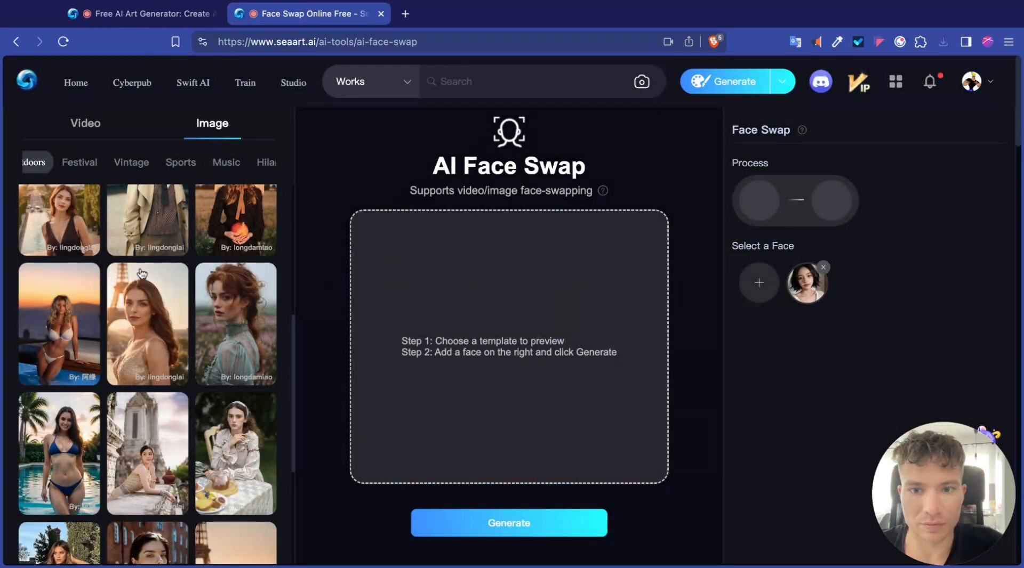
Generate a swap of the existing portrait face onto the custom image of the woman on a bicycle and download it.
{"action": "scroll", "coordinate": [93, 237], "scroll_direction": "up", "scroll_amount": 5}
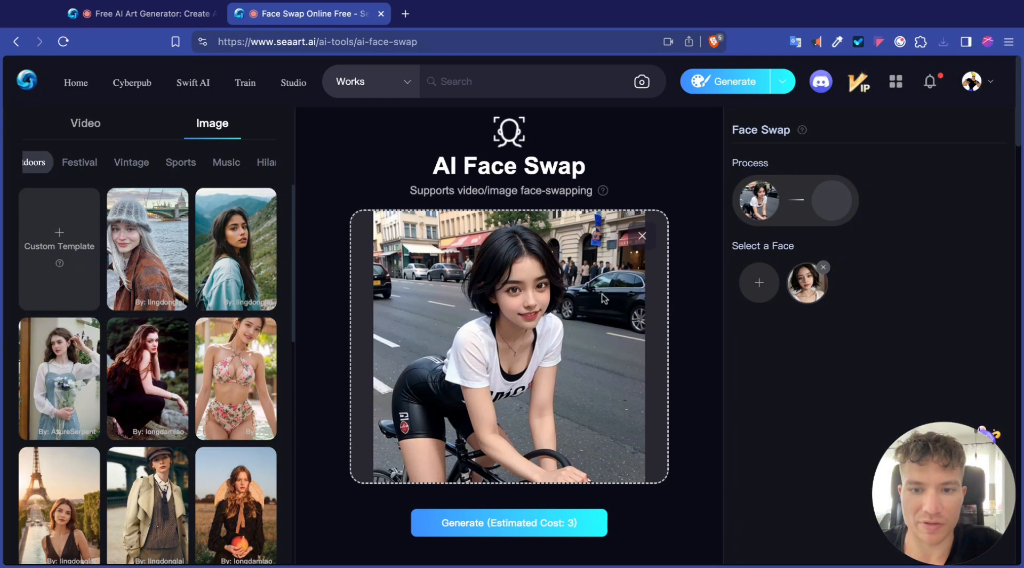
{"action": "left_click", "coordinate": [801, 290]}
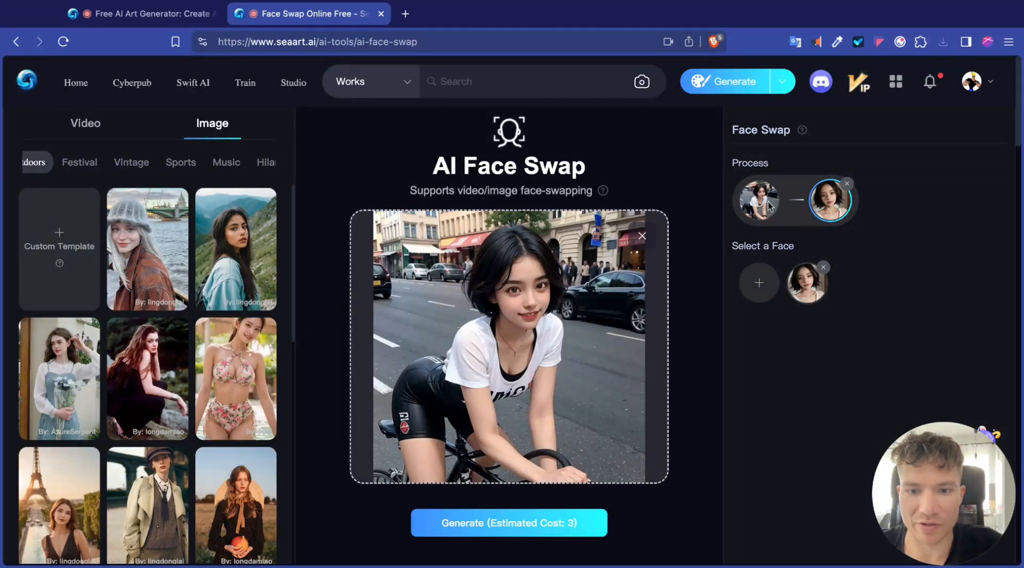
{"action": "scroll", "coordinate": [525, 405], "scroll_direction": "down", "scroll_amount": 1}
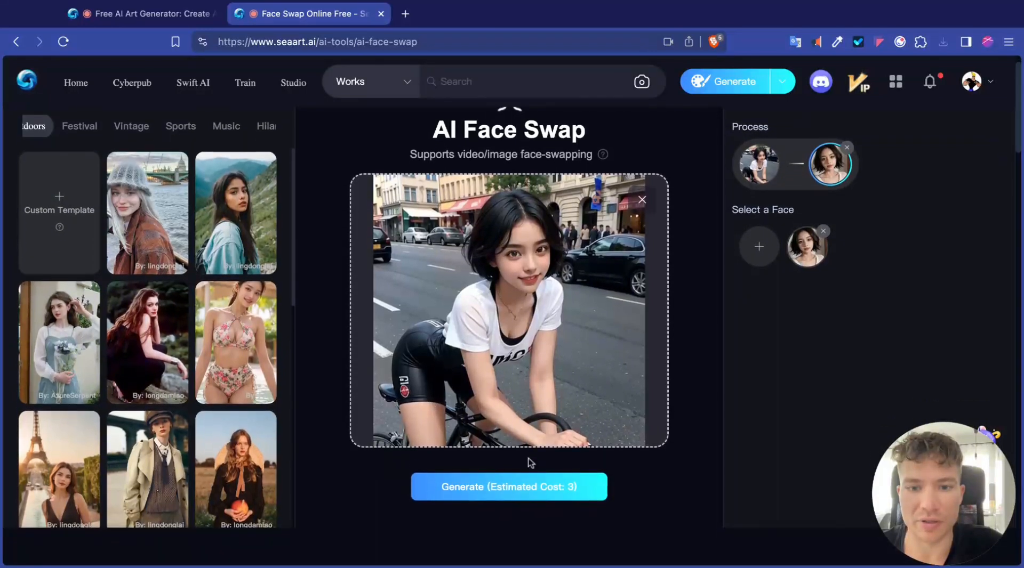
{"action": "left_click", "coordinate": [506, 494]}
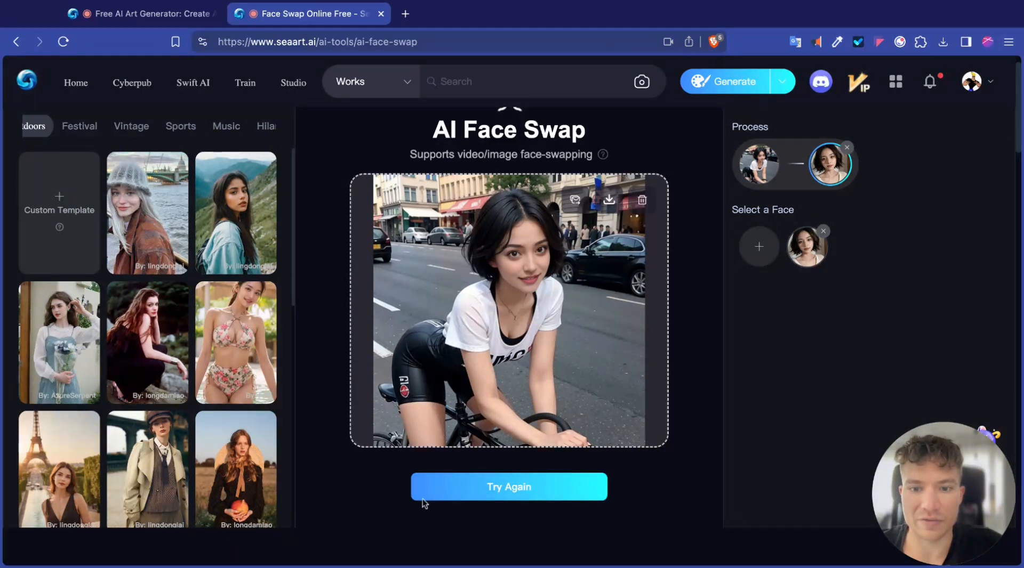
{"action": "left_click", "coordinate": [609, 202]}
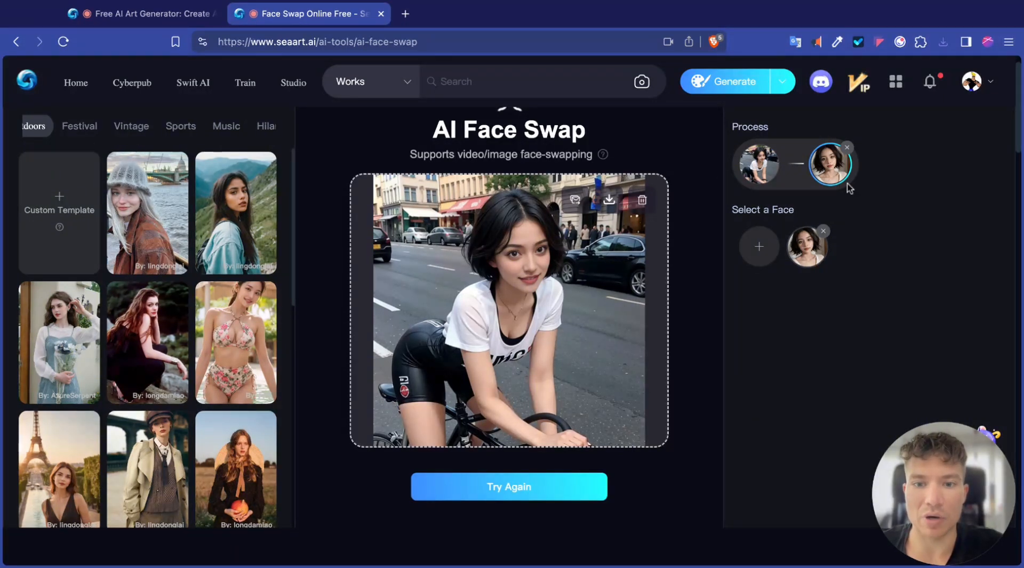
{"action": "scroll", "coordinate": [452, 311], "scroll_direction": "down", "scroll_amount": 1}
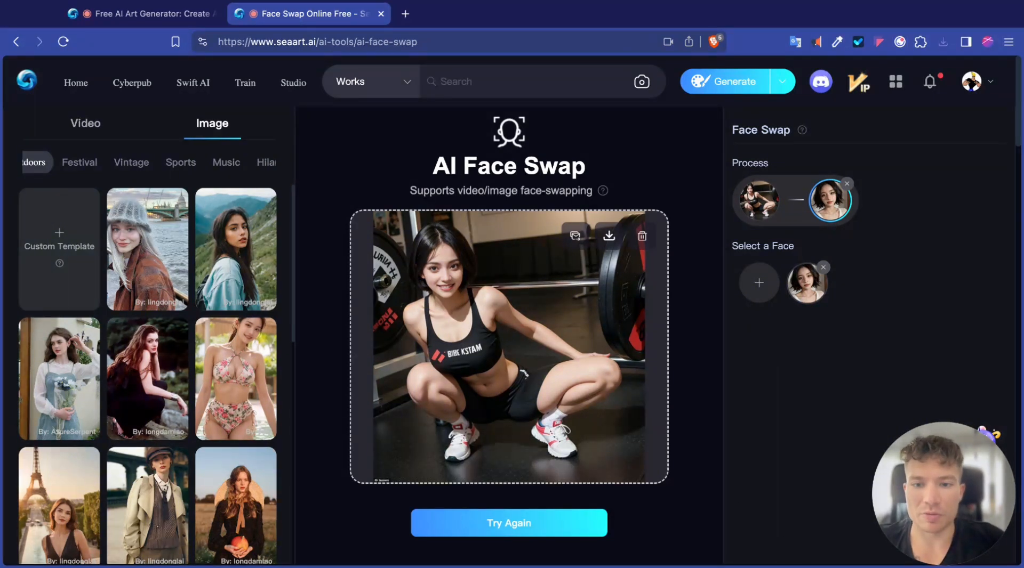
{"action": "left_click_drag", "start_coordinate": [987, 488], "coordinate": [973, 442]}
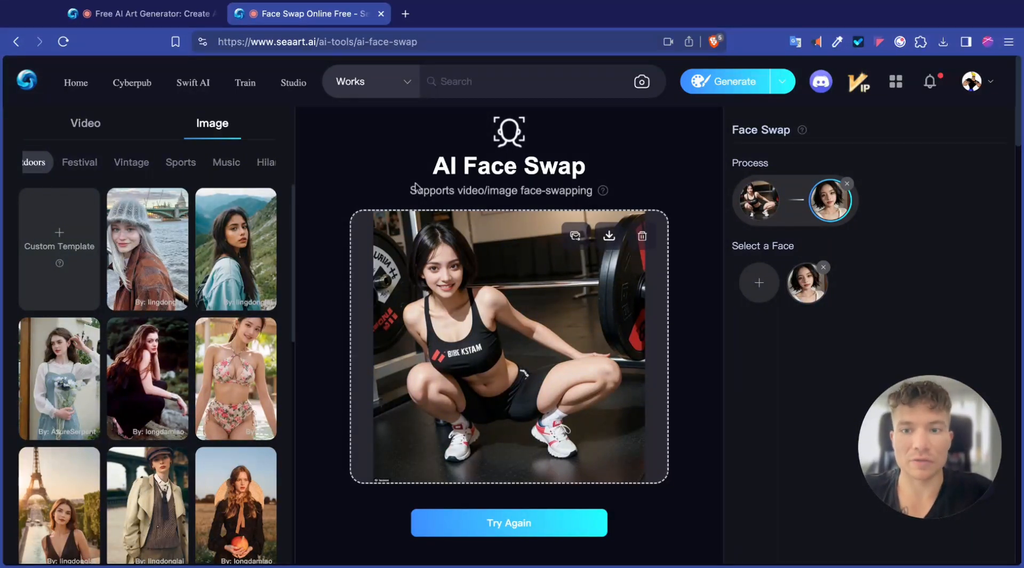
{"action": "mouse_move", "coordinate": [50, 164]}
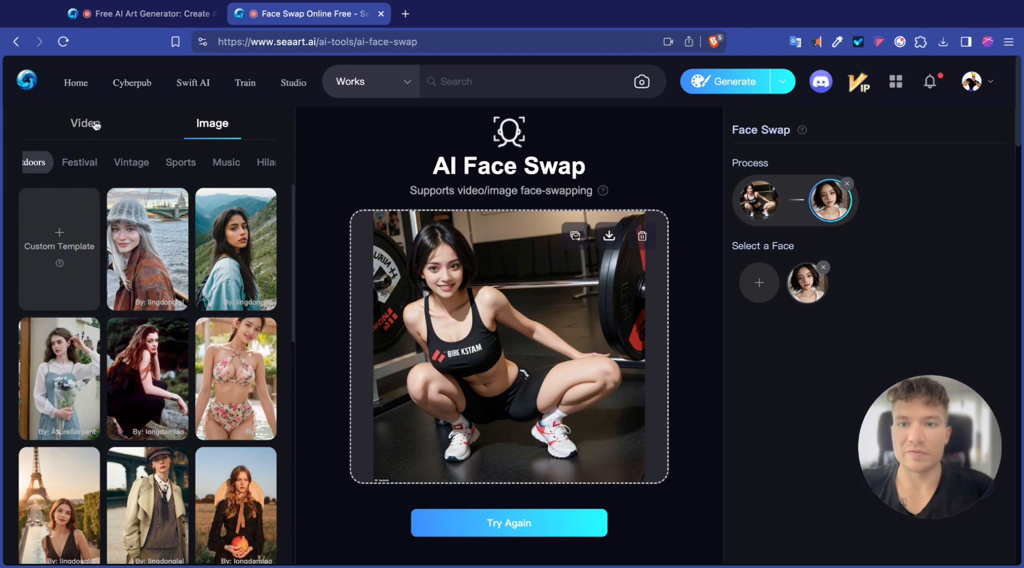
Return to the LoRA training page and review the model effect preview prompts, base model, repeat and epoch settings.
{"action": "left_click", "coordinate": [161, 16]}
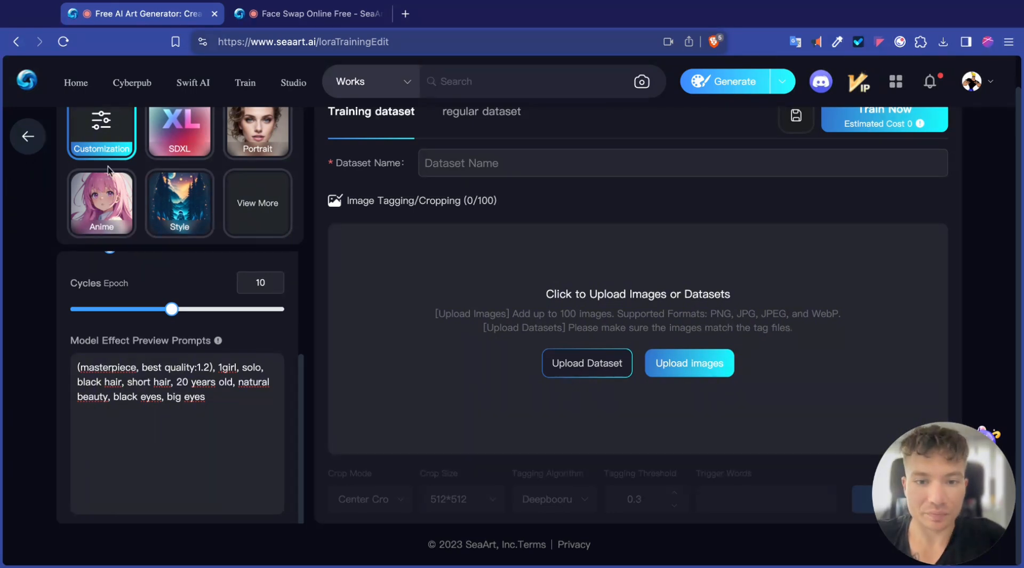
{"action": "scroll", "coordinate": [99, 167], "scroll_direction": "up", "scroll_amount": 1}
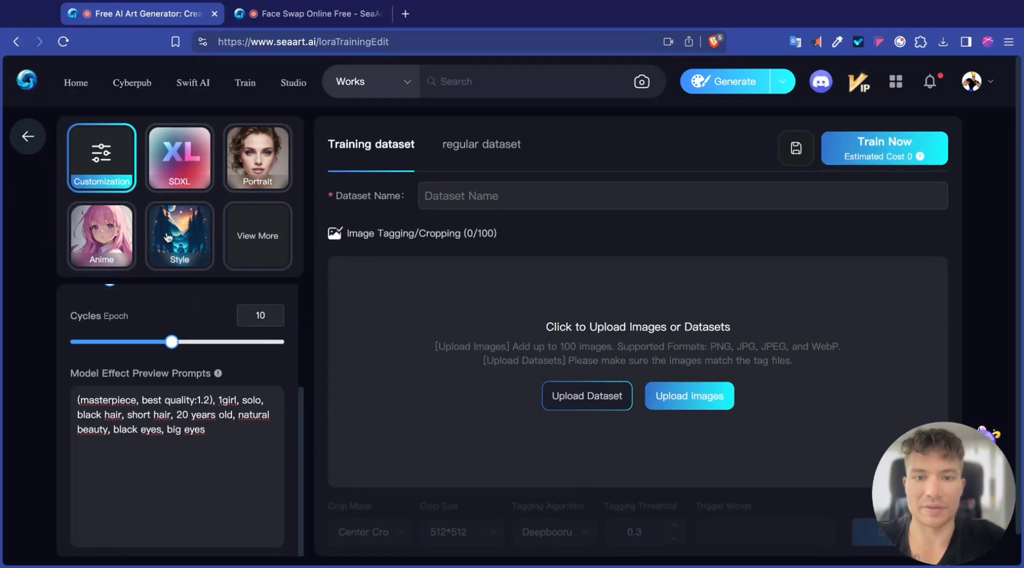
{"action": "scroll", "coordinate": [166, 236], "scroll_direction": "down", "scroll_amount": 1}
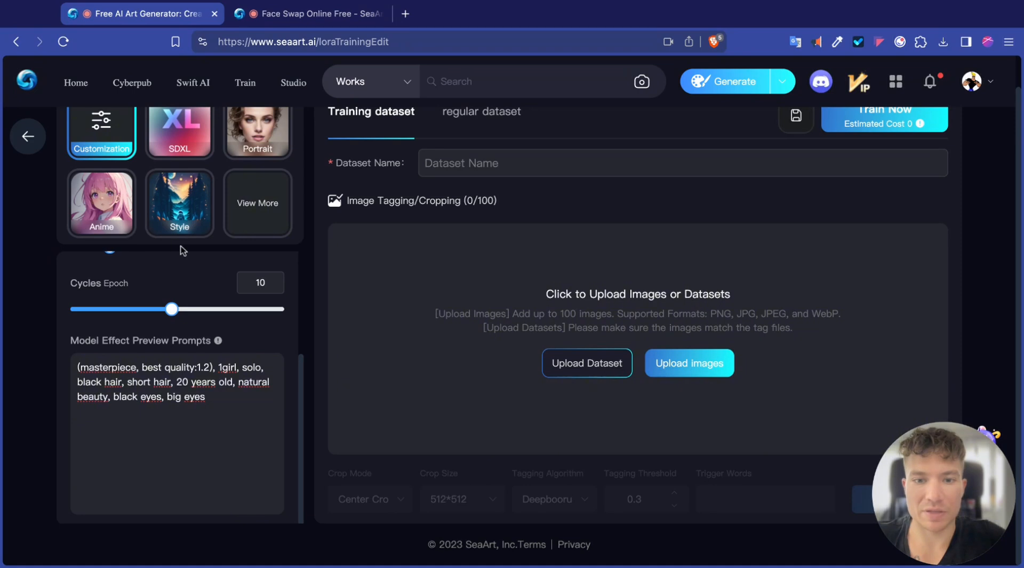
{"action": "scroll", "coordinate": [184, 253], "scroll_direction": "up", "scroll_amount": 1}
{"action": "scroll", "coordinate": [184, 283], "scroll_direction": "down", "scroll_amount": 1}
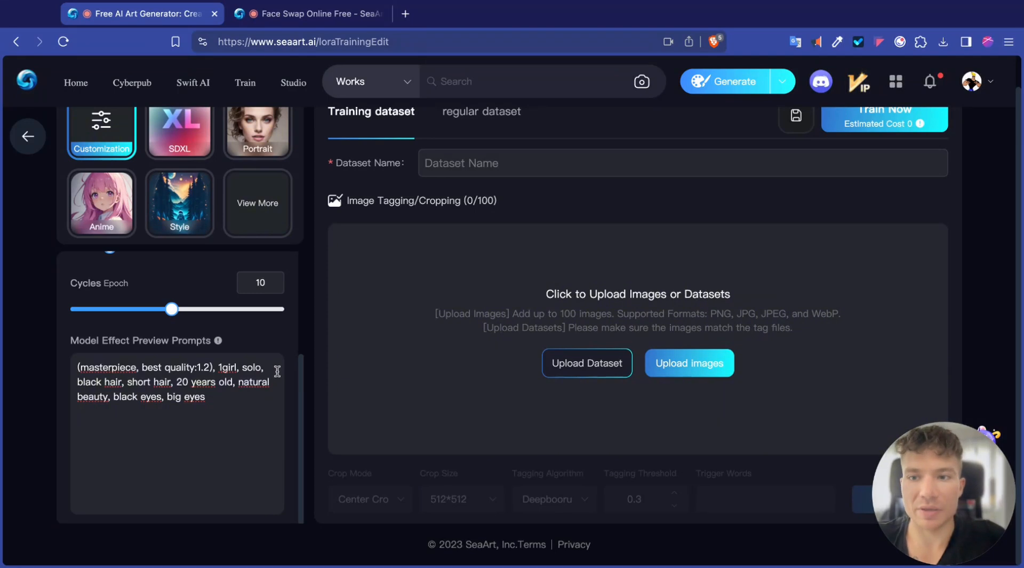
{"action": "left_click_drag", "start_coordinate": [265, 368], "coordinate": [189, 367]}
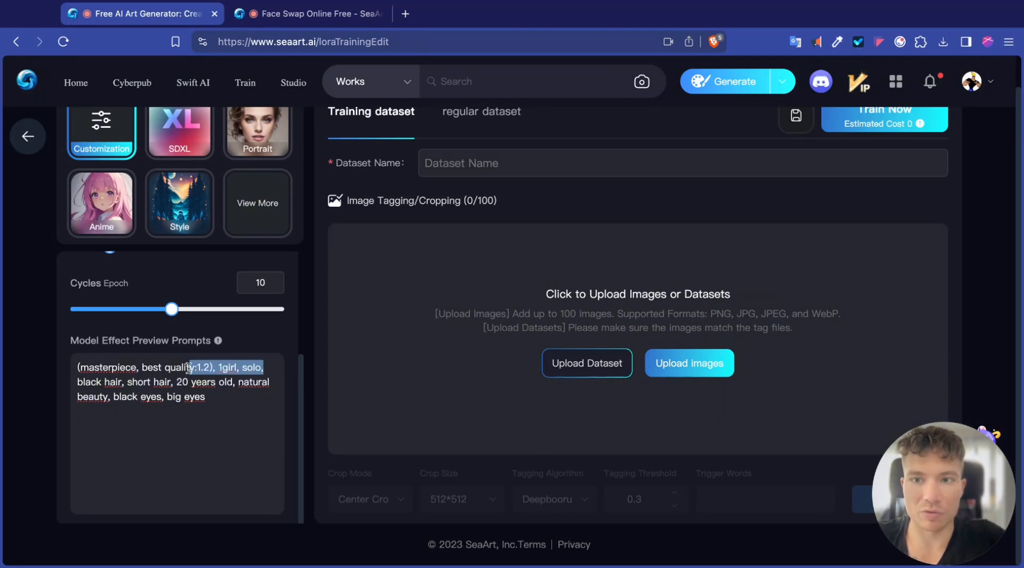
{"action": "left_click_drag", "start_coordinate": [105, 382], "coordinate": [164, 382]}
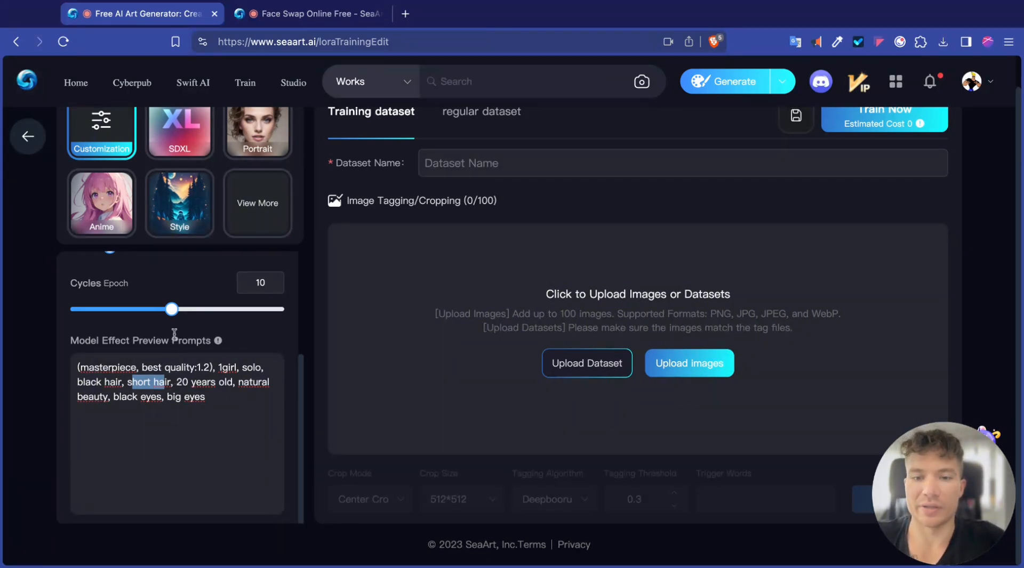
{"action": "scroll", "coordinate": [156, 308], "scroll_direction": "up", "scroll_amount": 5}
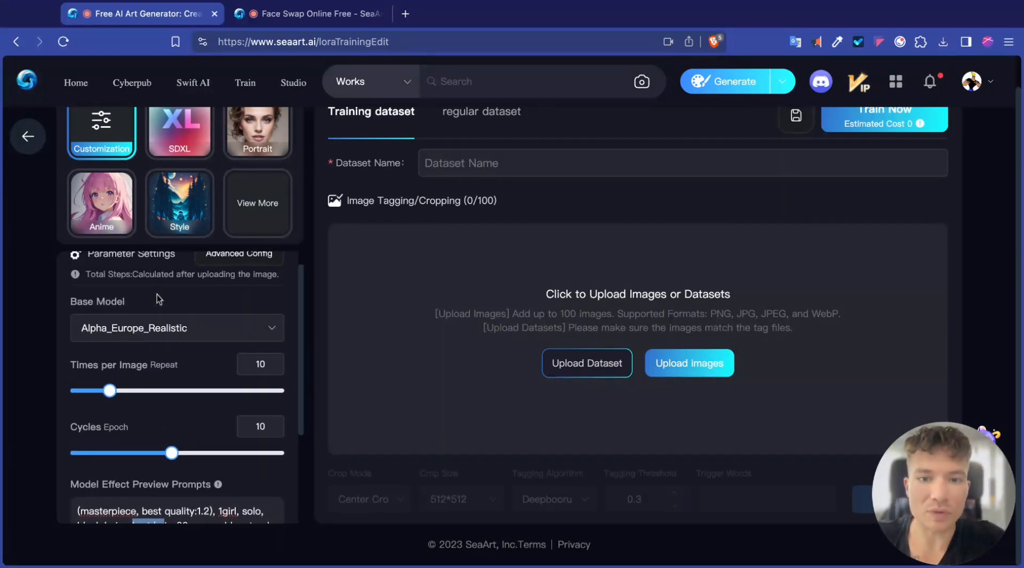
{"action": "scroll", "coordinate": [158, 301], "scroll_direction": "up", "scroll_amount": 1}
{"action": "scroll", "coordinate": [133, 314], "scroll_direction": "down", "scroll_amount": 1}
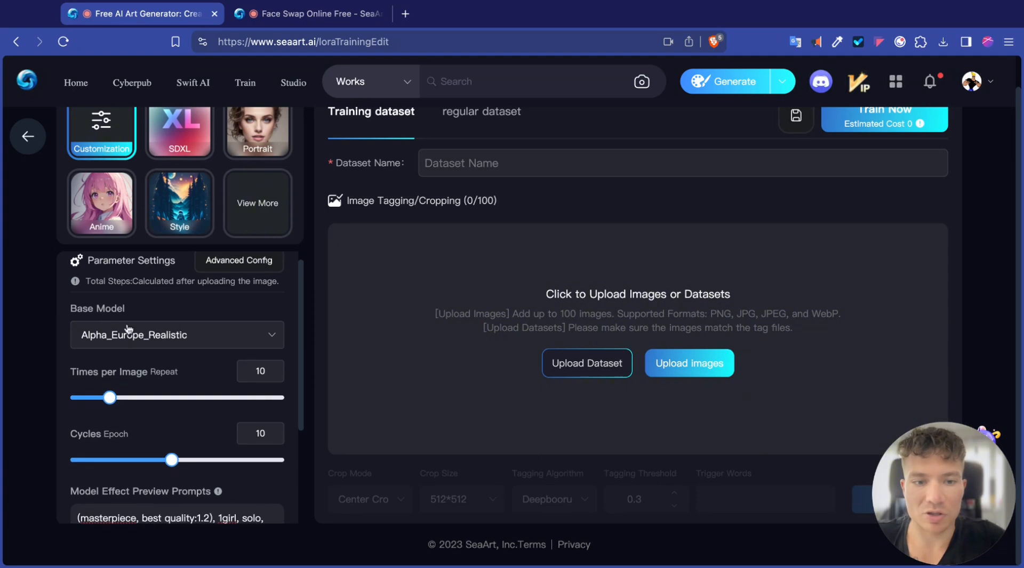
Browse the available base model checkpoints by category, including Woman, Pony and Character, and close the selection without choosing one.
{"action": "left_click", "coordinate": [183, 336]}
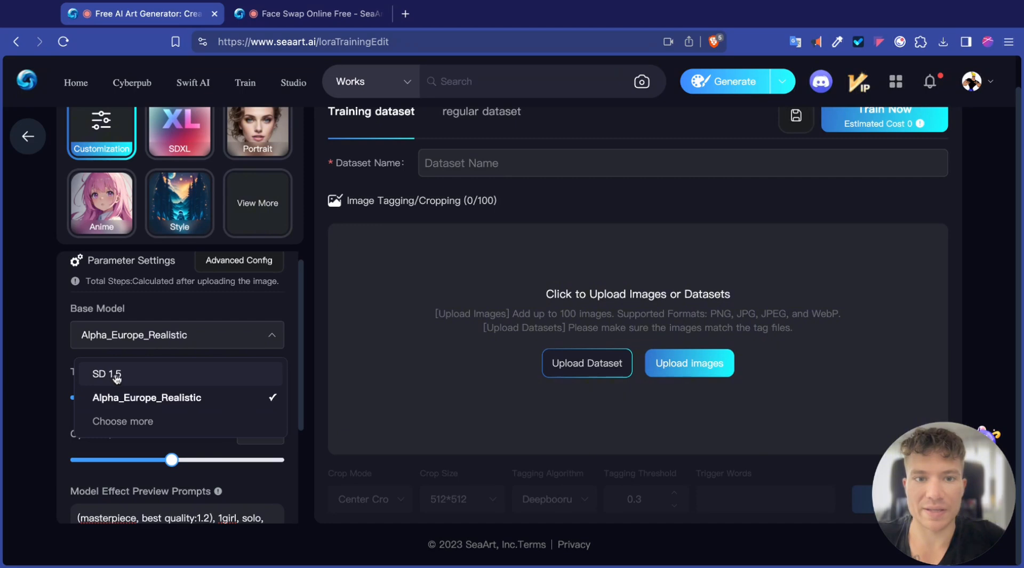
{"action": "left_click", "coordinate": [111, 422]}
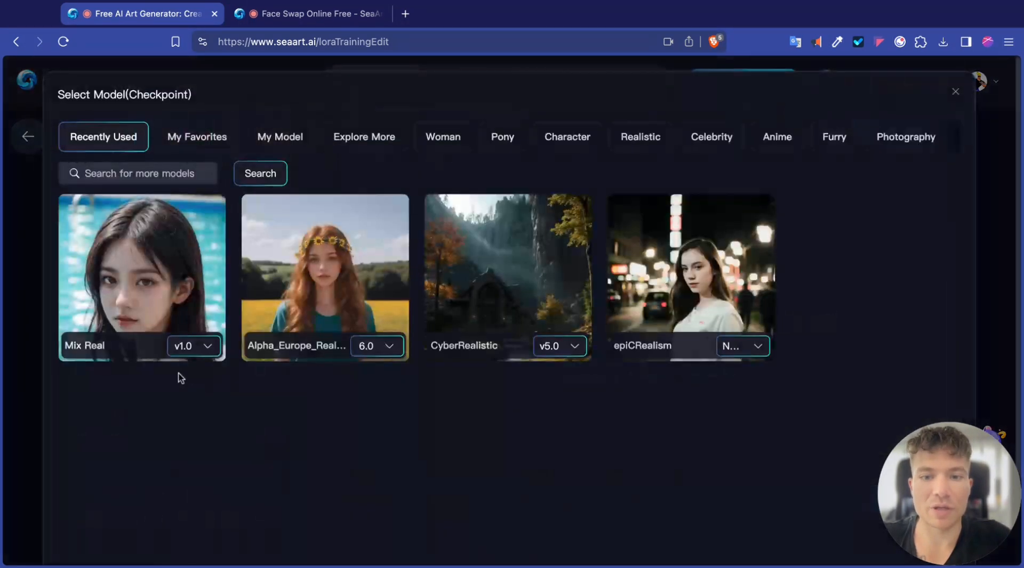
{"action": "mouse_move", "coordinate": [171, 349]}
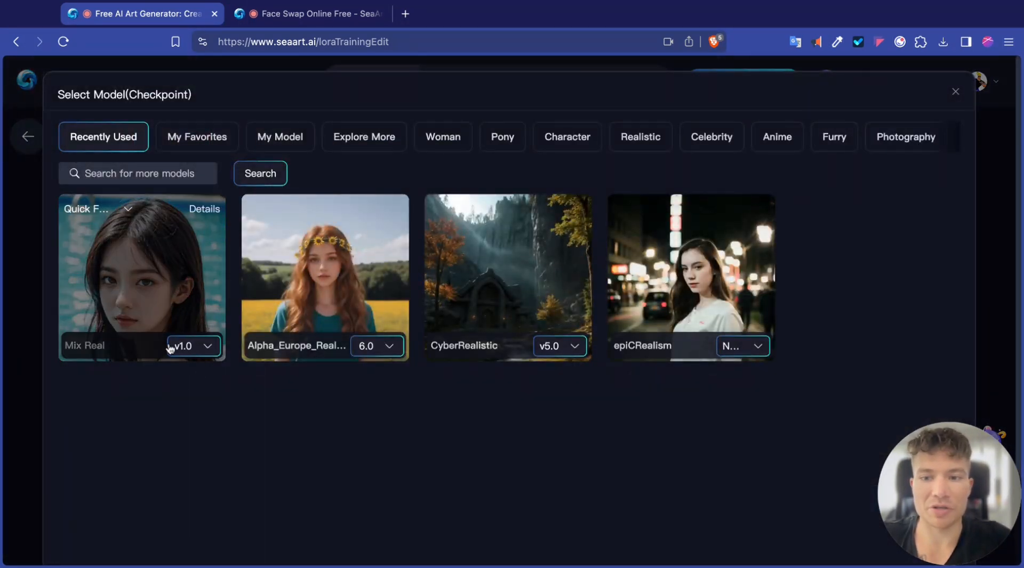
{"action": "left_click", "coordinate": [221, 137]}
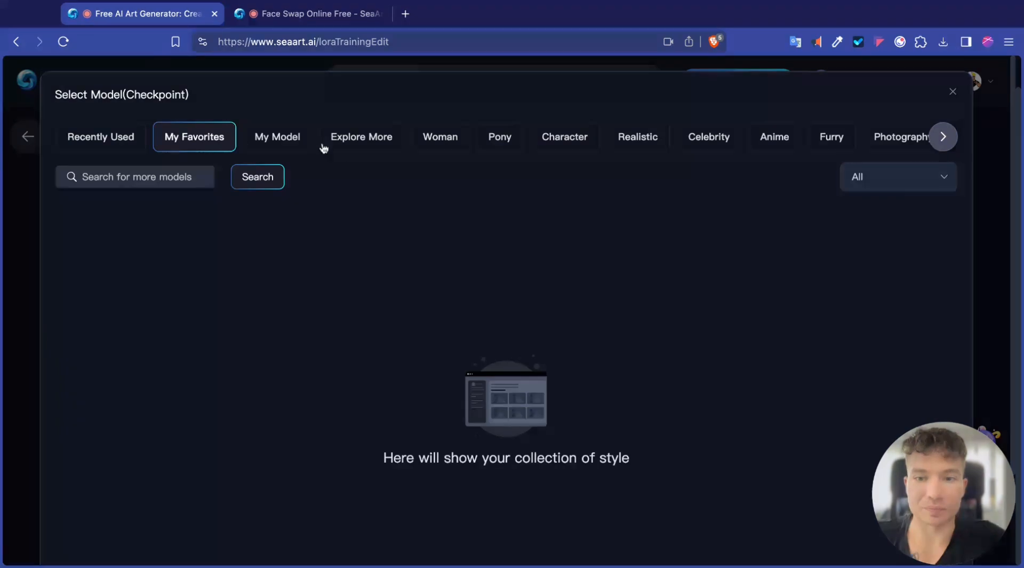
{"action": "left_click", "coordinate": [299, 140]}
{"action": "left_click", "coordinate": [362, 138]}
{"action": "left_click", "coordinate": [444, 137]}
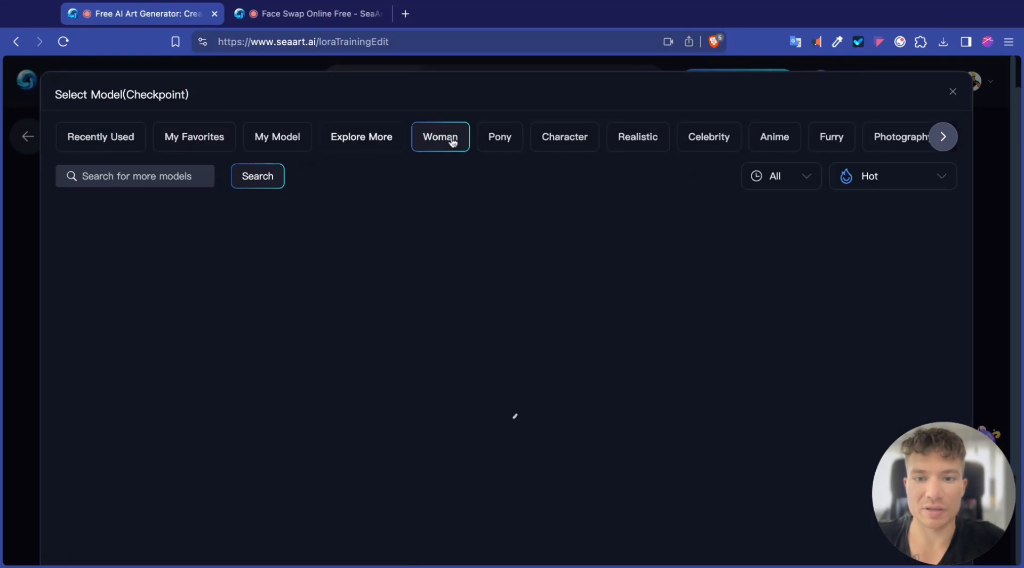
{"action": "left_click", "coordinate": [498, 139]}
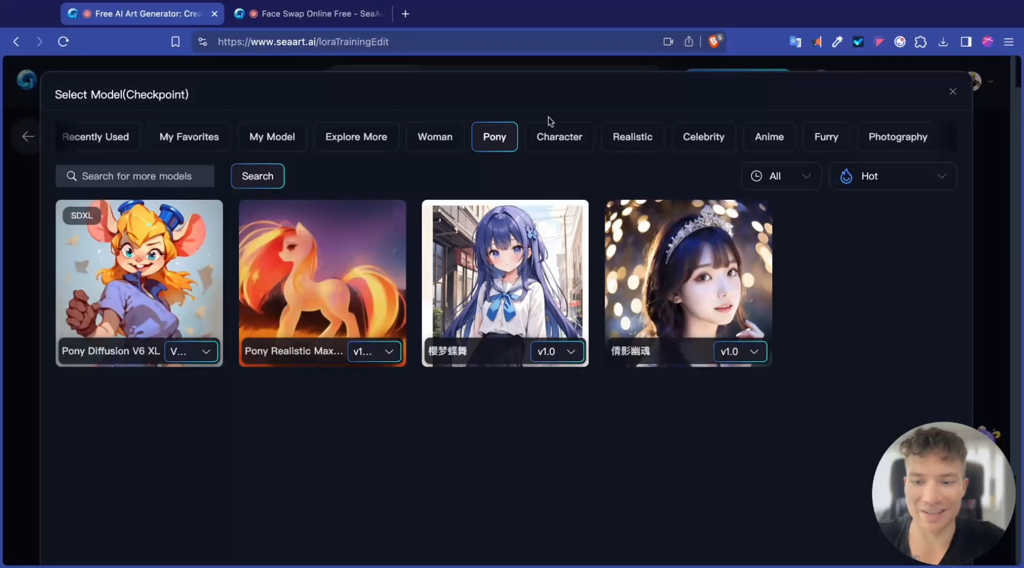
{"action": "left_click", "coordinate": [555, 137]}
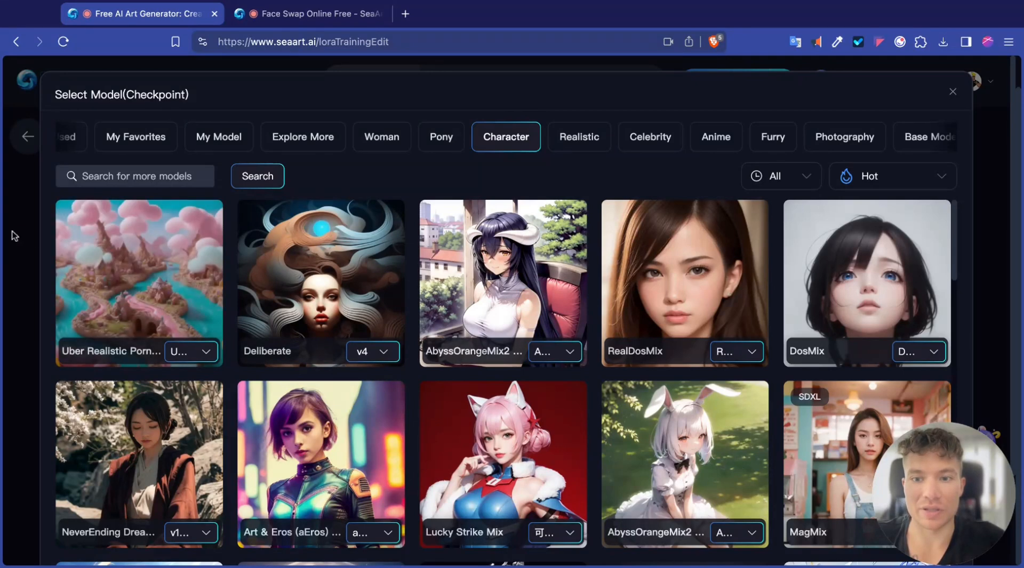
{"action": "left_click", "coordinate": [537, 267]}
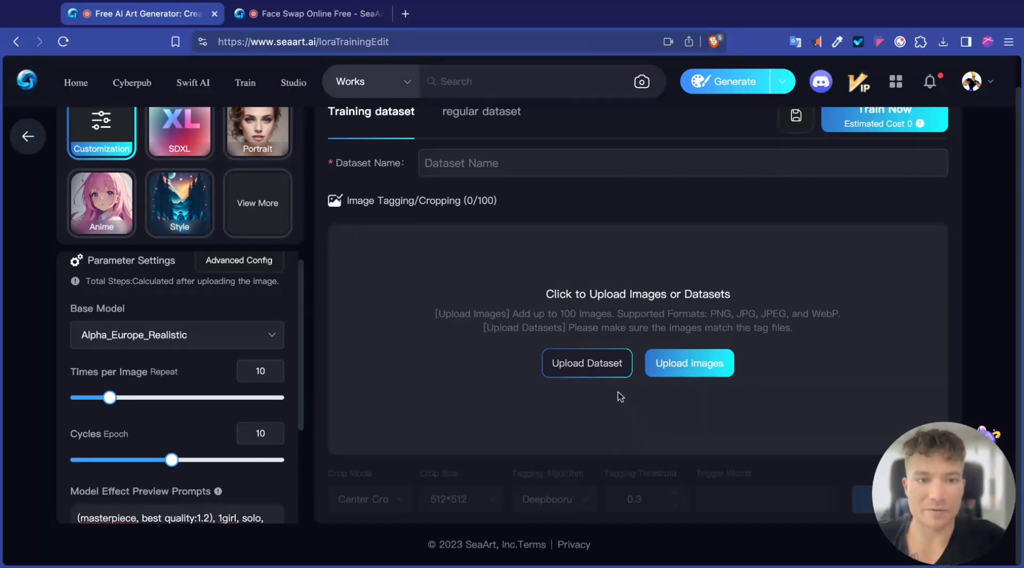
Upload the three face-swapped images and the original portrait to the training dataset.
{"action": "left_click", "coordinate": [678, 366]}
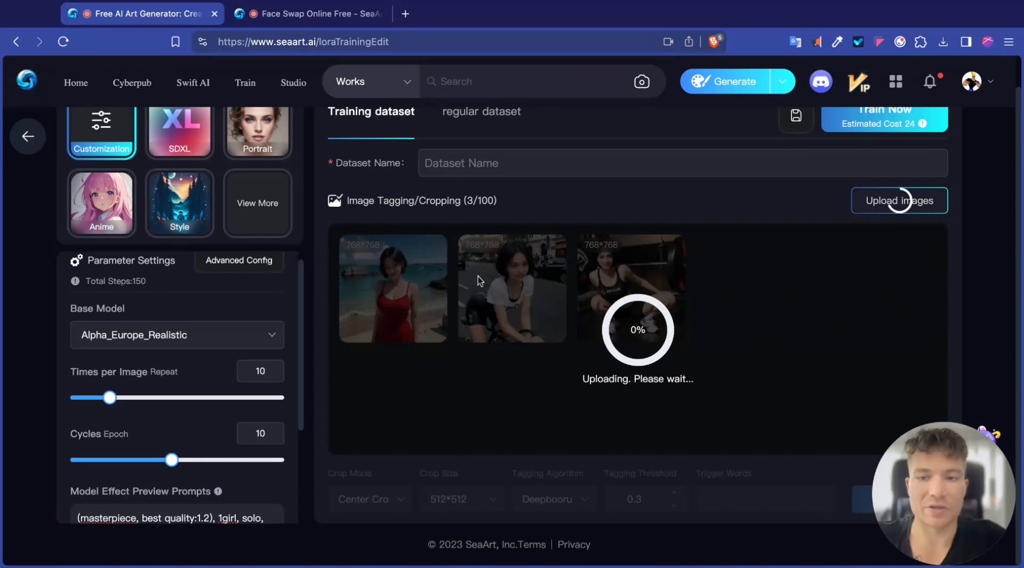
{"action": "scroll", "coordinate": [545, 275], "scroll_direction": "up", "scroll_amount": 1}
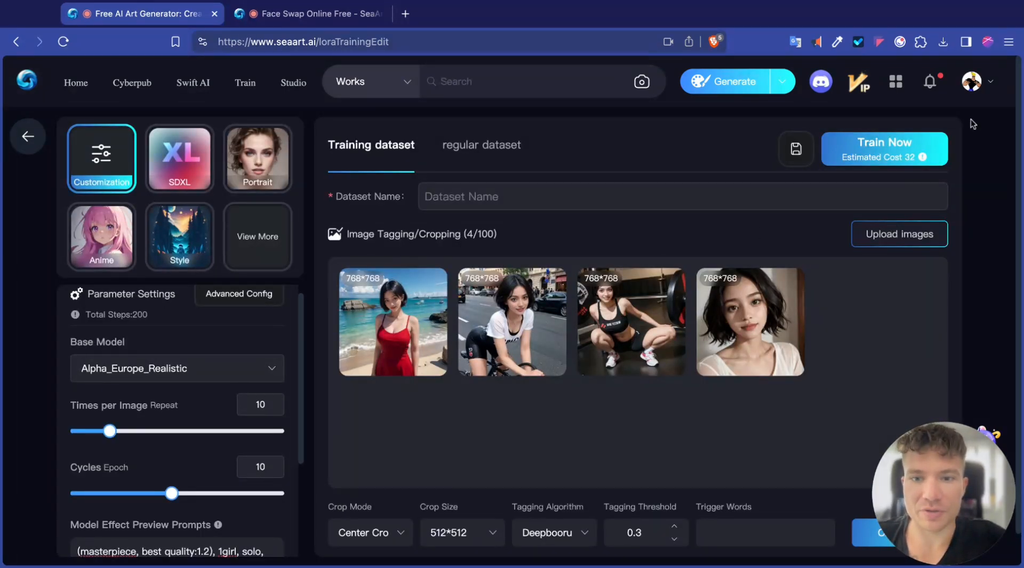
Check the account menu and review the base model, repeat, epoch and preview prompt settings for the training.
{"action": "left_click", "coordinate": [972, 81]}
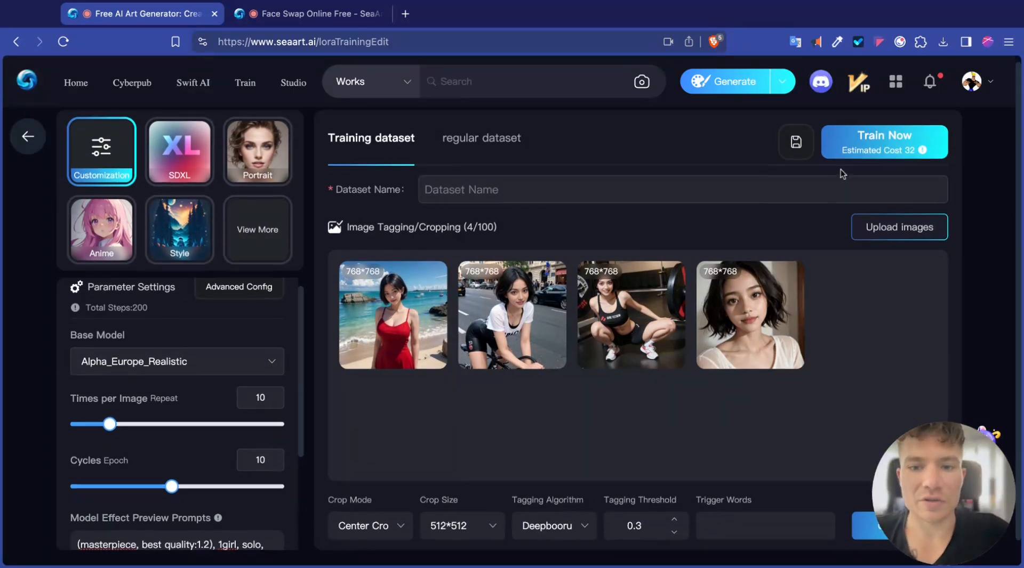
{"action": "scroll", "coordinate": [647, 187], "scroll_direction": "down", "scroll_amount": 1}
{"action": "scroll", "coordinate": [470, 333], "scroll_direction": "up", "scroll_amount": 1}
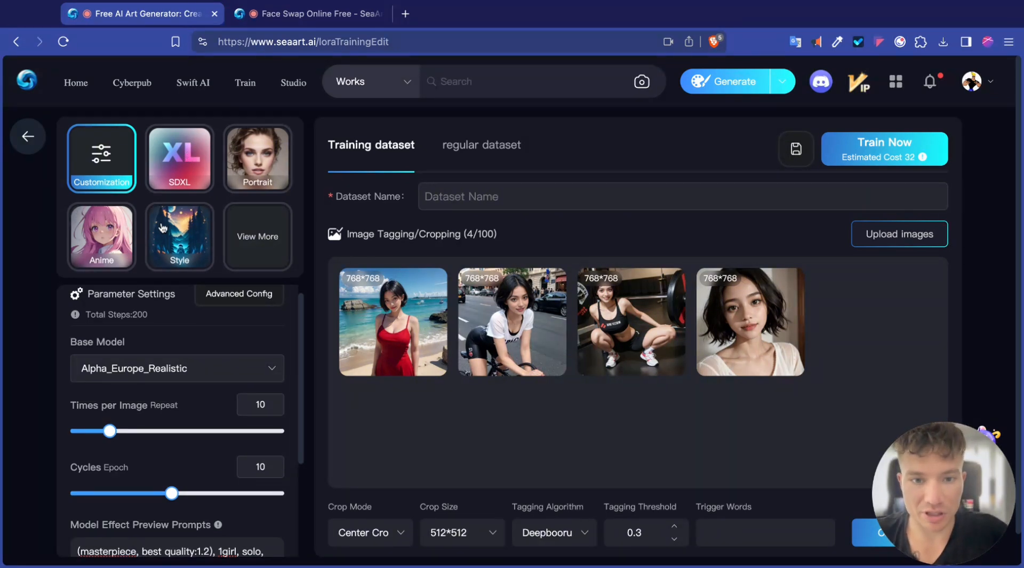
{"action": "scroll", "coordinate": [158, 325], "scroll_direction": "down", "scroll_amount": 2}
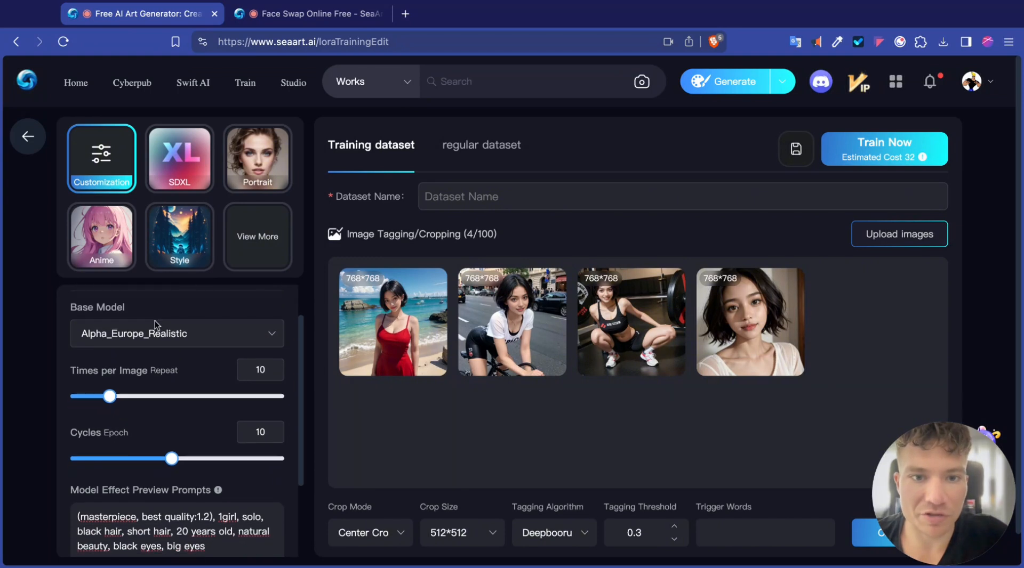
{"action": "scroll", "coordinate": [165, 328], "scroll_direction": "down", "scroll_amount": 5}
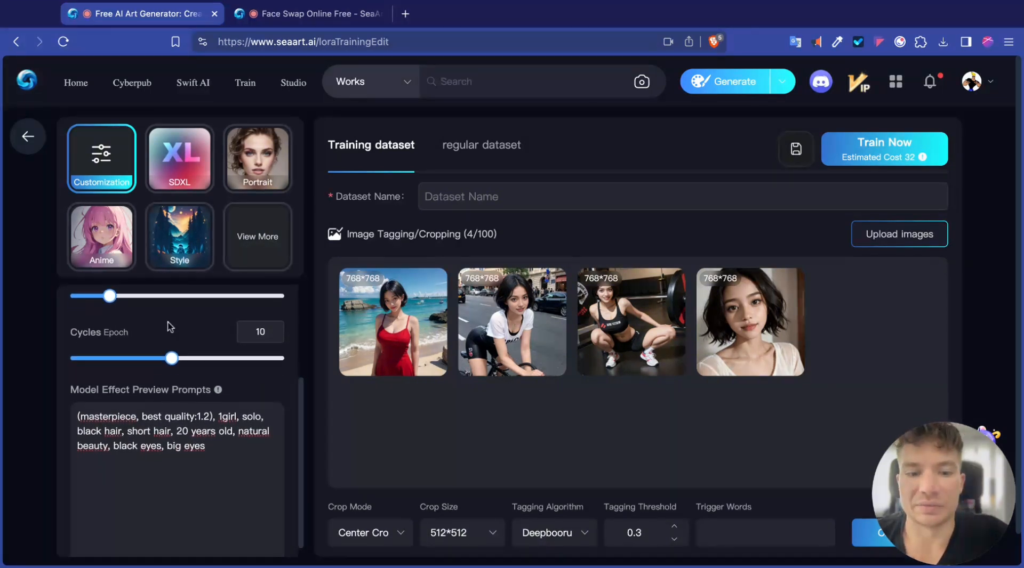
{"action": "scroll", "coordinate": [181, 357], "scroll_direction": "down", "scroll_amount": 1}
{"action": "scroll", "coordinate": [197, 421], "scroll_direction": "down", "scroll_amount": 1}
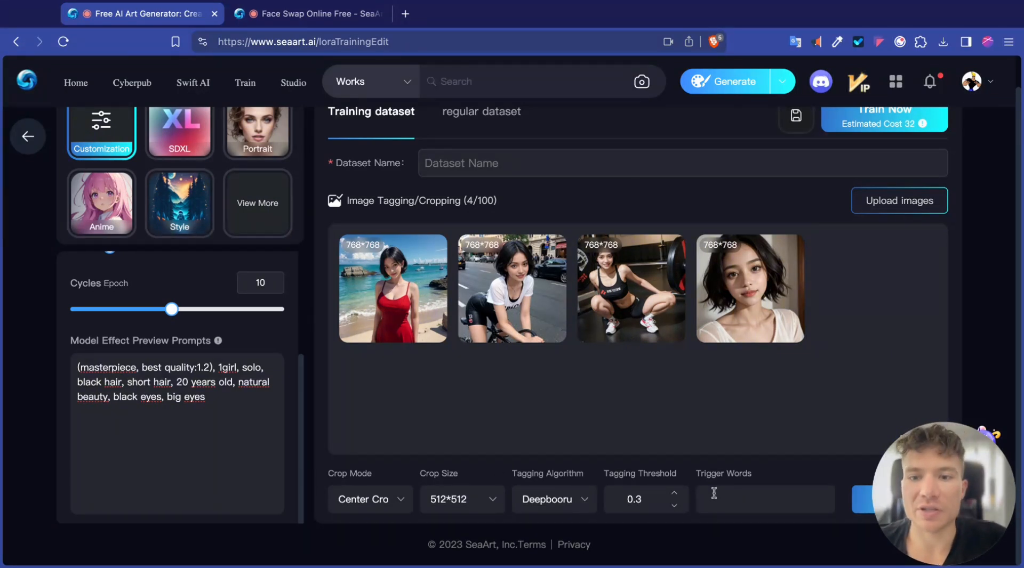
Set the crop mode to Focus Crop and keep the crop size at 512*512.
{"action": "left_click", "coordinate": [391, 501]}
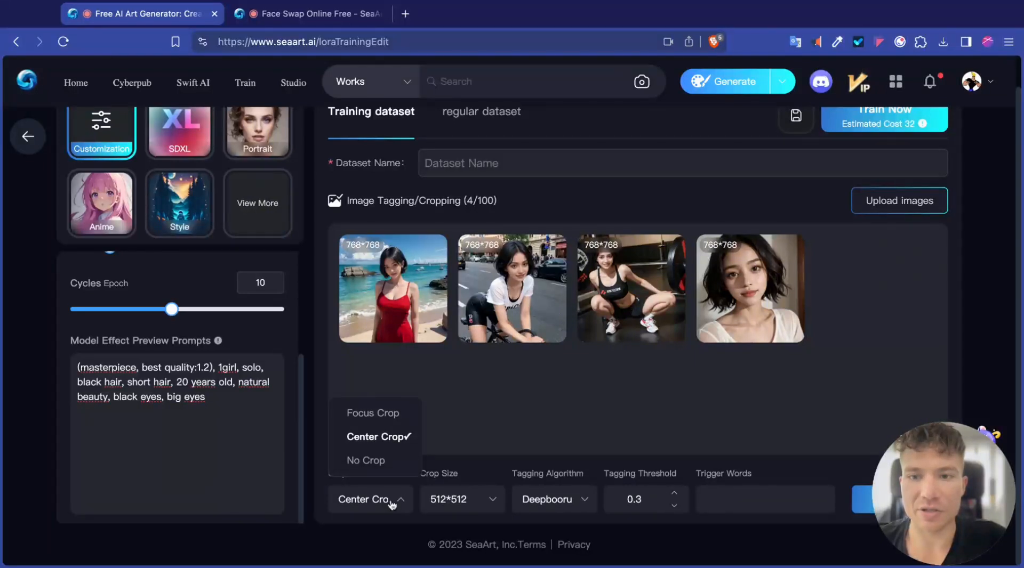
{"action": "left_click", "coordinate": [377, 415]}
{"action": "left_click", "coordinate": [472, 513]}
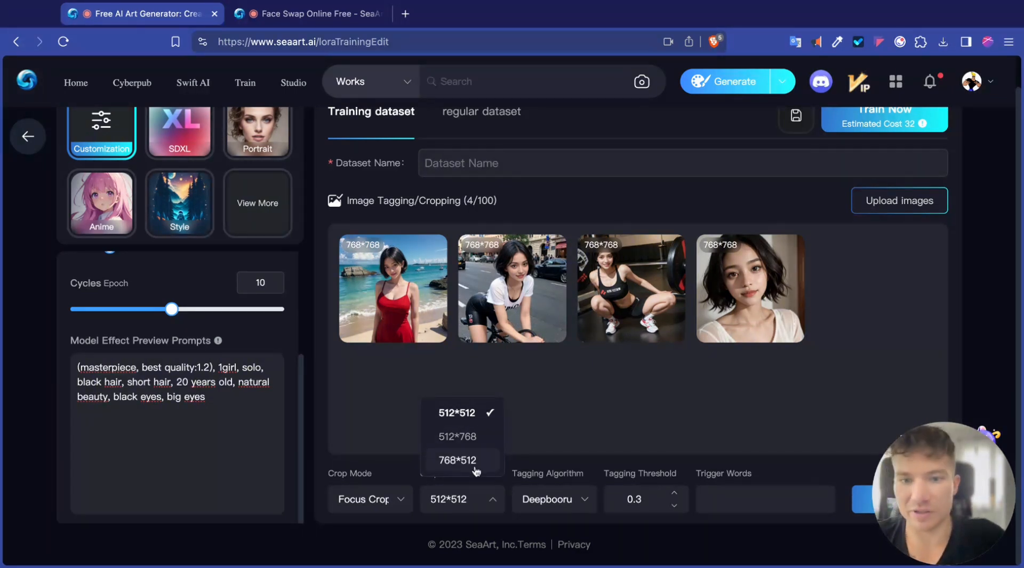
{"action": "left_click", "coordinate": [481, 501]}
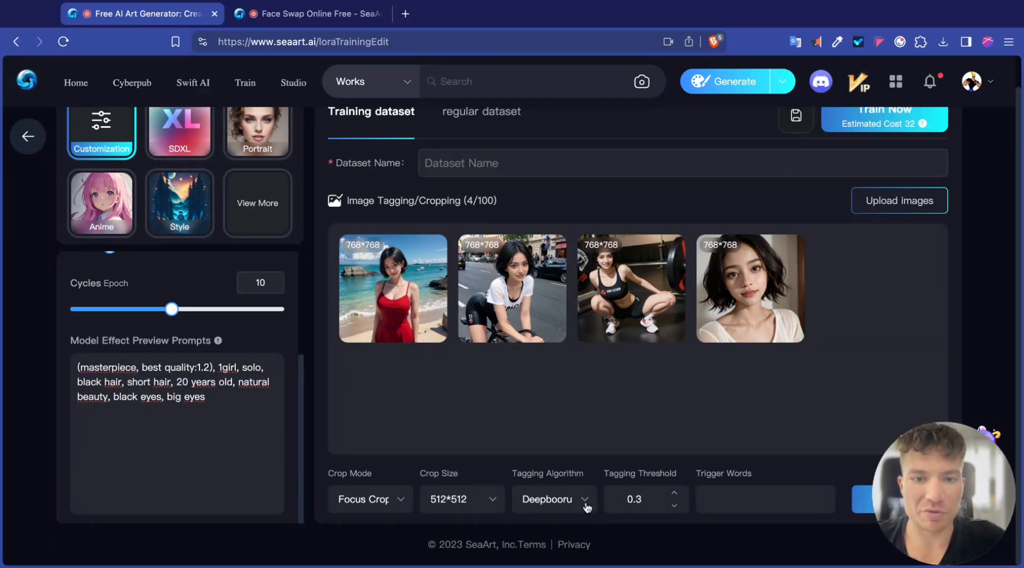
Set the tagging algorithm to Trigger Words Only and enter ewa2 as the trigger word.
{"action": "left_click", "coordinate": [565, 507]}
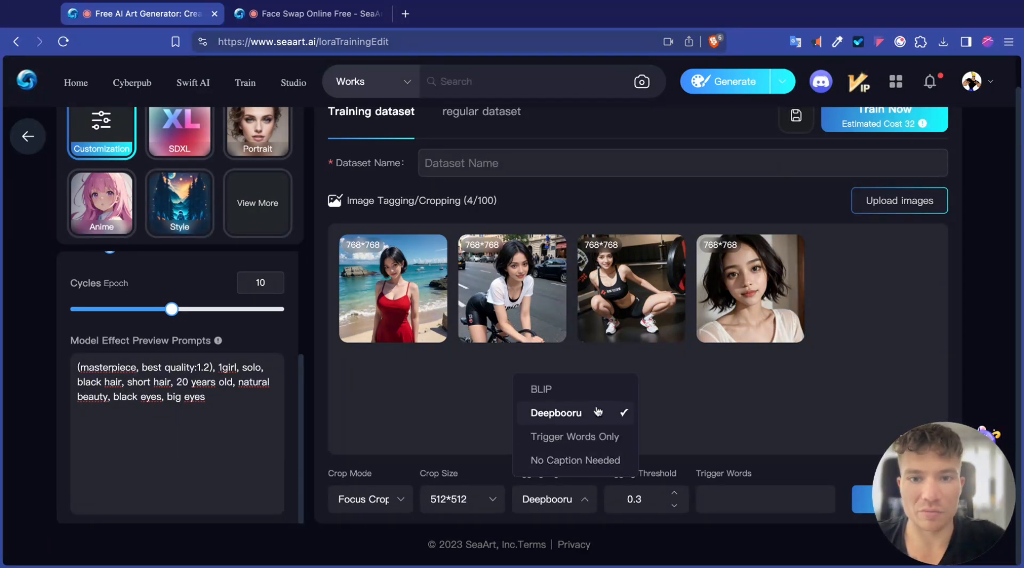
{"action": "left_click", "coordinate": [554, 438]}
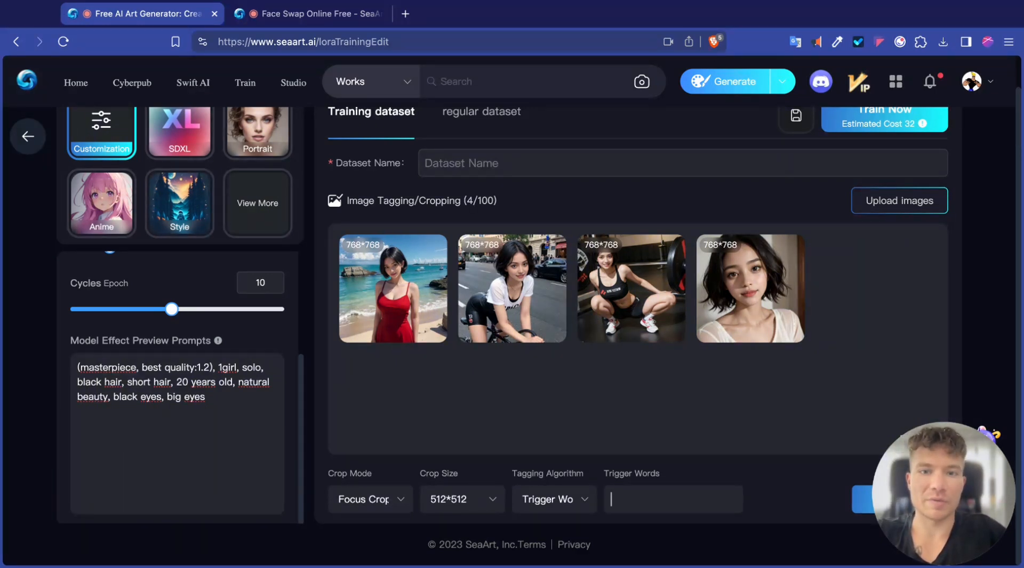
{"action": "type", "text": "ewa"}
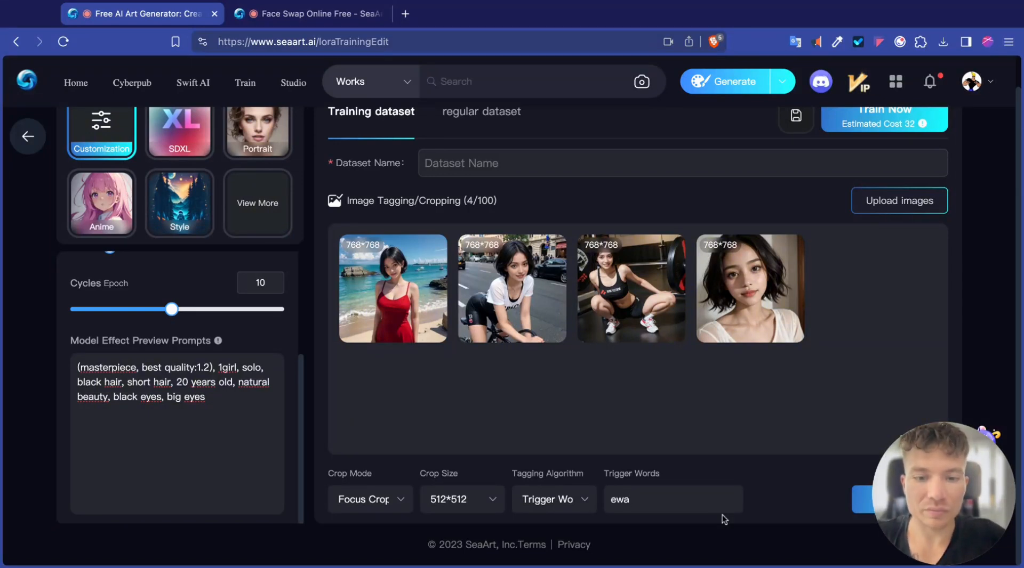
{"action": "type", "text": "2"}
Switch the tagging algorithm to BLIP, then crop and tag the uploaded training images.
{"action": "mouse_move", "coordinate": [966, 522]}
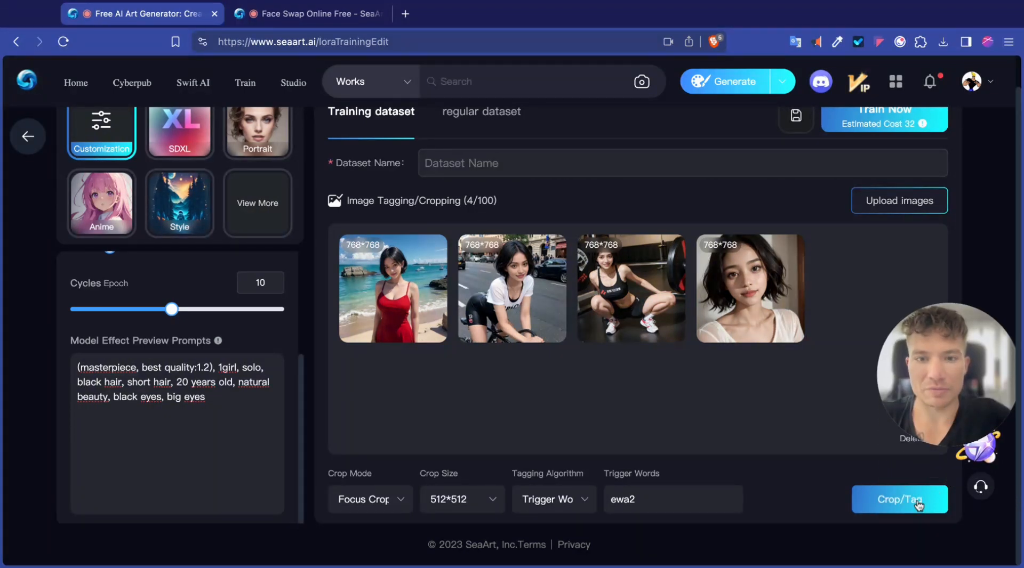
{"action": "left_click", "coordinate": [894, 503]}
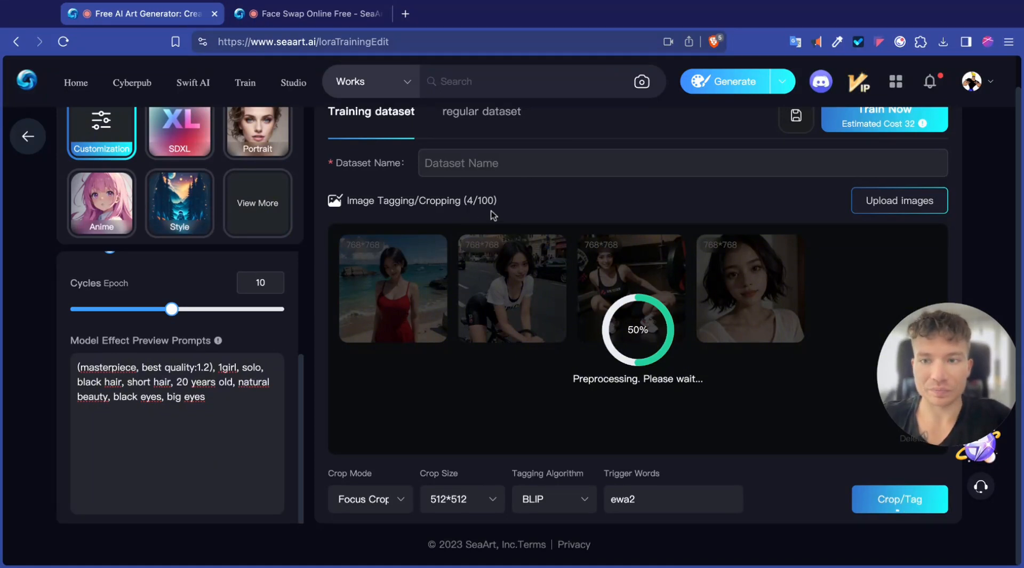
{"action": "double_click", "coordinate": [468, 201]}
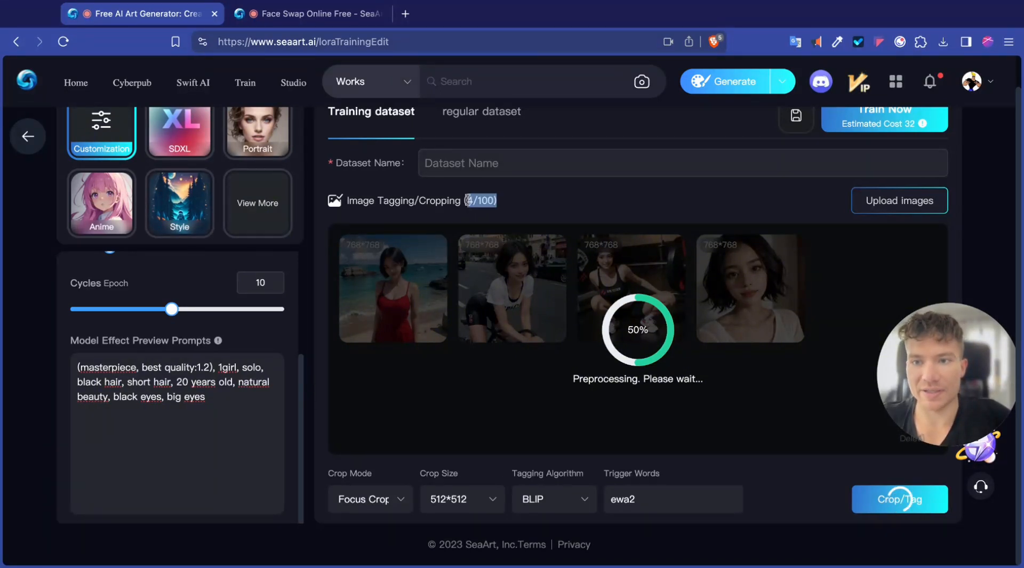
{"action": "left_click", "coordinate": [481, 200]}
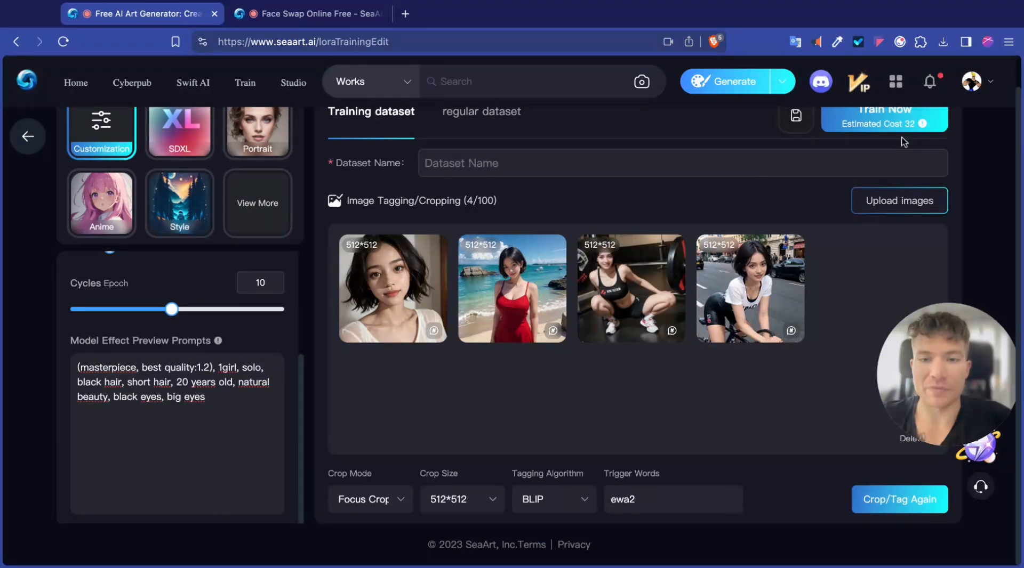
Name the dataset "Ewa 2 – czarna" and start the LoRA training.
{"action": "mouse_move", "coordinate": [992, 79]}
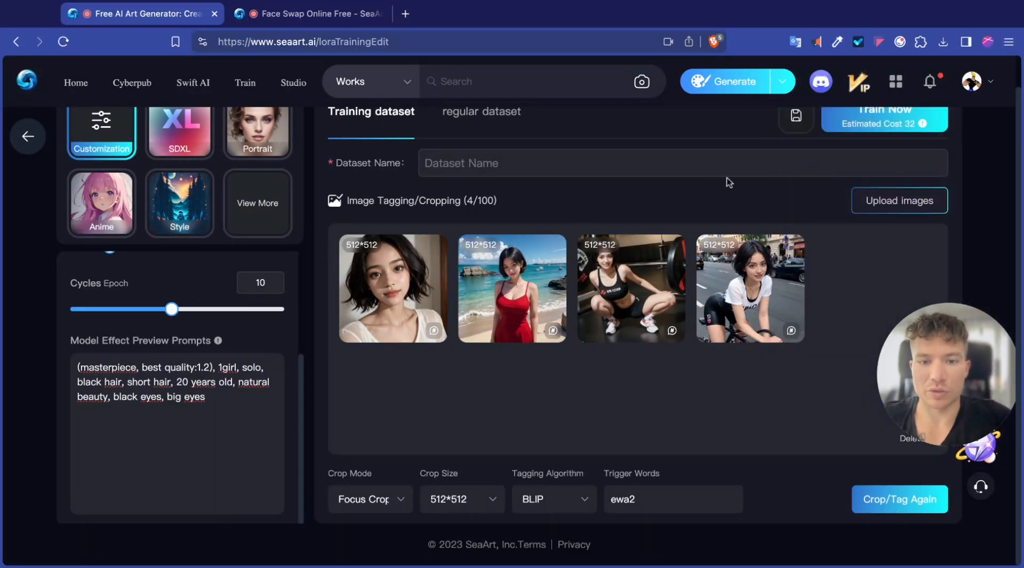
{"action": "scroll", "coordinate": [747, 180], "scroll_direction": "up", "scroll_amount": 1}
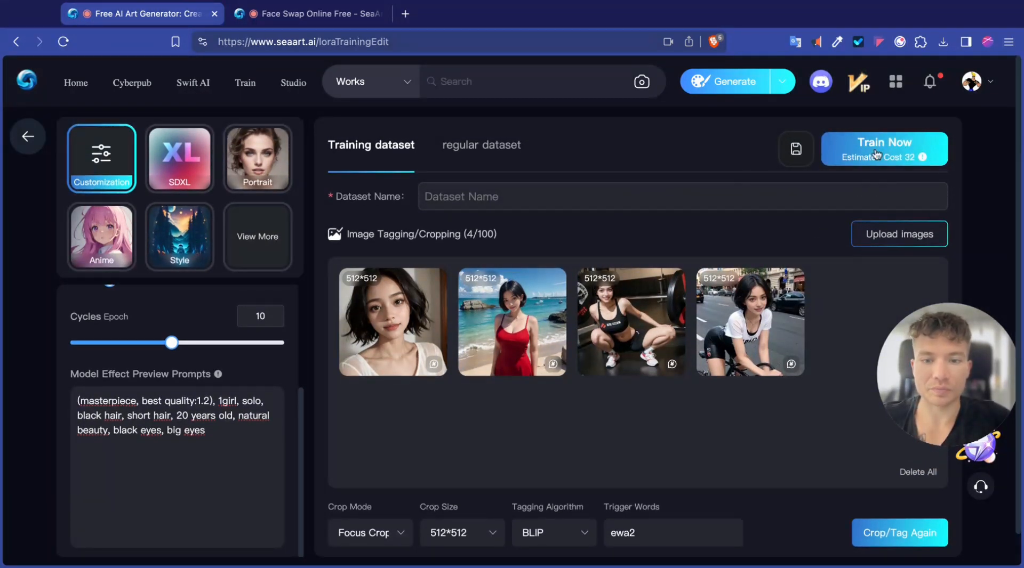
{"action": "left_click", "coordinate": [897, 153]}
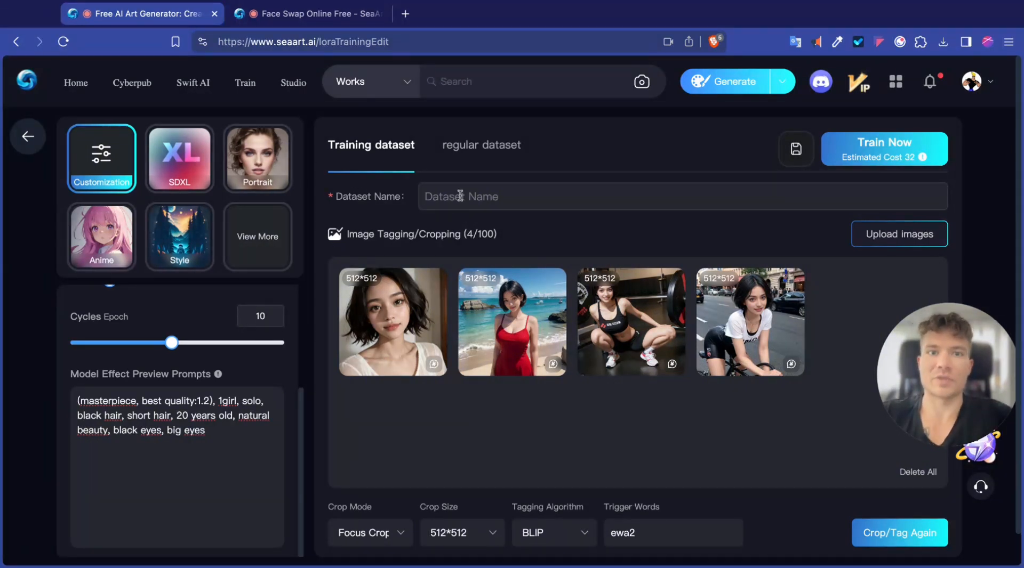
{"action": "left_click", "coordinate": [424, 196]}
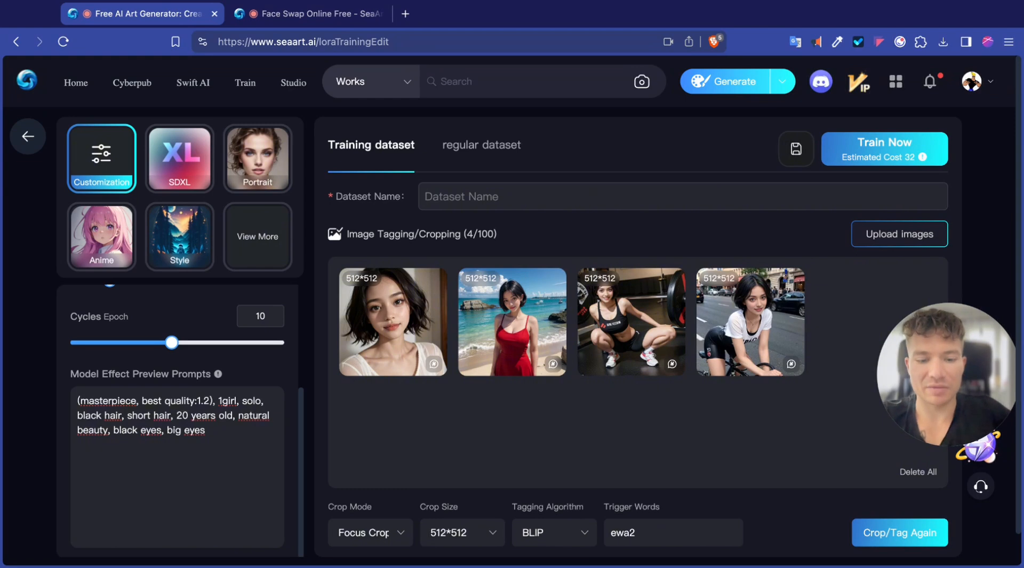
{"action": "type", "text": "Ewa 2 – czarna"}
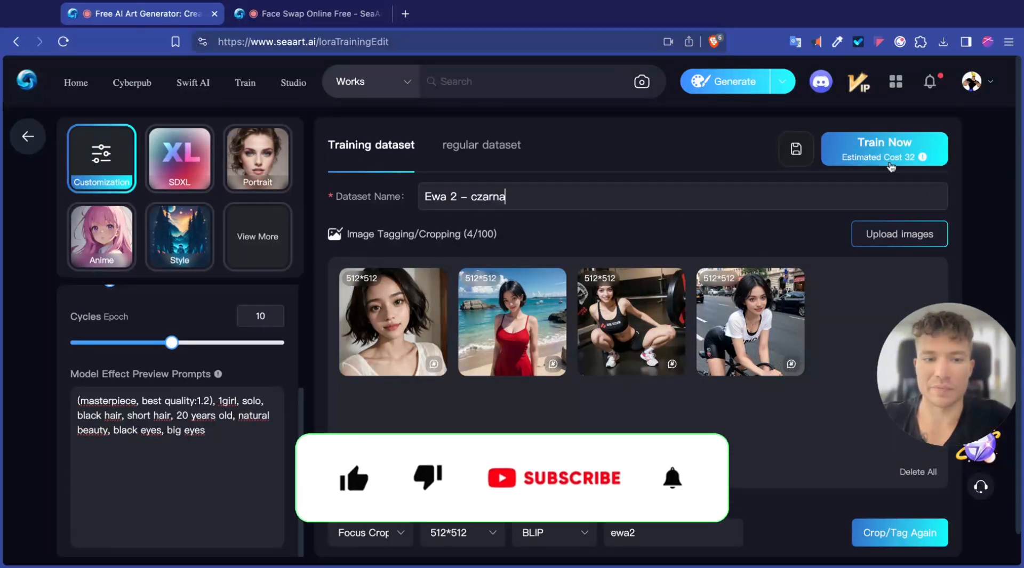
{"action": "left_click", "coordinate": [848, 151]}
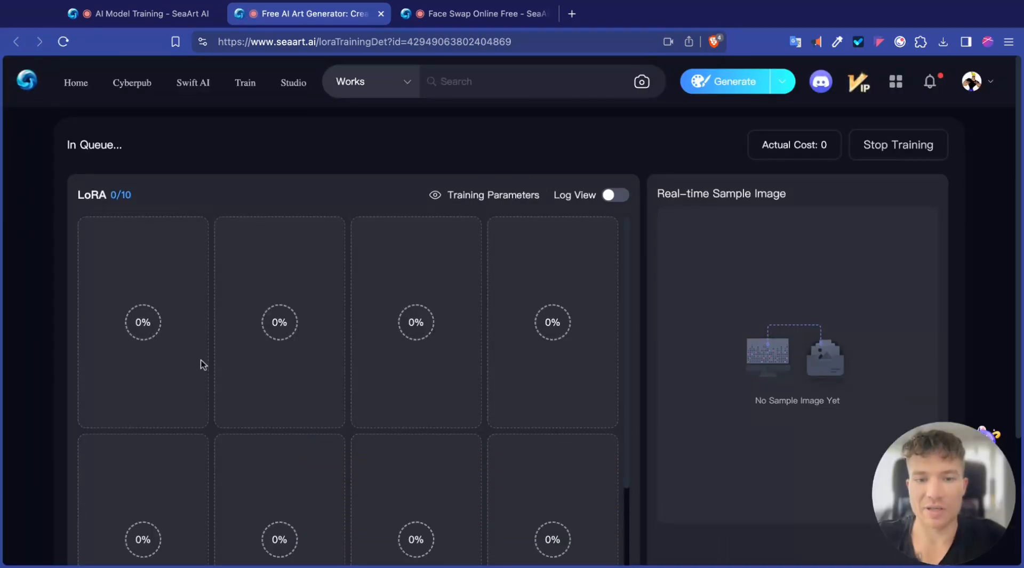
{"action": "scroll", "coordinate": [225, 366], "scroll_direction": "down", "scroll_amount": 1}
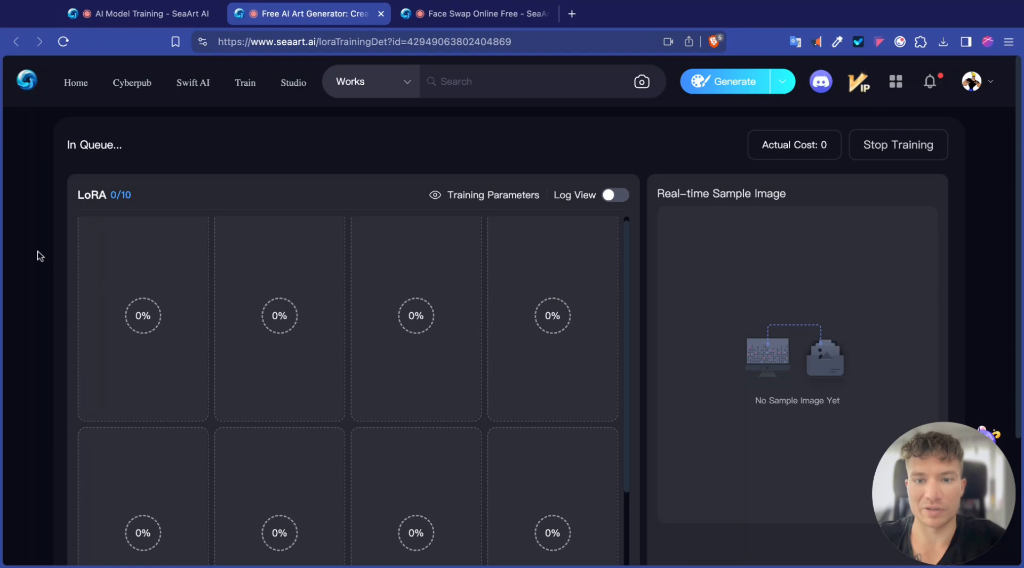
{"action": "scroll", "coordinate": [173, 293], "scroll_direction": "up", "scroll_amount": 1}
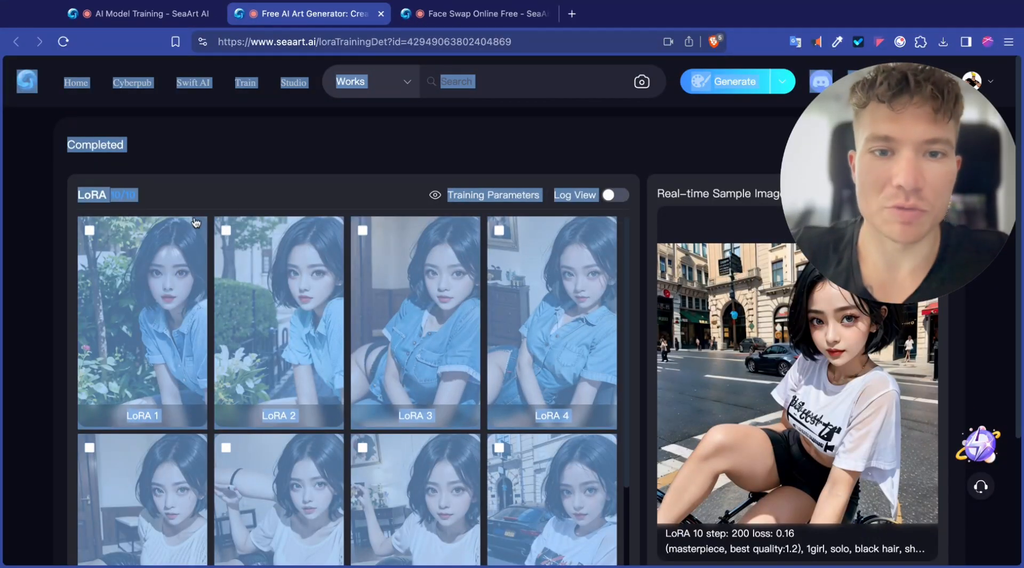
Look through the preview images of all the trained LoRA versions in the completed training.
{"action": "left_click", "coordinate": [63, 256]}
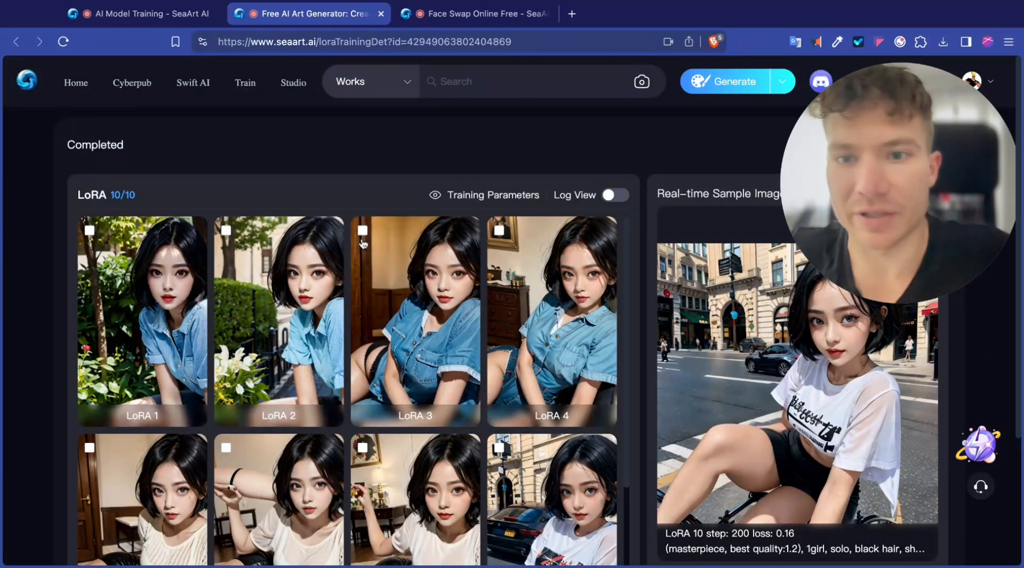
{"action": "scroll", "coordinate": [202, 262], "scroll_direction": "down", "scroll_amount": 1}
{"action": "scroll", "coordinate": [202, 262], "scroll_direction": "down", "scroll_amount": 5}
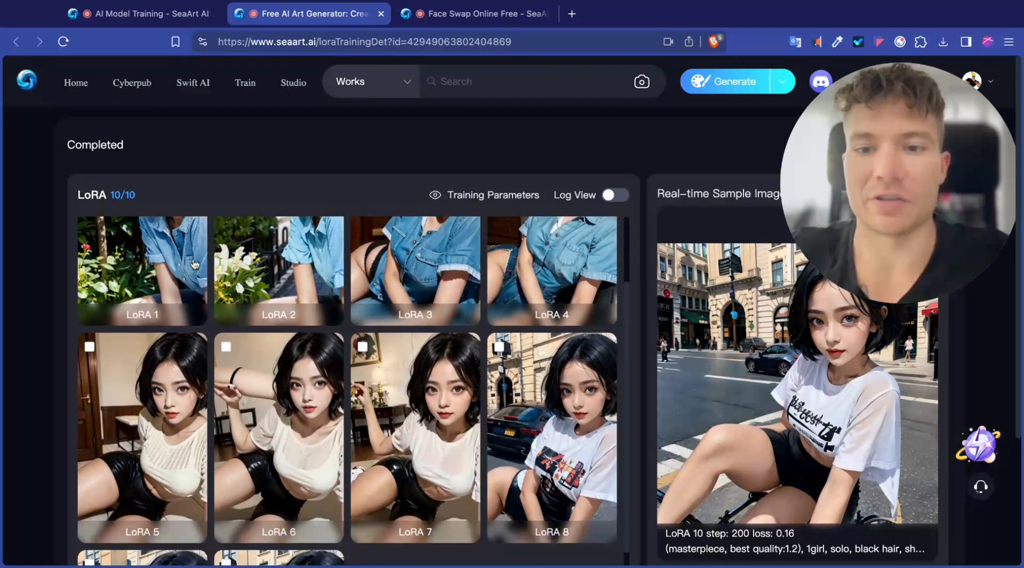
{"action": "scroll", "coordinate": [194, 264], "scroll_direction": "down", "scroll_amount": 3}
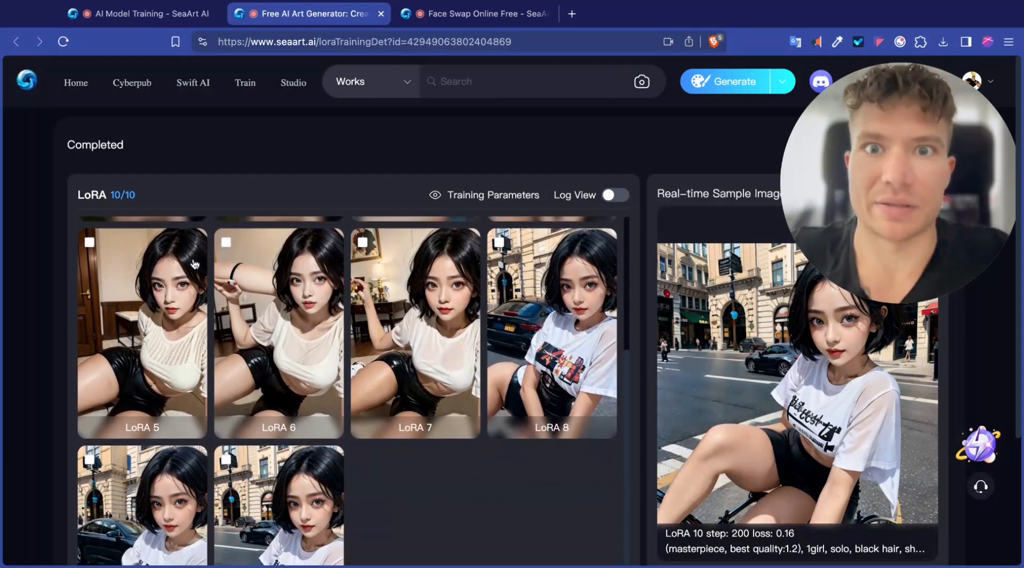
{"action": "scroll", "coordinate": [195, 265], "scroll_direction": "up", "scroll_amount": 8}
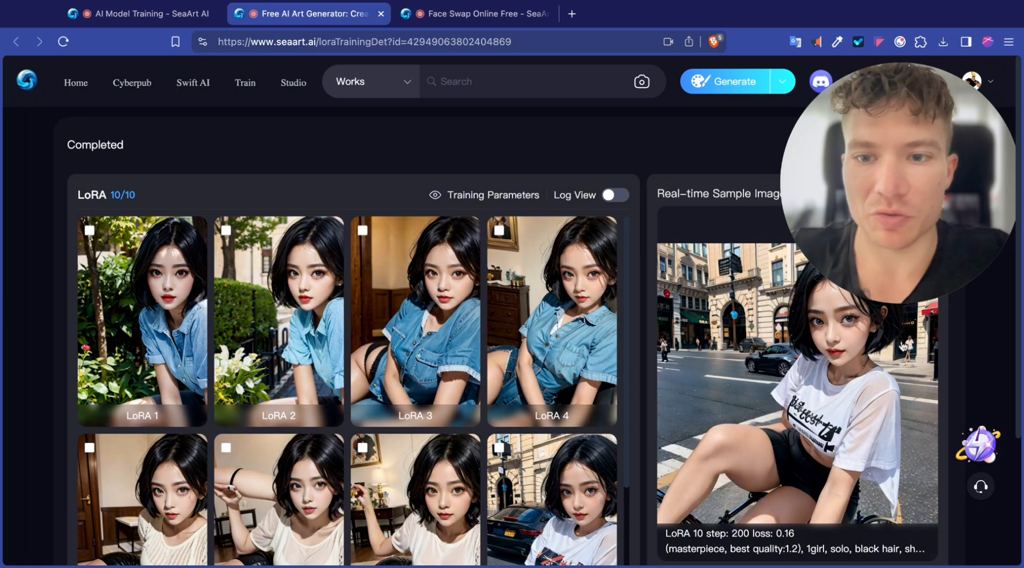
{"action": "left_click", "coordinate": [890, 248]}
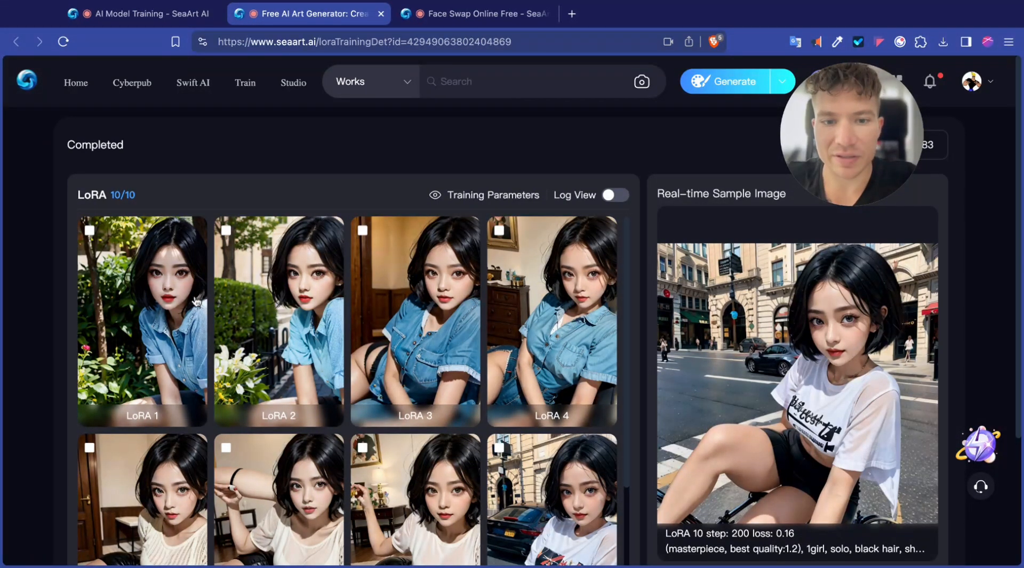
{"action": "scroll", "coordinate": [397, 538], "scroll_direction": "down", "scroll_amount": 4}
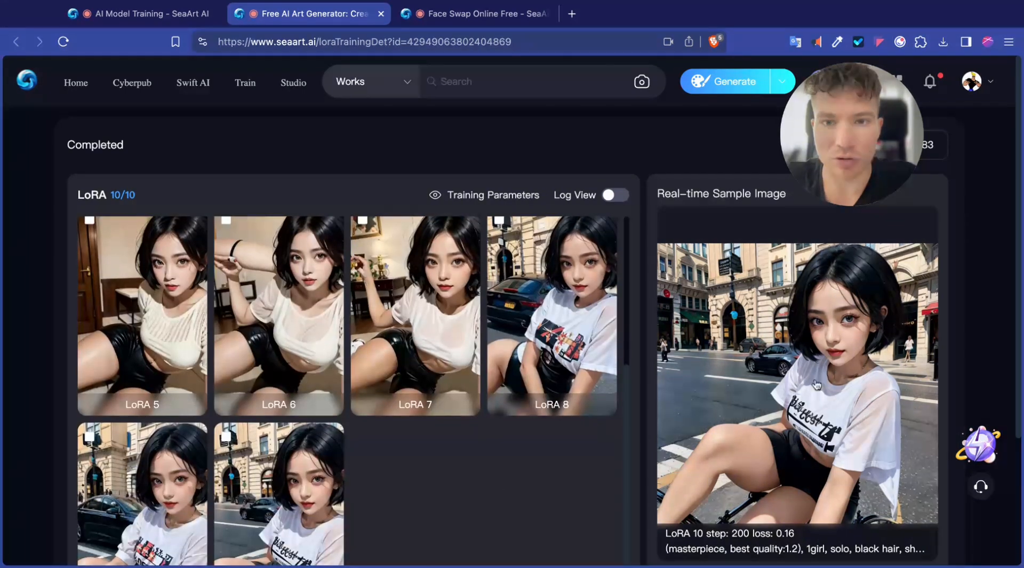
{"action": "scroll", "coordinate": [845, 405], "scroll_direction": "down", "scroll_amount": 2}
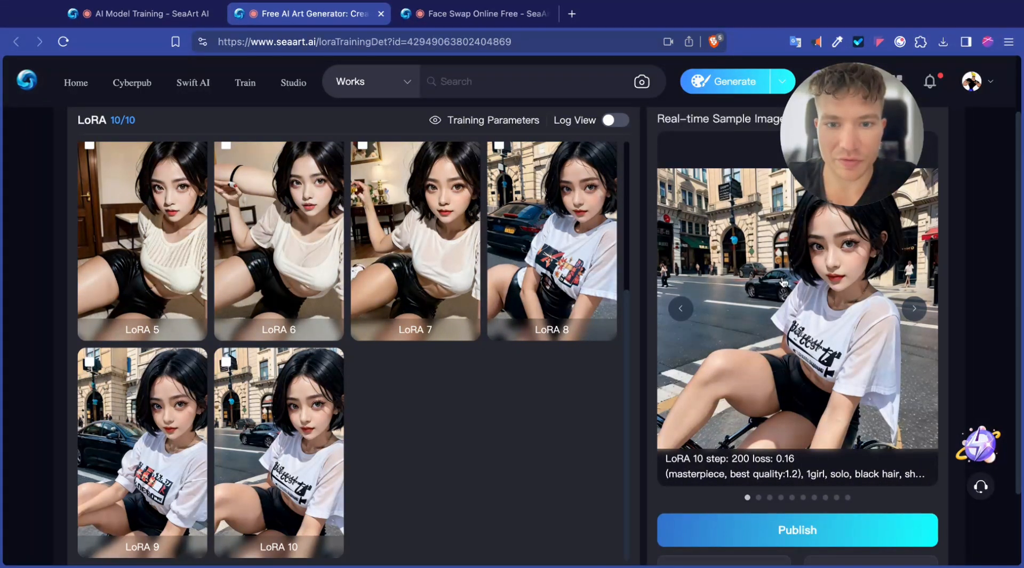
View the LoRA 9 sample image enlarged in the image details and close it again.
{"action": "left_click", "coordinate": [911, 313]}
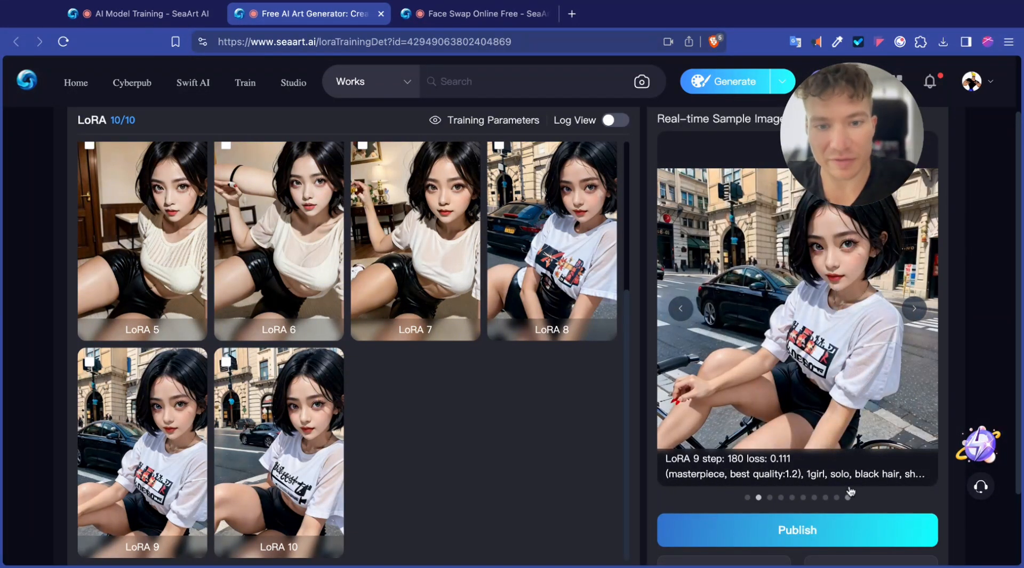
{"action": "mouse_move", "coordinate": [865, 164]}
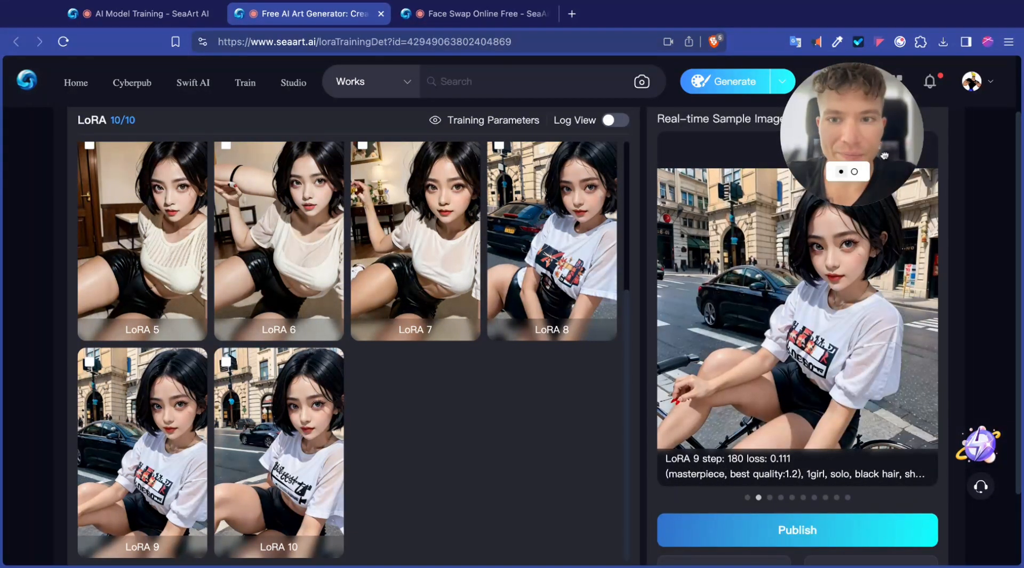
{"action": "left_click_drag", "start_coordinate": [902, 112], "coordinate": [734, 107]}
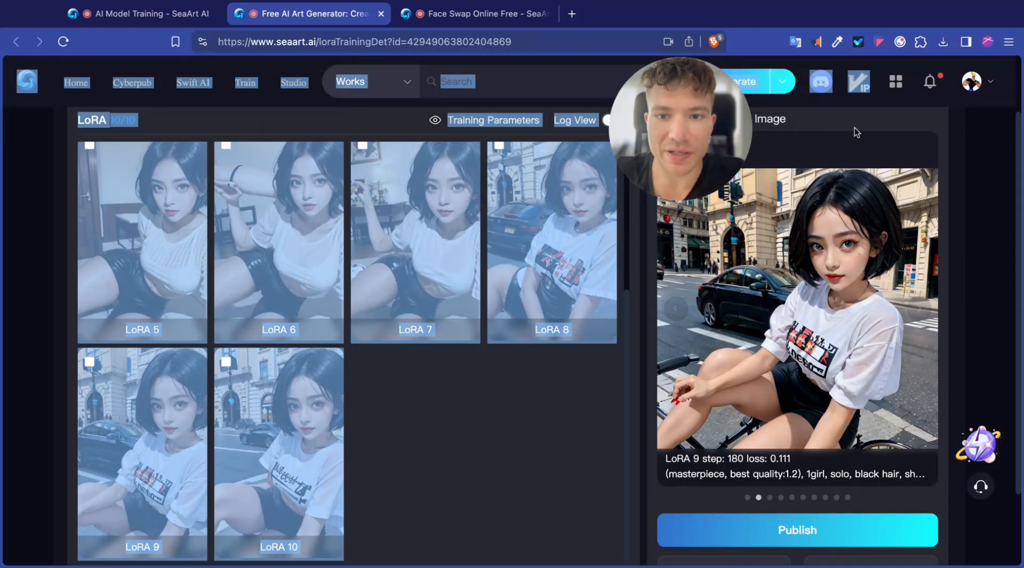
{"action": "left_click", "coordinate": [812, 156]}
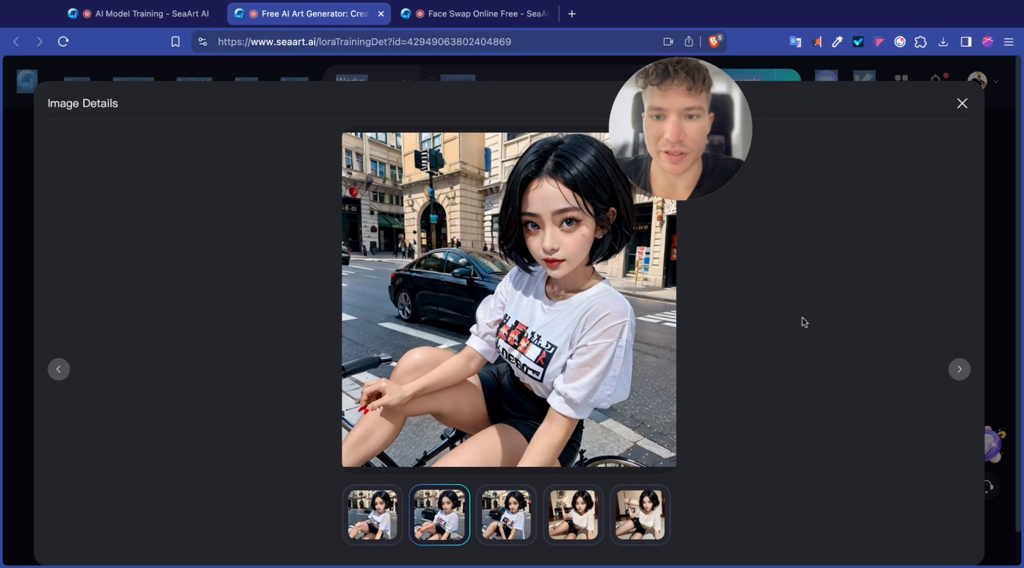
{"action": "left_click", "coordinate": [990, 321]}
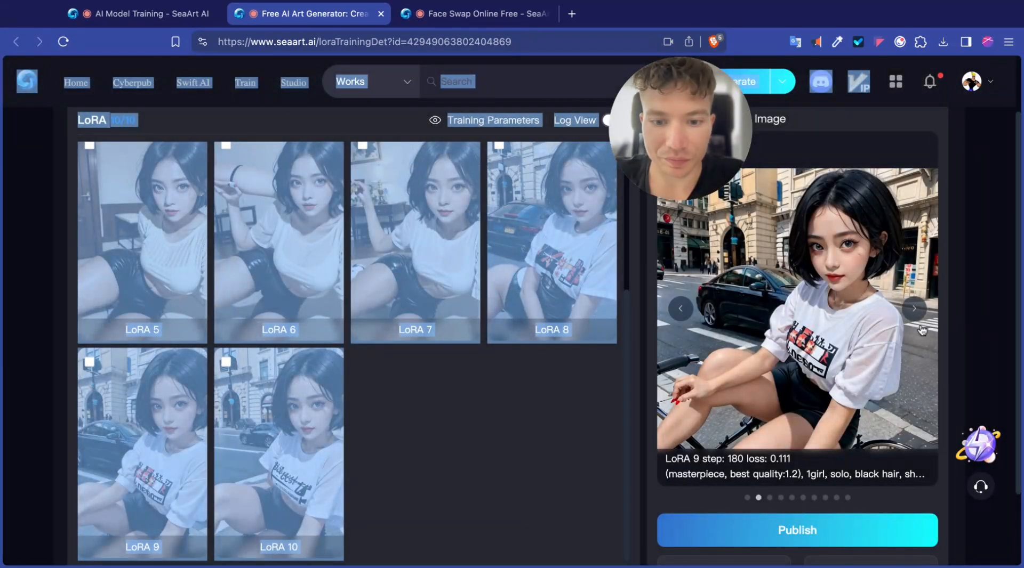
{"action": "left_click", "coordinate": [920, 325]}
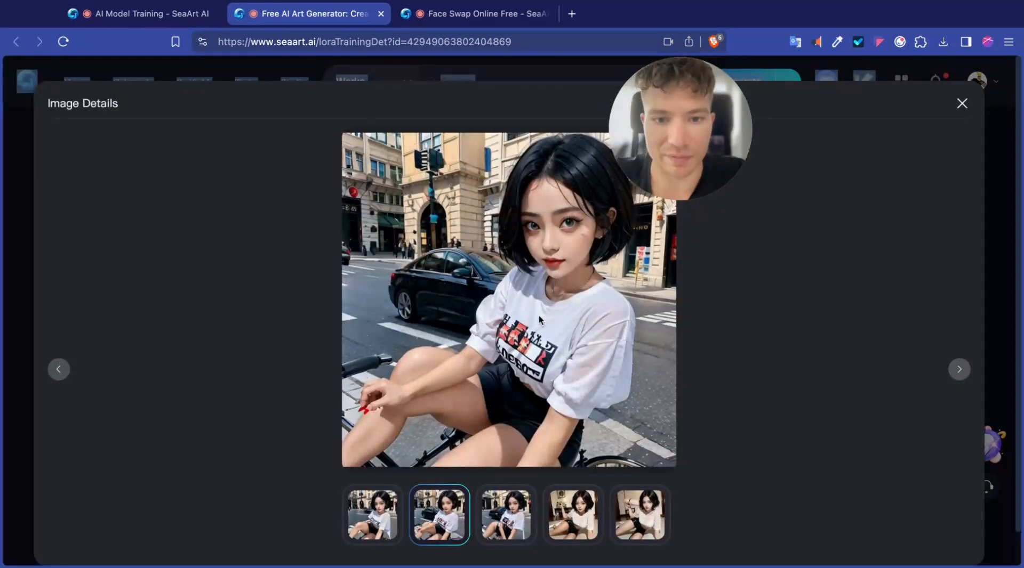
{"action": "left_click", "coordinate": [706, 290]}
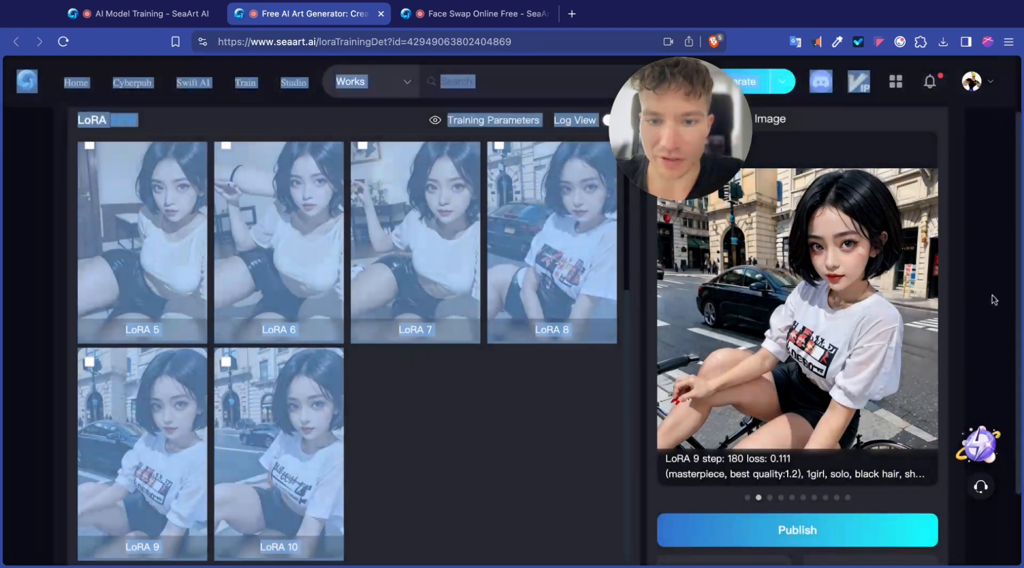
Go through the real-time sample images from LoRA 8 down to LoRA 1 to judge the face quality.
{"action": "left_click", "coordinate": [913, 308]}
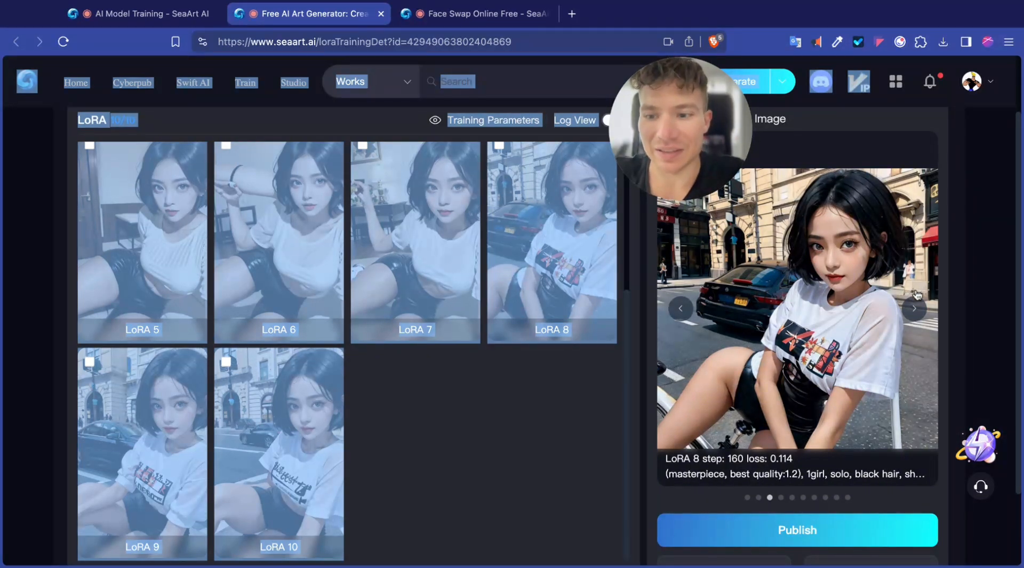
{"action": "left_click", "coordinate": [915, 309]}
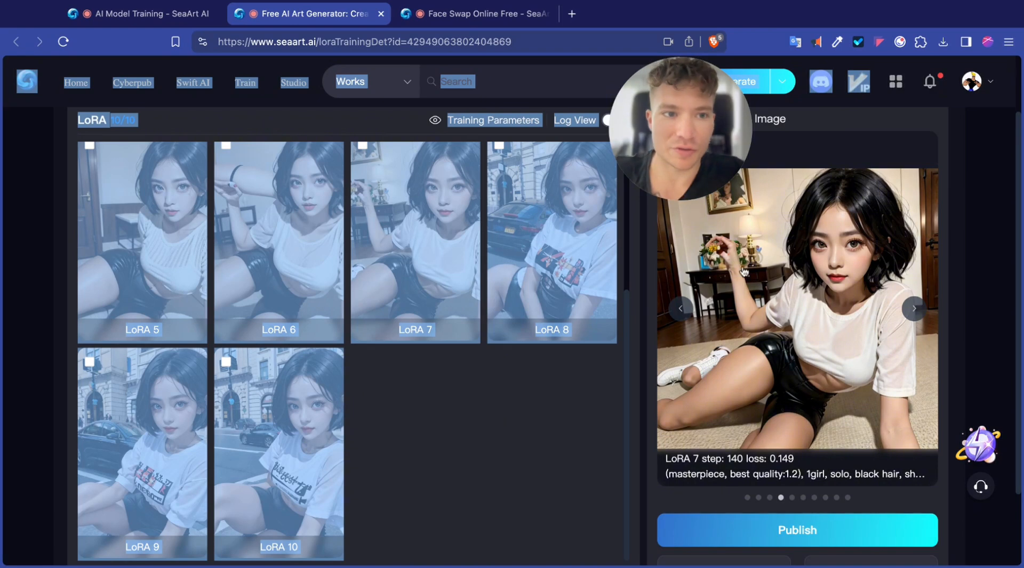
{"action": "left_click", "coordinate": [913, 309]}
{"action": "left_click", "coordinate": [912, 311]}
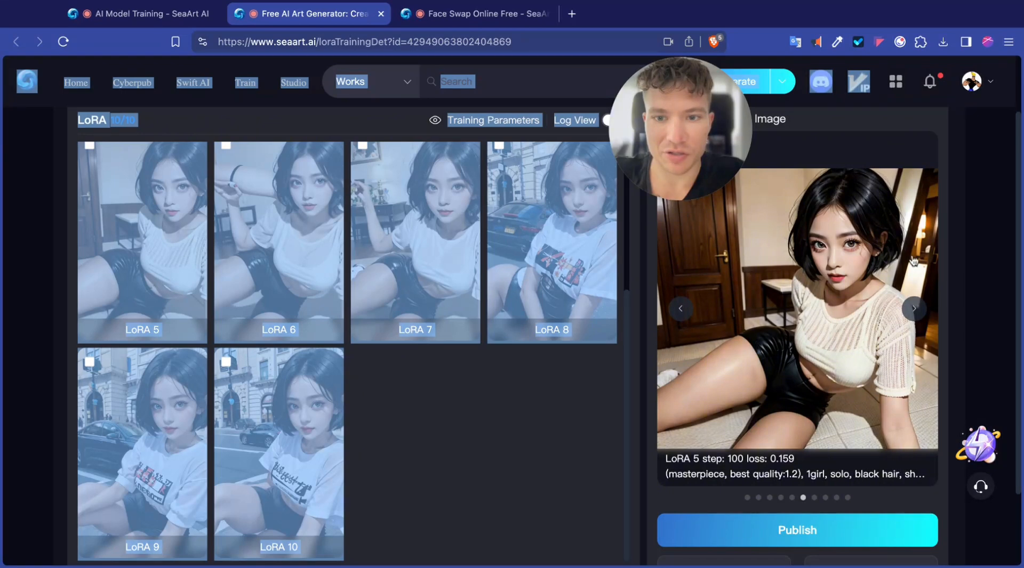
{"action": "left_click", "coordinate": [913, 311]}
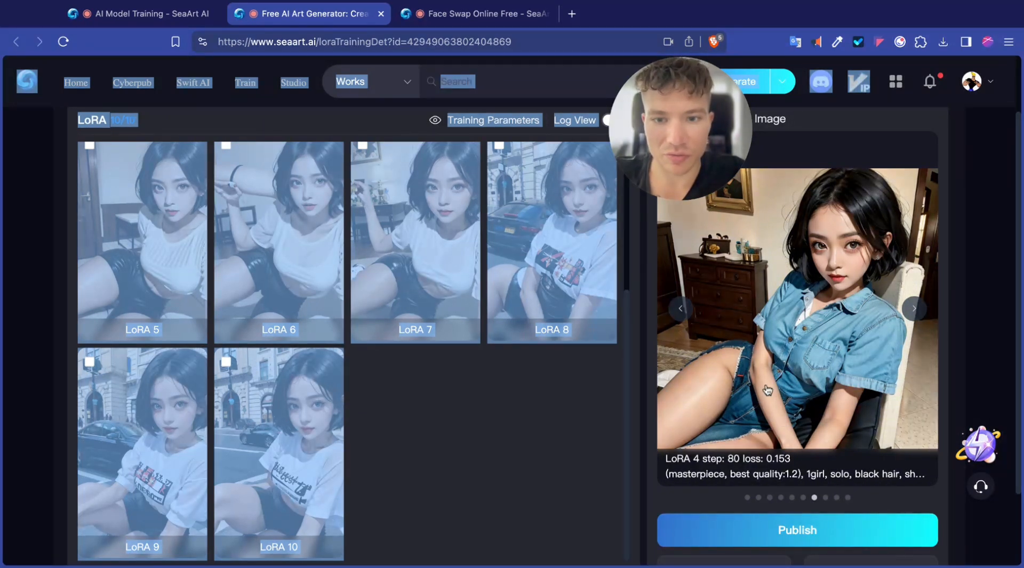
{"action": "left_click", "coordinate": [914, 309]}
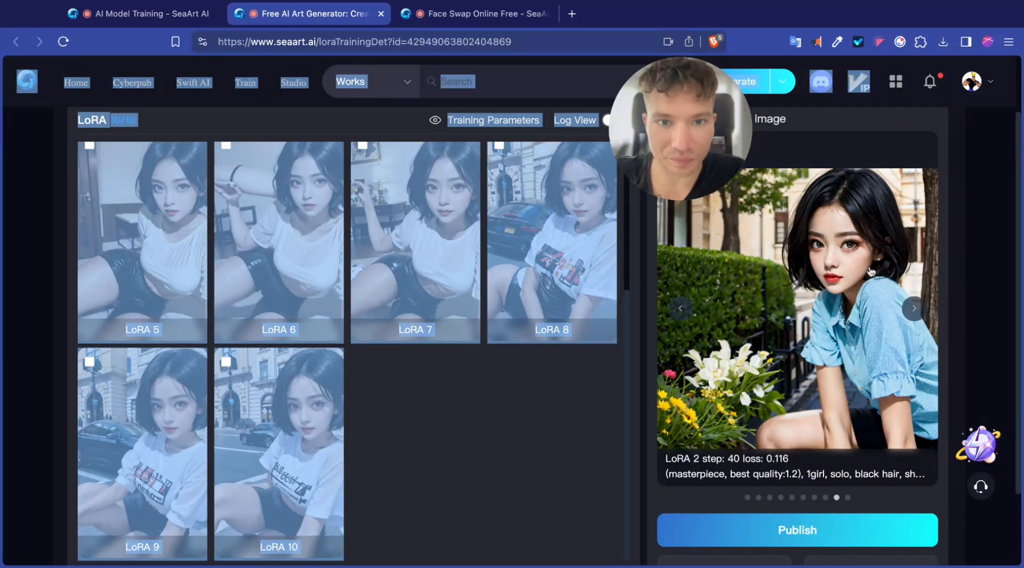
{"action": "left_click", "coordinate": [915, 311]}
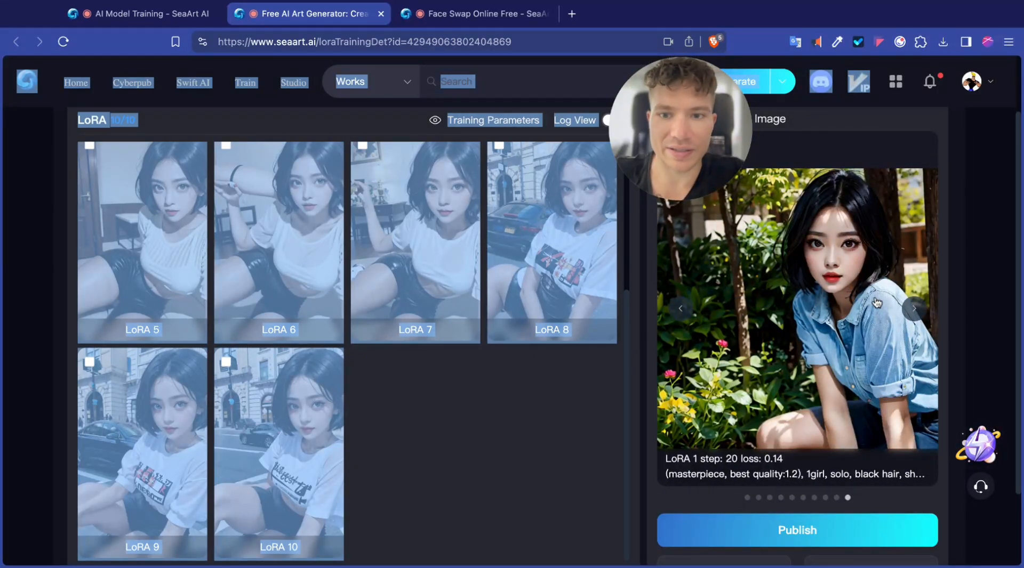
{"action": "left_click", "coordinate": [911, 311]}
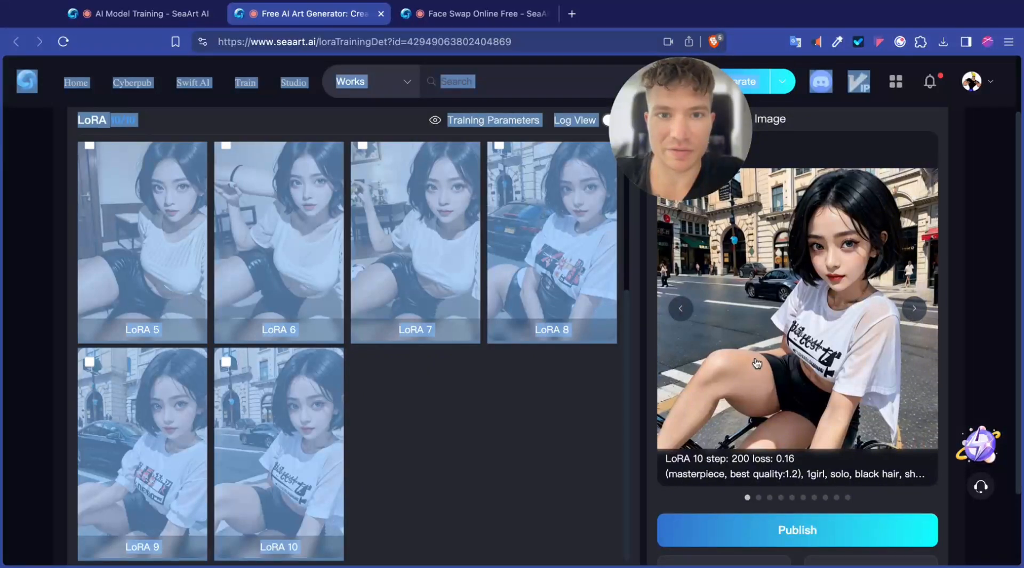
{"action": "left_click", "coordinate": [681, 308]}
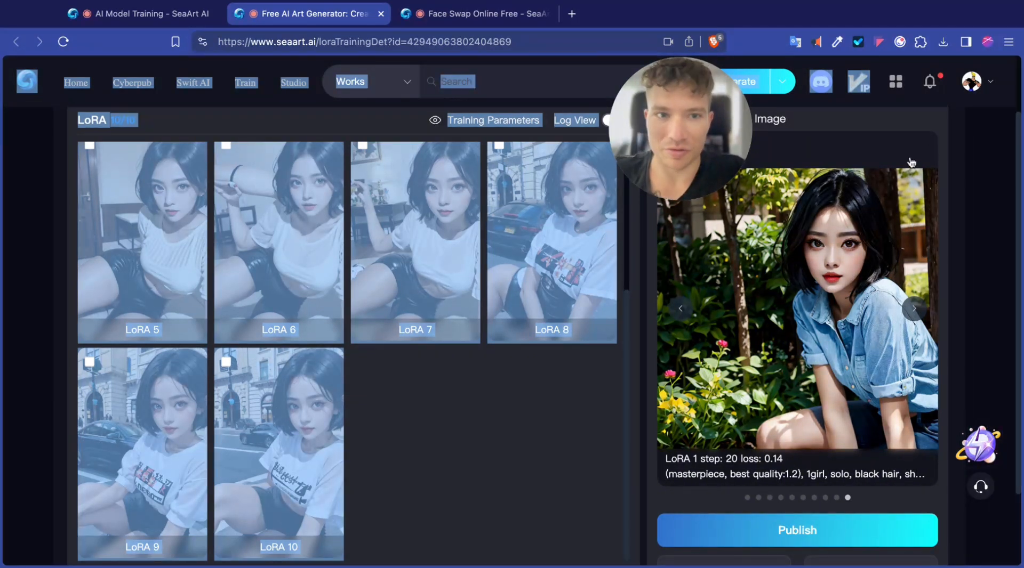
Clear the text selection and compare the sample images of LoRA 10 and LoRA 1.
{"action": "mouse_move", "coordinate": [970, 81]}
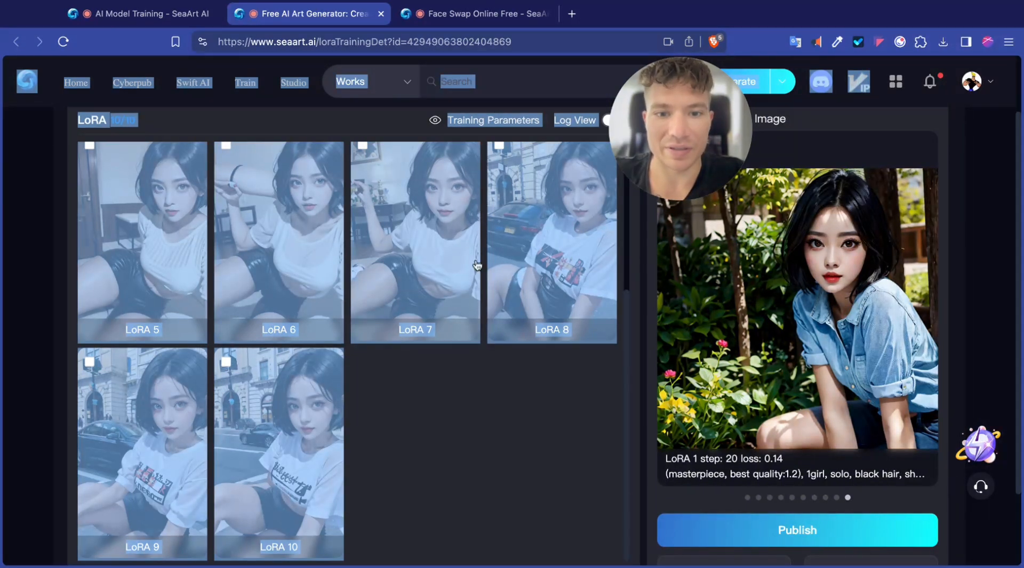
{"action": "left_click", "coordinate": [32, 272]}
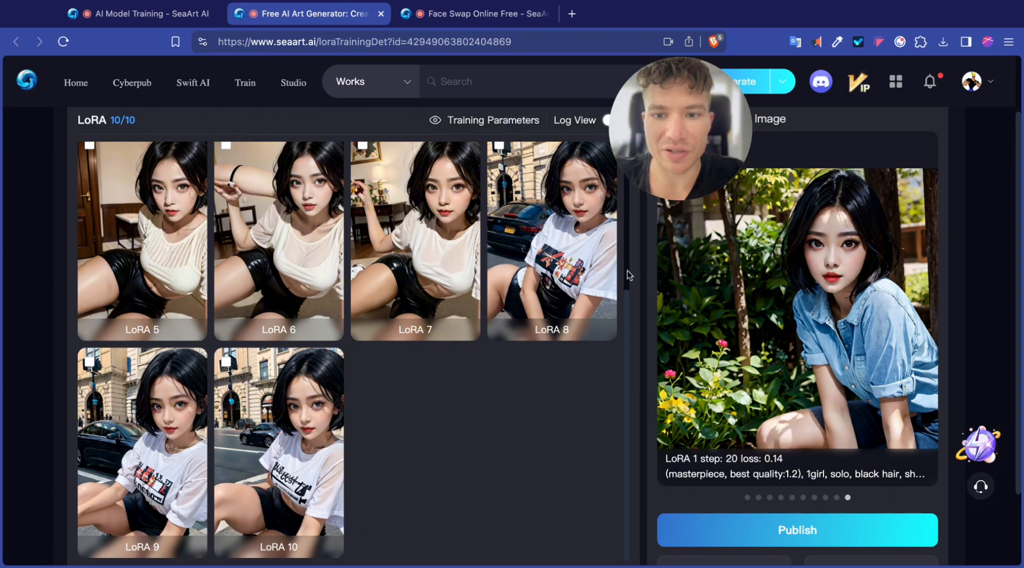
{"action": "scroll", "coordinate": [479, 278], "scroll_direction": "down", "scroll_amount": 2}
{"action": "scroll", "coordinate": [411, 275], "scroll_direction": "up", "scroll_amount": 4}
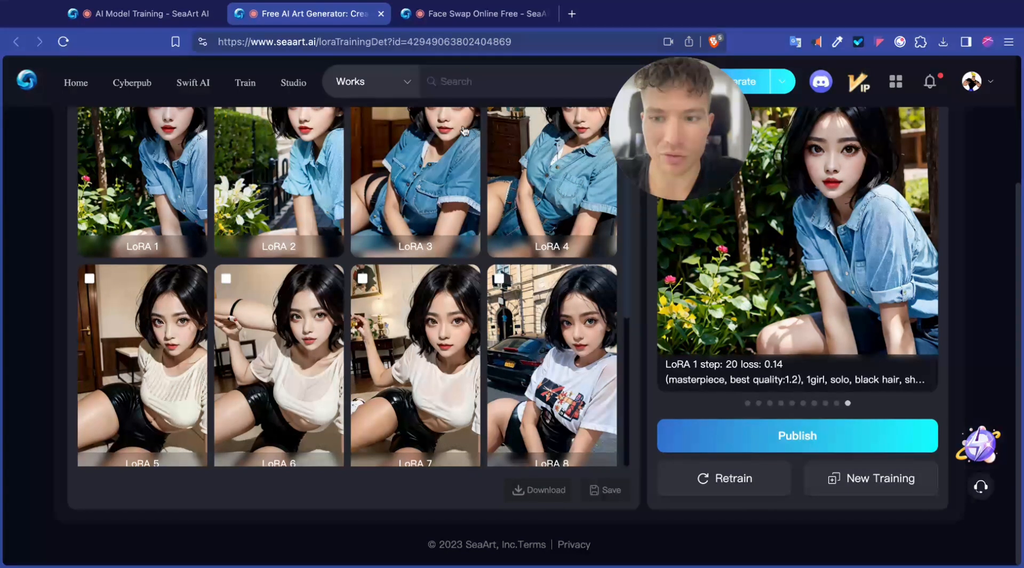
{"action": "scroll", "coordinate": [1021, 328], "scroll_direction": "up", "scroll_amount": 3}
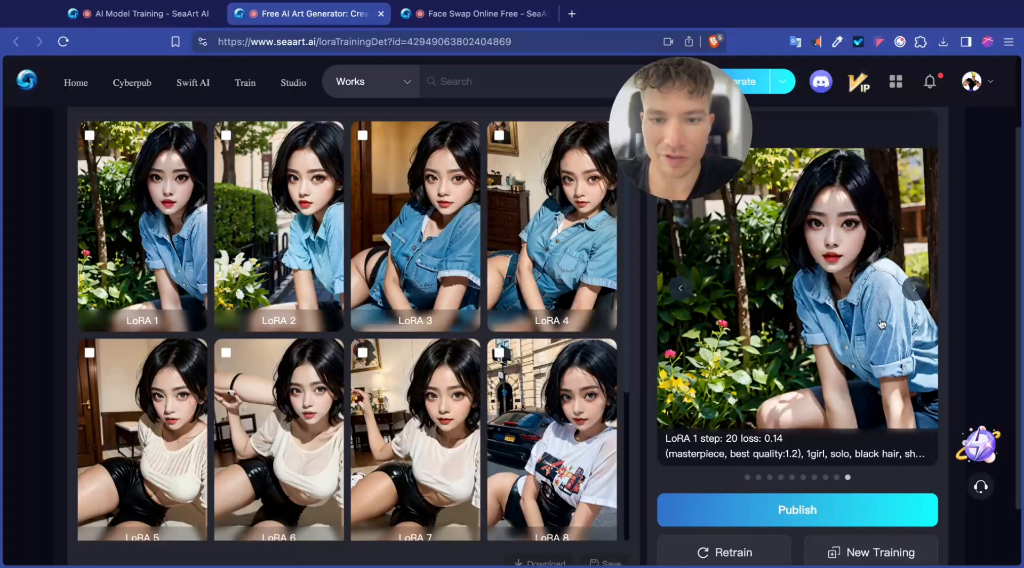
{"action": "left_click", "coordinate": [912, 289]}
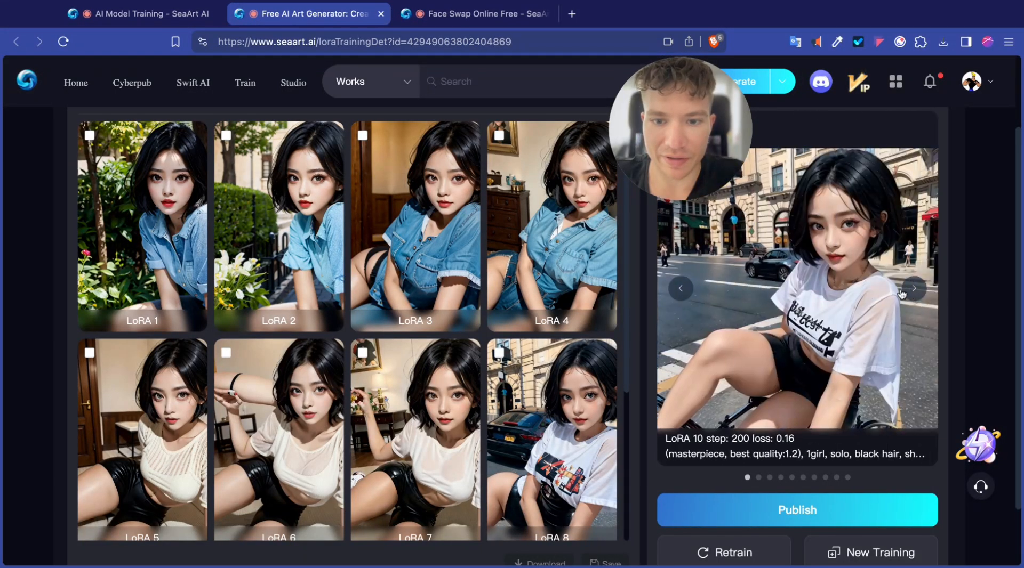
{"action": "left_click", "coordinate": [682, 290]}
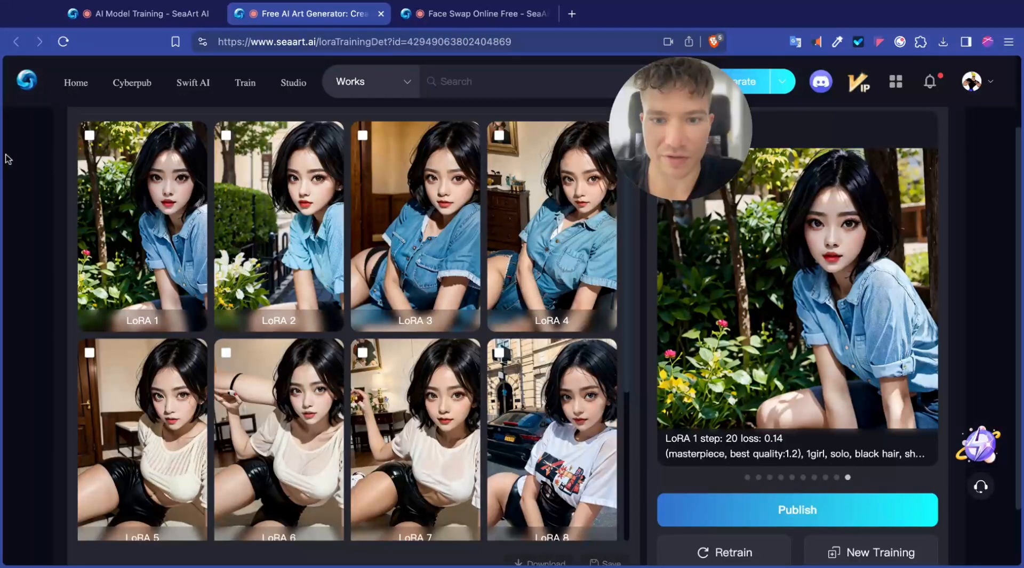
Select LoRA 1 among the trained versions and check the sample images of LoRA 2 and LoRA 3 against it.
{"action": "left_click", "coordinate": [89, 135]}
{"action": "scroll", "coordinate": [99, 159], "scroll_direction": "up", "scroll_amount": 3}
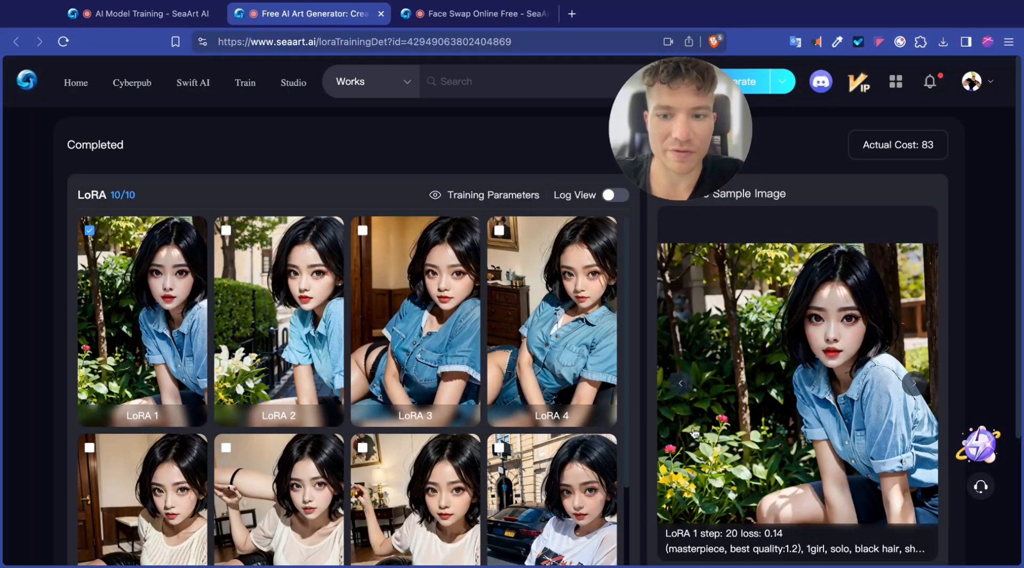
{"action": "left_click", "coordinate": [680, 384]}
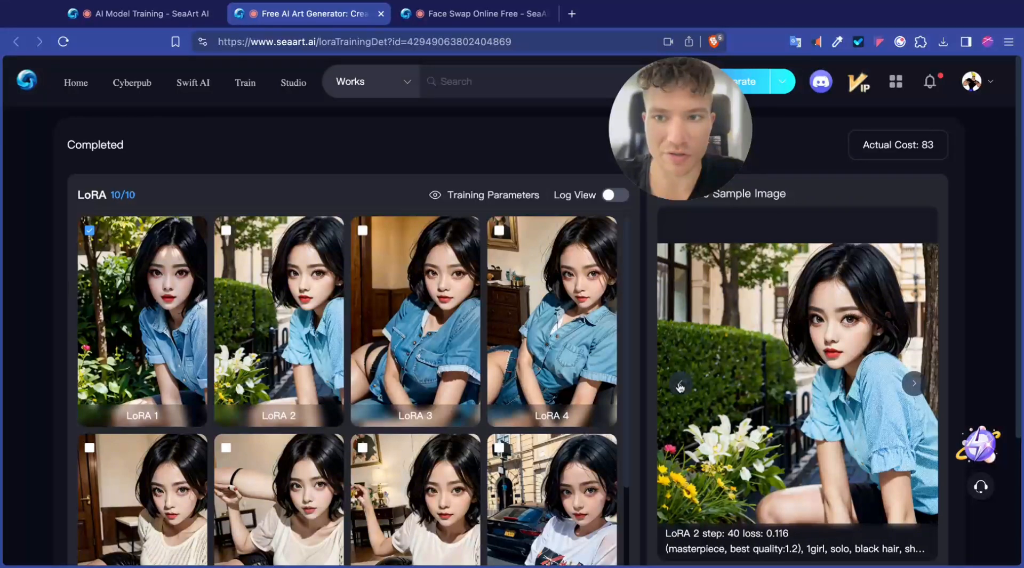
{"action": "left_click", "coordinate": [681, 384]}
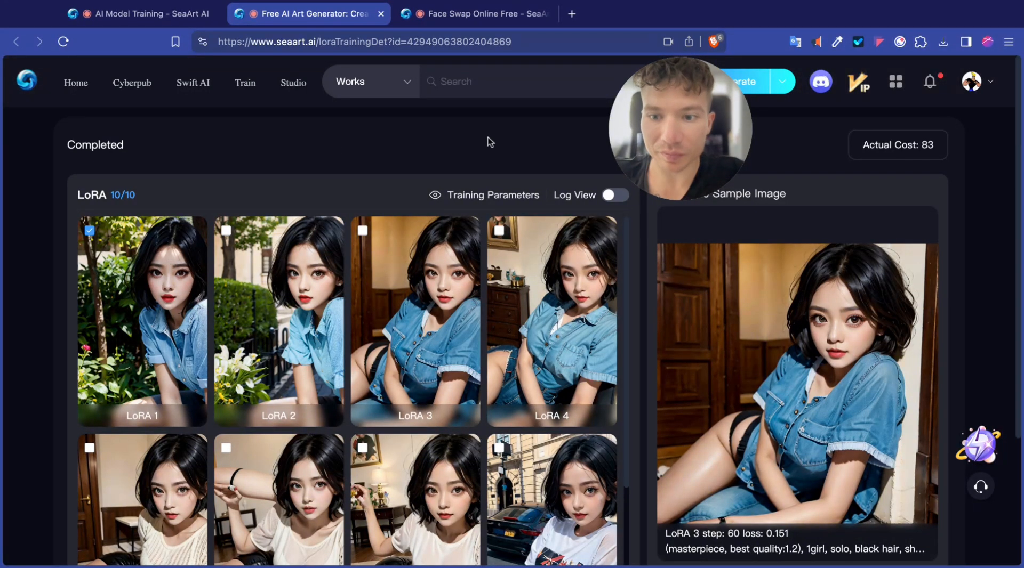
{"action": "left_click_drag", "start_coordinate": [713, 101], "coordinate": [150, 115]}
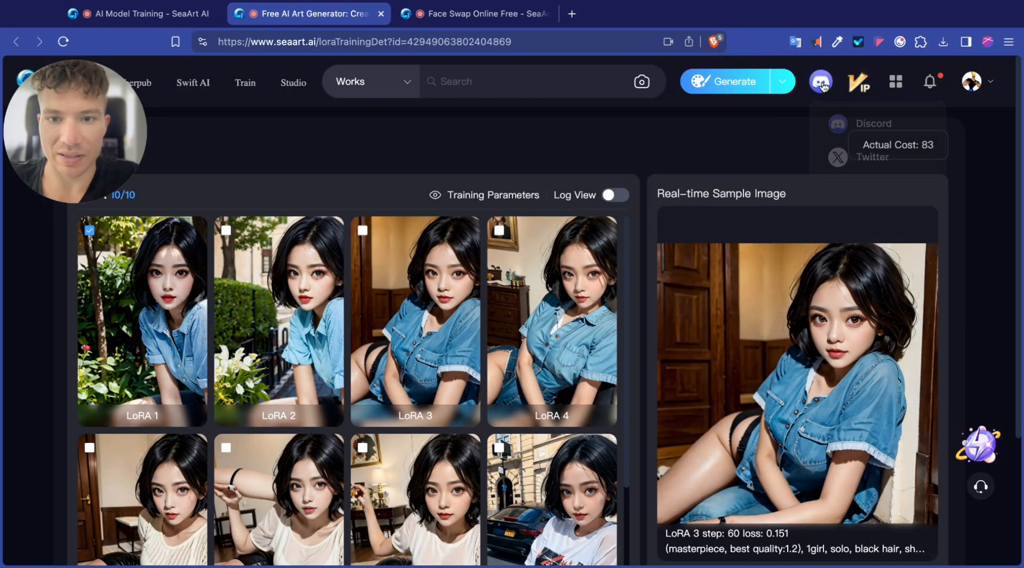
{"action": "scroll", "coordinate": [787, 357], "scroll_direction": "down", "scroll_amount": 3}
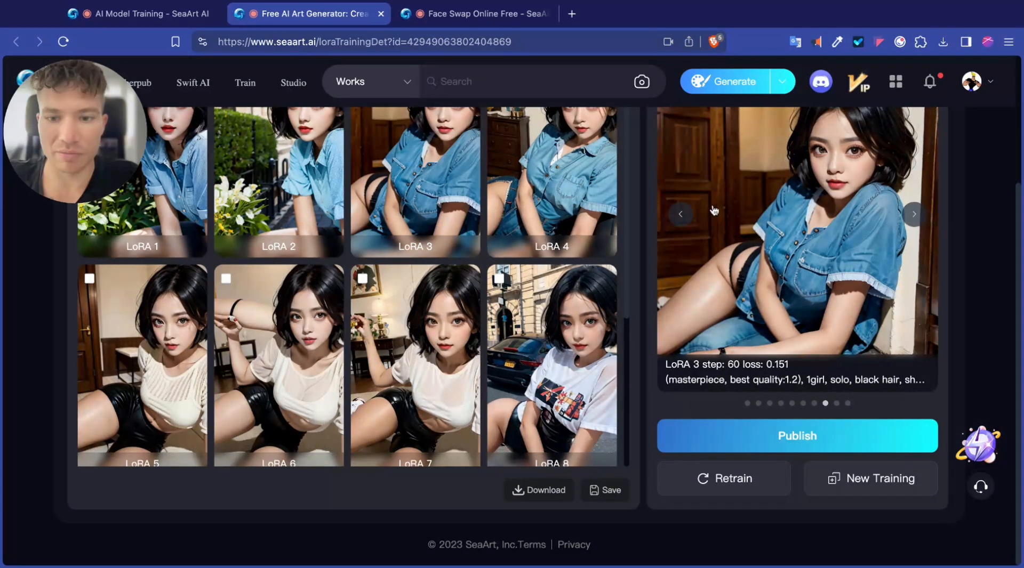
Compare the real-time sample images of LoRA 5 down to LoRA 1, viewing the LoRA 5 sample enlarged.
{"action": "left_click", "coordinate": [681, 215]}
{"action": "left_click", "coordinate": [681, 214]}
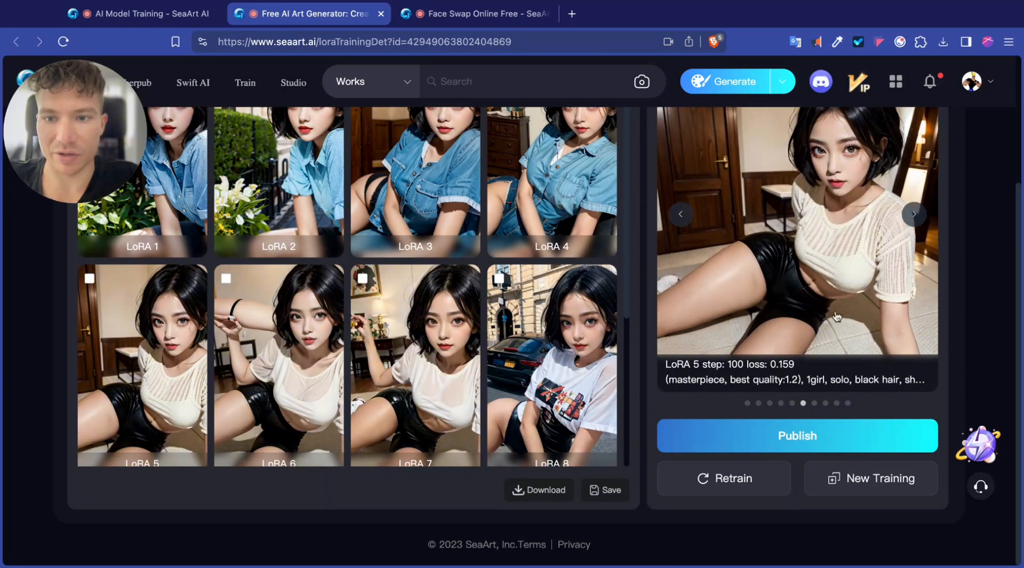
{"action": "left_click", "coordinate": [917, 235]}
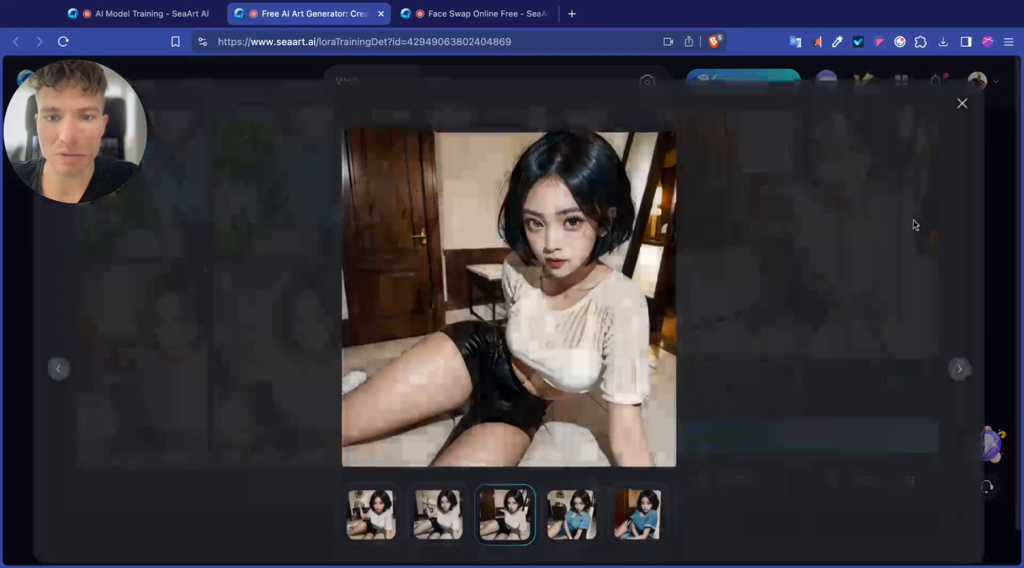
{"action": "left_click", "coordinate": [905, 228]}
{"action": "left_click", "coordinate": [914, 215]}
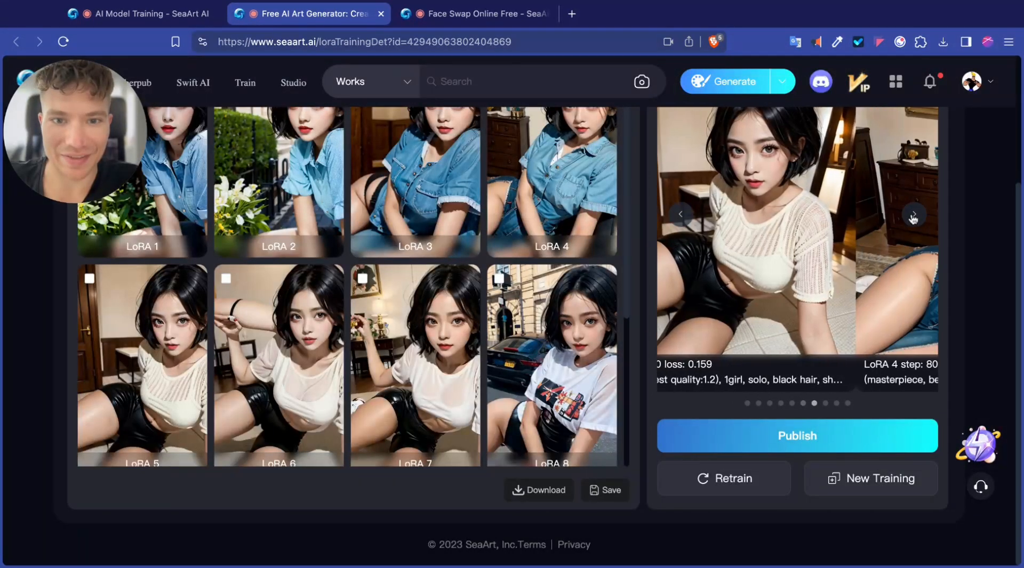
{"action": "left_click", "coordinate": [914, 215]}
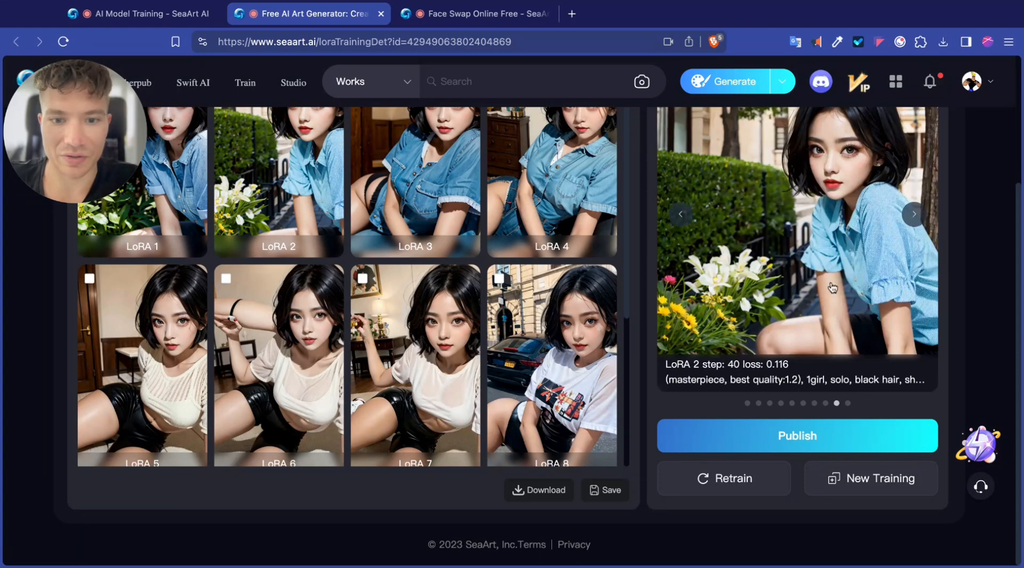
{"action": "left_click", "coordinate": [916, 213]}
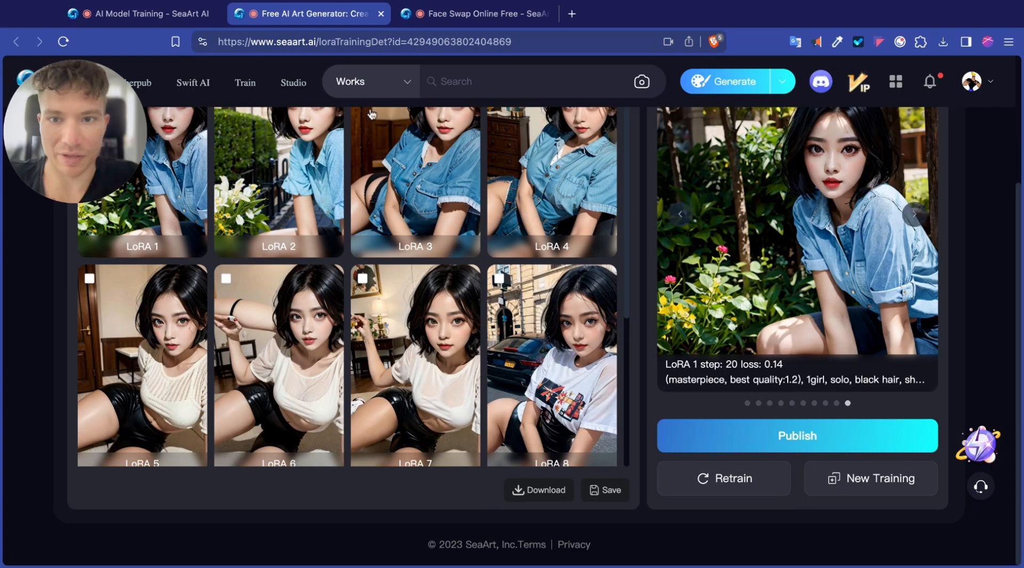
Select LoRA 2 instead of LoRA 1 among the trained versions.
{"action": "mouse_move", "coordinate": [92, 128]}
{"action": "left_click_drag", "start_coordinate": [92, 128], "coordinate": [92, 308]}
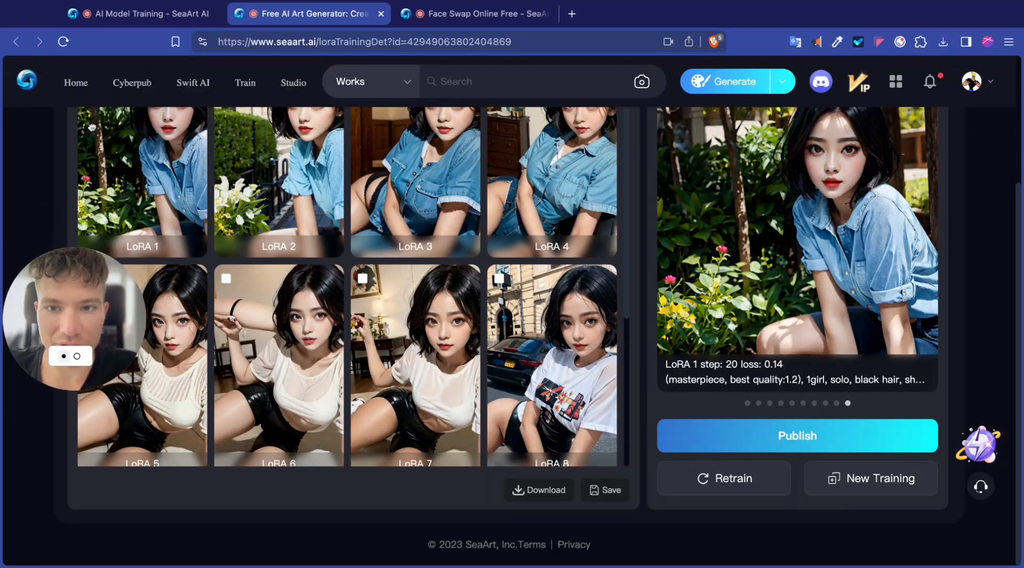
{"action": "scroll", "coordinate": [122, 150], "scroll_direction": "up", "scroll_amount": 3}
{"action": "left_click", "coordinate": [90, 191]}
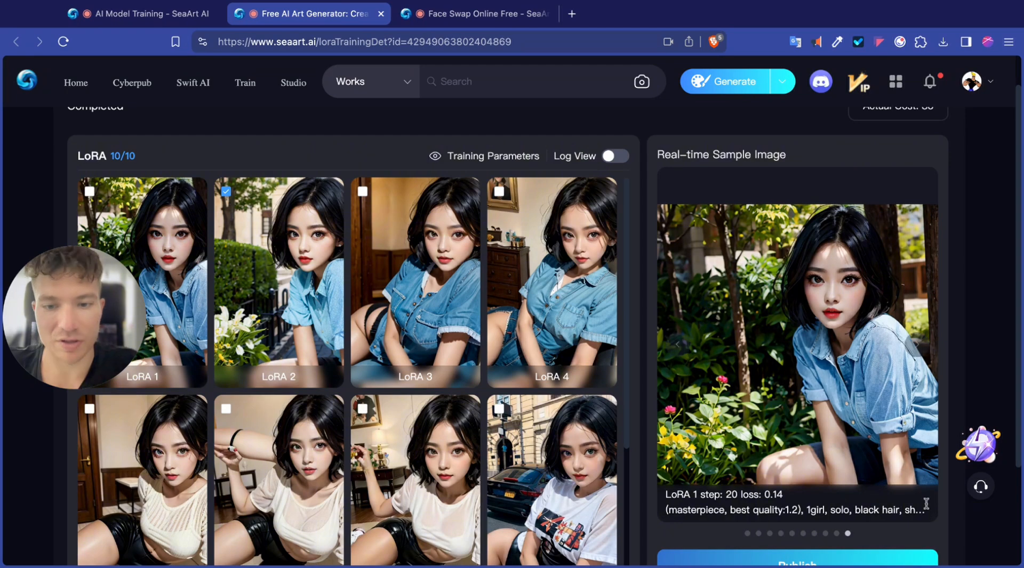
{"action": "scroll", "coordinate": [880, 373], "scroll_direction": "down", "scroll_amount": 3}
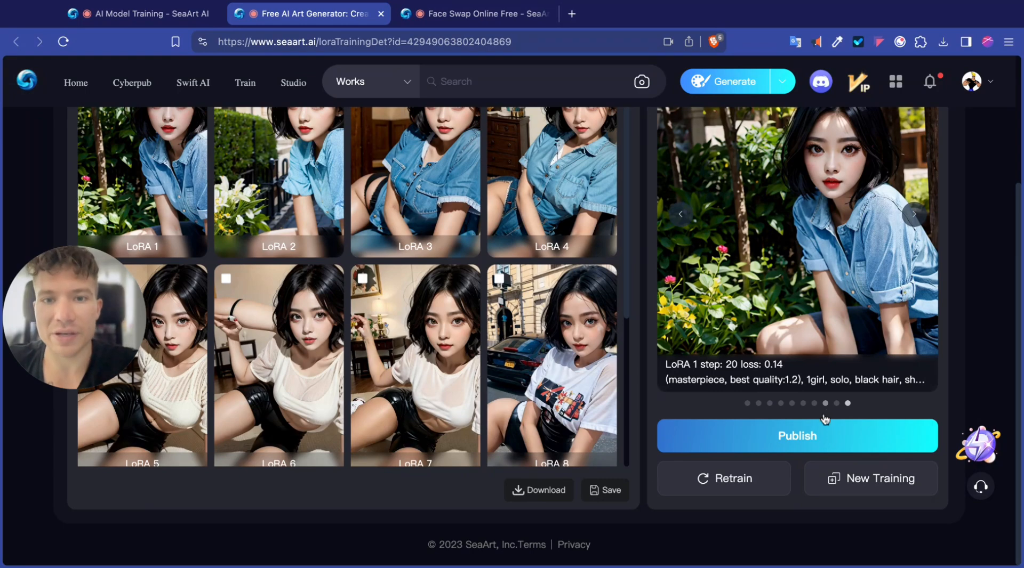
Start publishing the selected version as a newly created LoRA and name it Ewa-2.
{"action": "left_click", "coordinate": [763, 437]}
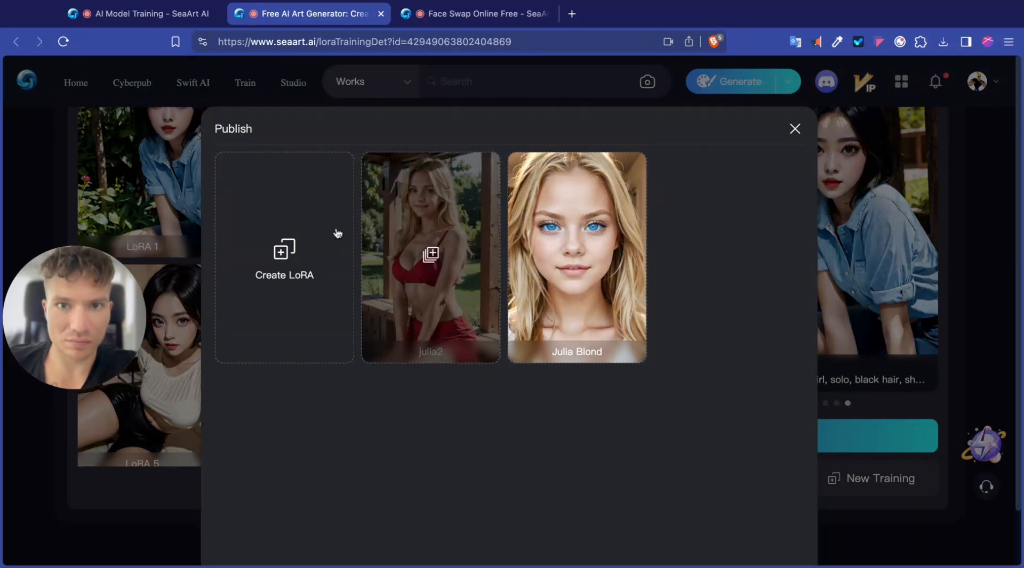
{"action": "left_click", "coordinate": [299, 227]}
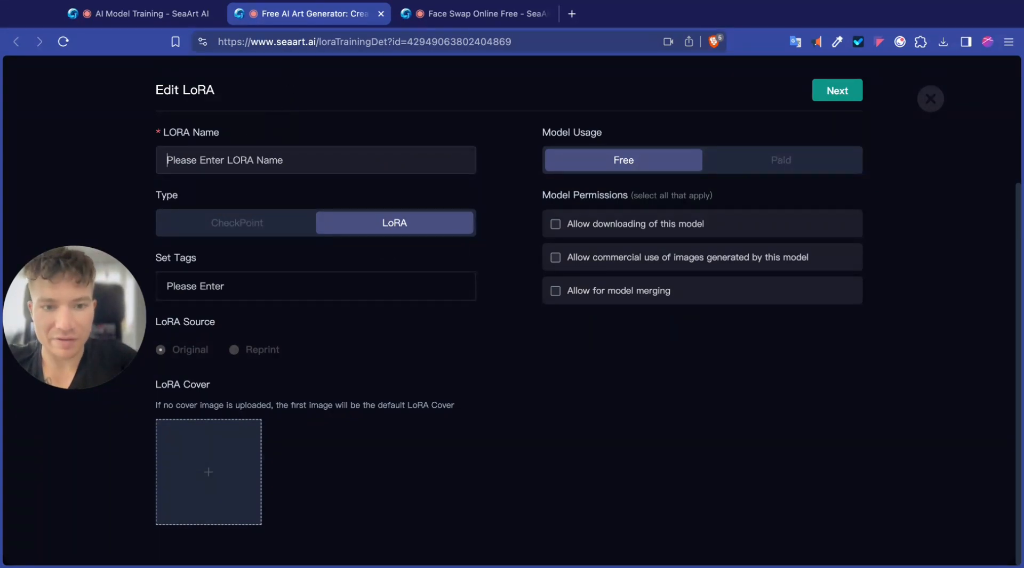
{"action": "type", "text": "Ewa-2"}
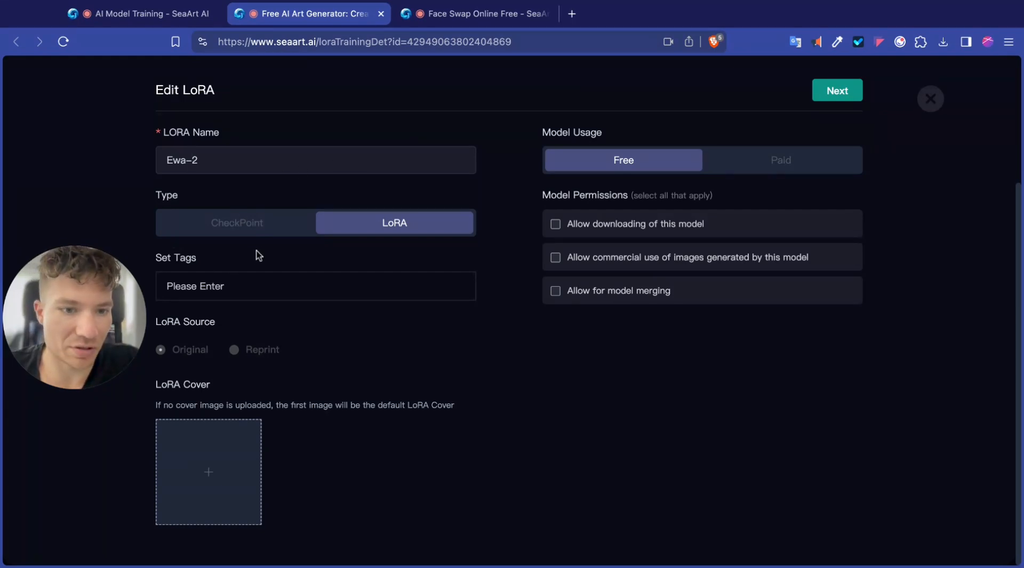
Add the tags "woman" and "black hair" to the LoRA.
{"action": "left_click", "coordinate": [223, 288]}
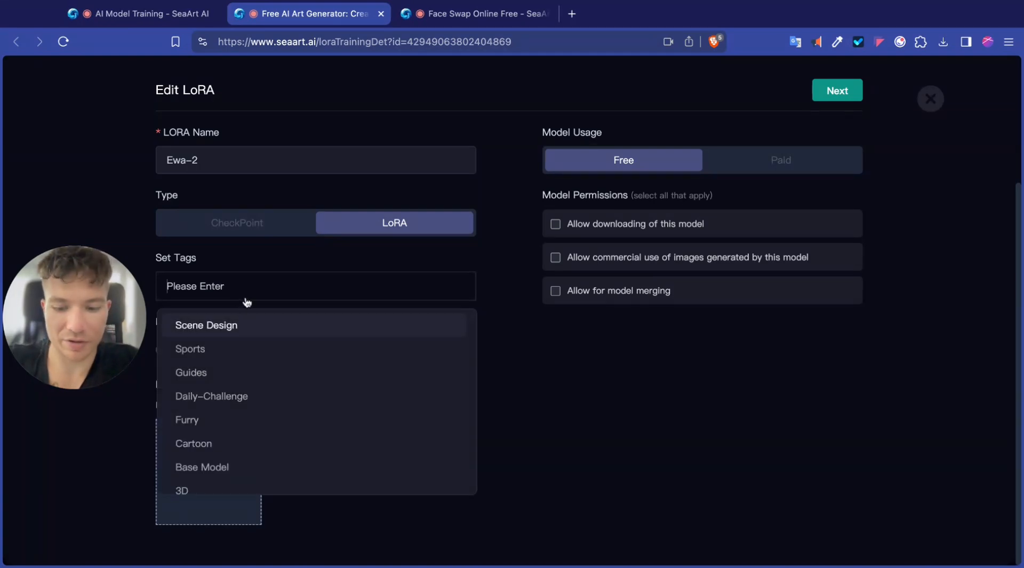
{"action": "type", "text": "woma"}
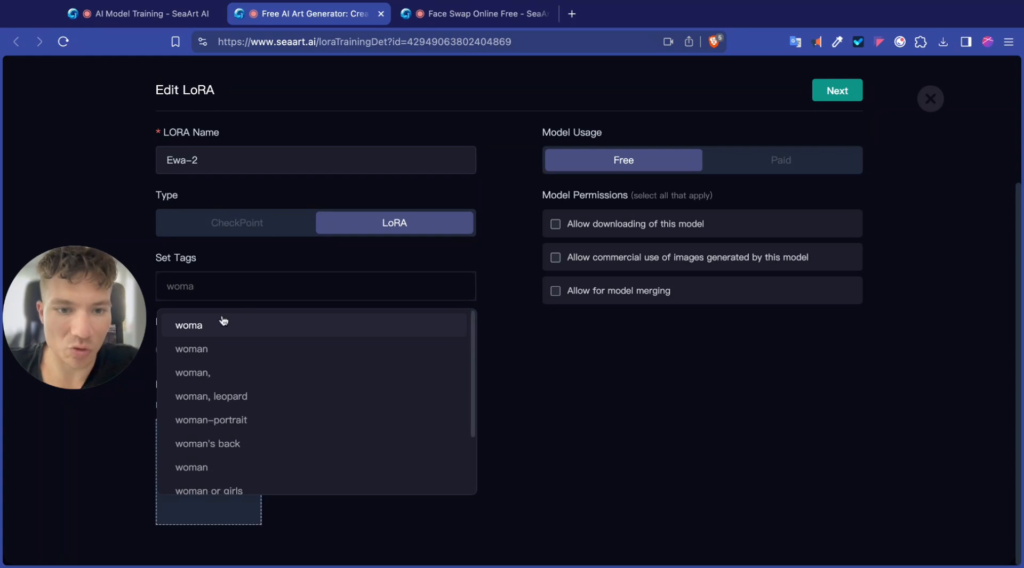
{"action": "left_click", "coordinate": [210, 351]}
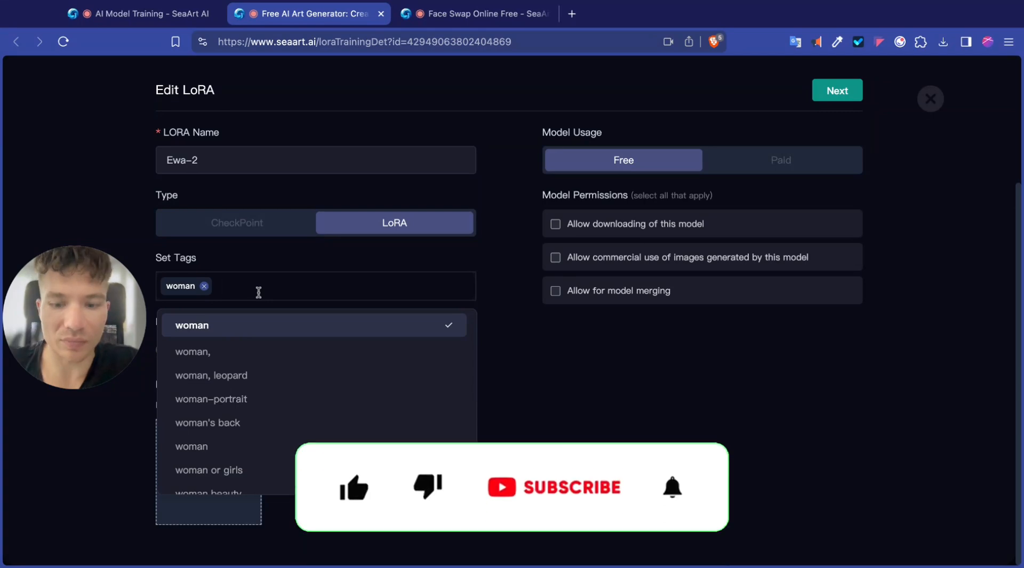
{"action": "type", "text": "black hair"}
{"action": "left_click", "coordinate": [221, 325]}
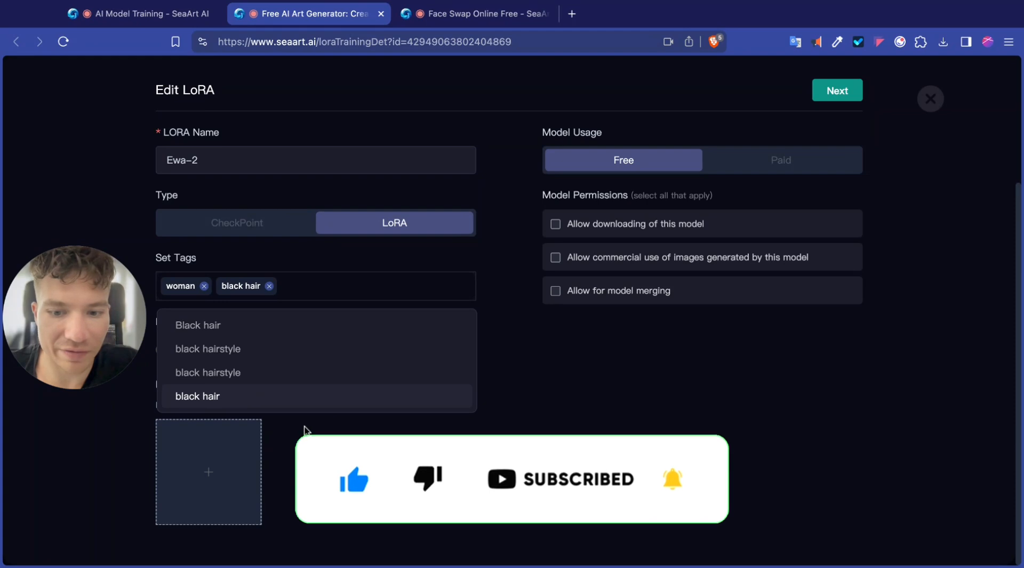
{"action": "left_click", "coordinate": [287, 415]}
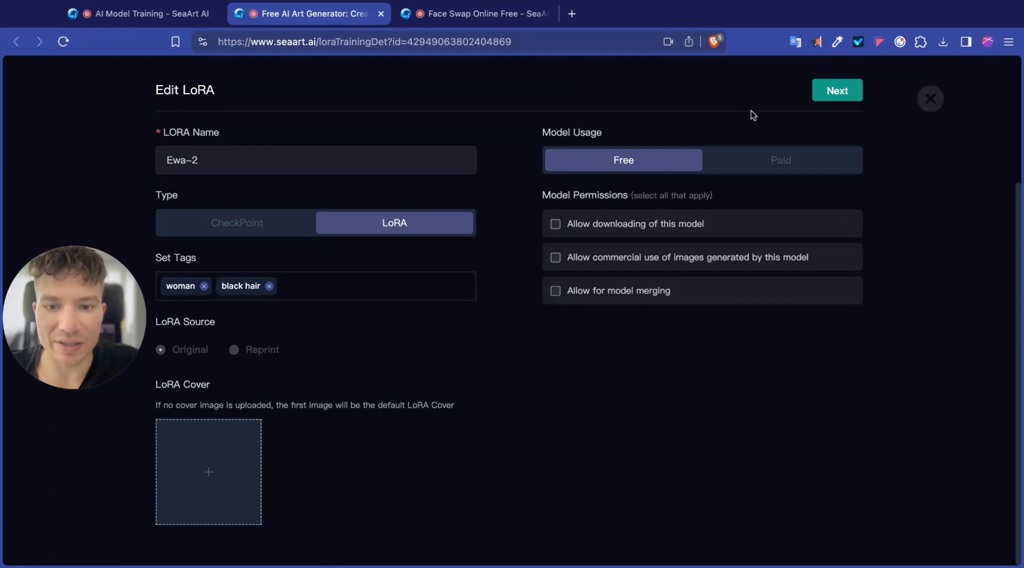
Keep the model usage Free after viewing the Paid option, allow commercial use of generated images and model merging, and continue to the version settings.
{"action": "left_click", "coordinate": [753, 162]}
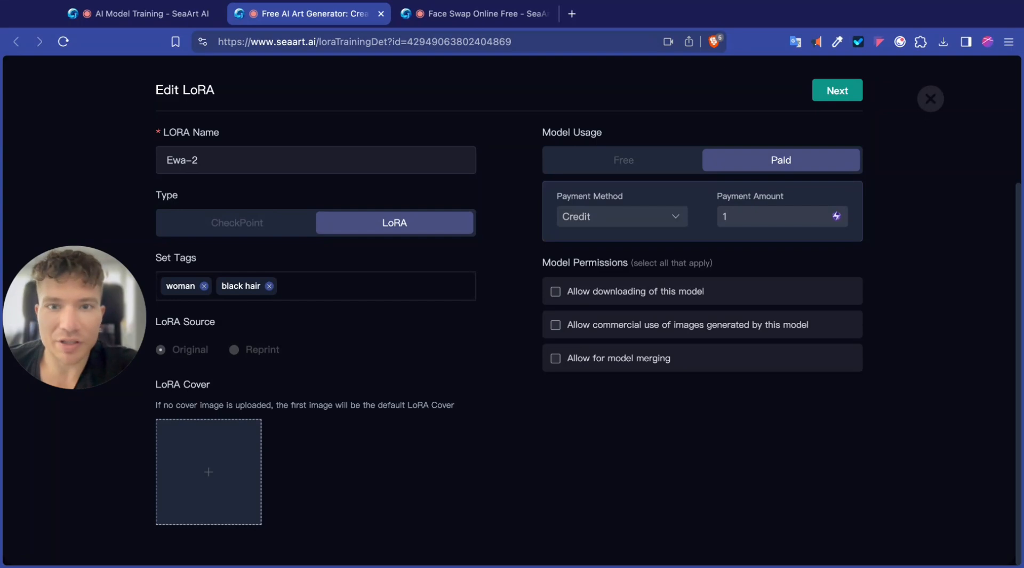
{"action": "left_click", "coordinate": [623, 160]}
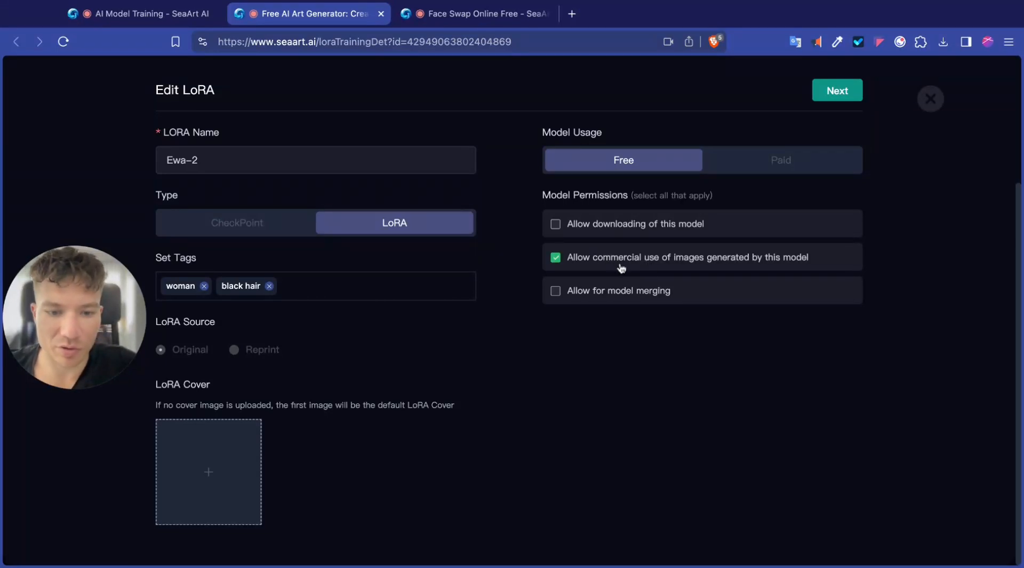
{"action": "left_click", "coordinate": [594, 294]}
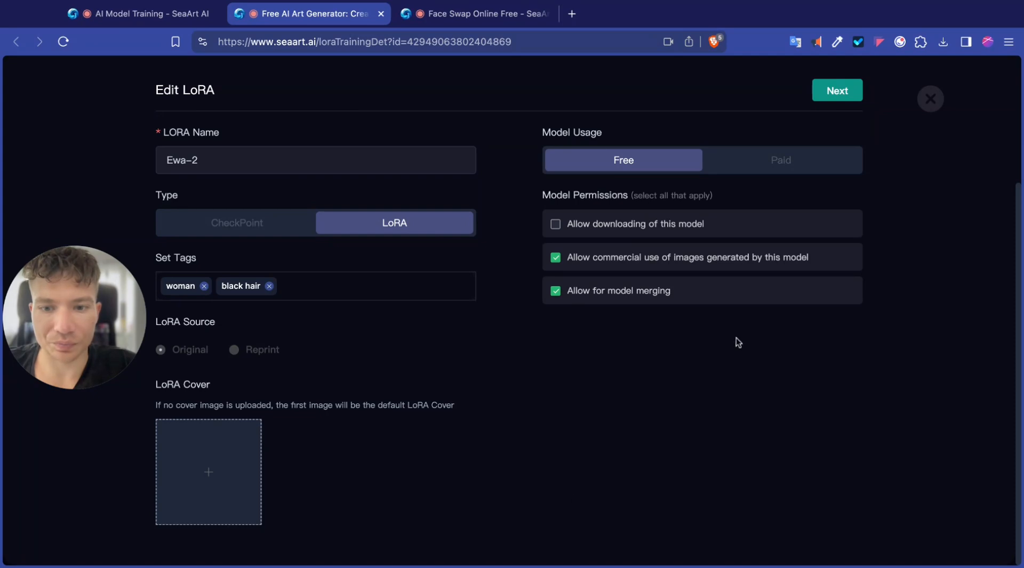
{"action": "scroll", "coordinate": [878, 196], "scroll_direction": "up", "scroll_amount": 5}
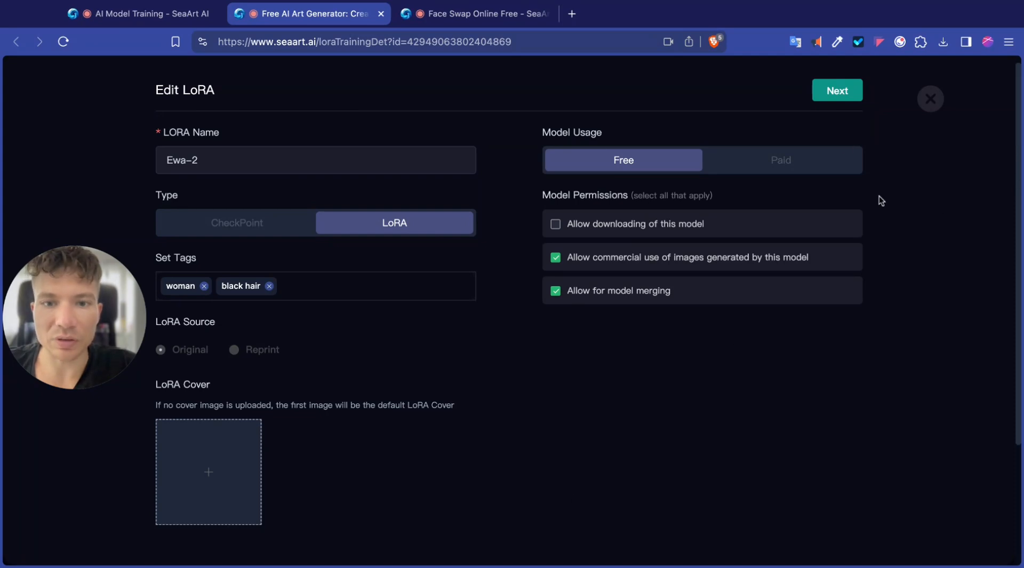
{"action": "left_click", "coordinate": [830, 92]}
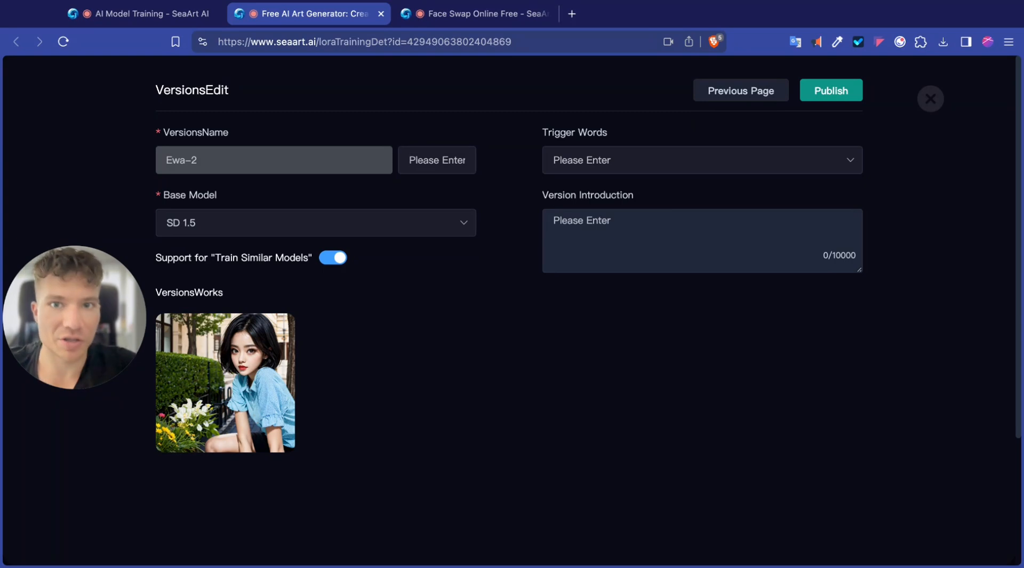
Set the version name suffix to 1 and choose SD 2.1 as the base model.
{"action": "type", "text": "1"}
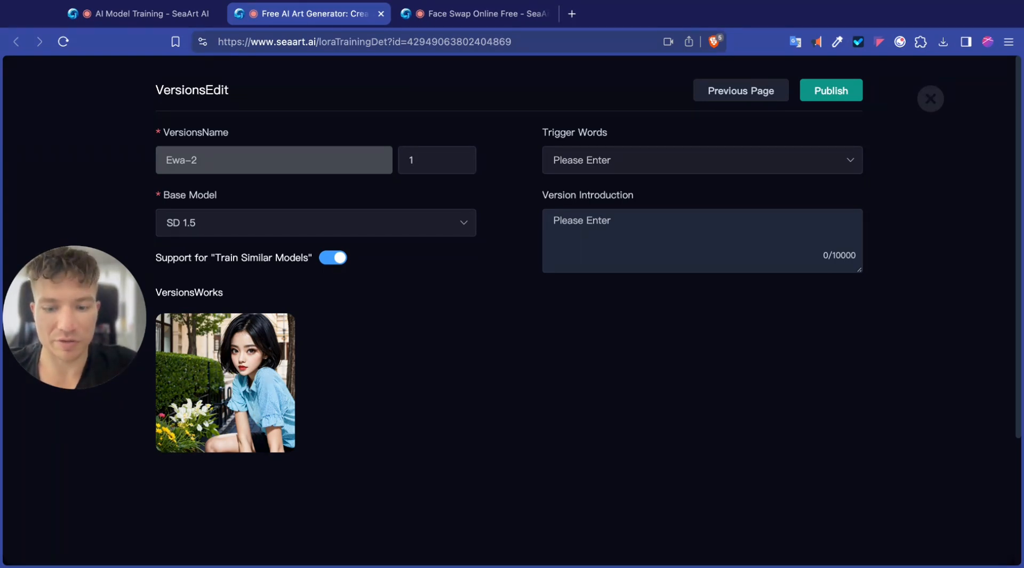
{"action": "left_click", "coordinate": [231, 227]}
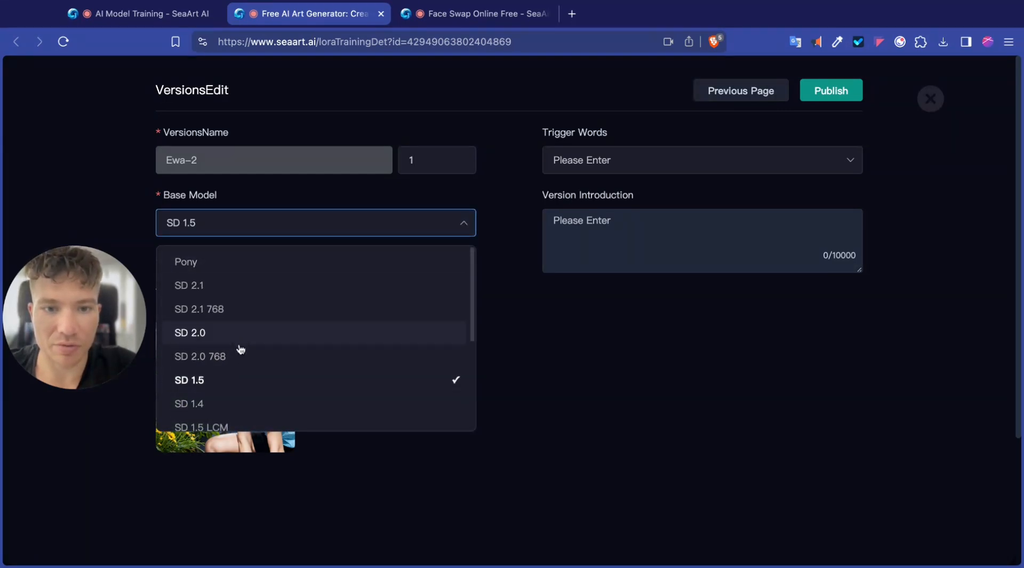
{"action": "scroll", "coordinate": [248, 369], "scroll_direction": "down", "scroll_amount": 2}
{"action": "scroll", "coordinate": [248, 369], "scroll_direction": "down", "scroll_amount": 3}
{"action": "scroll", "coordinate": [246, 358], "scroll_direction": "down", "scroll_amount": 1}
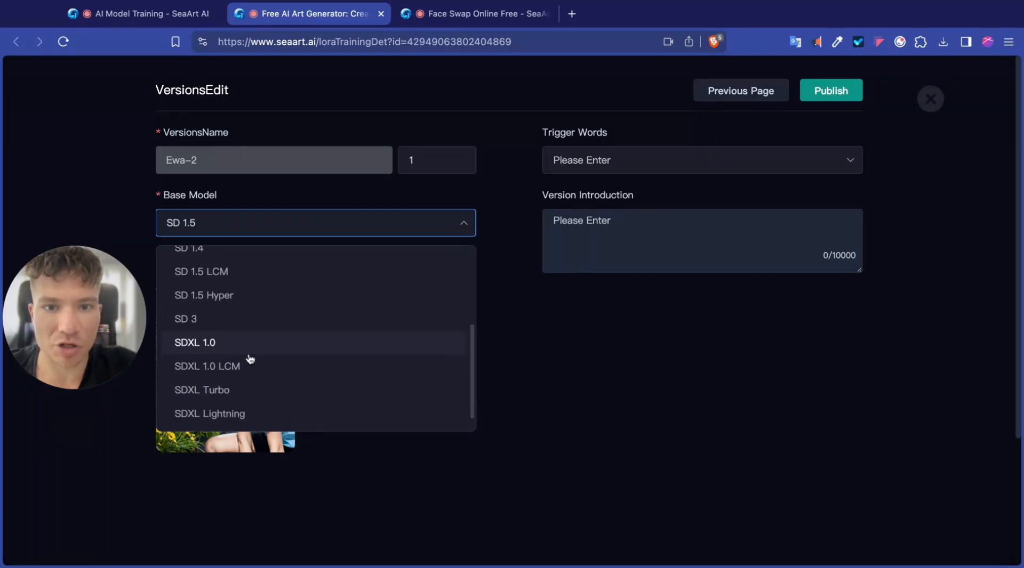
{"action": "scroll", "coordinate": [247, 360], "scroll_direction": "down", "scroll_amount": 1}
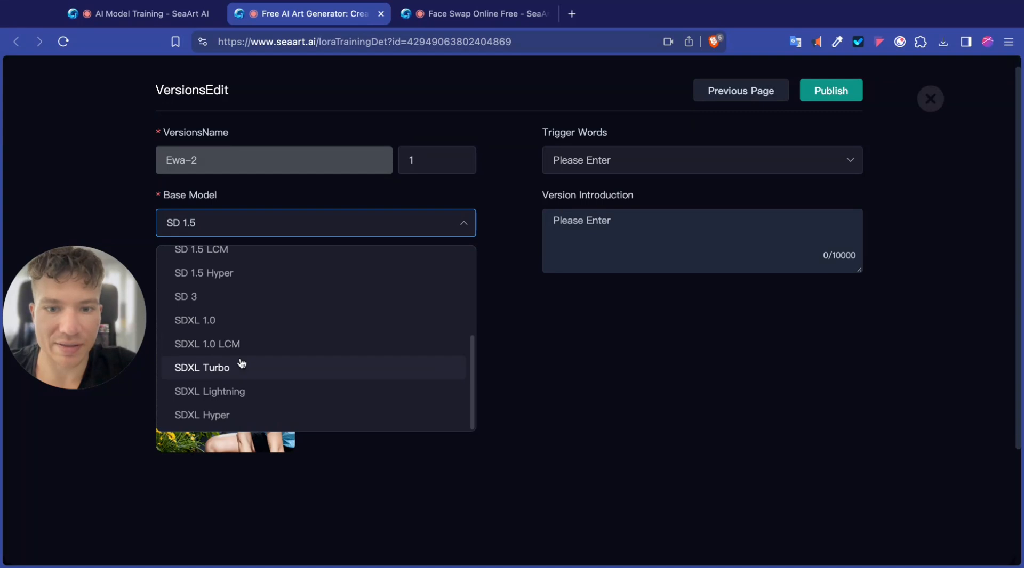
{"action": "scroll", "coordinate": [238, 362], "scroll_direction": "up", "scroll_amount": 5}
{"action": "scroll", "coordinate": [222, 344], "scroll_direction": "down", "scroll_amount": 5}
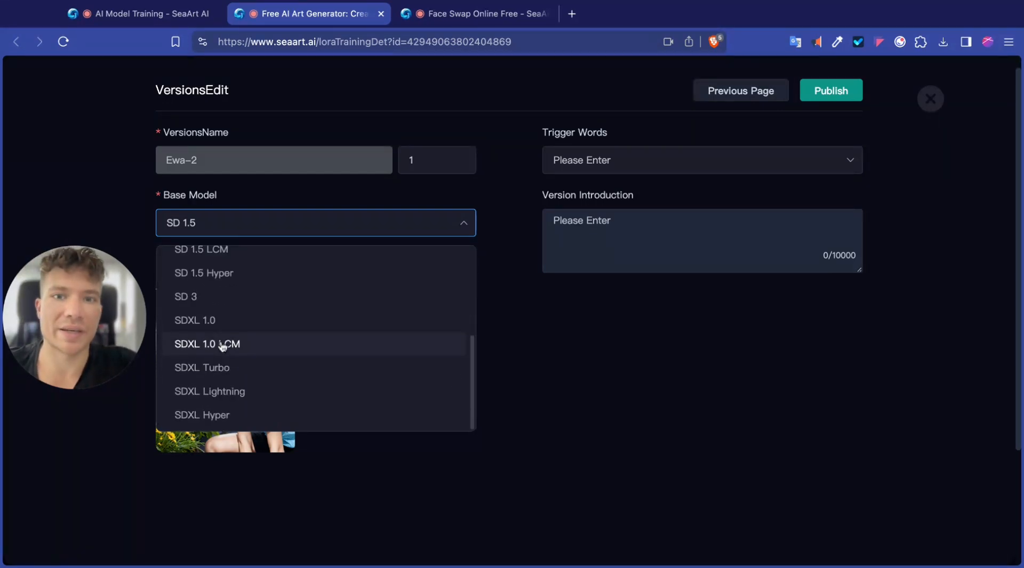
{"action": "scroll", "coordinate": [222, 344], "scroll_direction": "up", "scroll_amount": 5}
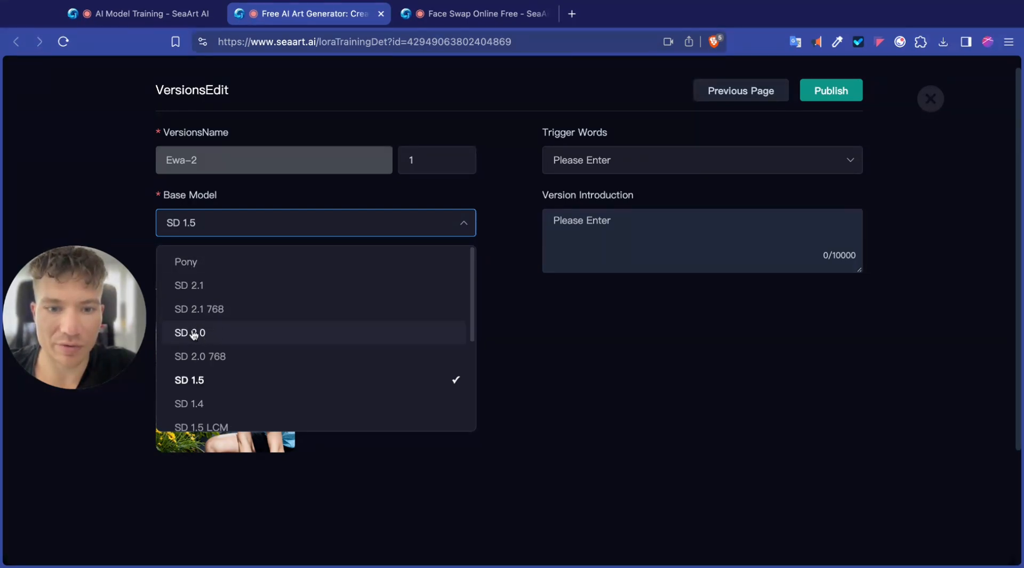
{"action": "scroll", "coordinate": [205, 332], "scroll_direction": "down", "scroll_amount": 4}
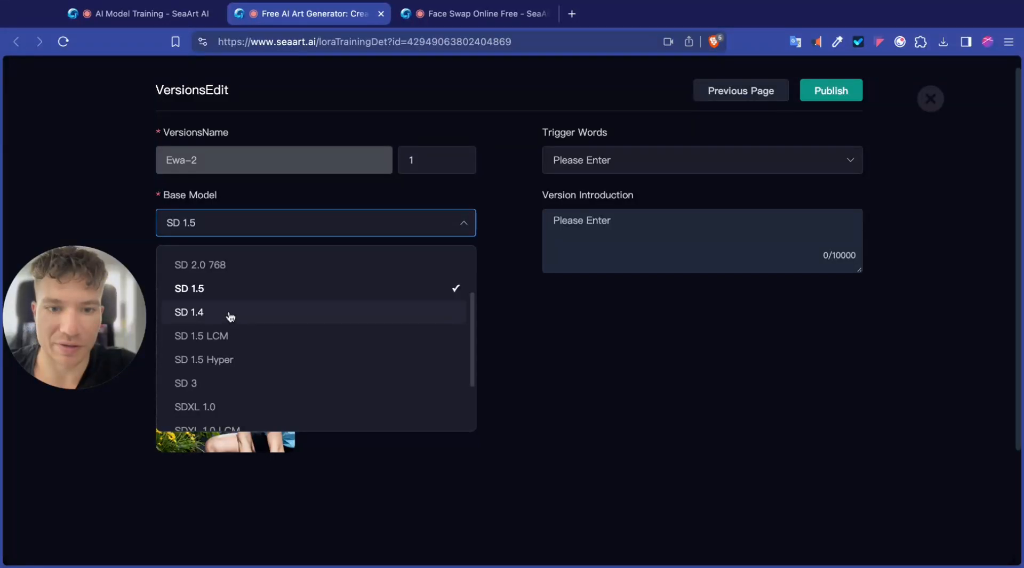
{"action": "scroll", "coordinate": [227, 317], "scroll_direction": "up", "scroll_amount": 5}
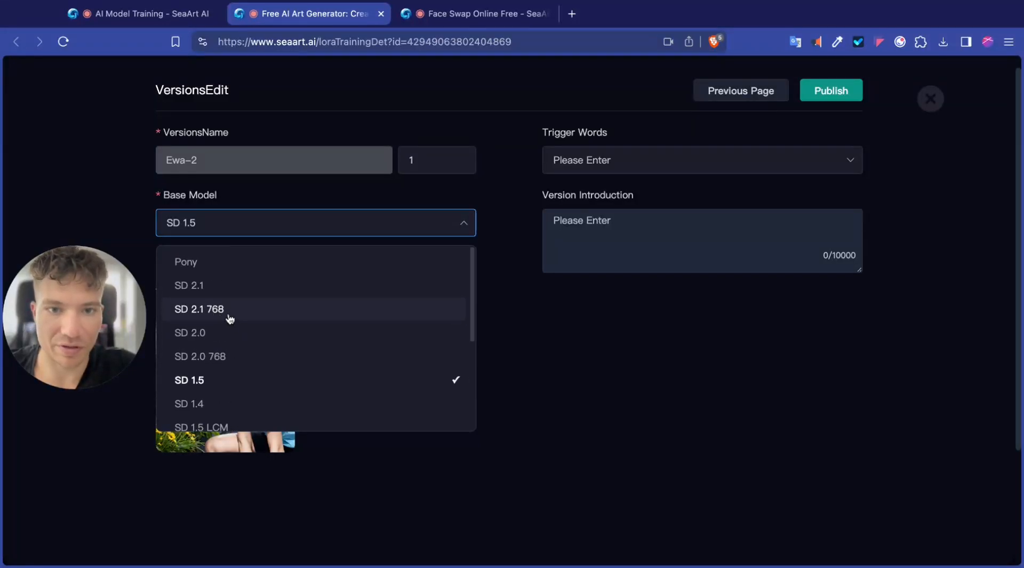
{"action": "left_click", "coordinate": [197, 288]}
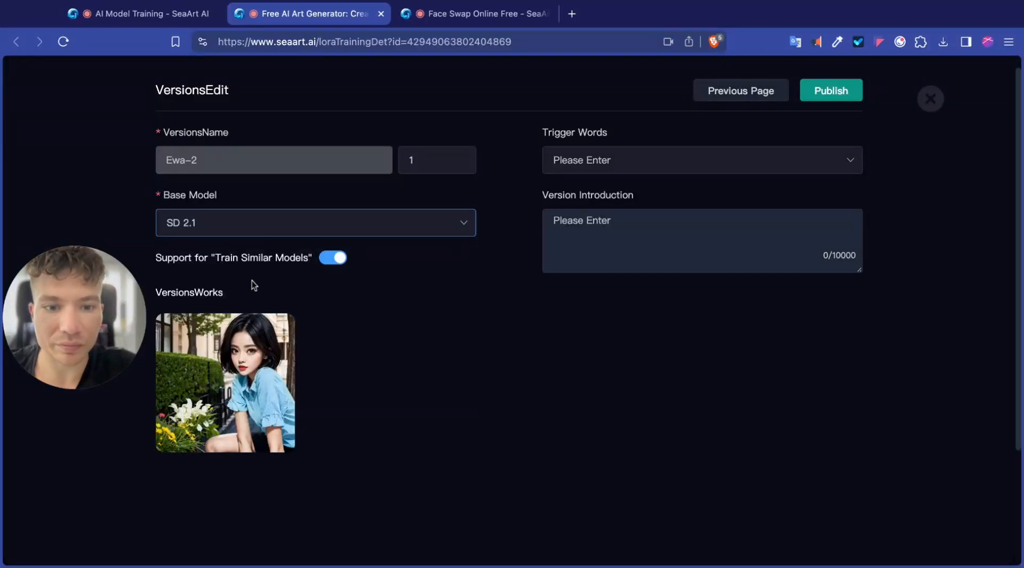
Add "ewa2" as the trigger word of the LoRA version.
{"action": "scroll", "coordinate": [250, 255], "scroll_direction": "down", "scroll_amount": 3}
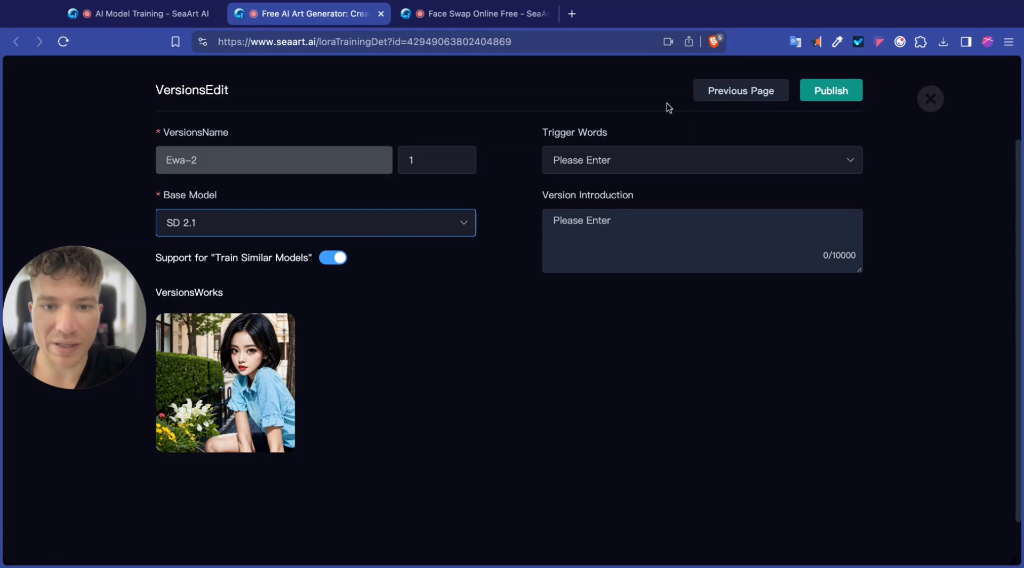
{"action": "left_click", "coordinate": [625, 152]}
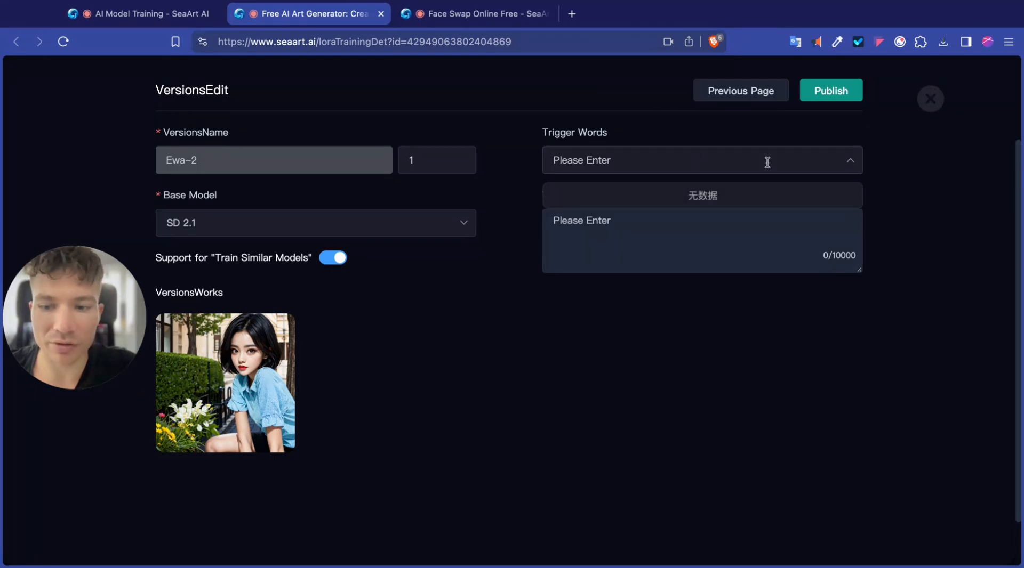
{"action": "left_click", "coordinate": [658, 162]}
{"action": "left_click", "coordinate": [682, 161]}
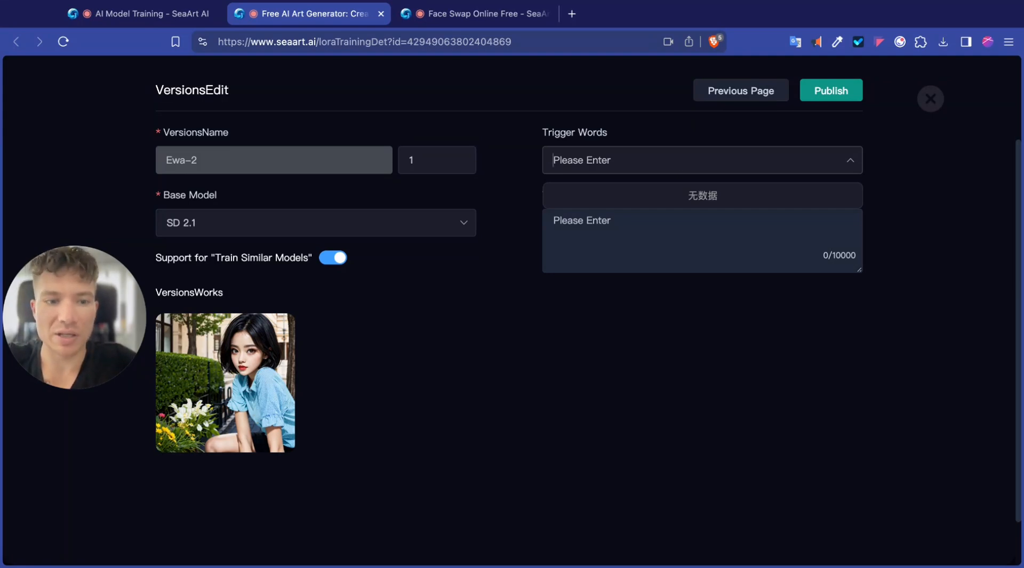
{"action": "type", "text": "ewa2"}
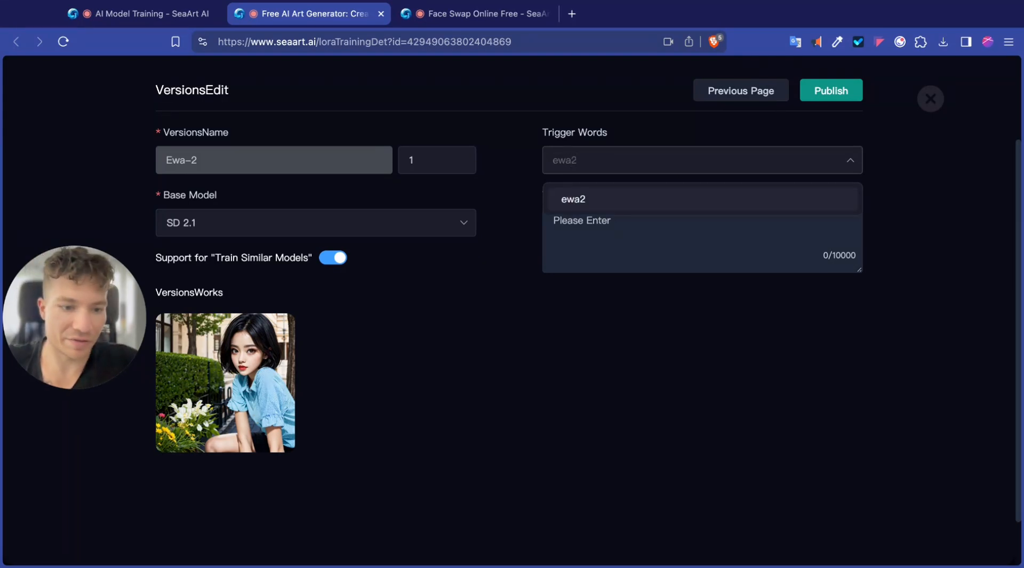
{"action": "left_click", "coordinate": [573, 199]}
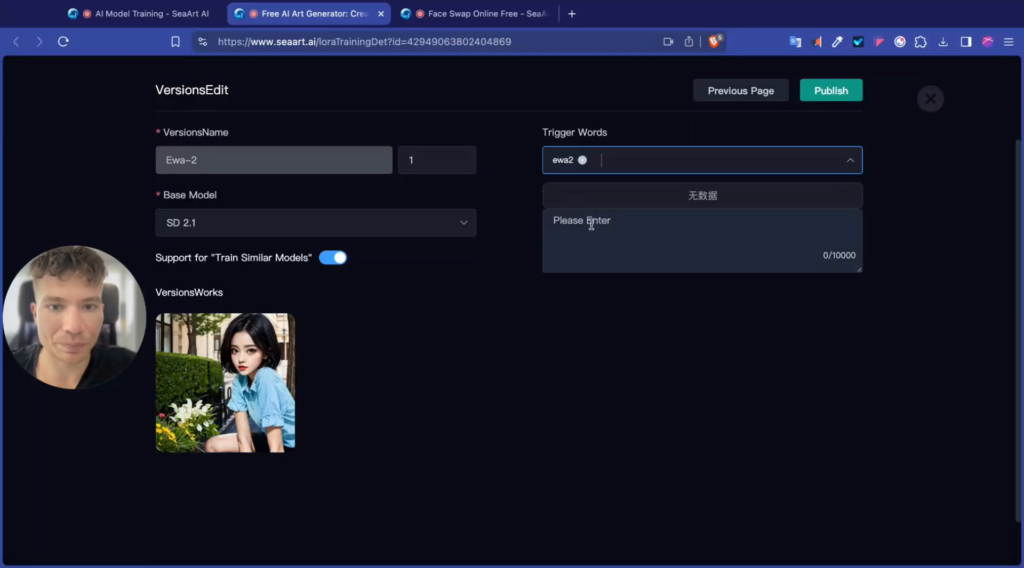
Publish the LoRA version and open the image generator.
{"action": "left_click", "coordinate": [626, 225]}
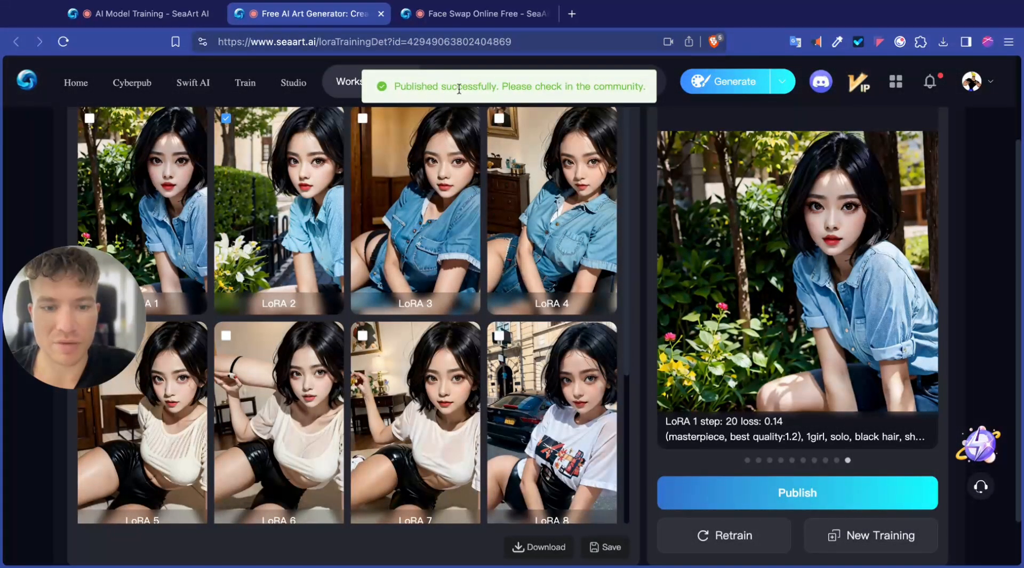
{"action": "mouse_move", "coordinate": [893, 99]}
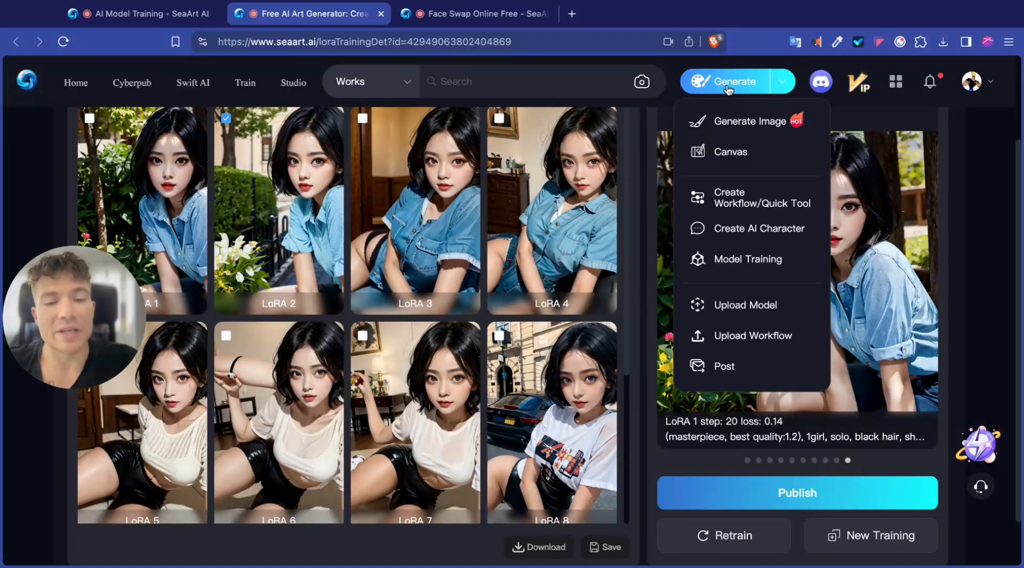
{"action": "left_click", "coordinate": [728, 88]}
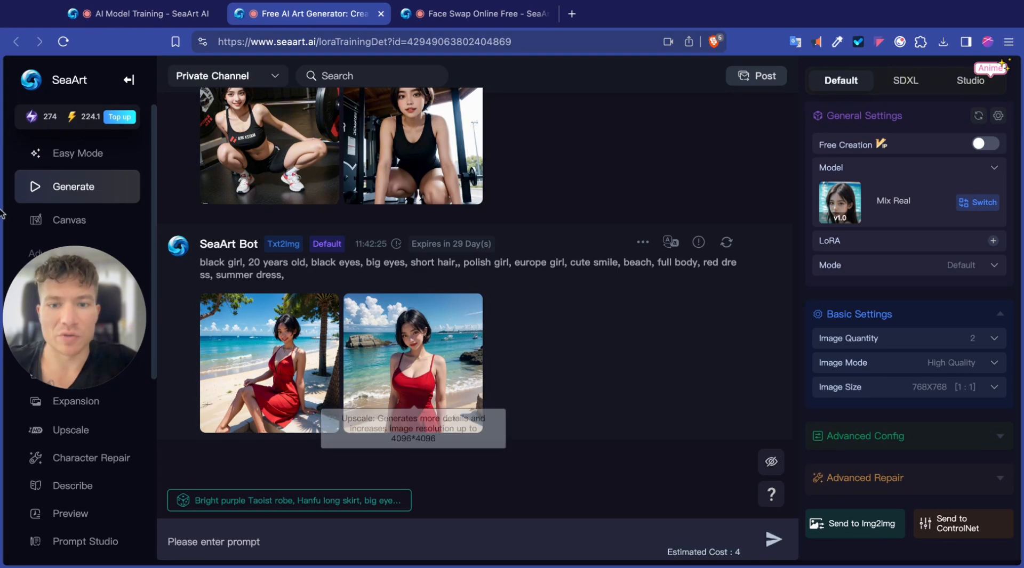
{"action": "key", "text": "super+a"}
{"action": "left_click", "coordinate": [92, 280]}
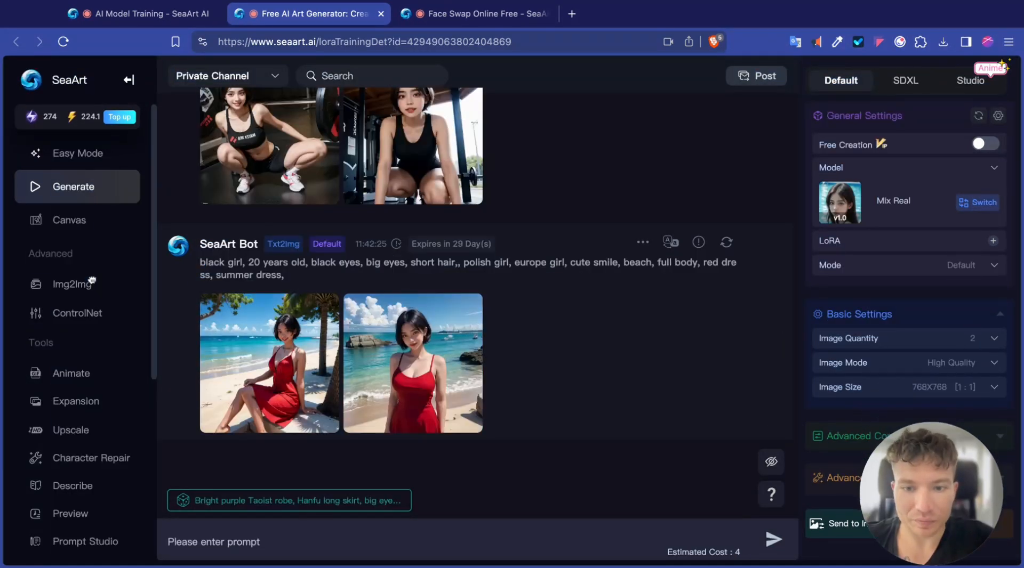
{"action": "left_click", "coordinate": [942, 532]}
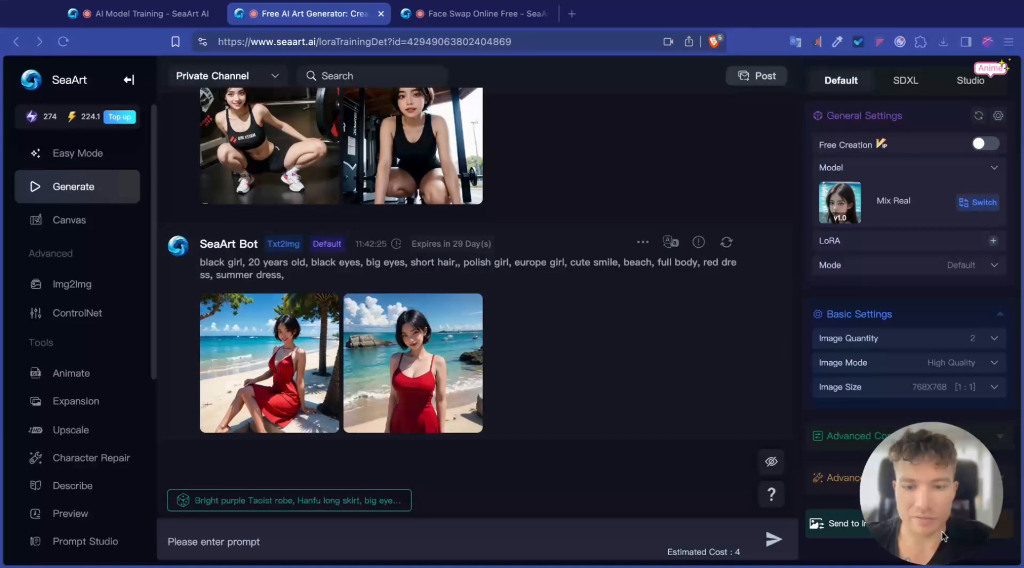
{"action": "left_click", "coordinate": [937, 532]}
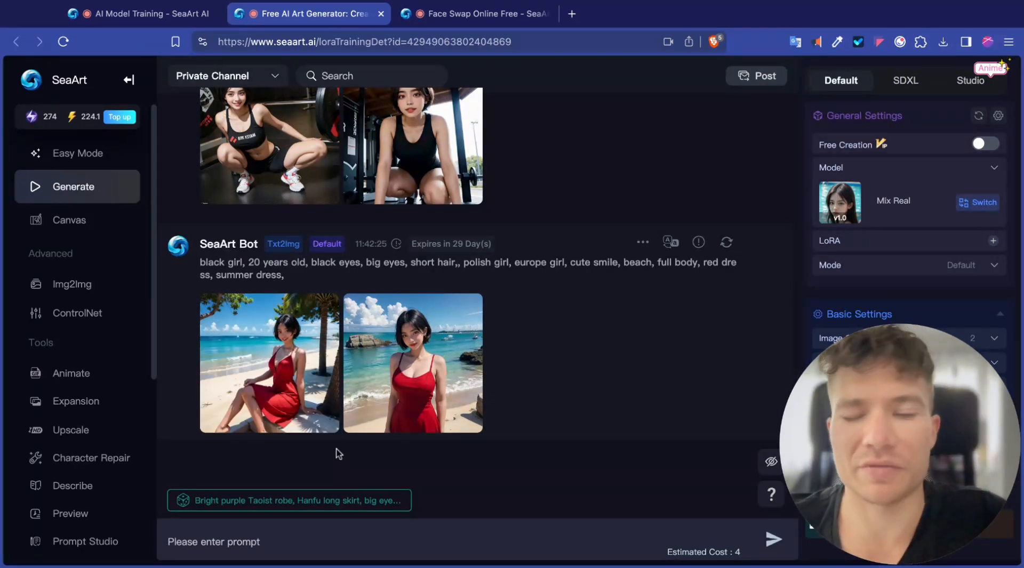
Add version 1 of the self-trained Ewa-2 LoRA to the generation settings.
{"action": "mouse_move", "coordinate": [454, 408]}
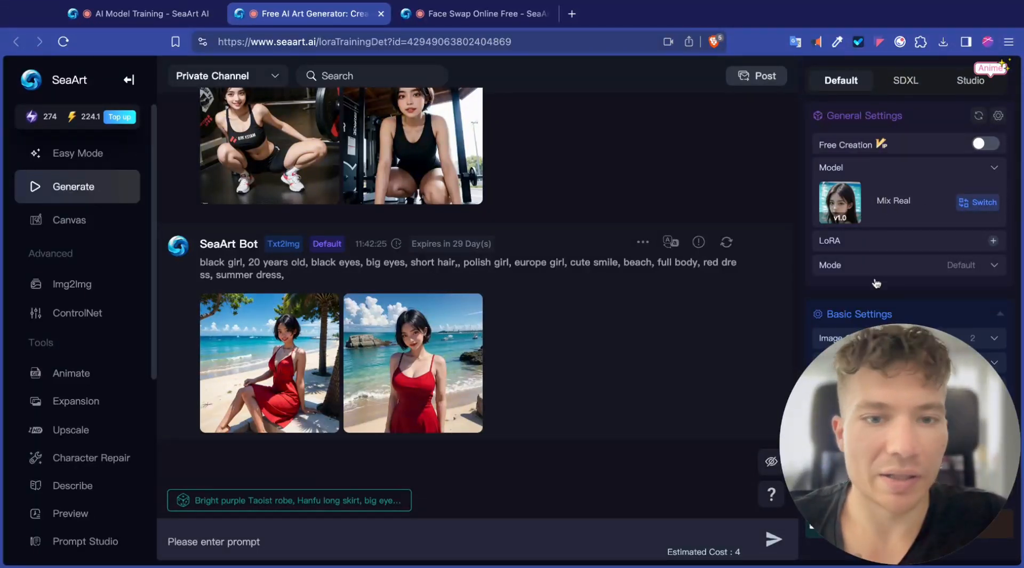
{"action": "left_click", "coordinate": [886, 244]}
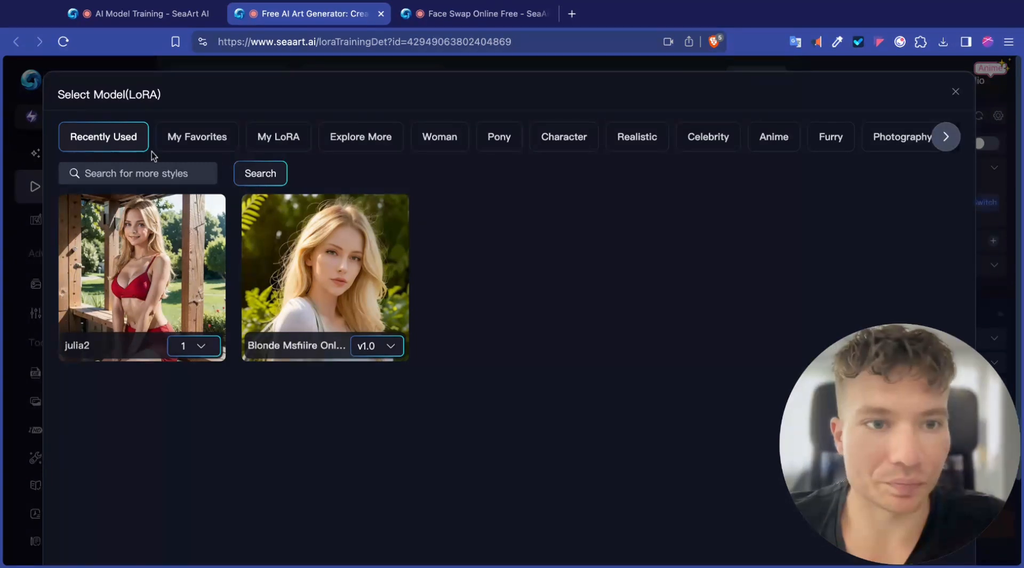
{"action": "left_click", "coordinate": [206, 138]}
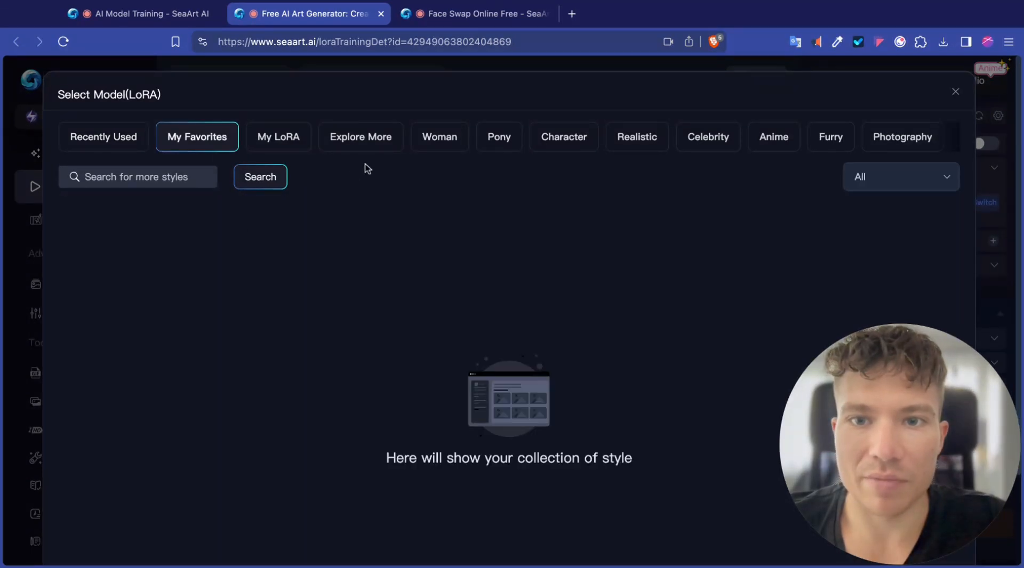
{"action": "left_click", "coordinate": [287, 145]}
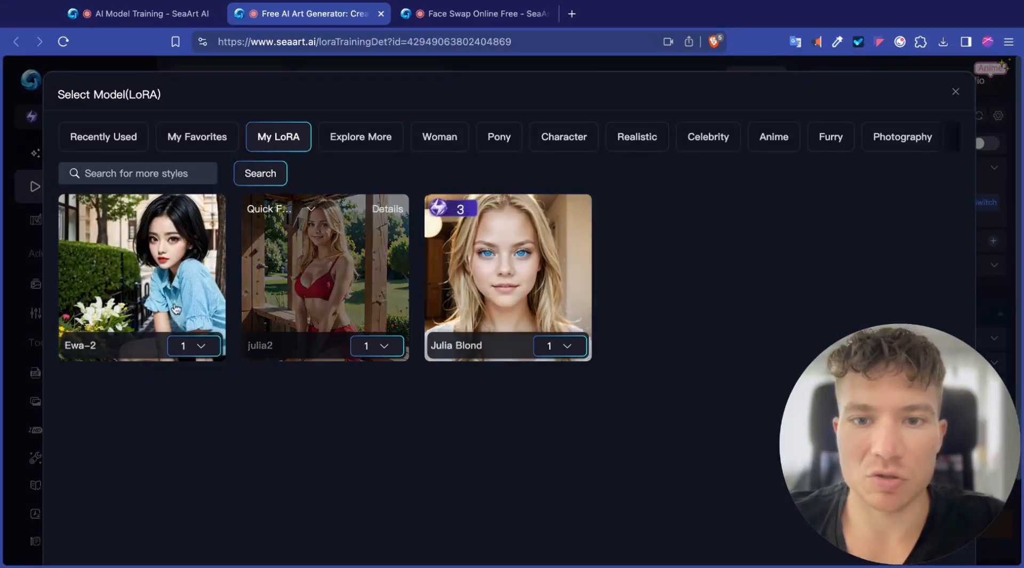
{"action": "left_click", "coordinate": [209, 349]}
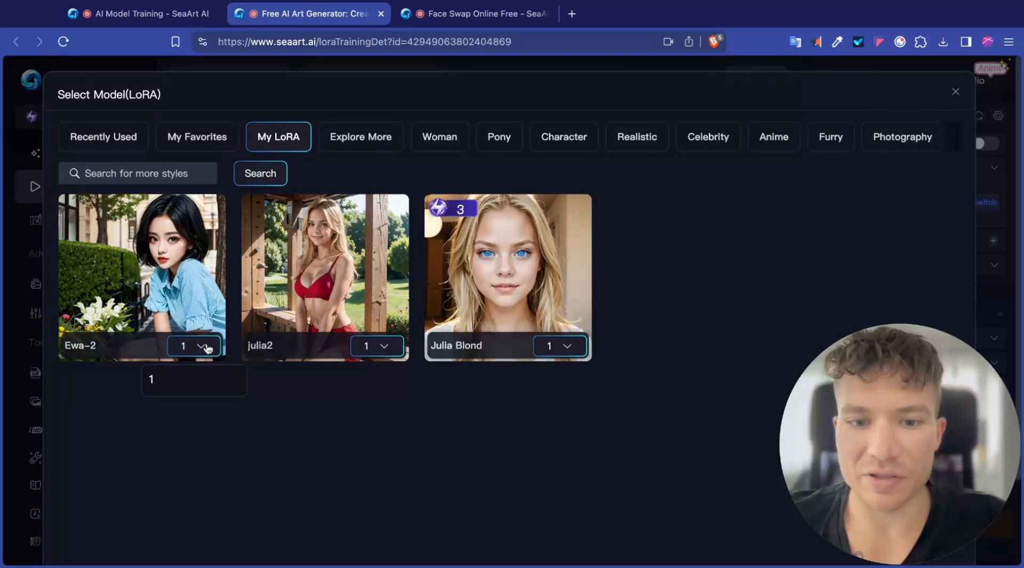
{"action": "left_click", "coordinate": [207, 349]}
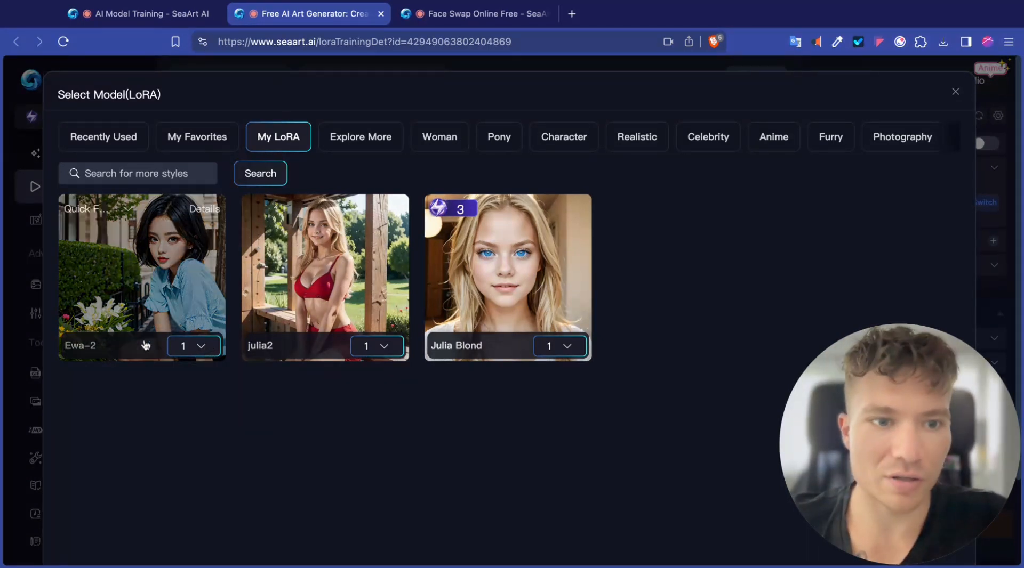
{"action": "left_click", "coordinate": [156, 266]}
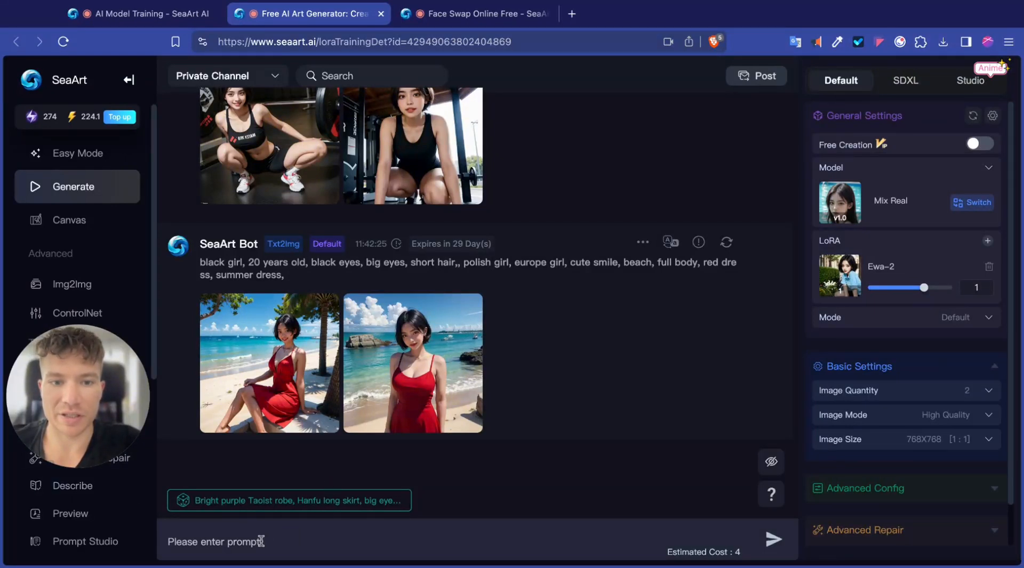
Generate images from the prompt "spaghetti, restaurant, glass of wine, eating".
{"action": "mouse_move", "coordinate": [355, 403]}
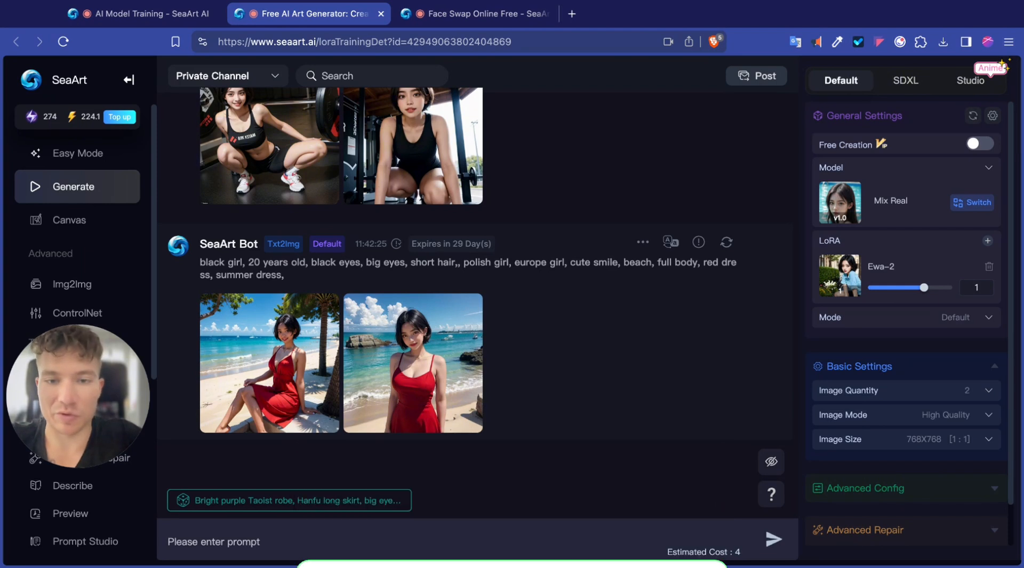
{"action": "type", "text": "spa"}
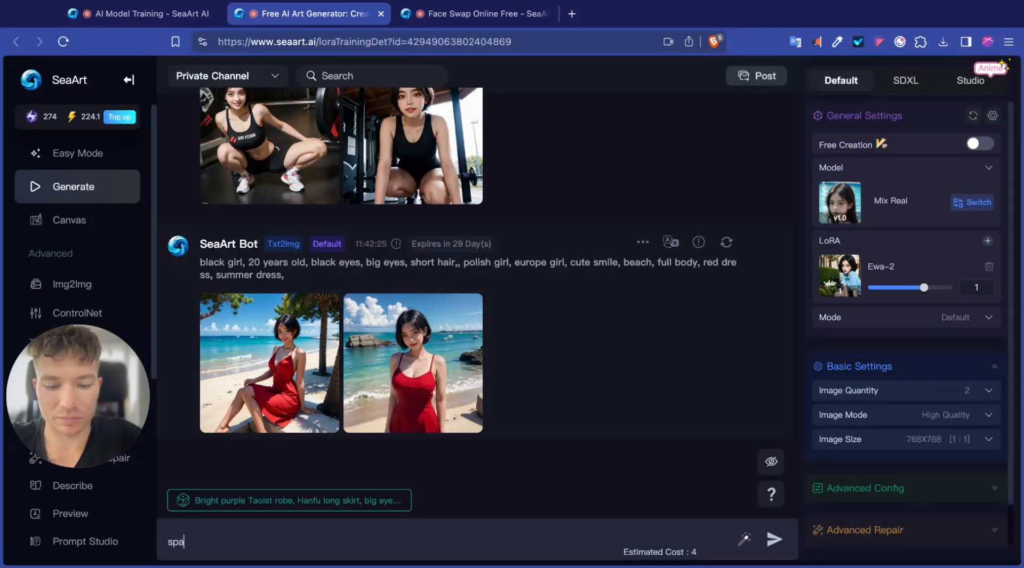
{"action": "key", "text": "BackSpace"}
{"action": "key", "text": "BackSpace"}
{"action": "key", "text": "BackSpace"}
{"action": "type", "text": "spa"}
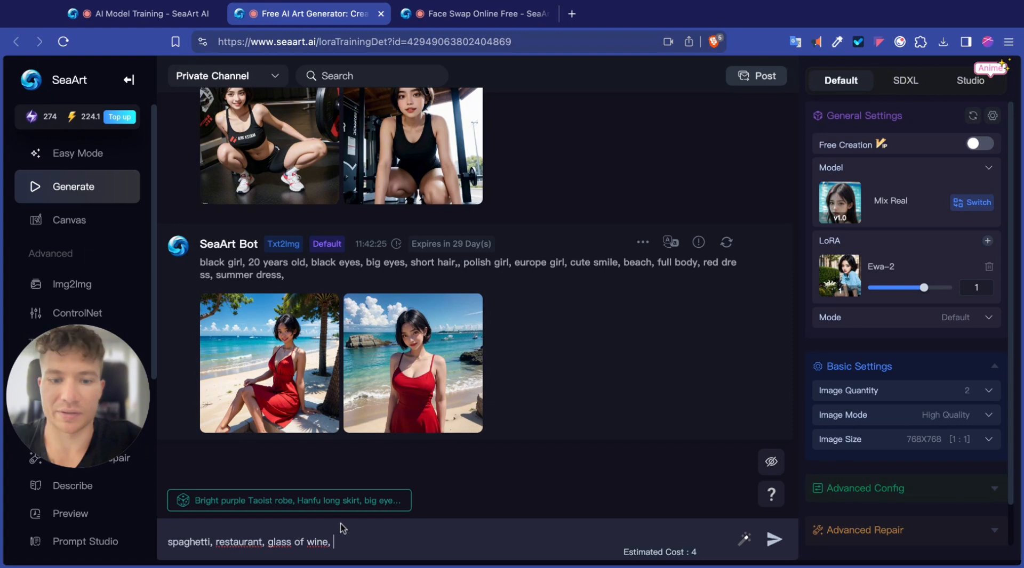
{"action": "type", "text": "ing"}
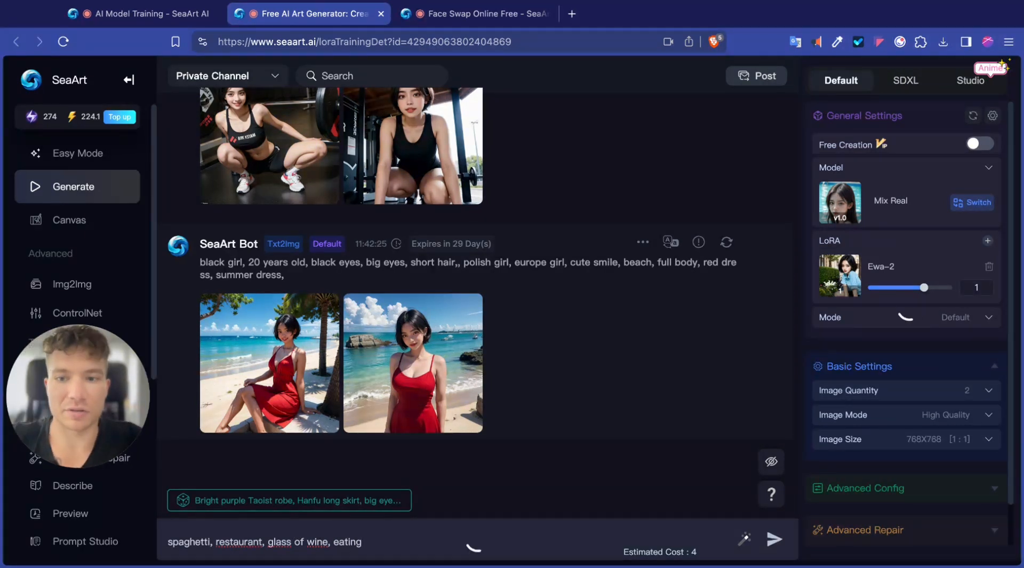
{"action": "key", "text": "Return"}
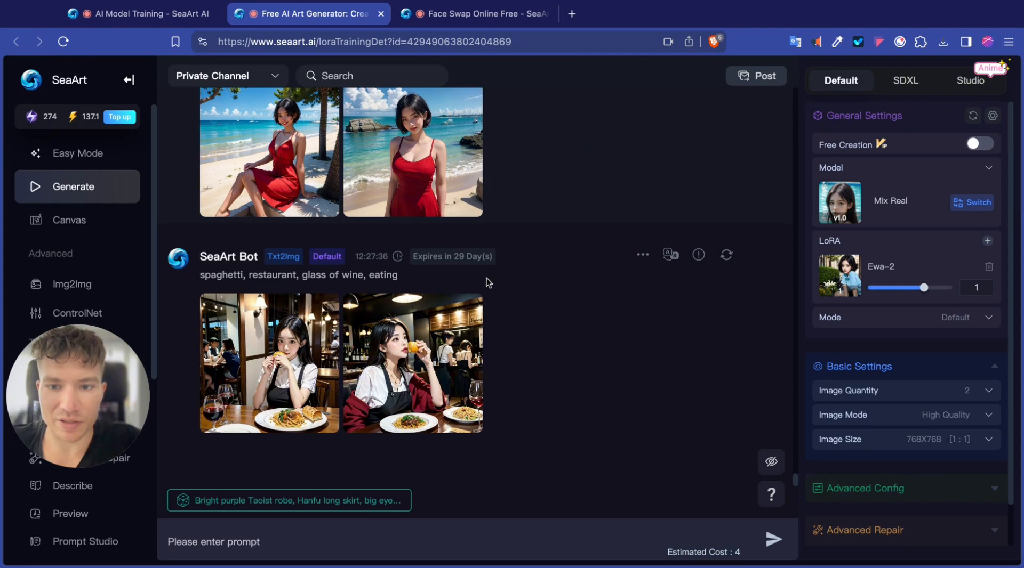
Inspect both generated restaurant images at full size and return to the generator.
{"action": "left_click", "coordinate": [396, 342]}
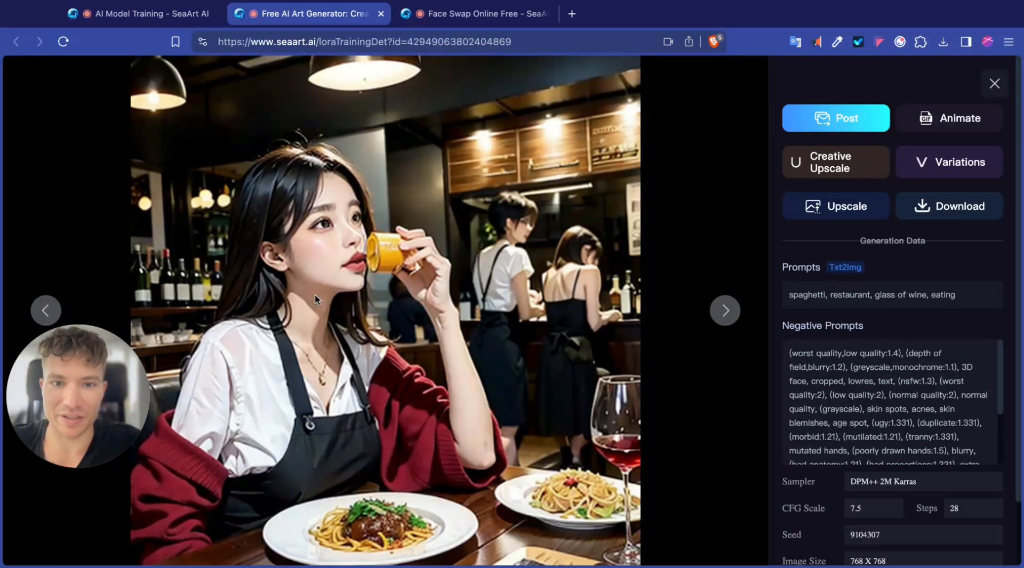
{"action": "key", "text": "Right"}
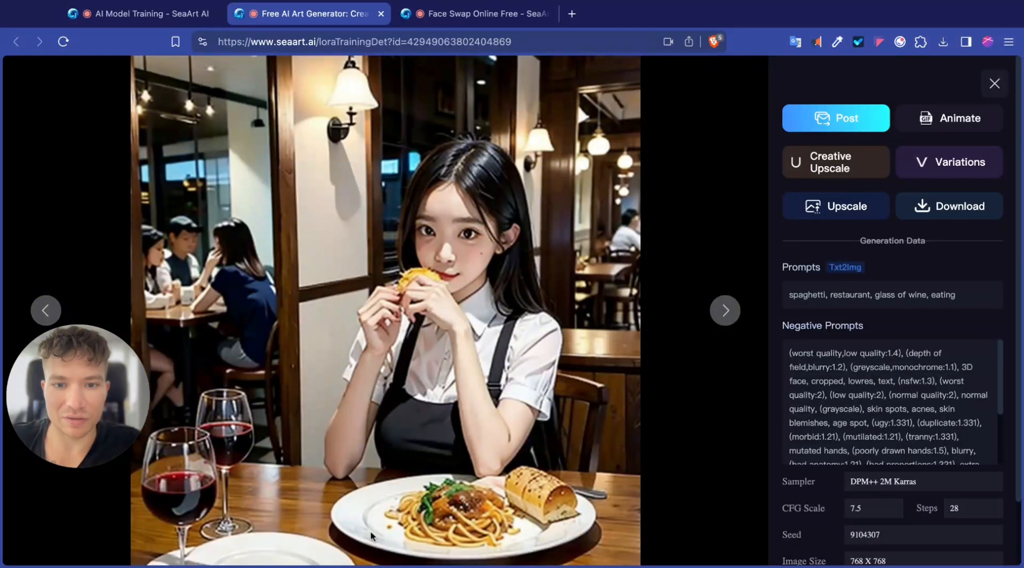
{"action": "key", "text": "Escape"}
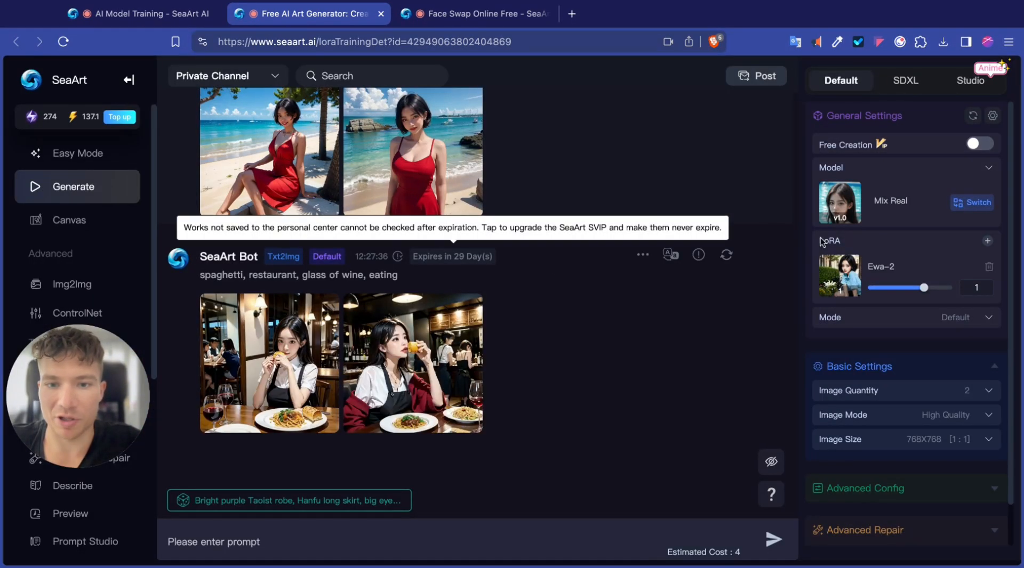
Open the Ewa-2 LoRA's model page and load its sample image's prompt and settings into the generator.
{"action": "left_click", "coordinate": [847, 274]}
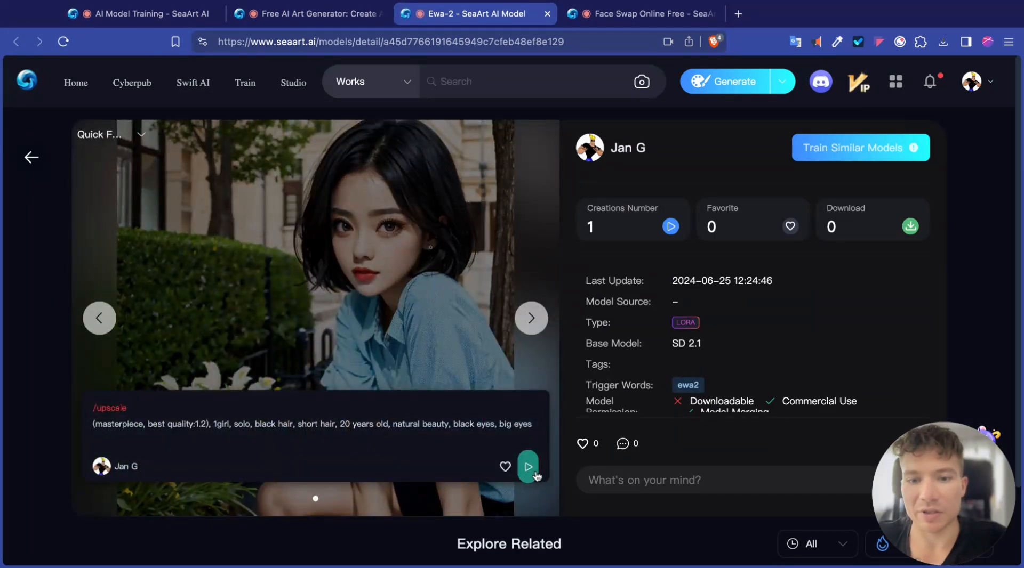
{"action": "left_click", "coordinate": [533, 472]}
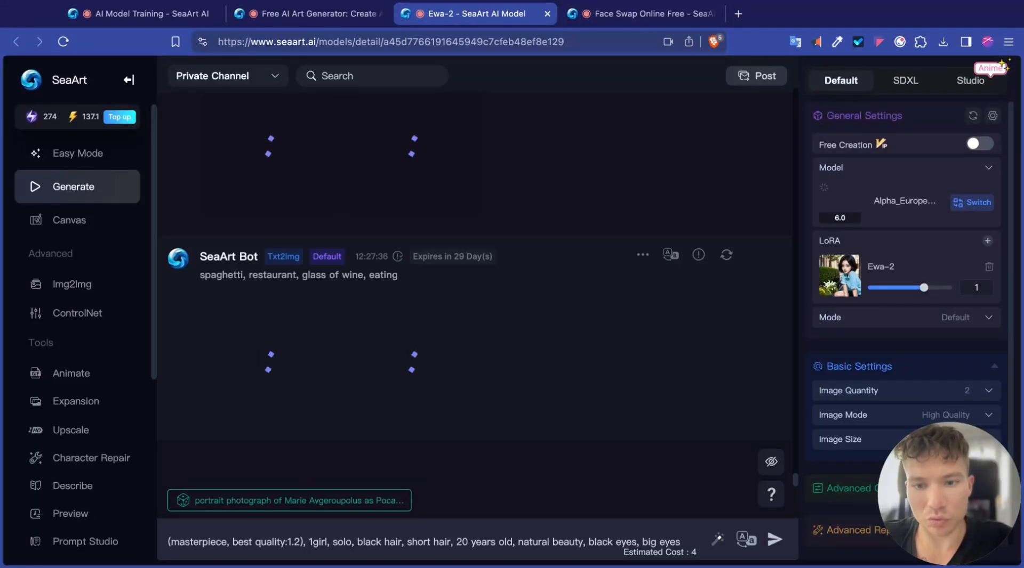
{"action": "left_click_drag", "start_coordinate": [233, 541], "coordinate": [370, 541]}
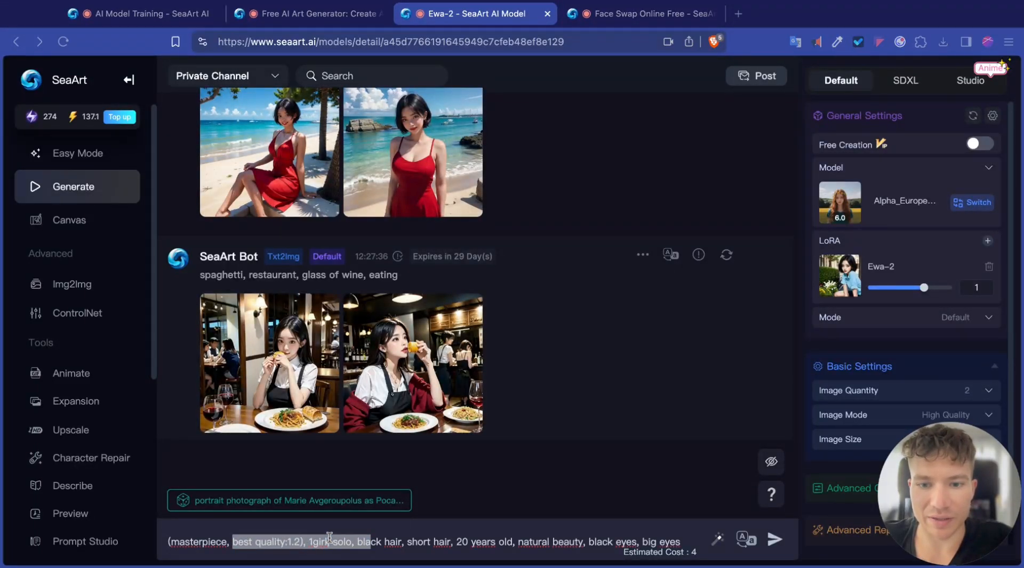
Append ". Spaghetti, eating, restaurant" to the prompt after "big eyes" and generate the images.
{"action": "left_click", "coordinate": [651, 542]}
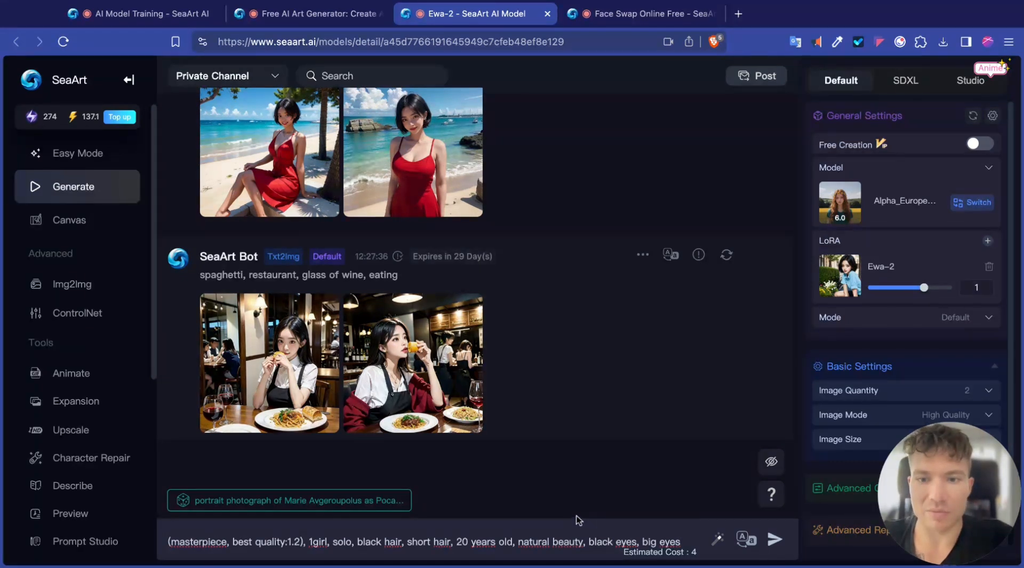
{"action": "type", "text": ". "}
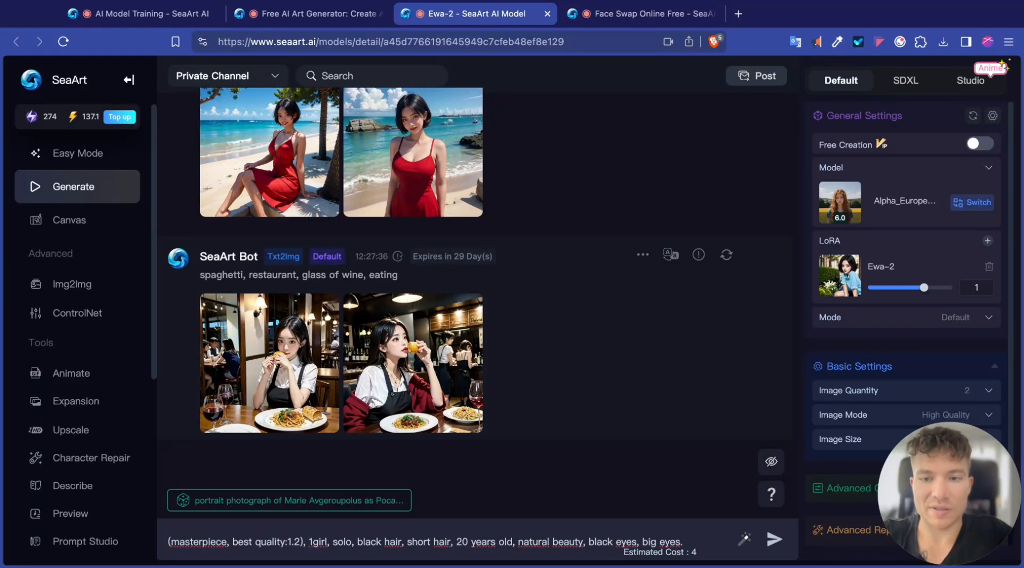
{"action": "type", "text": "Spag"}
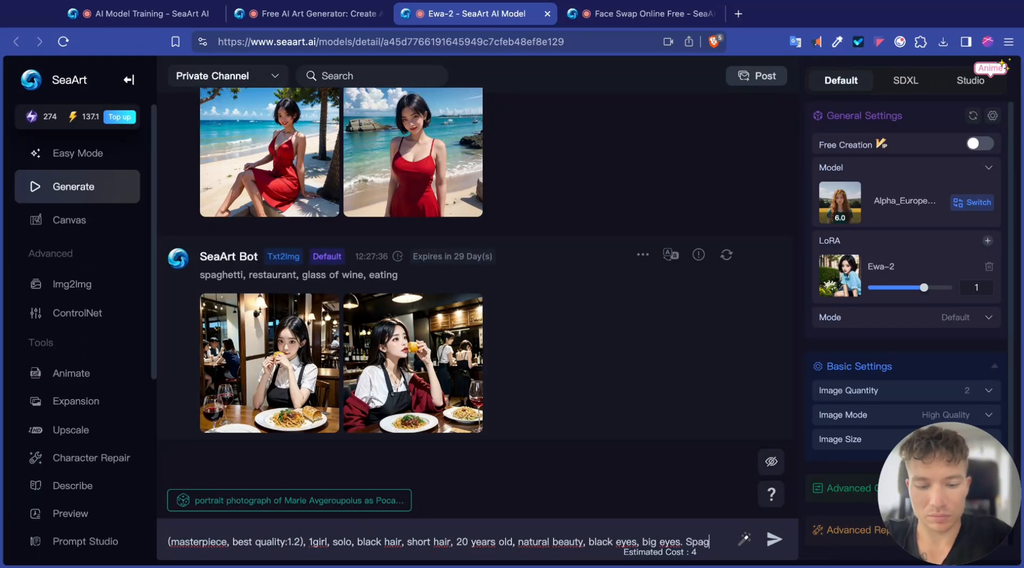
{"action": "type", "text": "hetti, eating, restaurant"}
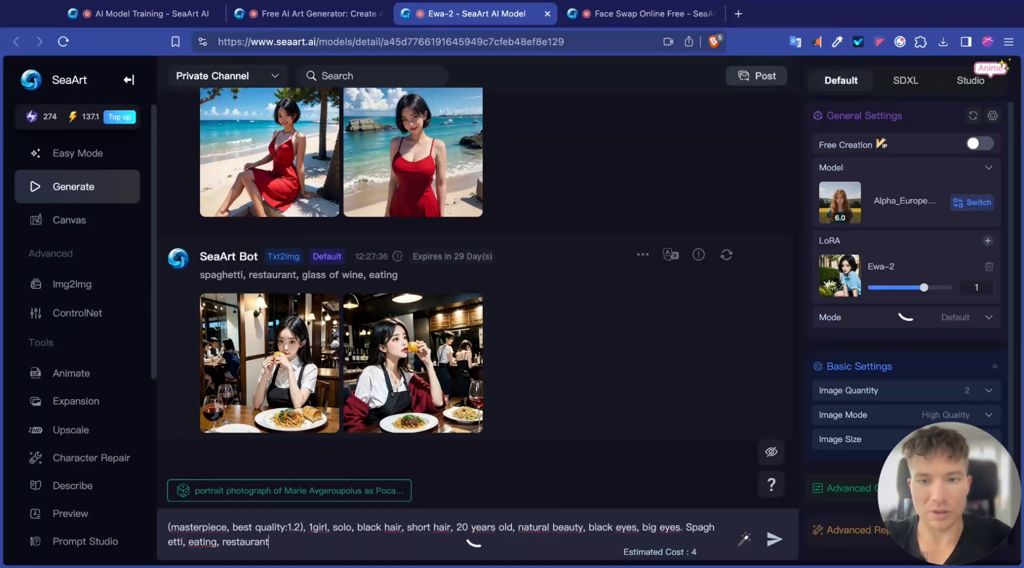
{"action": "key", "text": "Return"}
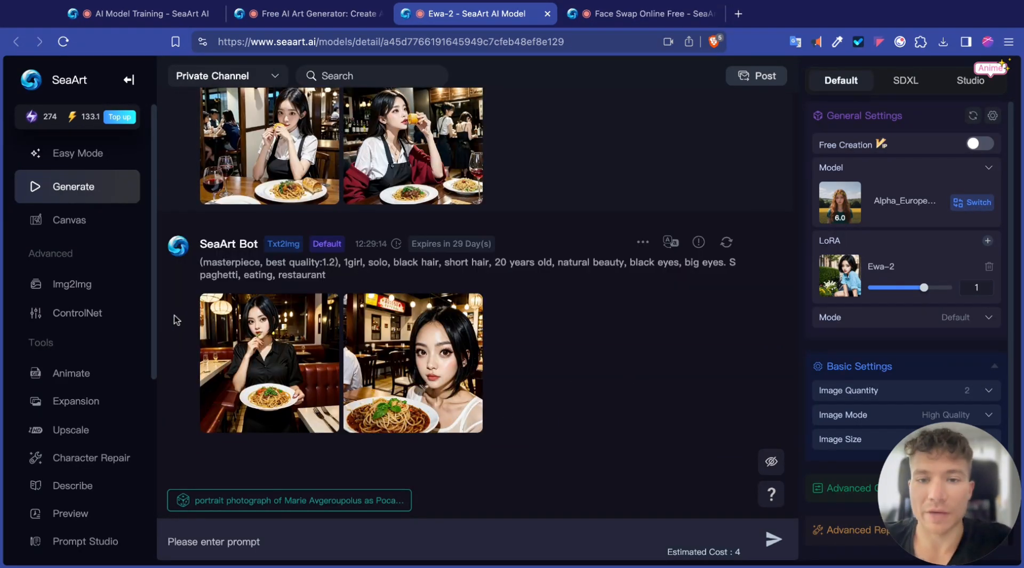
Inspect the first new restaurant image up close, checking the hand holding the plate and the face.
{"action": "left_click", "coordinate": [270, 320]}
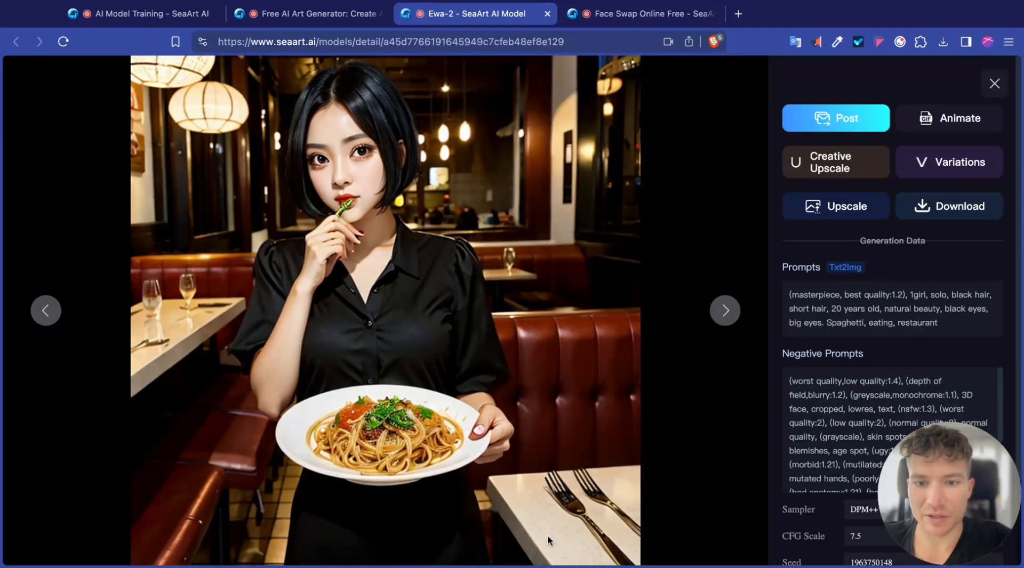
{"action": "left_click", "coordinate": [475, 439]}
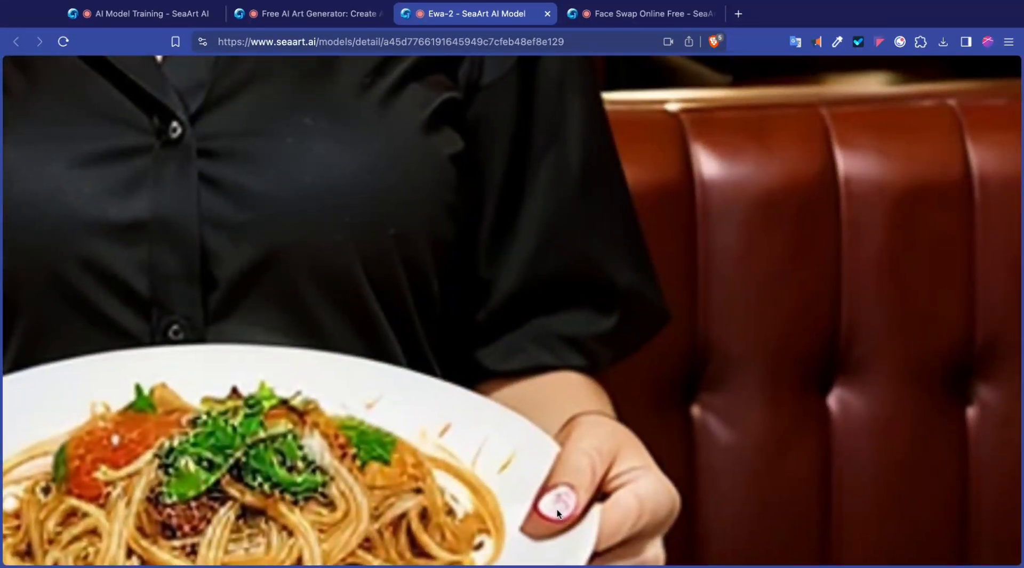
{"action": "left_click", "coordinate": [556, 517]}
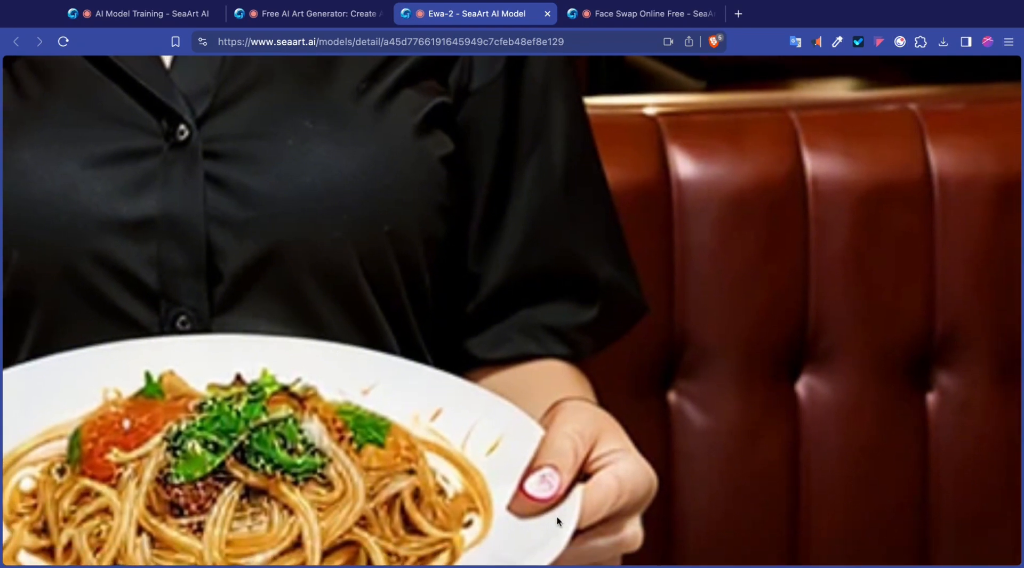
{"action": "scroll", "coordinate": [439, 432], "scroll_direction": "down", "scroll_amount": 5}
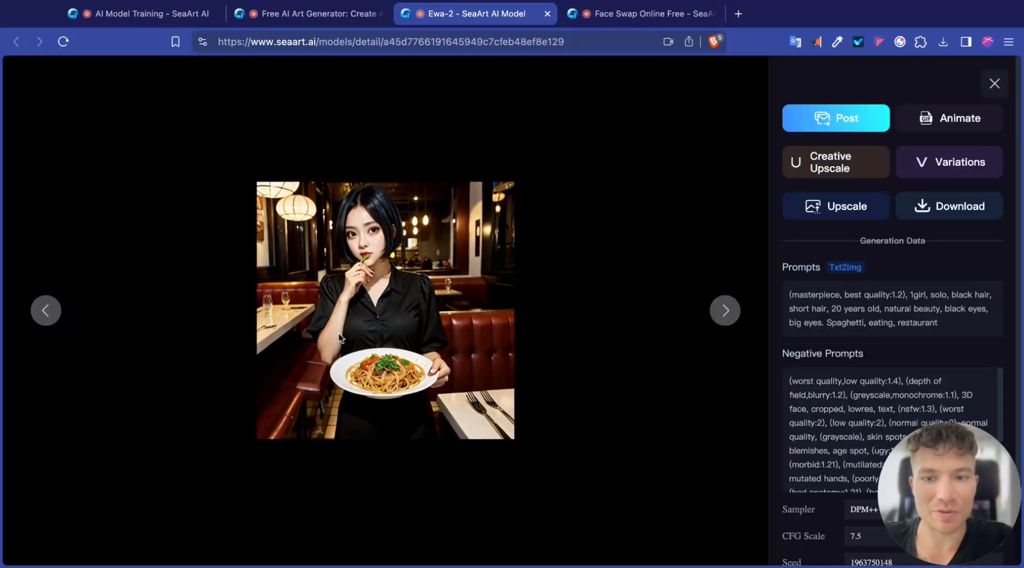
{"action": "scroll", "coordinate": [363, 297], "scroll_direction": "up", "scroll_amount": 6}
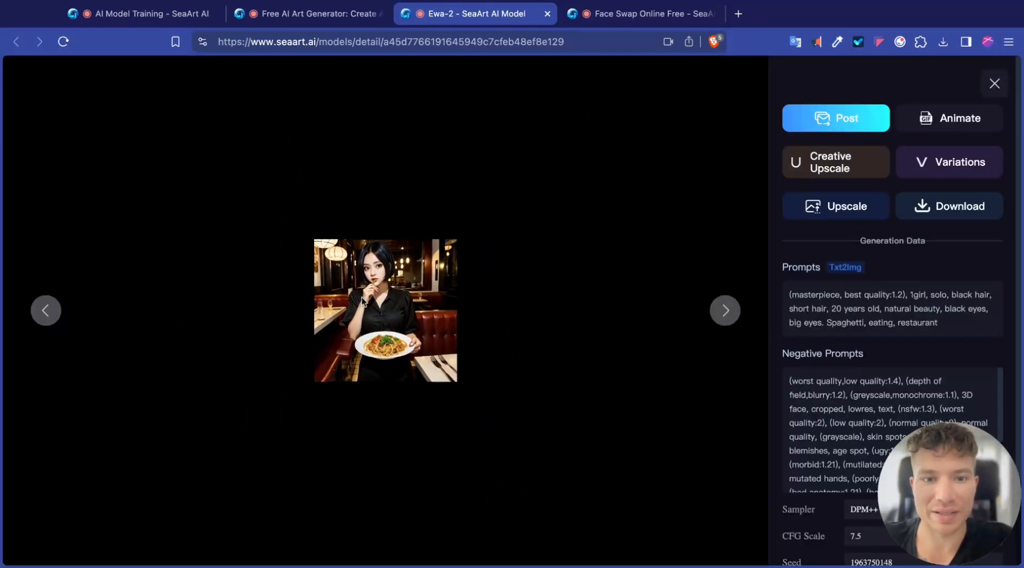
{"action": "scroll", "coordinate": [362, 298], "scroll_direction": "down", "scroll_amount": 1}
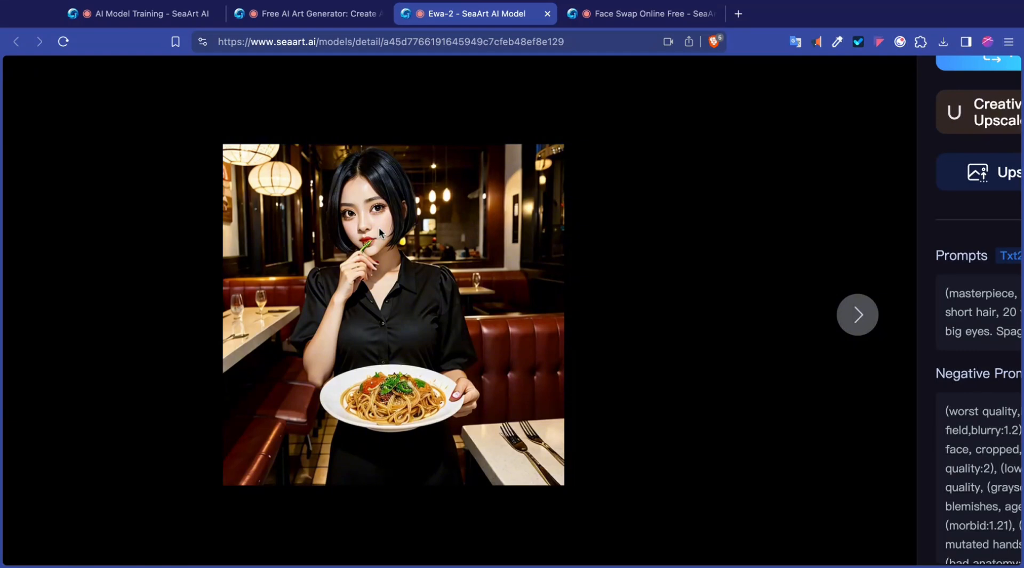
Inspect the second spaghetti restaurant image up close and at reduced size, and return to the generator.
{"action": "key", "text": "Right"}
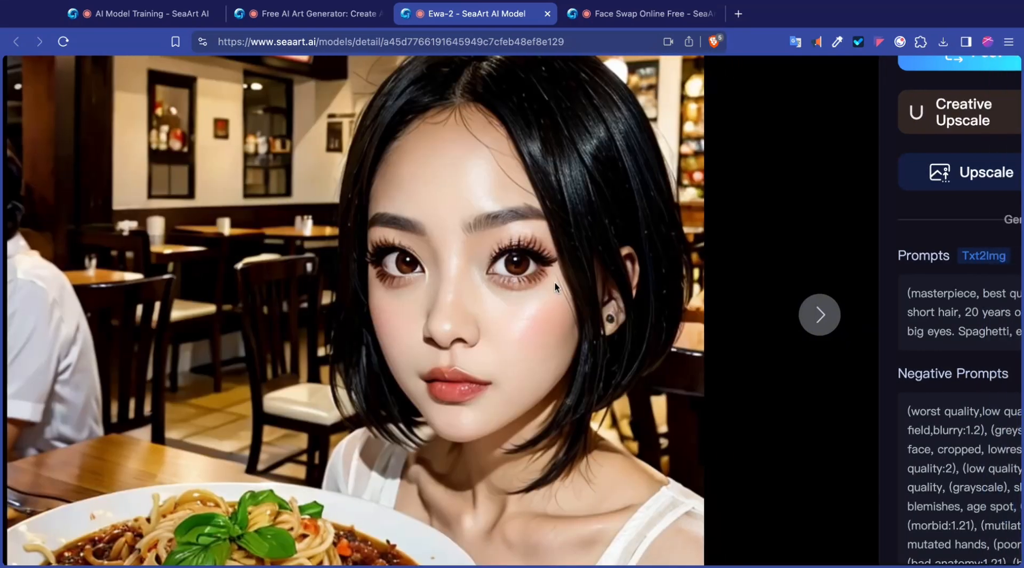
{"action": "scroll", "coordinate": [554, 281], "scroll_direction": "down", "scroll_amount": 5}
{"action": "scroll", "coordinate": [456, 396], "scroll_direction": "down", "scroll_amount": 4}
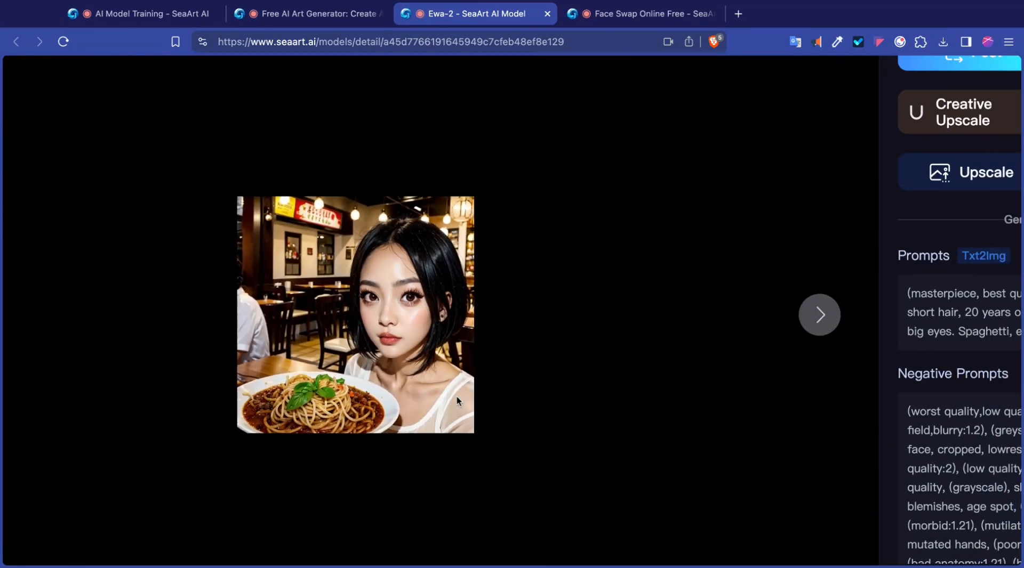
{"action": "scroll", "coordinate": [432, 382], "scroll_direction": "up", "scroll_amount": 2}
{"action": "key", "text": "Escape"}
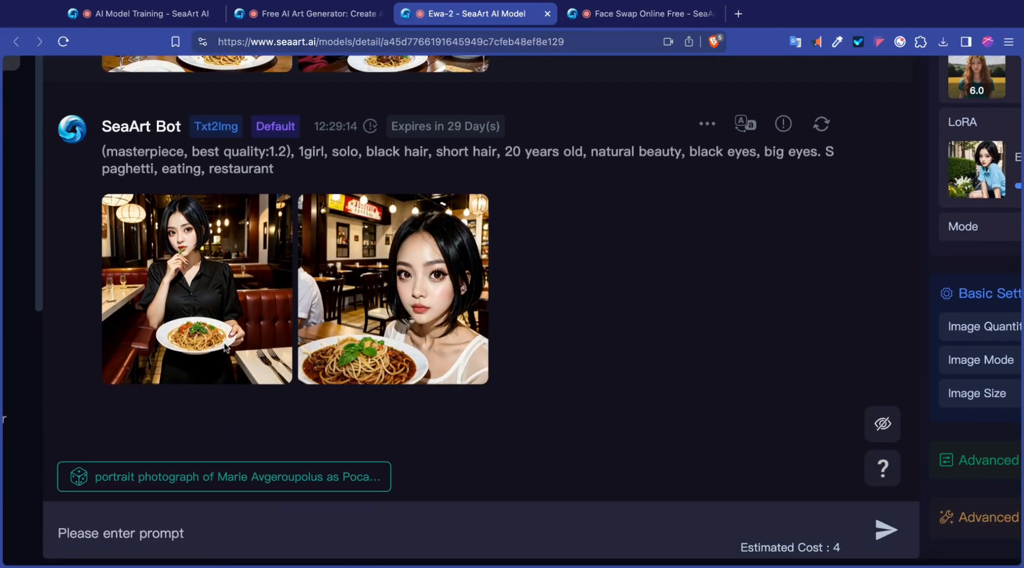
Reuse the latest spaghetti restaurant prompt with ", full body," appended and generate the images.
{"action": "scroll", "coordinate": [251, 373], "scroll_direction": "up", "scroll_amount": 2}
{"action": "scroll", "coordinate": [260, 254], "scroll_direction": "up", "scroll_amount": 1}
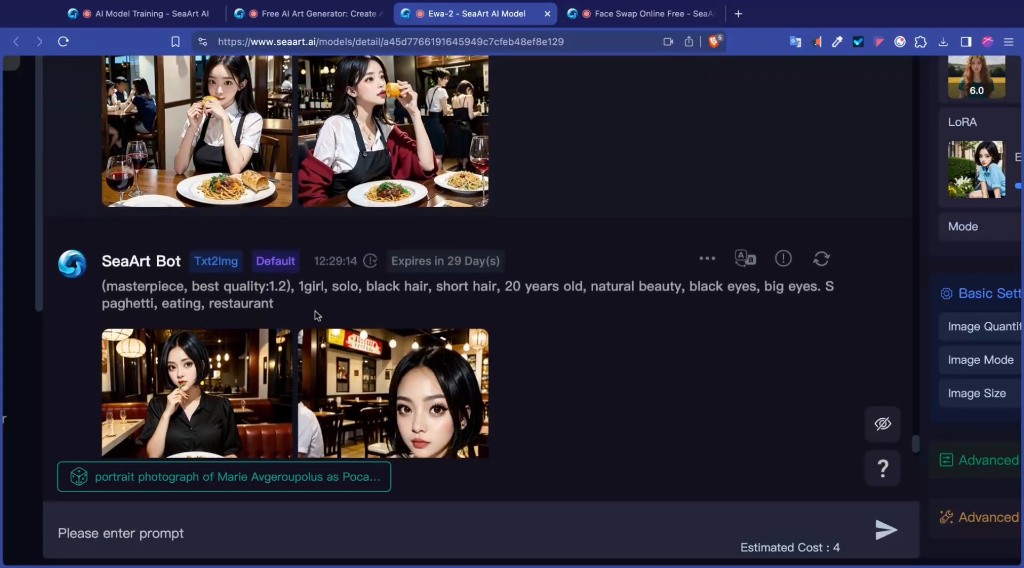
{"action": "double_click", "coordinate": [333, 292]}
{"action": "triple_click", "coordinate": [334, 292]}
{"action": "key", "text": "super+c"}
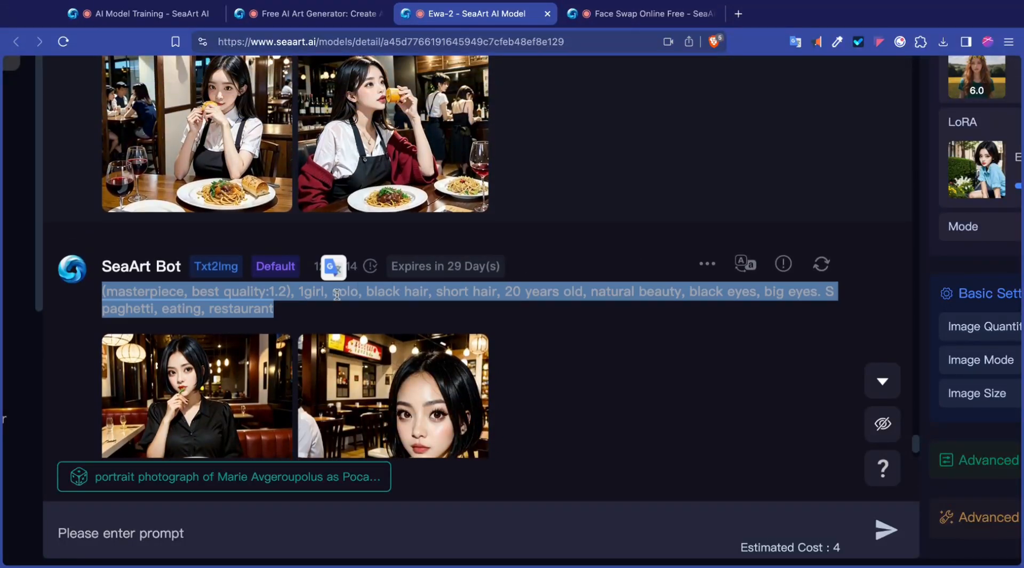
{"action": "scroll", "coordinate": [341, 405], "scroll_direction": "down", "scroll_amount": 3}
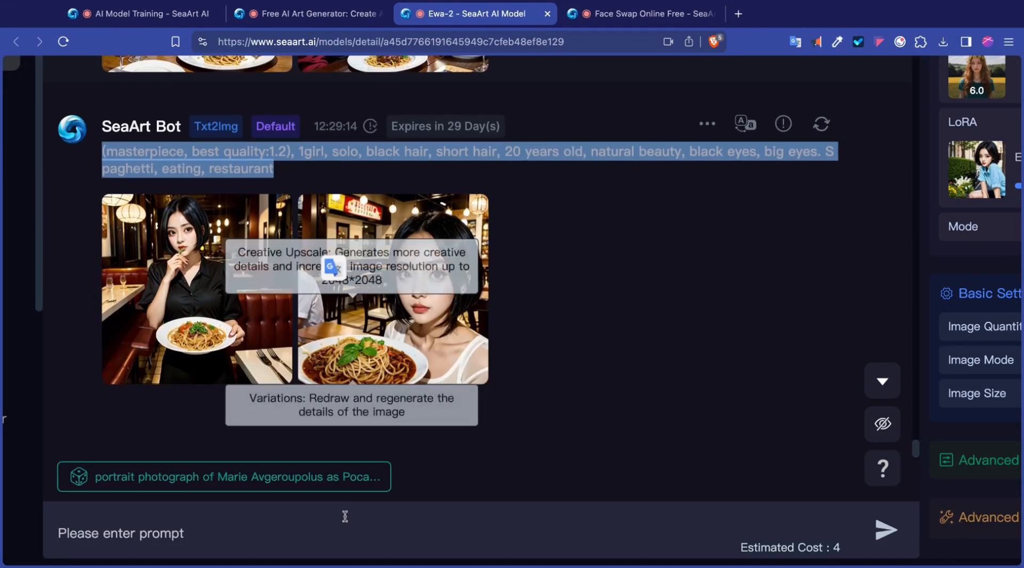
{"action": "left_click", "coordinate": [202, 534]}
{"action": "key", "text": "super+v"}
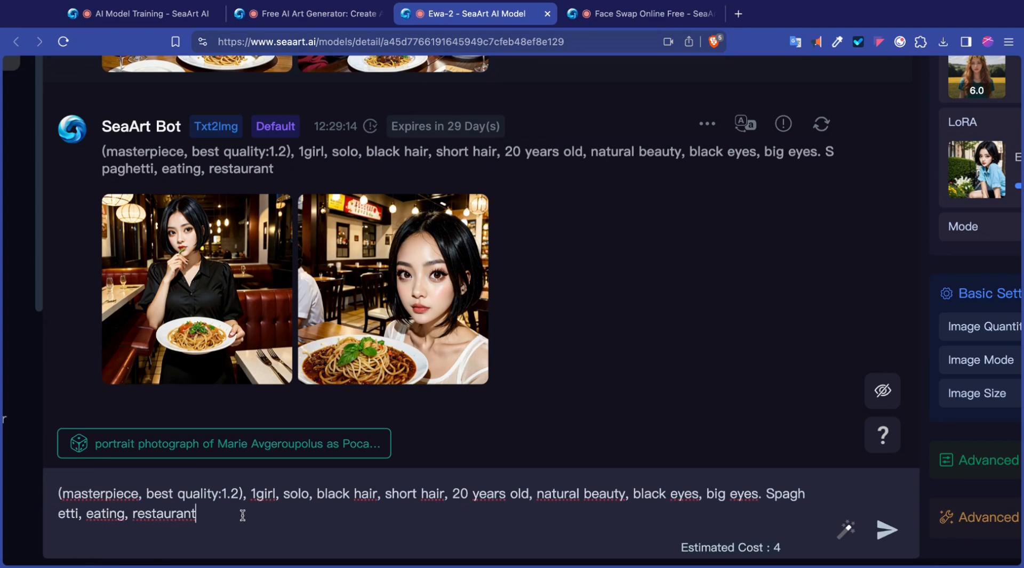
{"action": "type", "text": ", full body"}
{"action": "type", "text": ","}
{"action": "key", "text": "Return"}
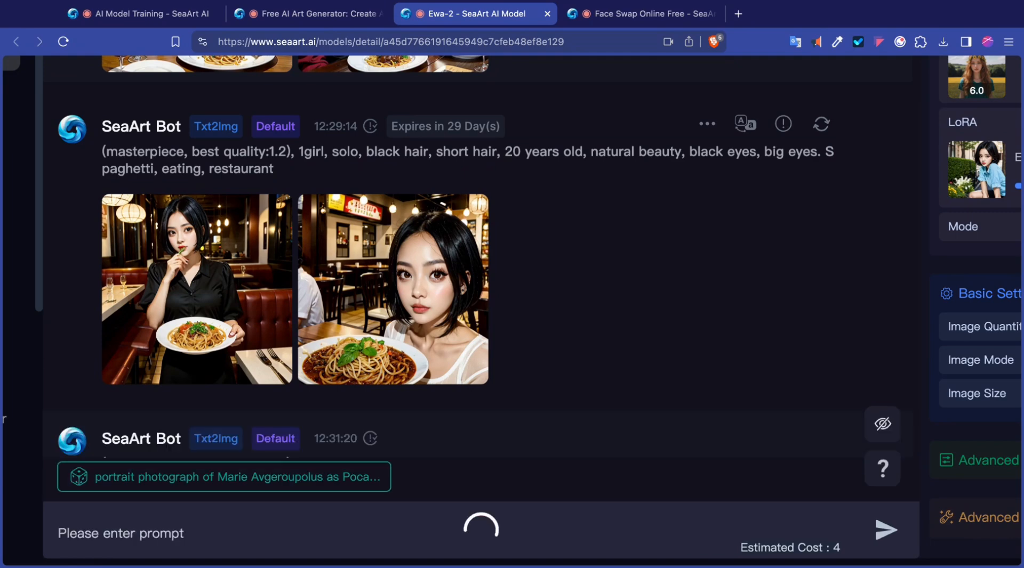
Compare the full body results with the earlier restaurant images, and inspect both new images at full size.
{"action": "scroll", "coordinate": [278, 302], "scroll_direction": "up", "scroll_amount": 3}
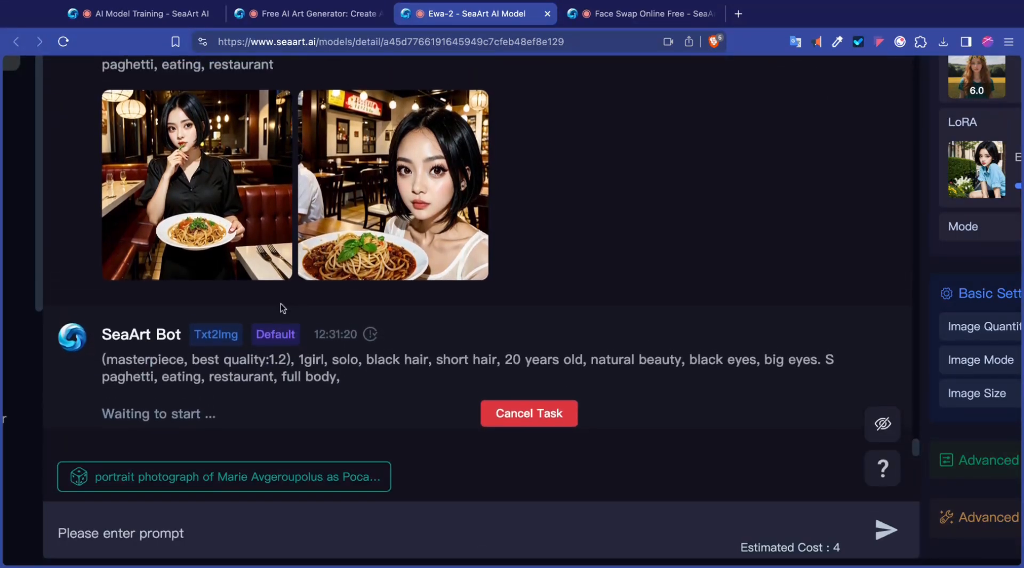
{"action": "scroll", "coordinate": [373, 312], "scroll_direction": "up", "scroll_amount": 2}
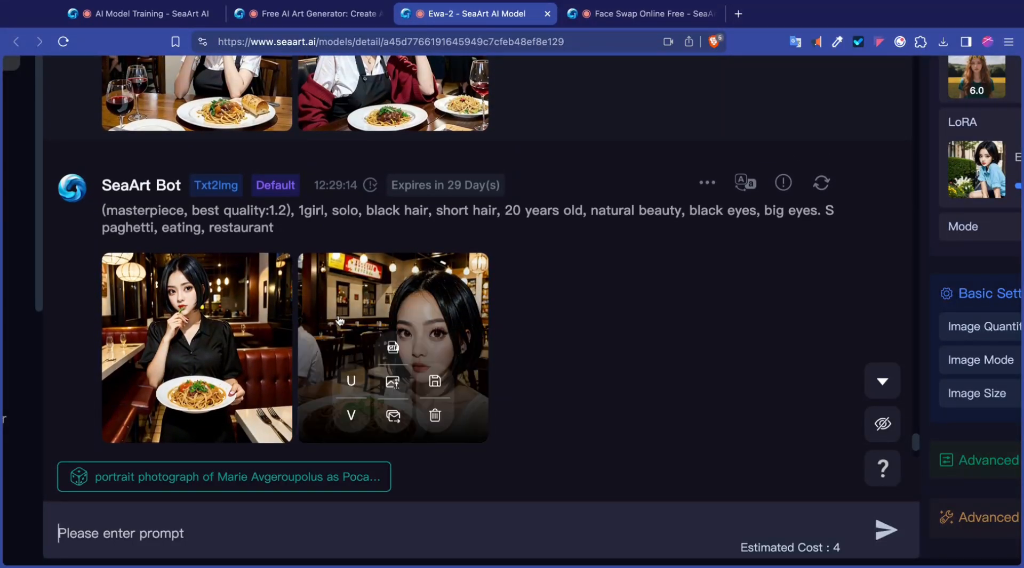
{"action": "mouse_move", "coordinate": [210, 305]}
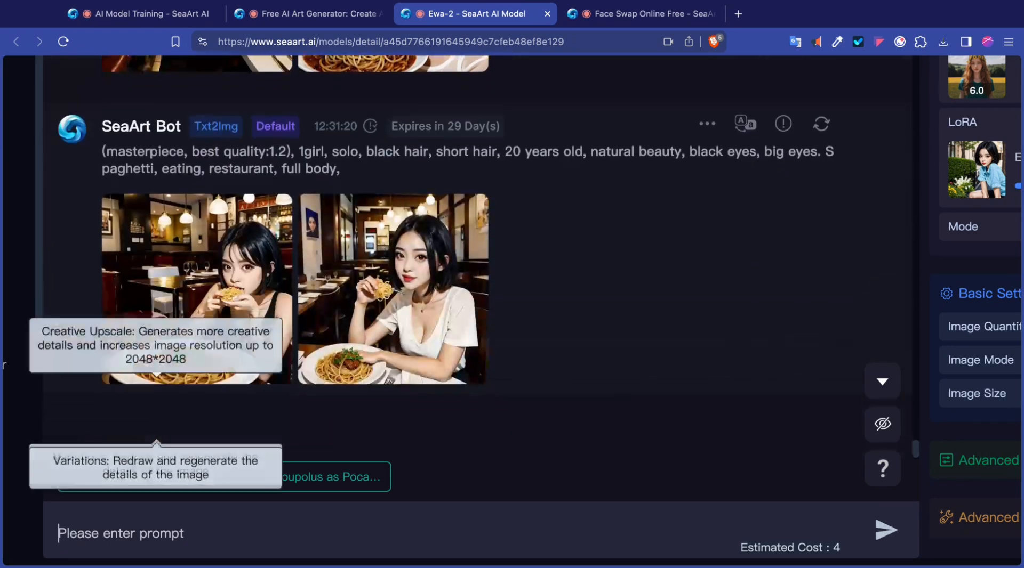
{"action": "mouse_move", "coordinate": [197, 358]}
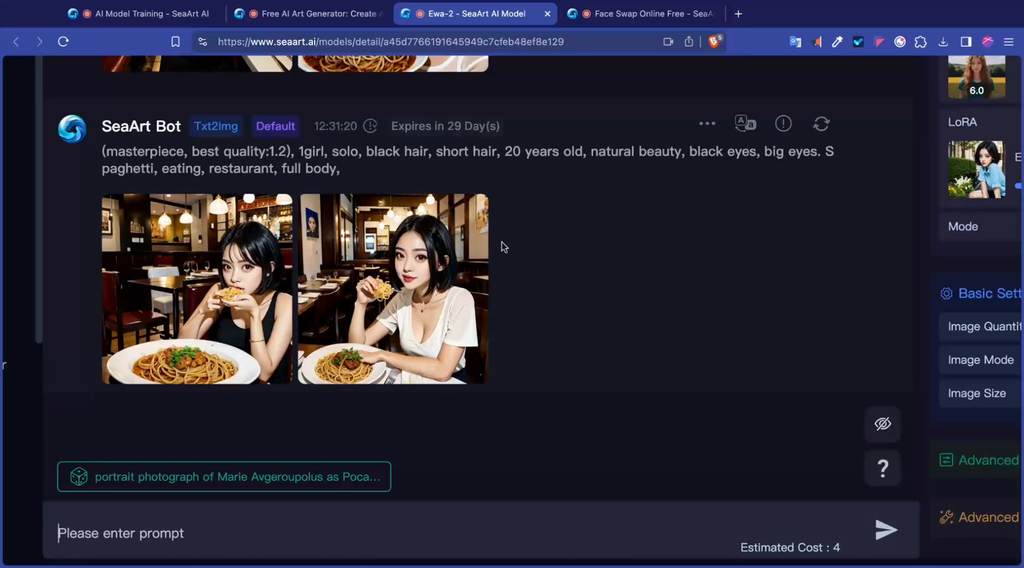
{"action": "scroll", "coordinate": [213, 256], "scroll_direction": "up", "scroll_amount": 3}
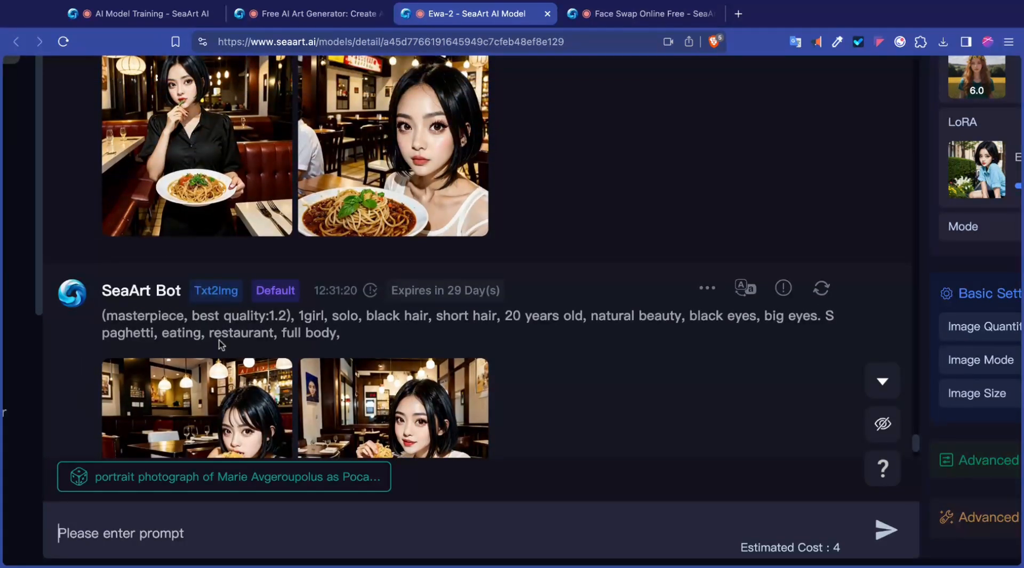
{"action": "scroll", "coordinate": [250, 310], "scroll_direction": "down", "scroll_amount": 1}
{"action": "scroll", "coordinate": [250, 310], "scroll_direction": "down", "scroll_amount": 3}
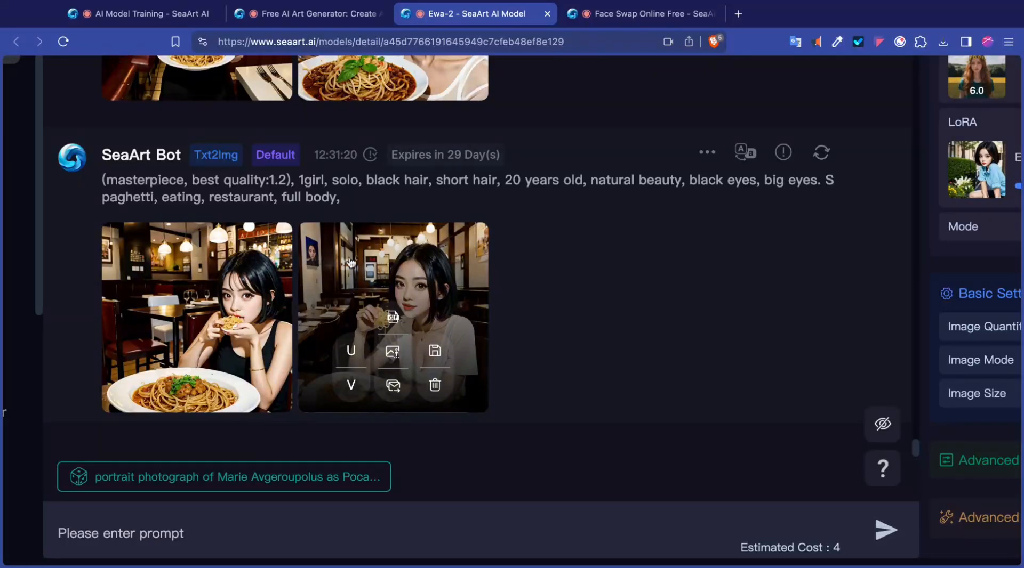
{"action": "mouse_move", "coordinate": [256, 296]}
{"action": "left_click", "coordinate": [285, 344]}
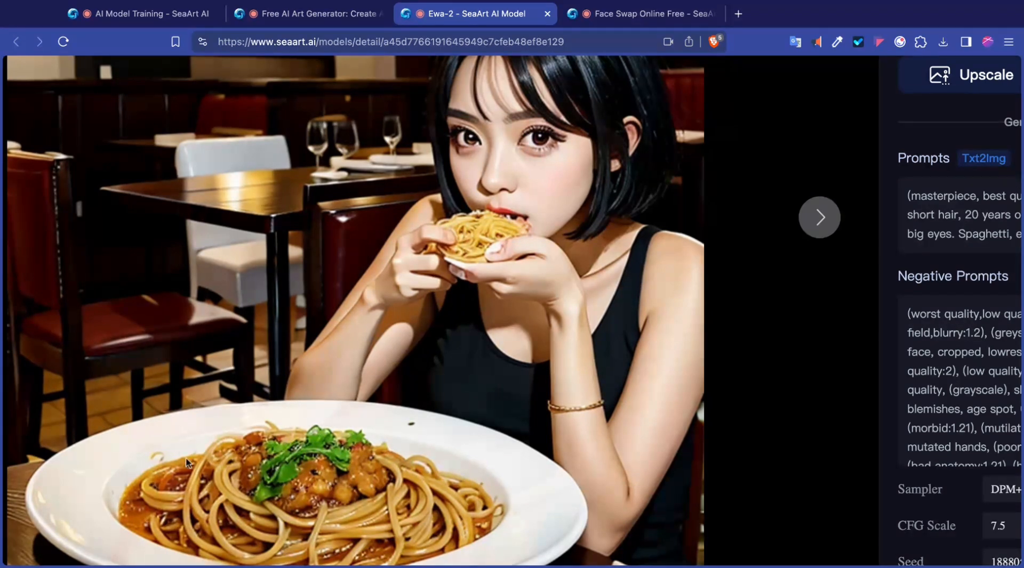
{"action": "key", "text": "Right"}
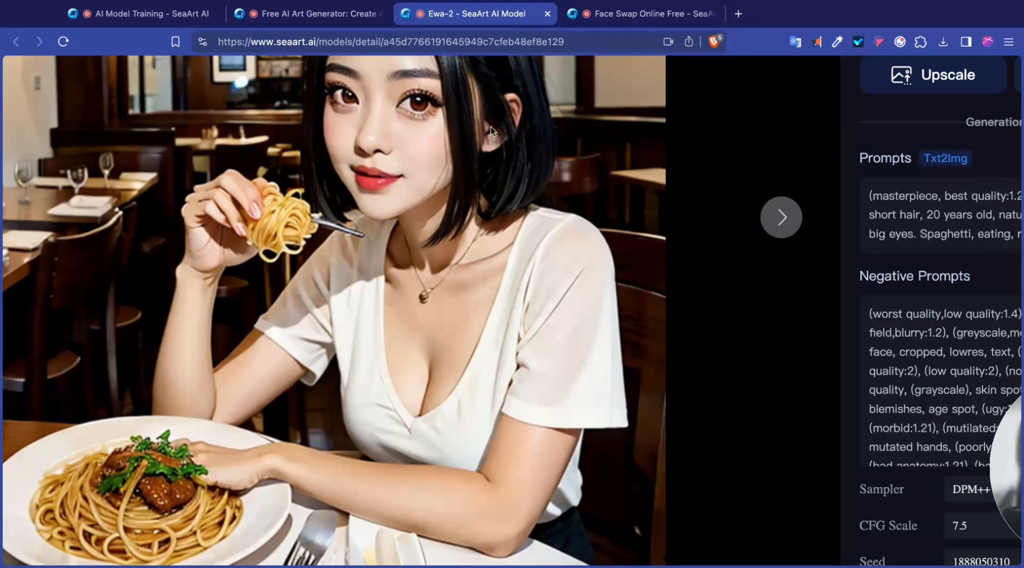
{"action": "key", "text": "Escape"}
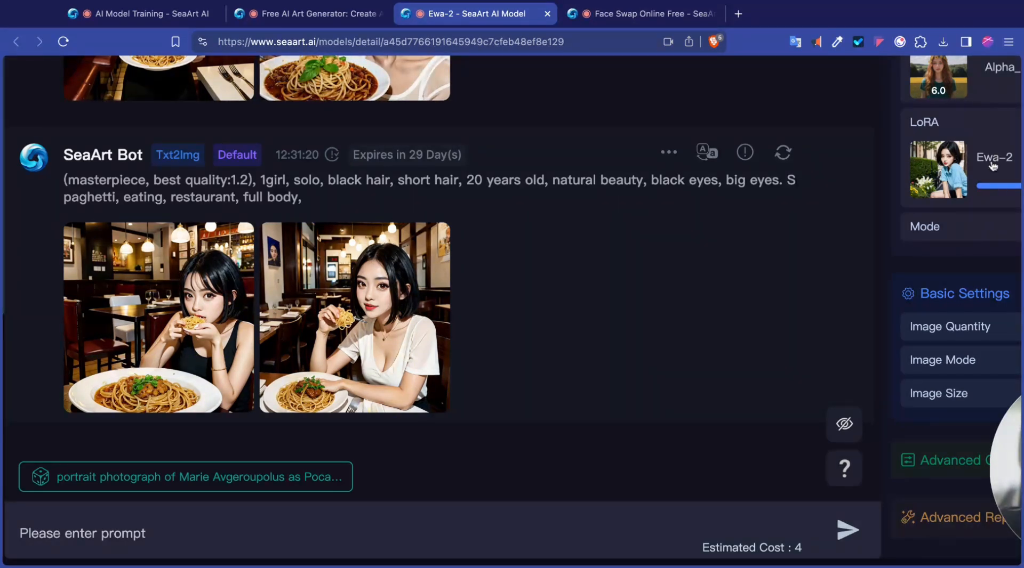
Switch the base model to Epic Truelism, version RTX, keeping the Ewa-2 LoRA.
{"action": "scroll", "coordinate": [1003, 156], "scroll_direction": "right", "scroll_amount": 5}
{"action": "scroll", "coordinate": [738, 118], "scroll_direction": "up", "scroll_amount": 2}
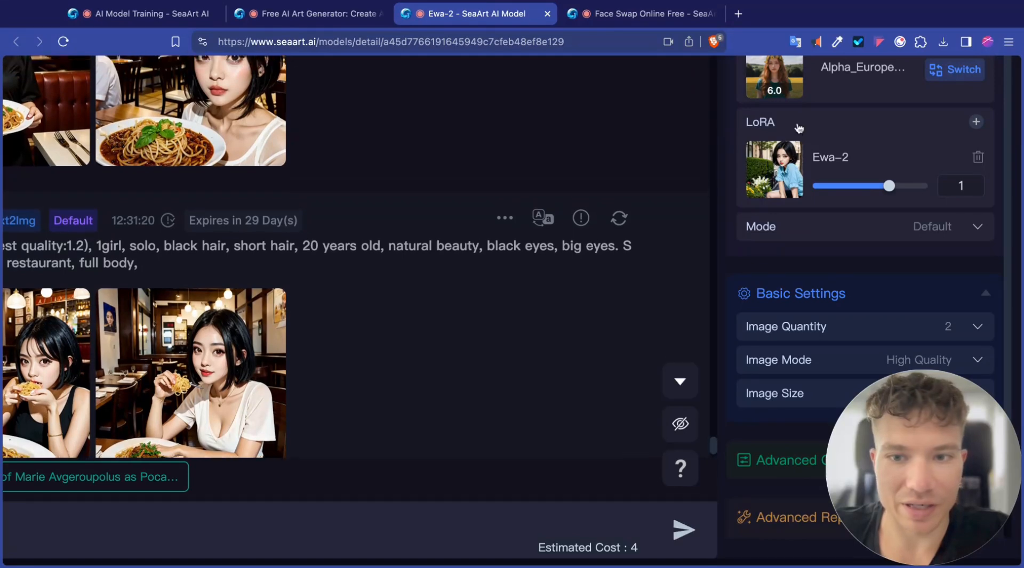
{"action": "left_click", "coordinate": [939, 75]}
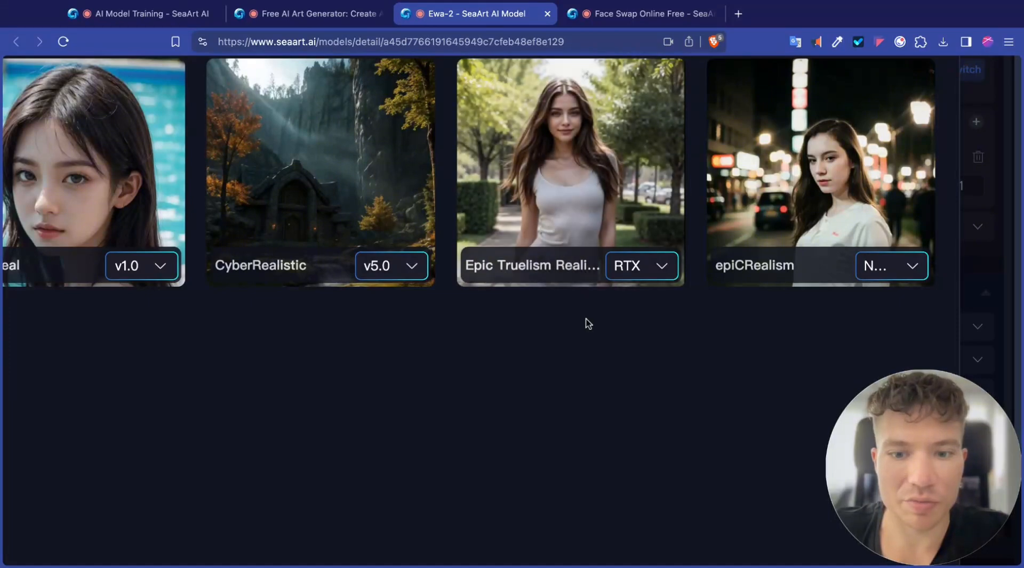
{"action": "left_click", "coordinate": [527, 179]}
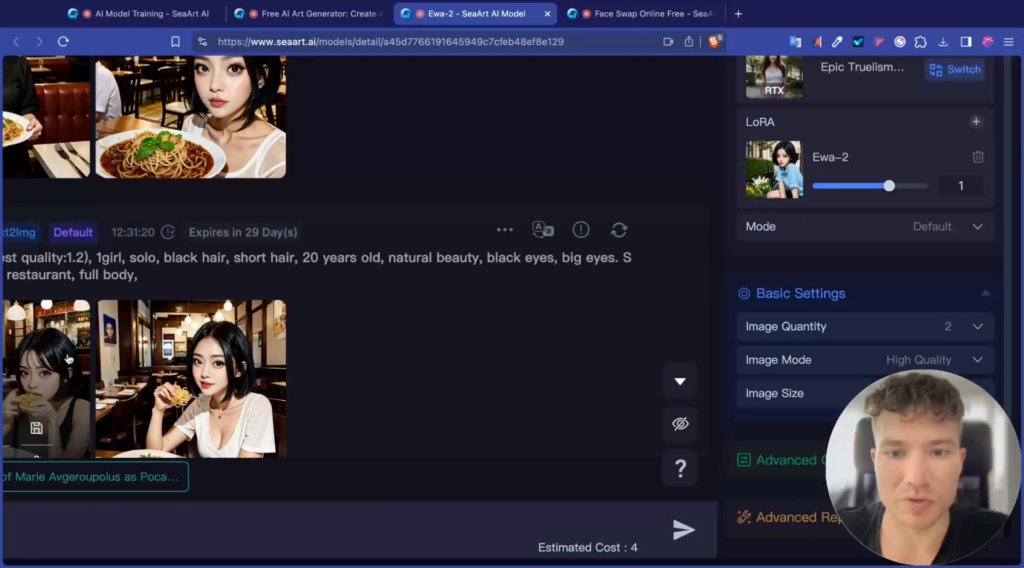
Reuse the full body spaghetti restaurant prompt and generate images with the Epic Truelism model.
{"action": "triple_click", "coordinate": [120, 272]}
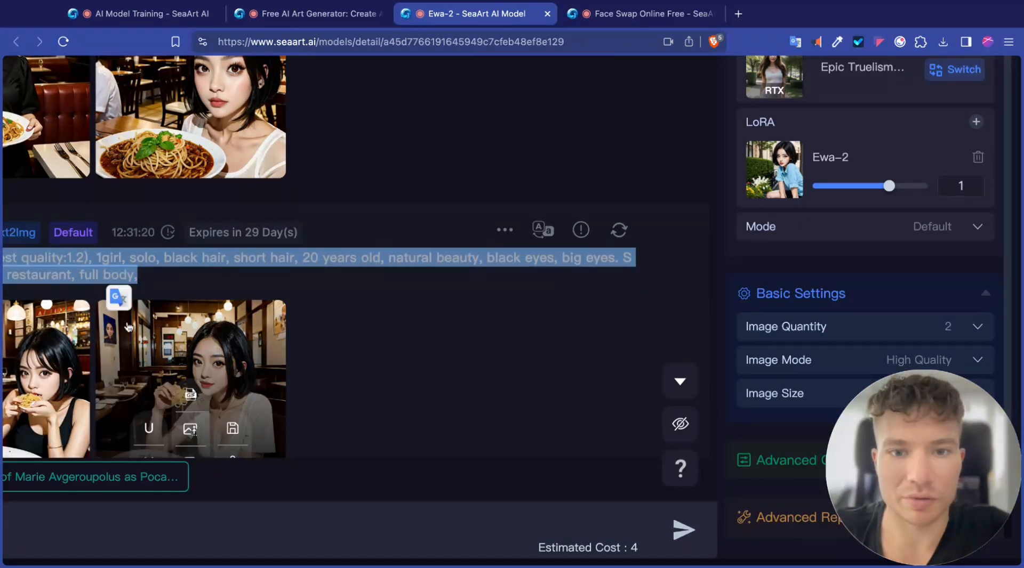
{"action": "left_click", "coordinate": [125, 522]}
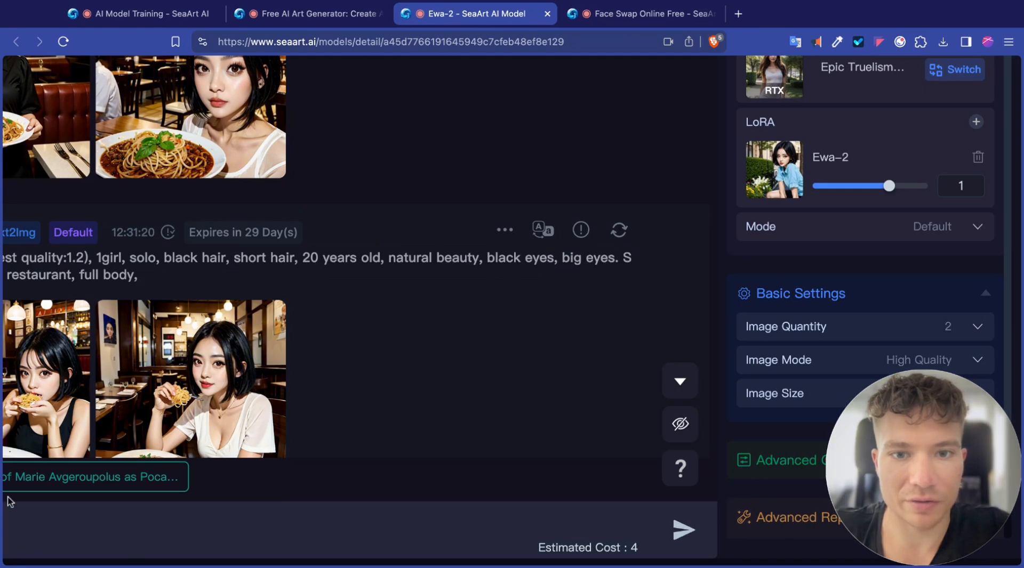
{"action": "key", "text": "super+0"}
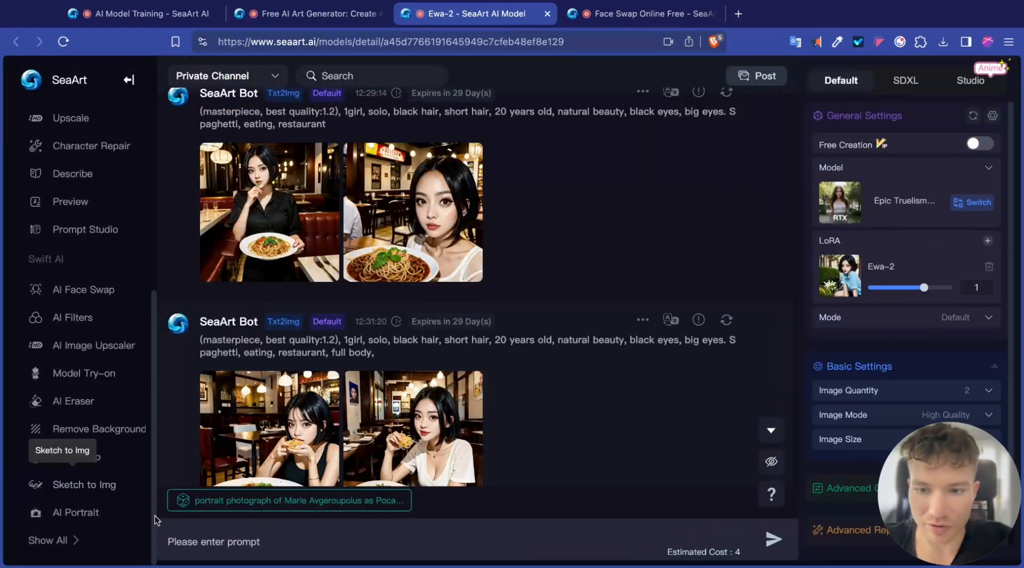
{"action": "type", "text": "(masterpiece, best quality:1.2), 1girl, solo, black hair, short hair, 20 years old, natural beauty, black eyes, big eyes. Spaghetti, eating, restaurant, full body,"}
{"action": "key", "text": "Return"}
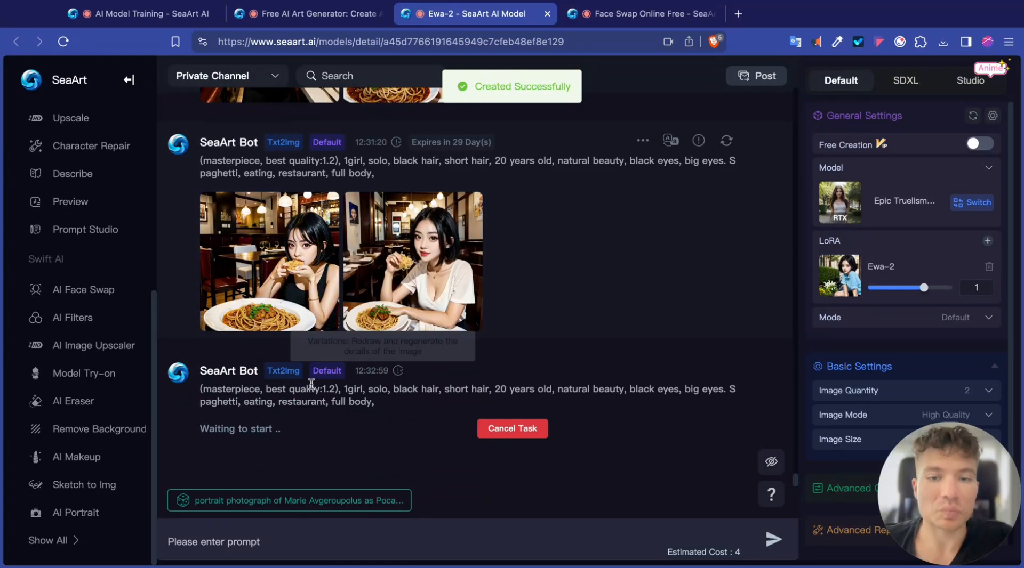
Start a variation of the earlier restaurant image showing the woman in a black blouse holding a spaghetti plate.
{"action": "scroll", "coordinate": [331, 346], "scroll_direction": "up", "scroll_amount": 2}
{"action": "scroll", "coordinate": [328, 379], "scroll_direction": "up", "scroll_amount": 3}
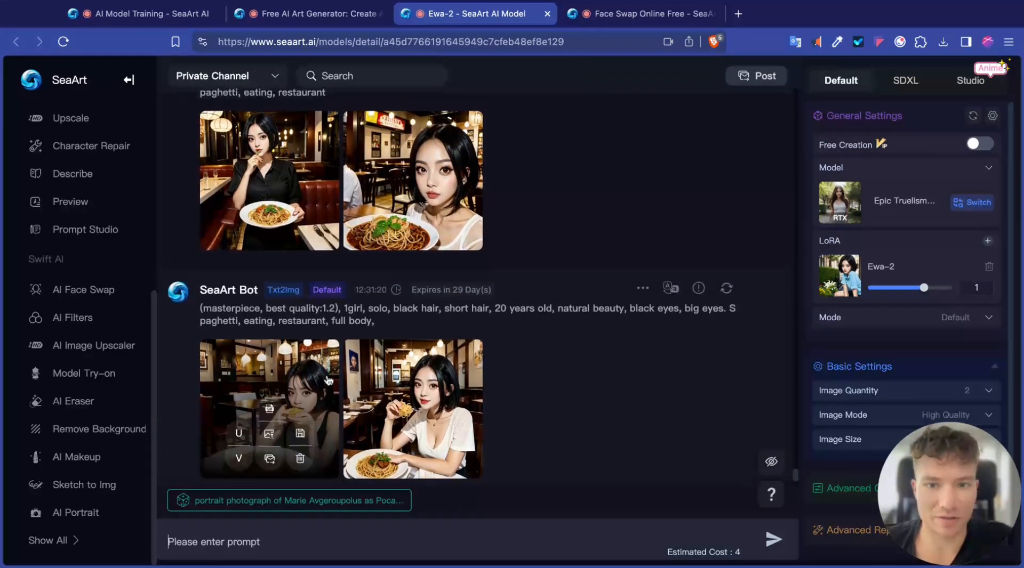
{"action": "scroll", "coordinate": [326, 379], "scroll_direction": "up", "scroll_amount": 3}
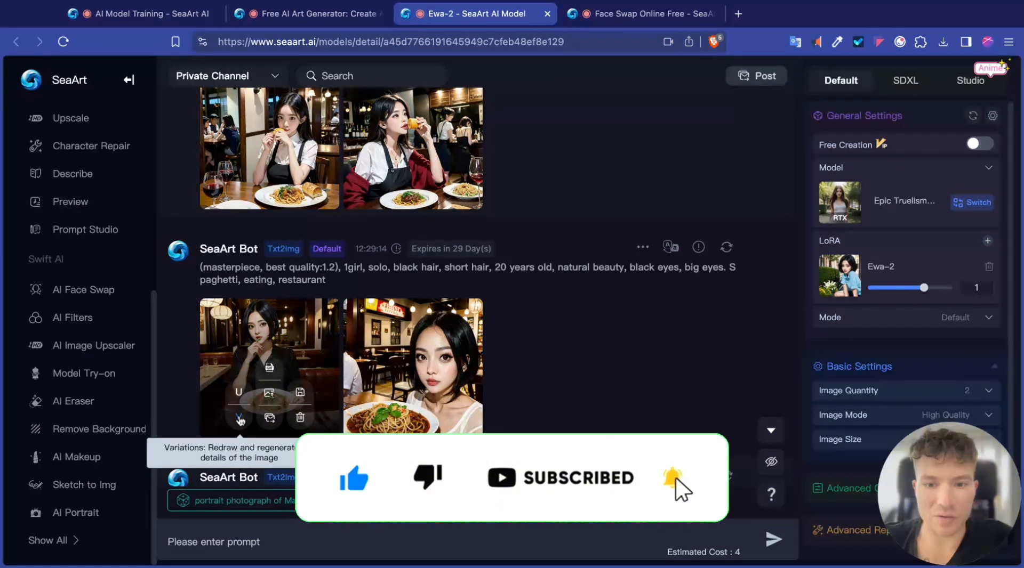
{"action": "left_click", "coordinate": [240, 421]}
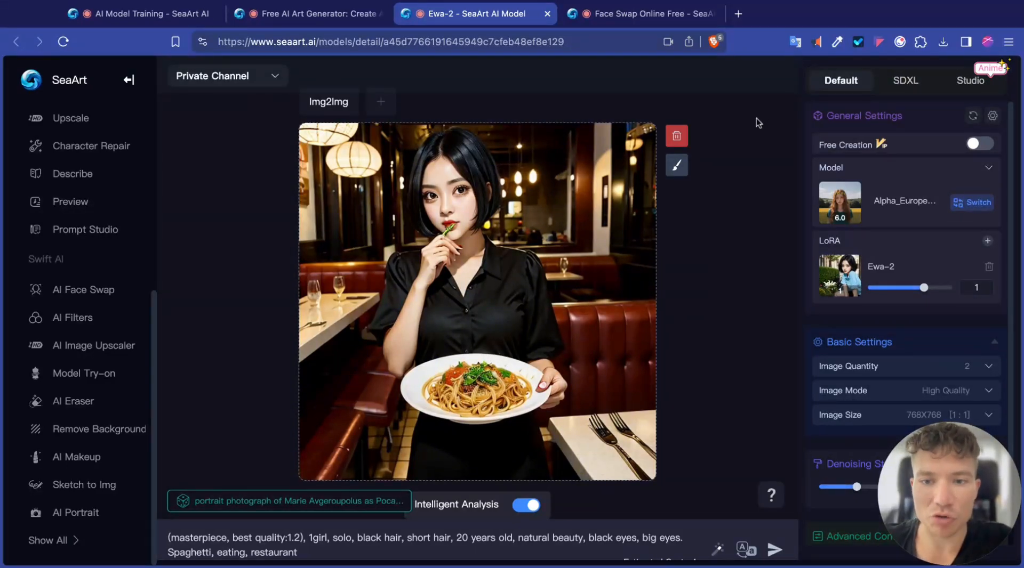
Mask the woman's black blouse for repainting with the Smear brush at size 40, and apply the mask.
{"action": "left_click", "coordinate": [676, 165]}
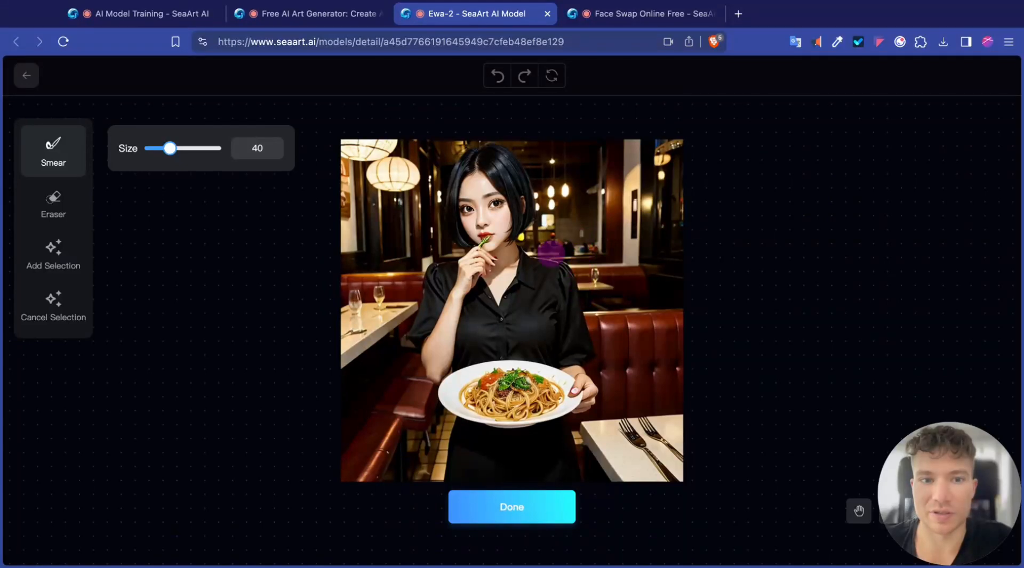
{"action": "mouse_move", "coordinate": [424, 331]}
{"action": "left_mouse_down"}
{"action": "mouse_move", "coordinate": [448, 261]}
{"action": "mouse_move", "coordinate": [424, 331]}
{"action": "left_mouse_up"}
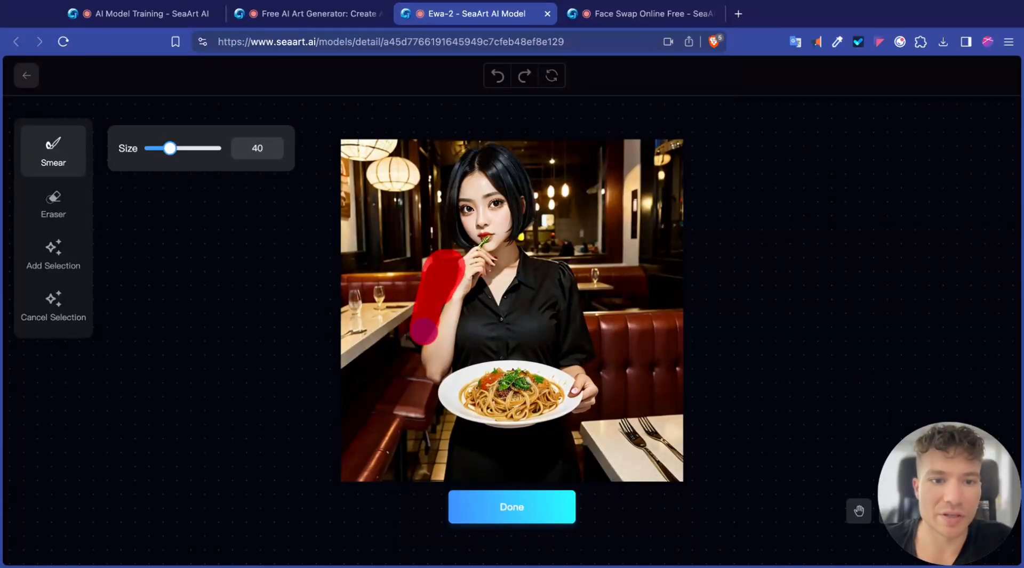
{"action": "mouse_move", "coordinate": [465, 257]}
{"action": "left_mouse_down"}
{"action": "mouse_move", "coordinate": [469, 337]}
{"action": "mouse_move", "coordinate": [448, 366]}
{"action": "mouse_move", "coordinate": [483, 283]}
{"action": "mouse_move", "coordinate": [503, 342]}
{"action": "mouse_move", "coordinate": [555, 356]}
{"action": "mouse_move", "coordinate": [546, 353]}
{"action": "mouse_move", "coordinate": [584, 350]}
{"action": "mouse_move", "coordinate": [569, 289]}
{"action": "mouse_move", "coordinate": [506, 267]}
{"action": "mouse_move", "coordinate": [522, 283]}
{"action": "mouse_move", "coordinate": [507, 316]}
{"action": "mouse_move", "coordinate": [547, 335]}
{"action": "mouse_move", "coordinate": [556, 312]}
{"action": "left_mouse_up"}
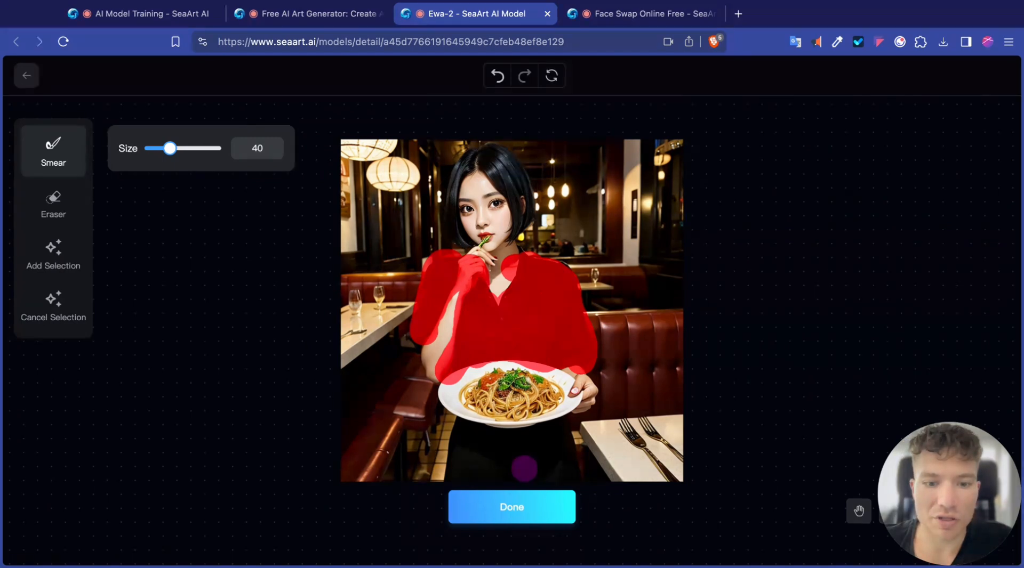
{"action": "left_click", "coordinate": [532, 504]}
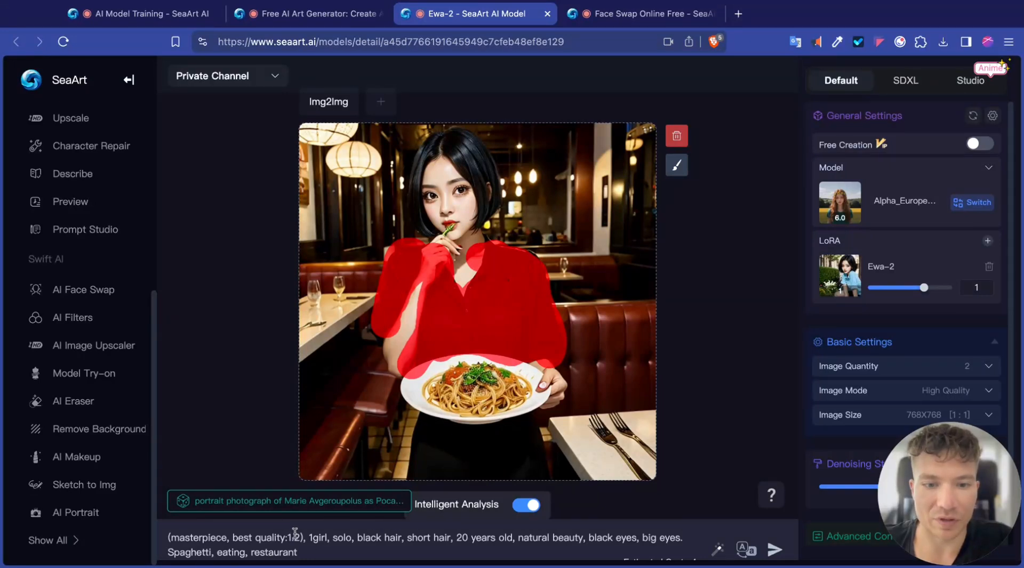
Replace the repainting prompt with "redd dress" and generate the variation of the masked blouse.
{"action": "triple_click", "coordinate": [233, 537]}
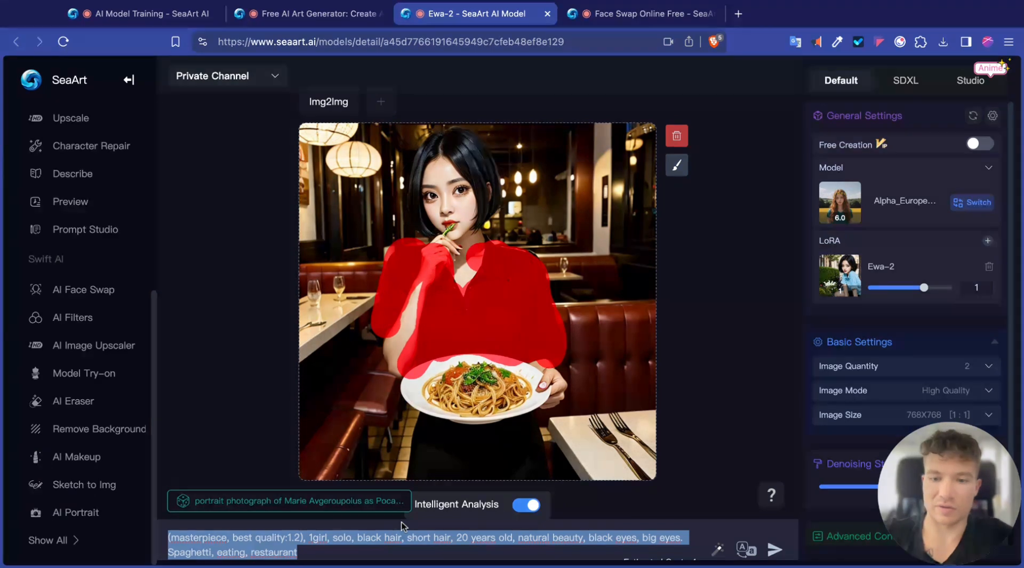
{"action": "key", "text": "BackSpace"}
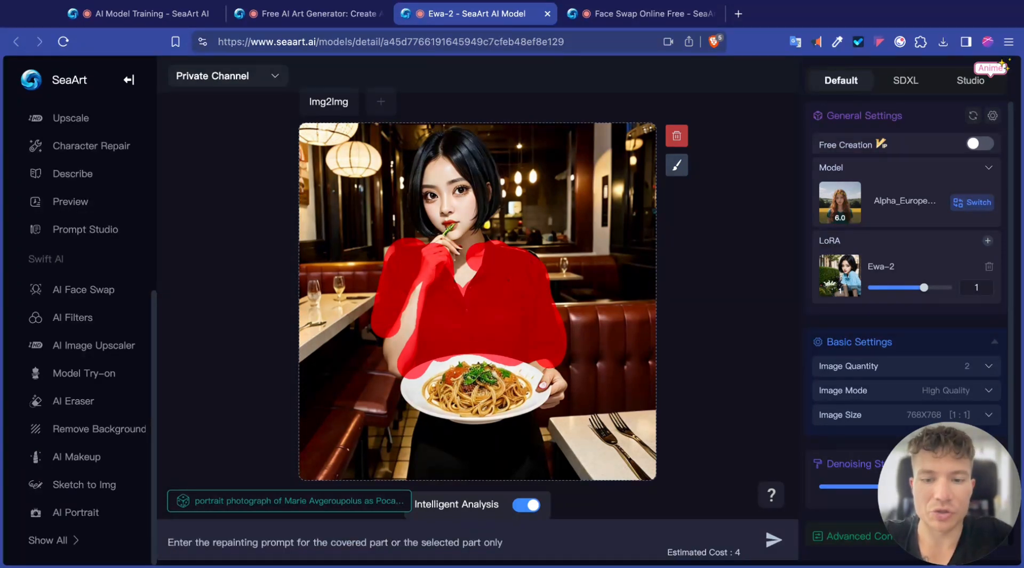
{"action": "type", "text": "dr"}
{"action": "key", "text": "BackSpace"}
{"action": "key", "text": "BackSpace"}
{"action": "key", "text": "BackSpace"}
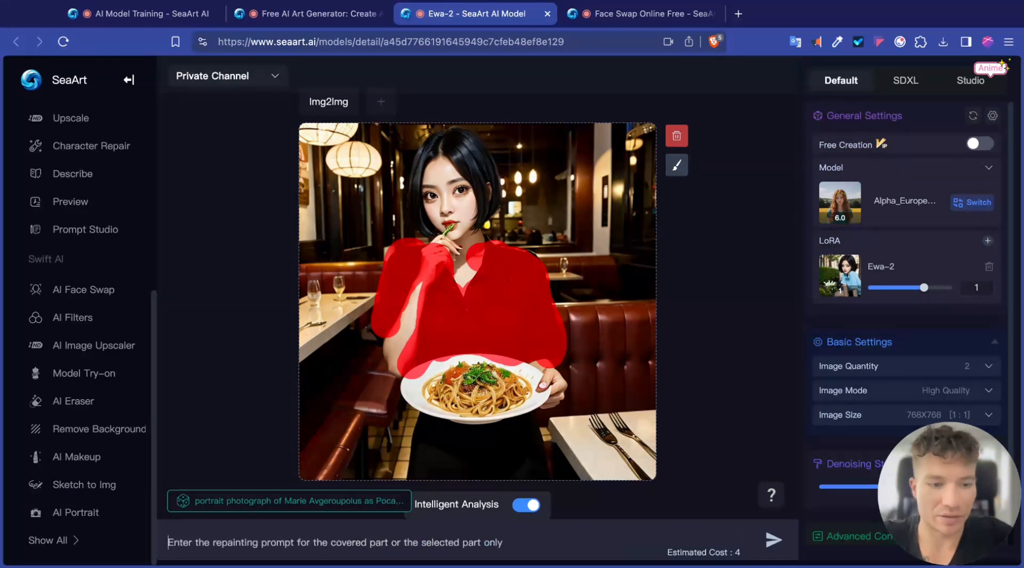
{"action": "type", "text": "r"}
{"action": "key", "text": "BackSpace"}
{"action": "type", "text": "redd dress"}
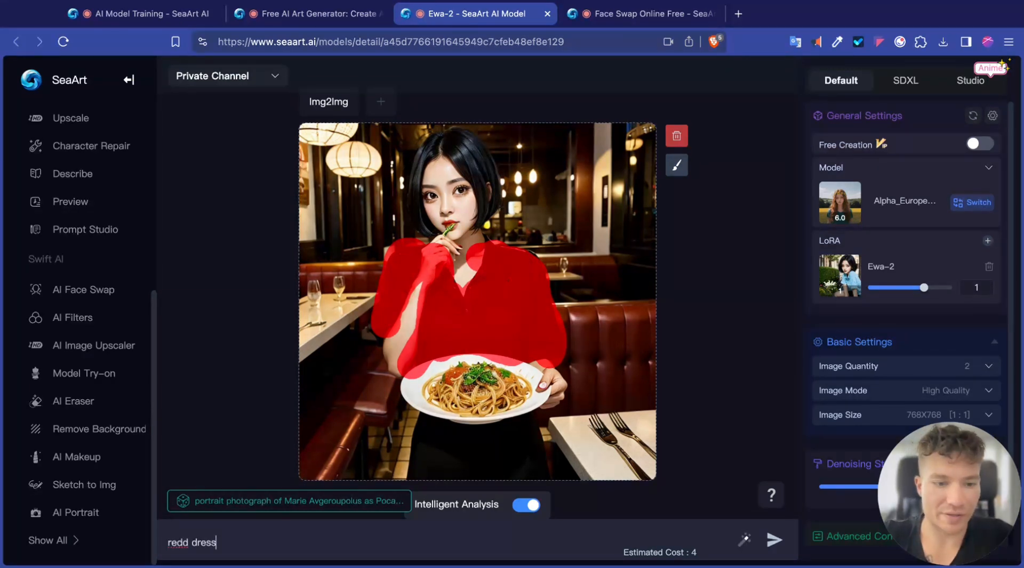
{"action": "key", "text": "Return"}
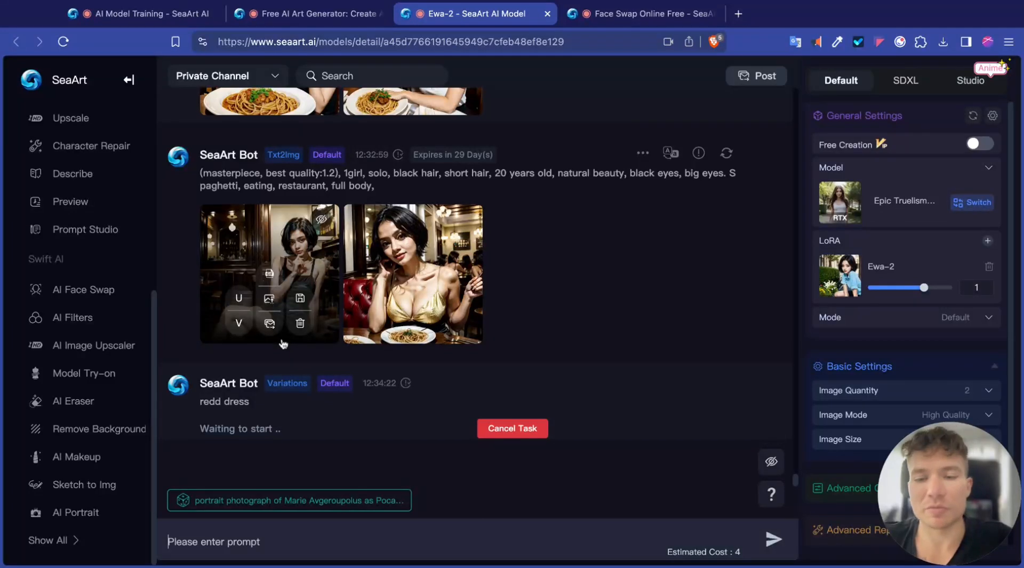
View the full body restaurant image of the seated woman in a black dress at full size, and close it.
{"action": "scroll", "coordinate": [224, 327], "scroll_direction": "up", "scroll_amount": 2}
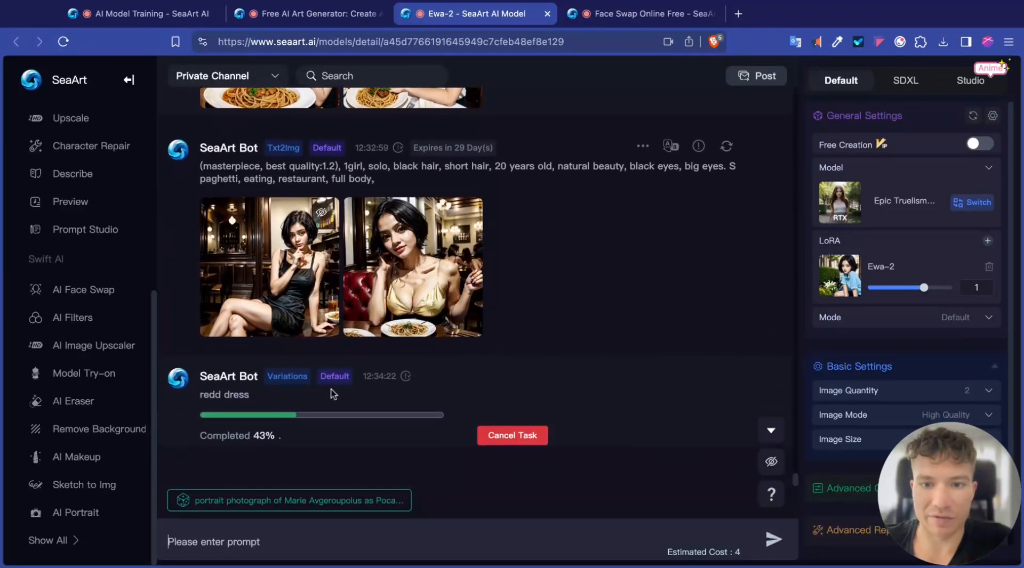
{"action": "scroll", "coordinate": [341, 197], "scroll_direction": "up", "scroll_amount": 1}
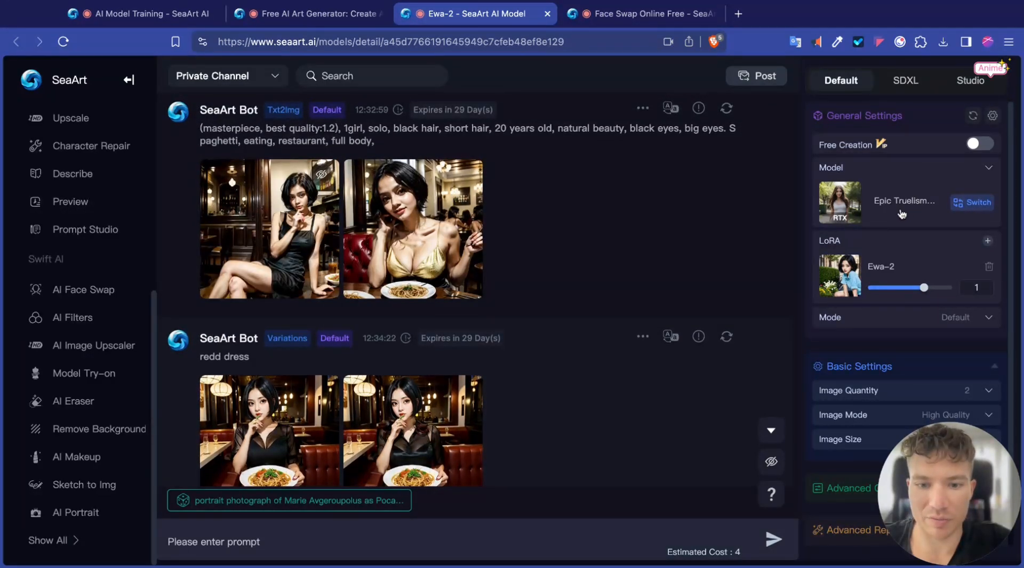
{"action": "scroll", "coordinate": [292, 200], "scroll_direction": "down", "scroll_amount": 10}
{"action": "scroll", "coordinate": [240, 206], "scroll_direction": "up", "scroll_amount": 6}
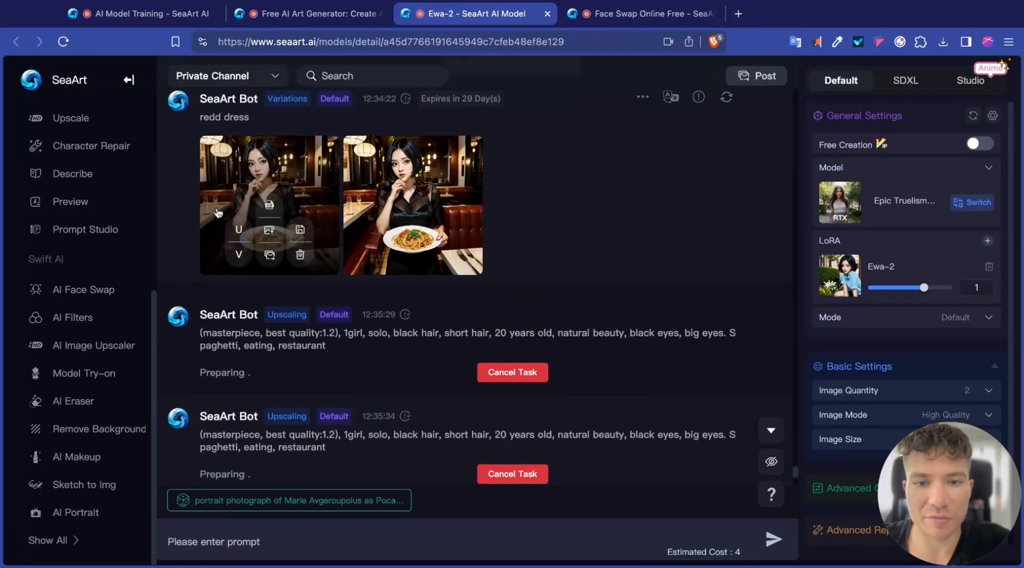
{"action": "scroll", "coordinate": [203, 207], "scroll_direction": "up", "scroll_amount": 3}
{"action": "left_click", "coordinate": [277, 180]}
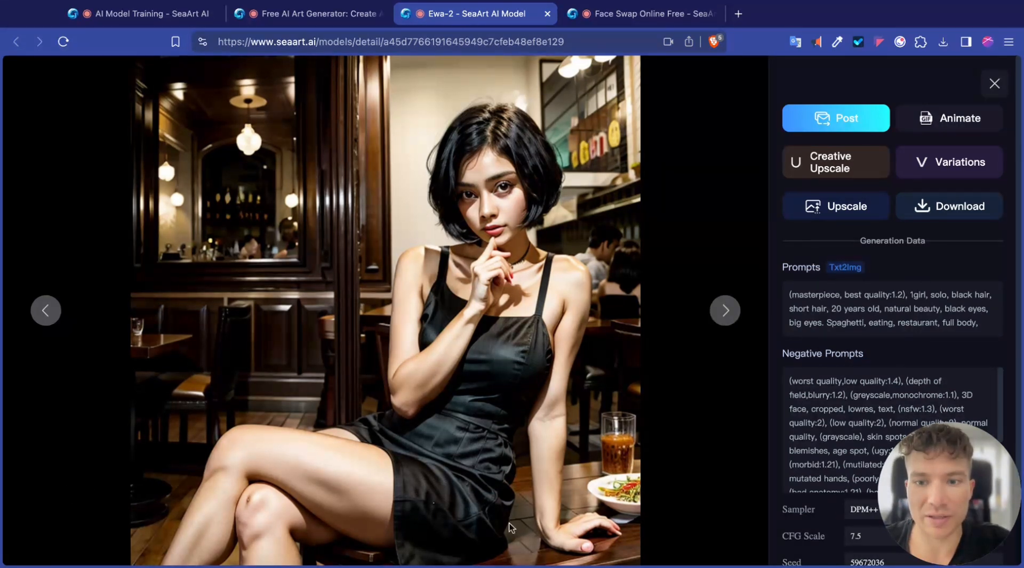
{"action": "left_click", "coordinate": [660, 528]}
Examine the "redd dress" variations and the upscaled spaghetti restaurant images, comparing them with the earlier full body results.
{"action": "mouse_move", "coordinate": [361, 399]}
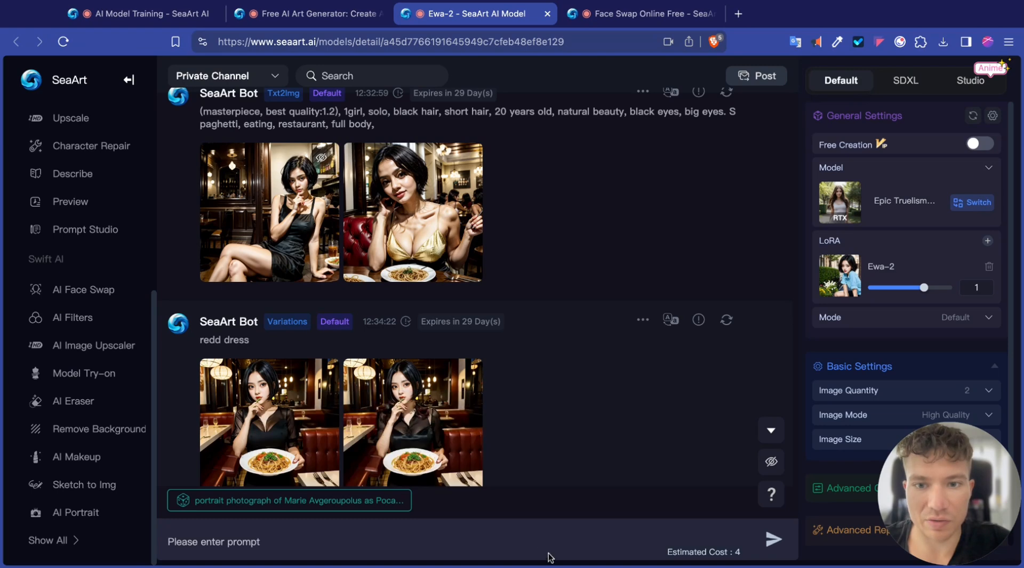
{"action": "scroll", "coordinate": [358, 384], "scroll_direction": "down", "scroll_amount": 2}
{"action": "mouse_move", "coordinate": [267, 393]}
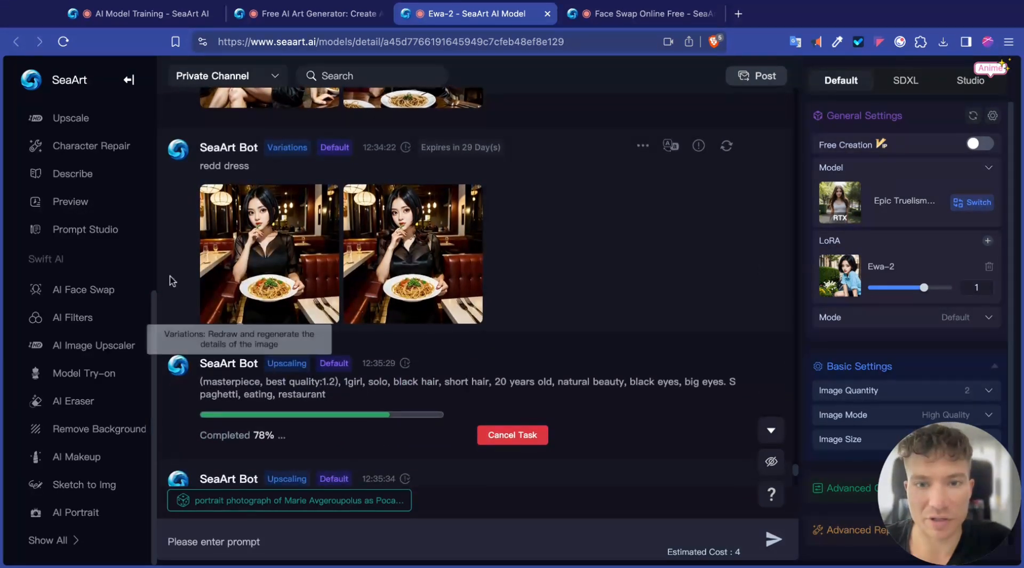
{"action": "left_click", "coordinate": [267, 296]}
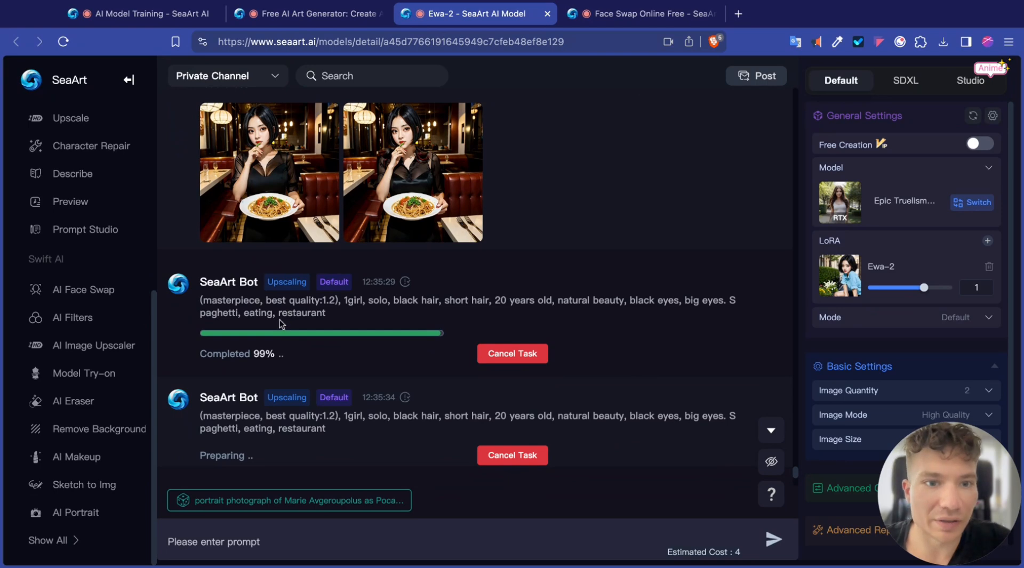
{"action": "scroll", "coordinate": [279, 321], "scroll_direction": "down", "scroll_amount": 3}
{"action": "scroll", "coordinate": [306, 319], "scroll_direction": "down", "scroll_amount": 2}
{"action": "scroll", "coordinate": [305, 319], "scroll_direction": "up", "scroll_amount": 3}
{"action": "scroll", "coordinate": [305, 319], "scroll_direction": "up", "scroll_amount": 10}
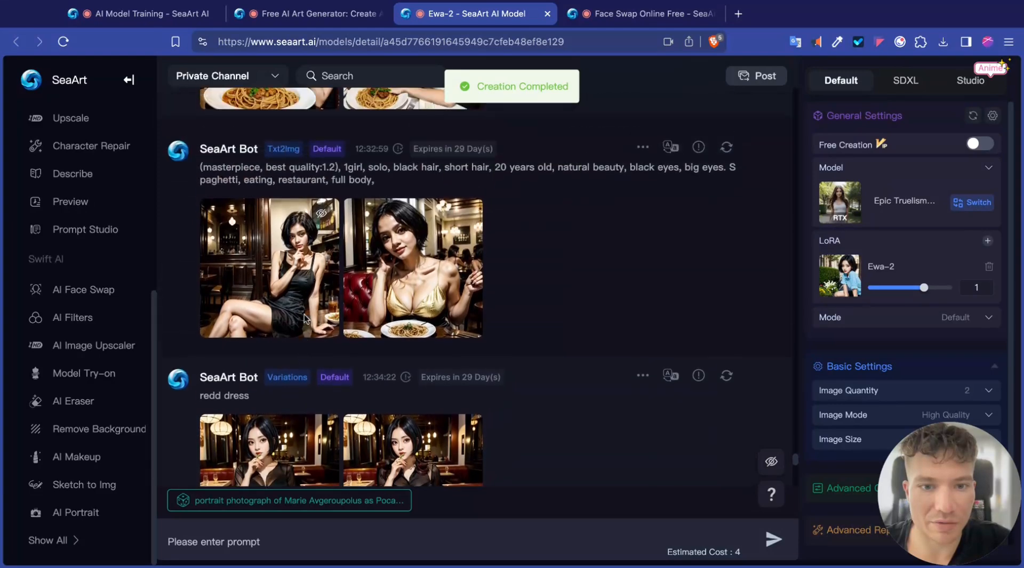
{"action": "scroll", "coordinate": [304, 319], "scroll_direction": "down", "scroll_amount": 3}
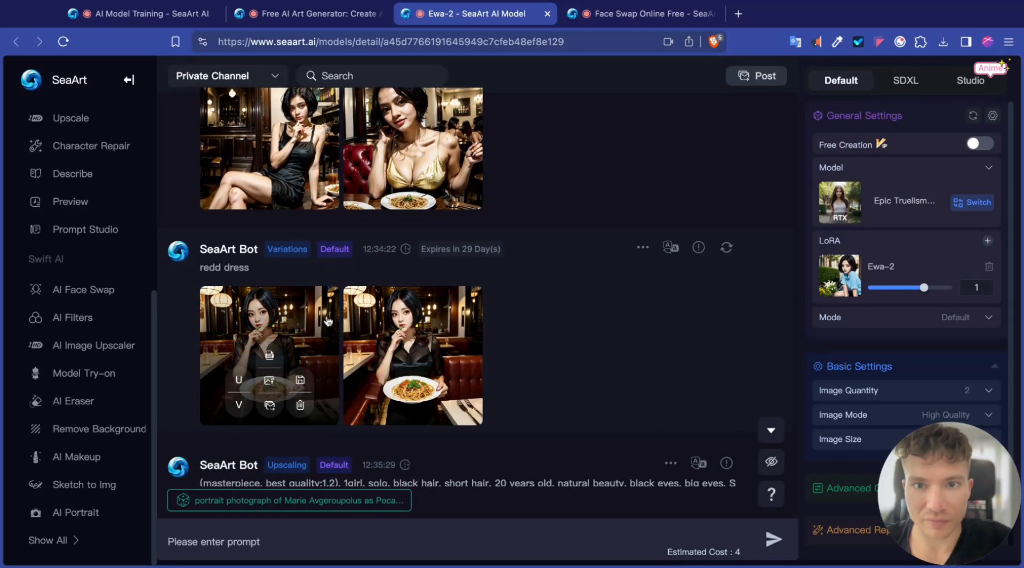
{"action": "scroll", "coordinate": [277, 362], "scroll_direction": "down", "scroll_amount": 1}
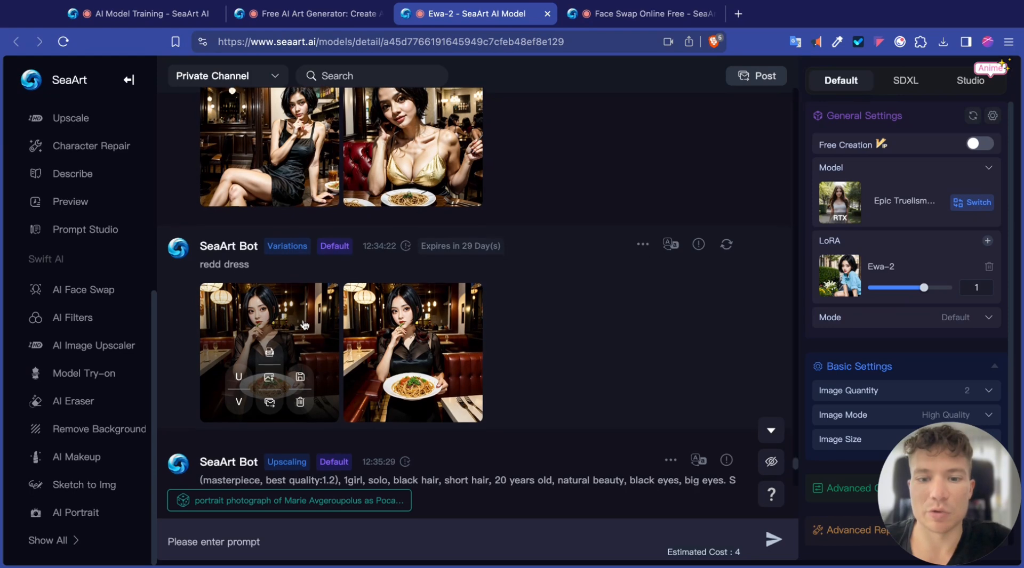
{"action": "scroll", "coordinate": [256, 374], "scroll_direction": "down", "scroll_amount": 1}
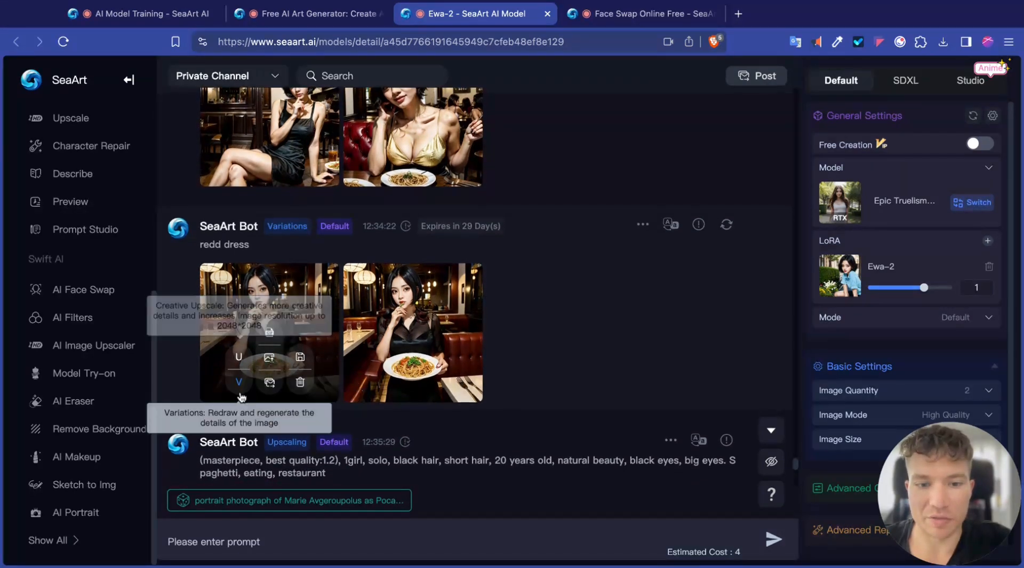
{"action": "scroll", "coordinate": [230, 377], "scroll_direction": "down", "scroll_amount": 1}
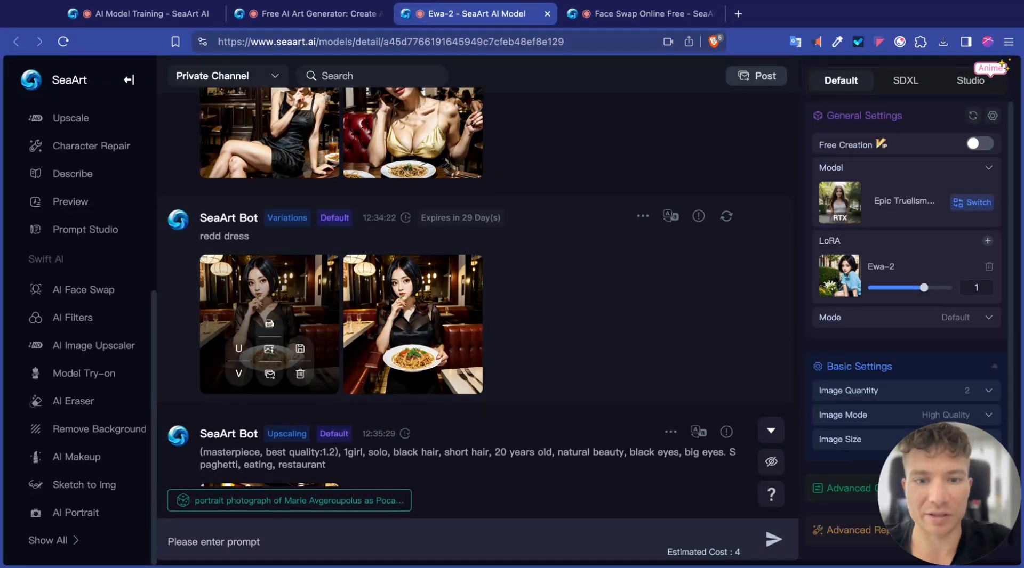
{"action": "scroll", "coordinate": [358, 315], "scroll_direction": "down", "scroll_amount": 4}
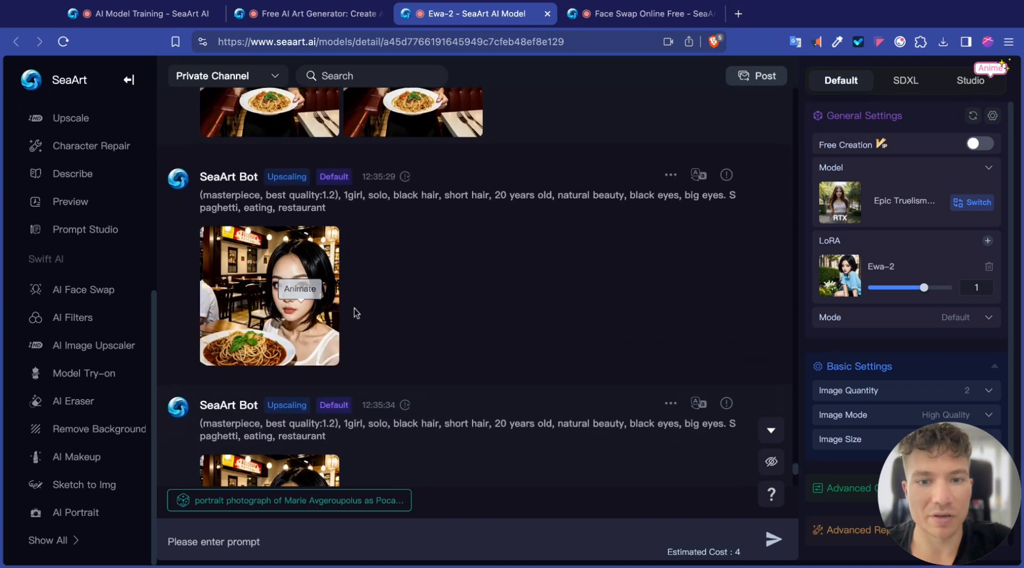
{"action": "left_click_drag", "start_coordinate": [967, 453], "coordinate": [818, 291]}
{"action": "left_click_drag", "start_coordinate": [814, 339], "coordinate": [482, 346]}
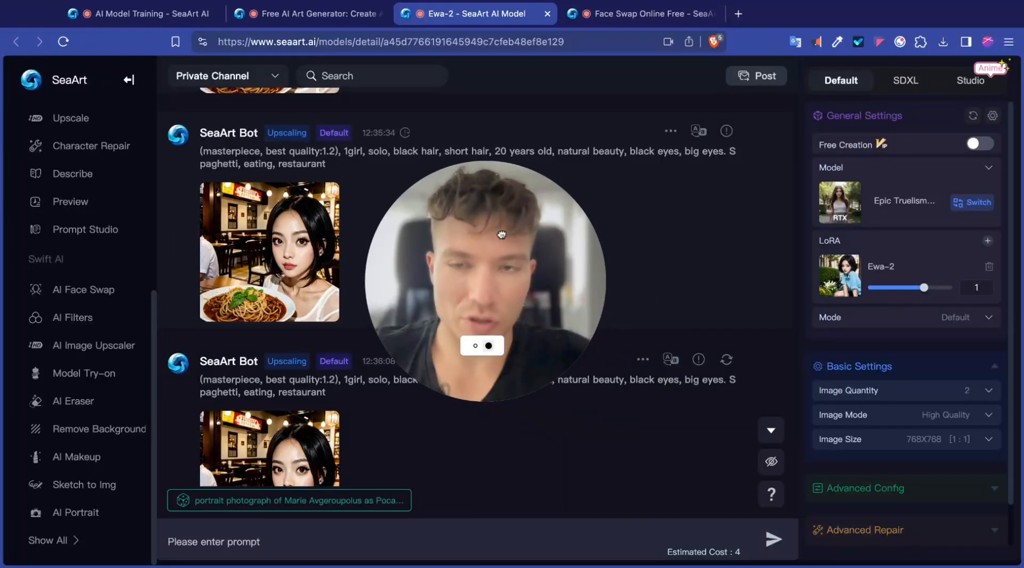